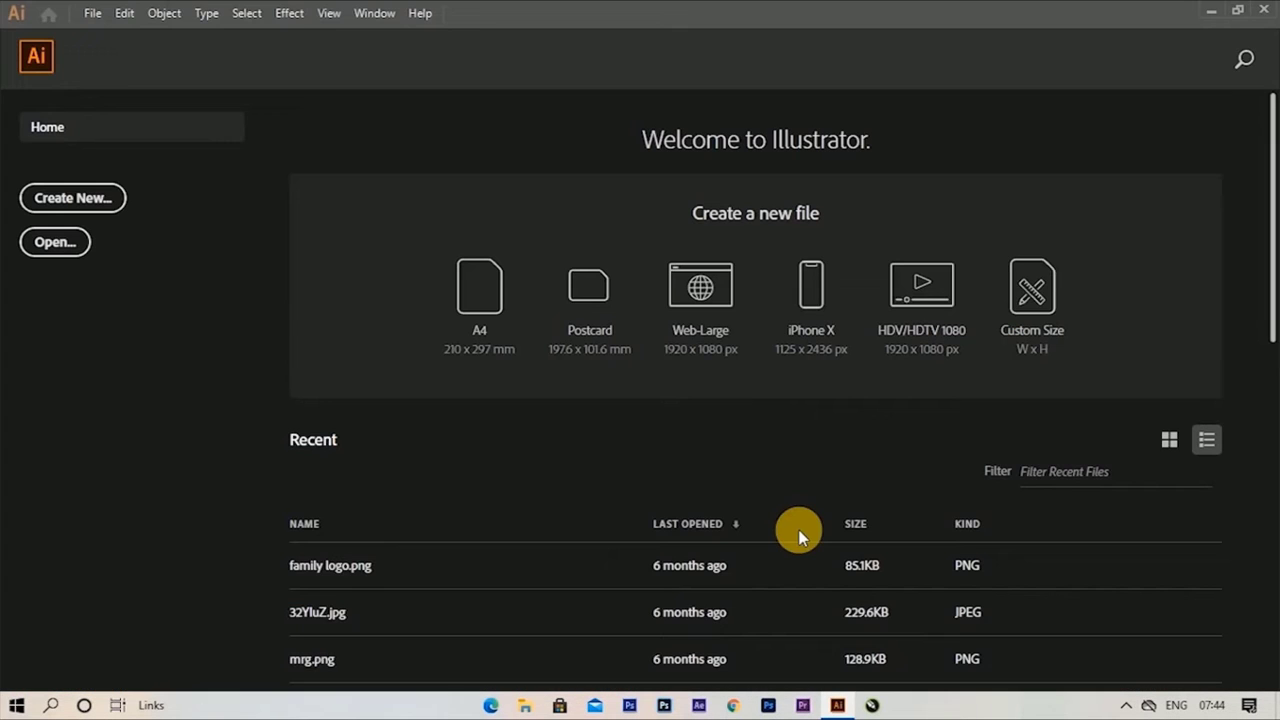
Step: Create a new landscape document 3.5 in wide by 2 in high, in inches
{"action": "left_click", "coordinate": [78, 203]}
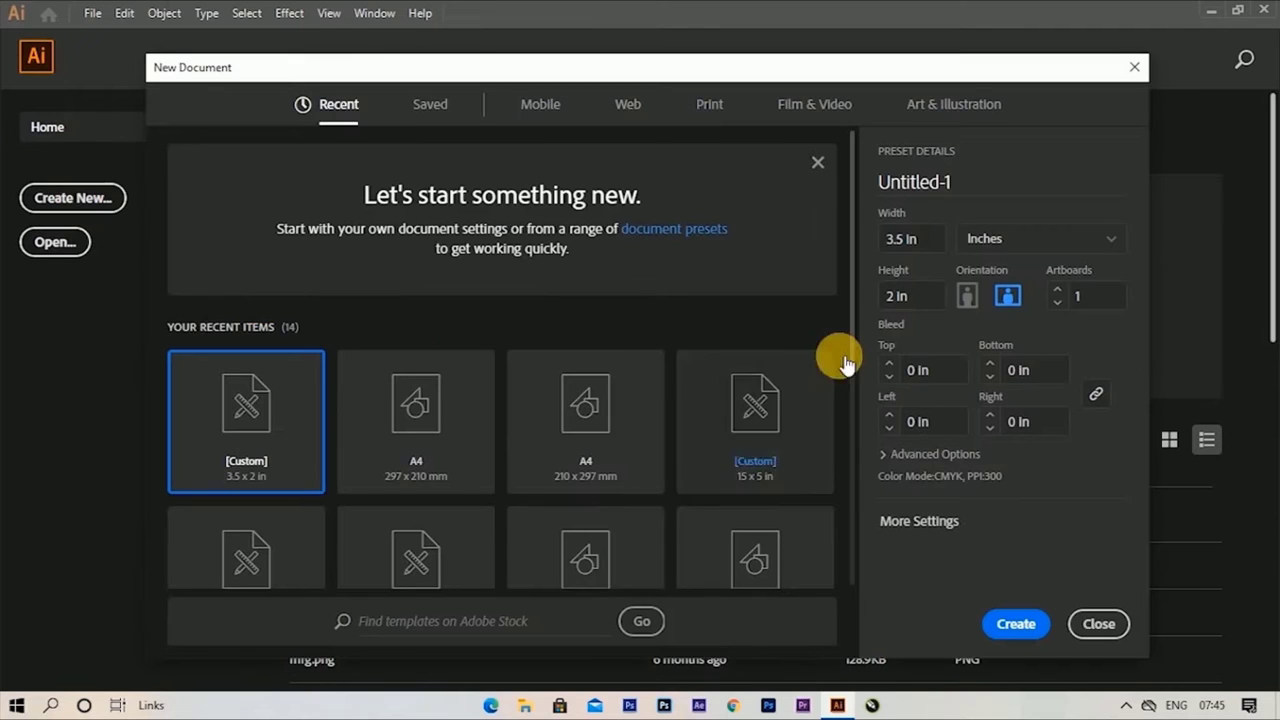
{"action": "left_click", "coordinate": [927, 244]}
{"action": "left_click", "coordinate": [915, 300]}
{"action": "left_click", "coordinate": [1000, 242]}
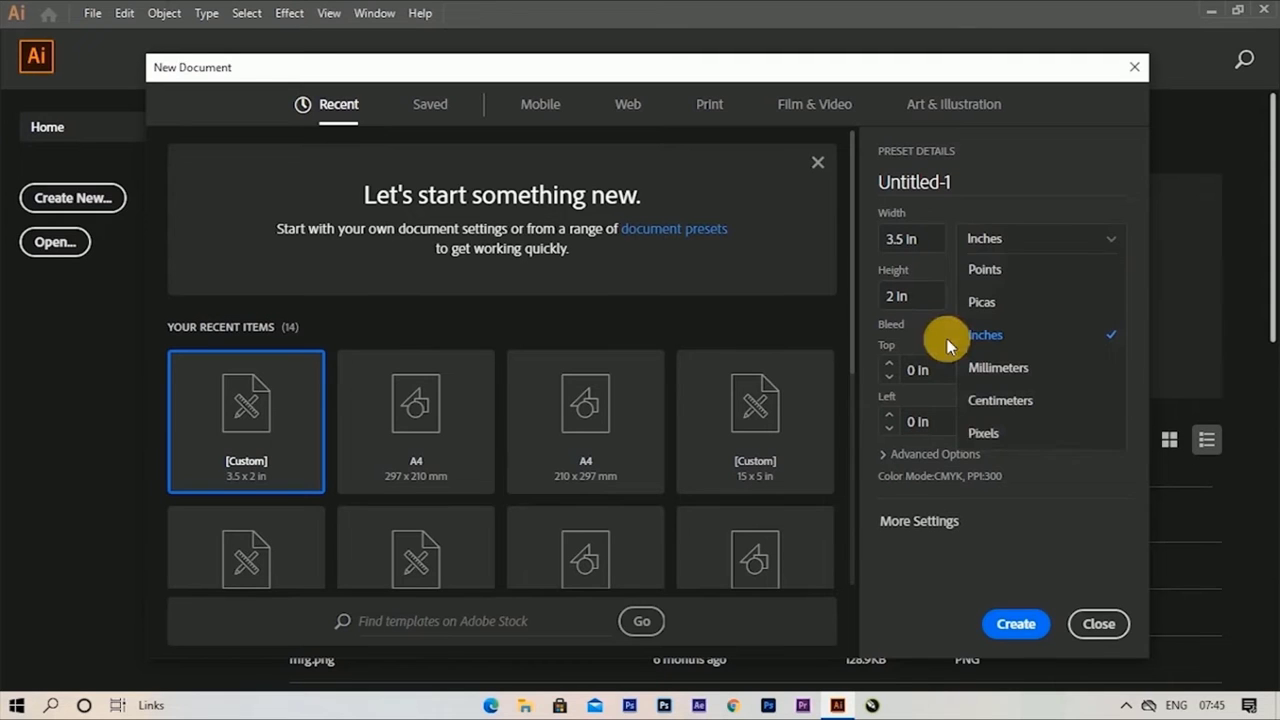
{"action": "left_click", "coordinate": [952, 340]}
{"action": "left_click", "coordinate": [1015, 622]}
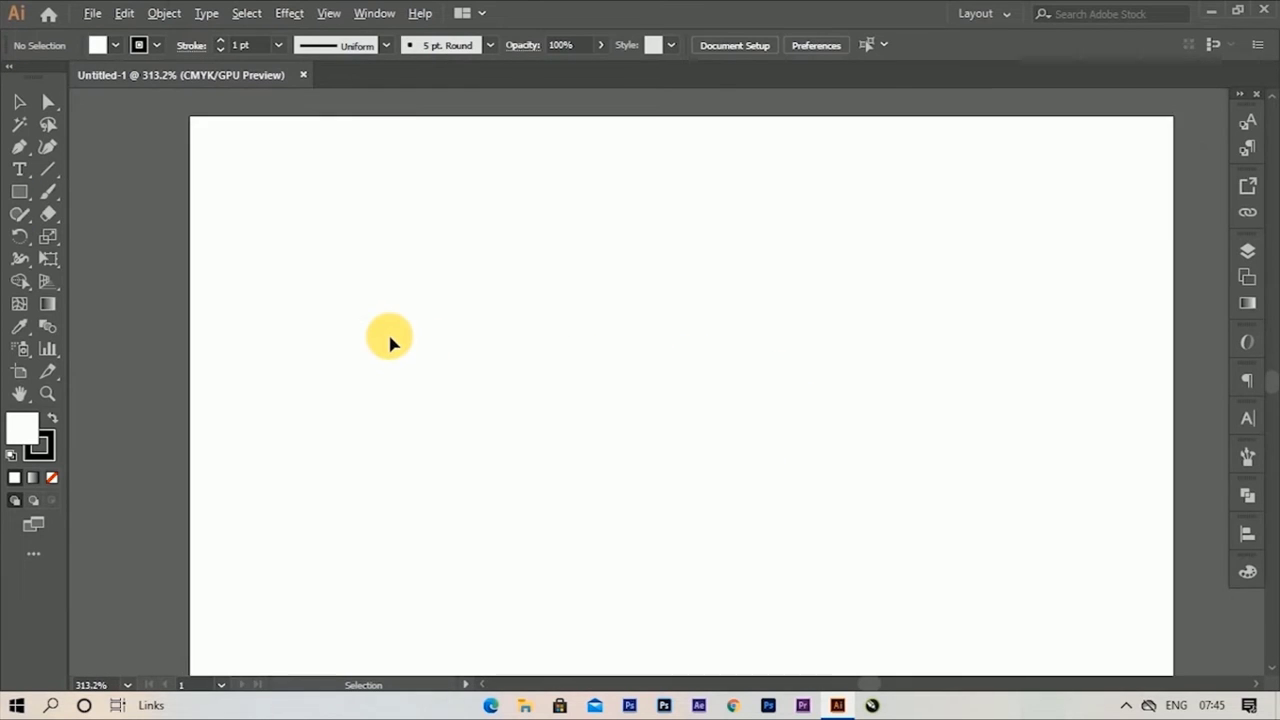
Step: Draw a stroke-less rectangle covering the whole artboard
{"action": "scroll", "coordinate": [390, 342], "scroll_direction": "down", "scroll_amount": 3}
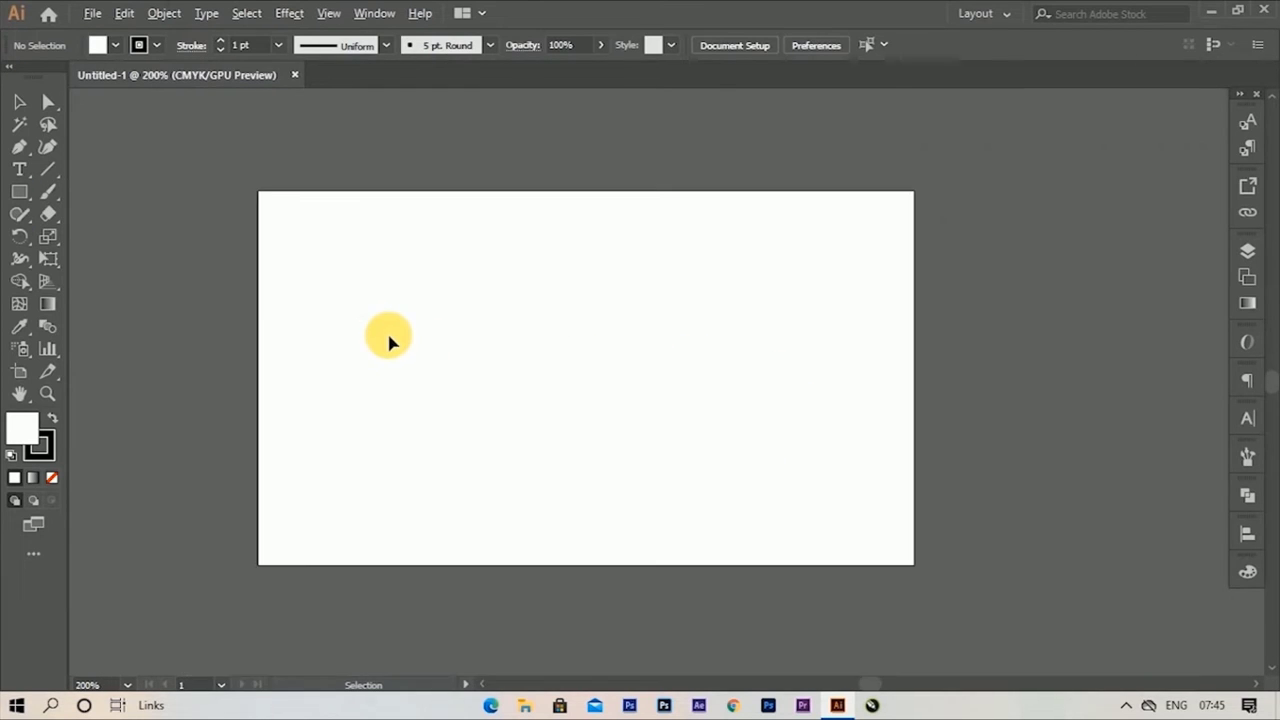
{"action": "left_click", "coordinate": [17, 197]}
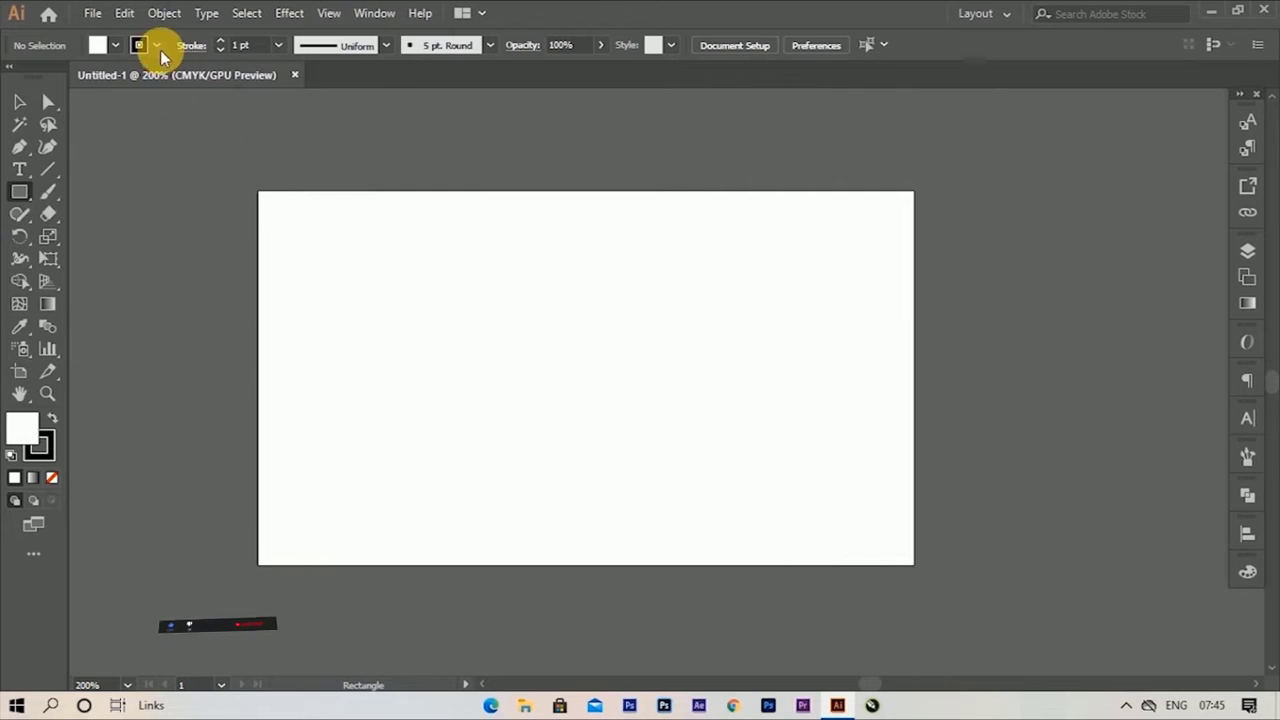
{"action": "left_click", "coordinate": [156, 45]}
{"action": "left_click", "coordinate": [18, 82]}
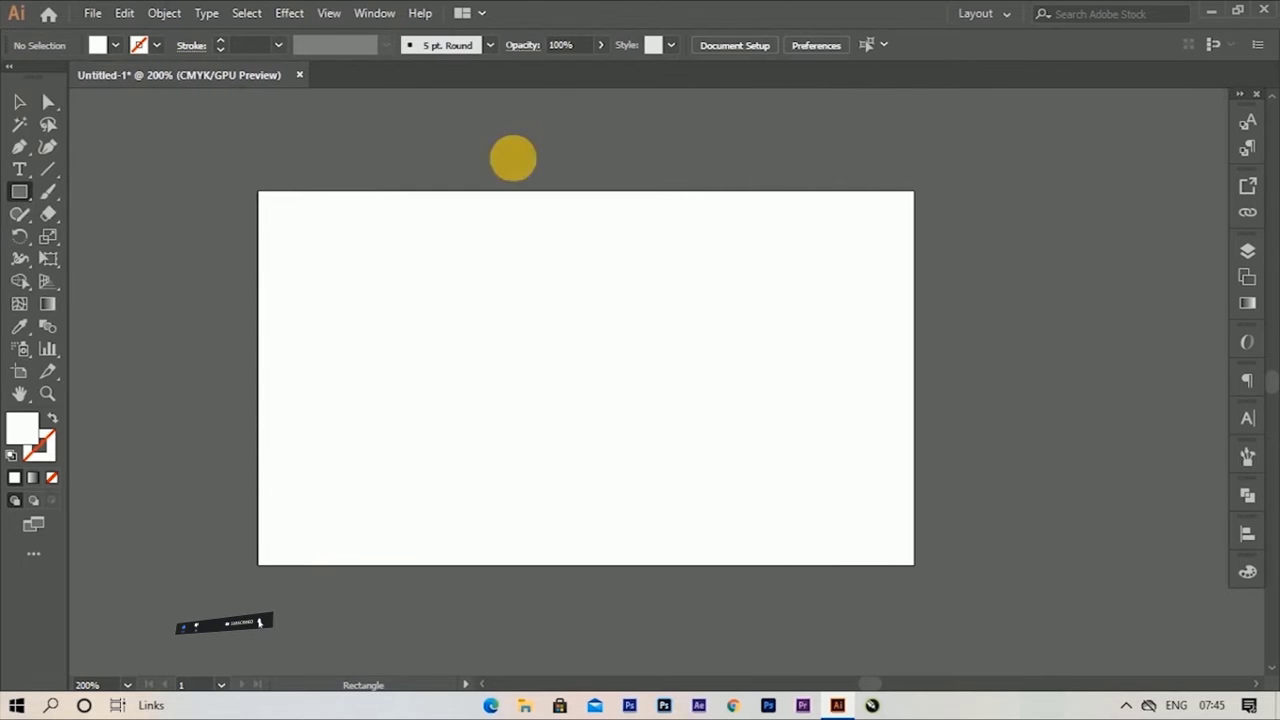
{"action": "left_click_drag", "start_coordinate": [262, 197], "coordinate": [905, 575]}
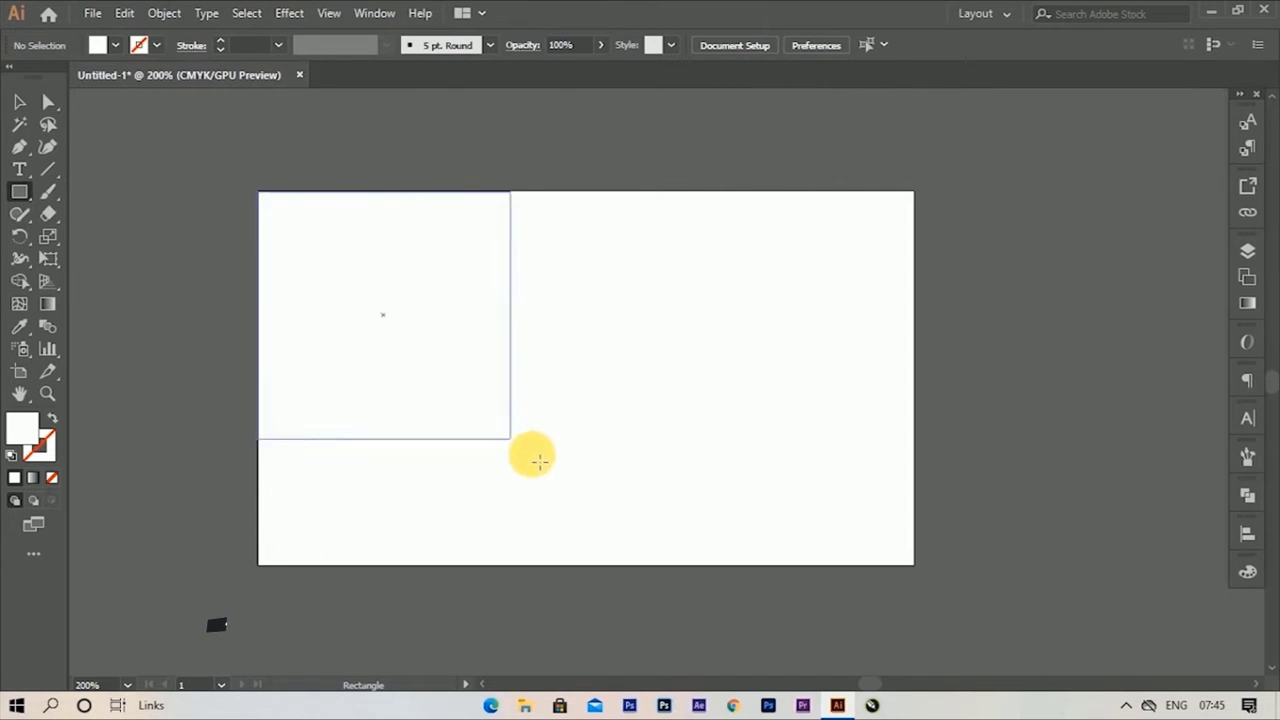
{"action": "left_click_drag", "start_coordinate": [905, 575], "coordinate": [925, 572]}
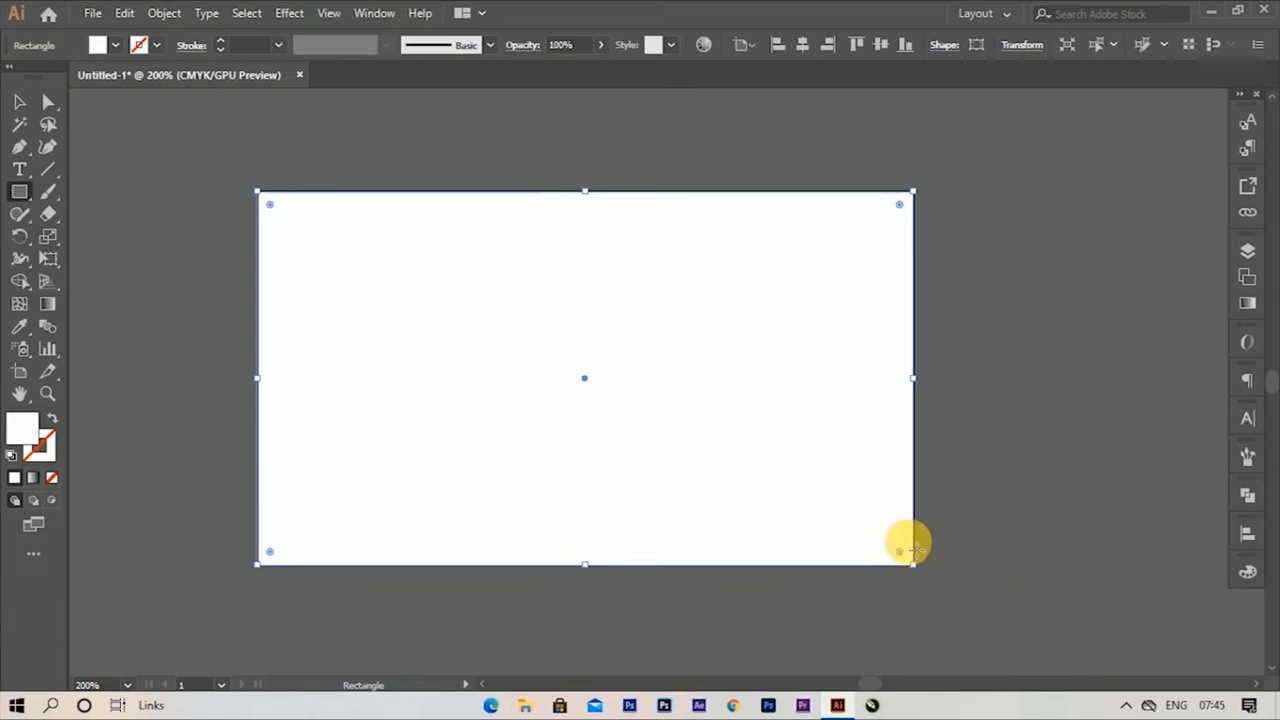
Step: Fill the rectangle grey (K=70) and snap its right edge to the artboard
{"action": "left_click", "coordinate": [104, 45]}
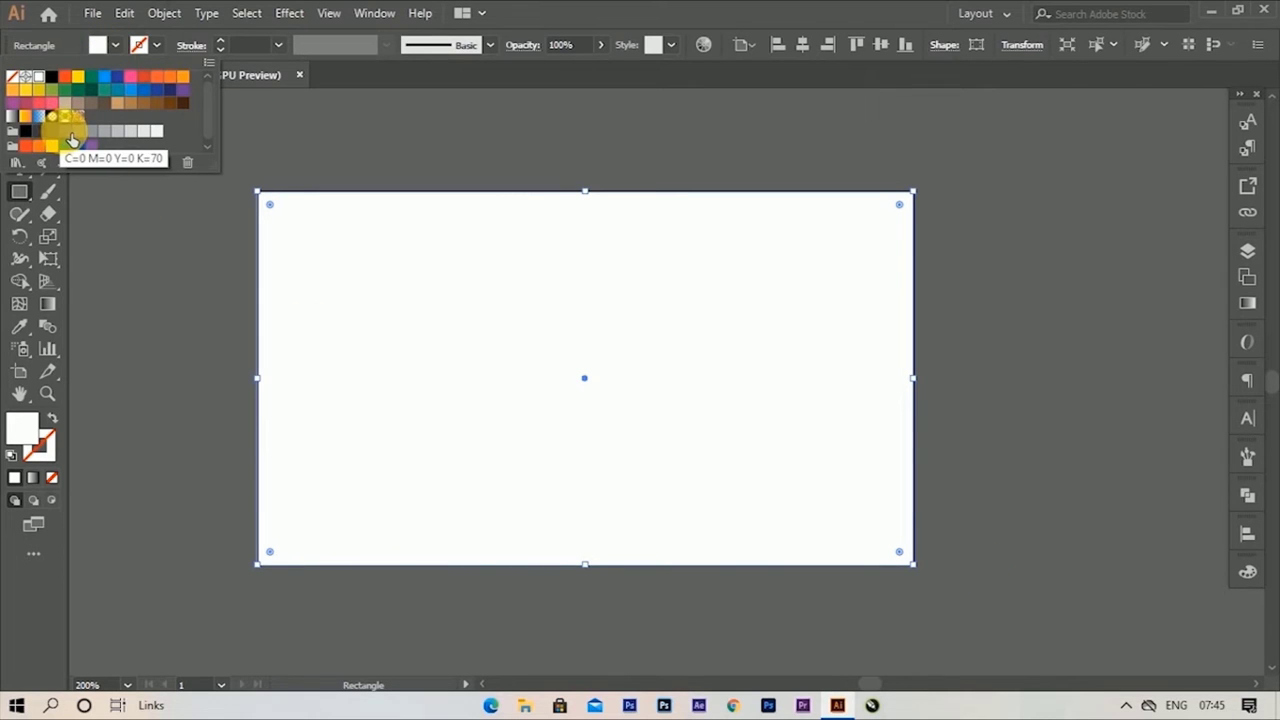
{"action": "left_click", "coordinate": [70, 135]}
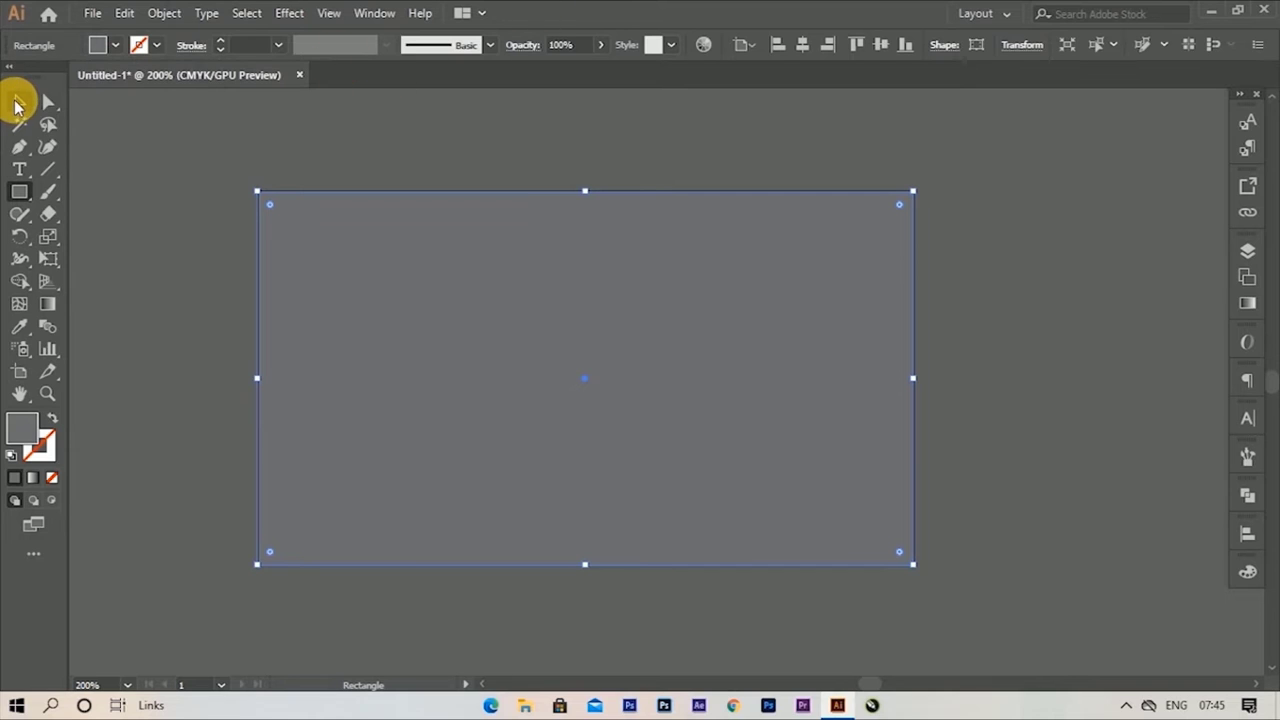
{"action": "left_click", "coordinate": [16, 103]}
{"action": "left_click", "coordinate": [1011, 331]}
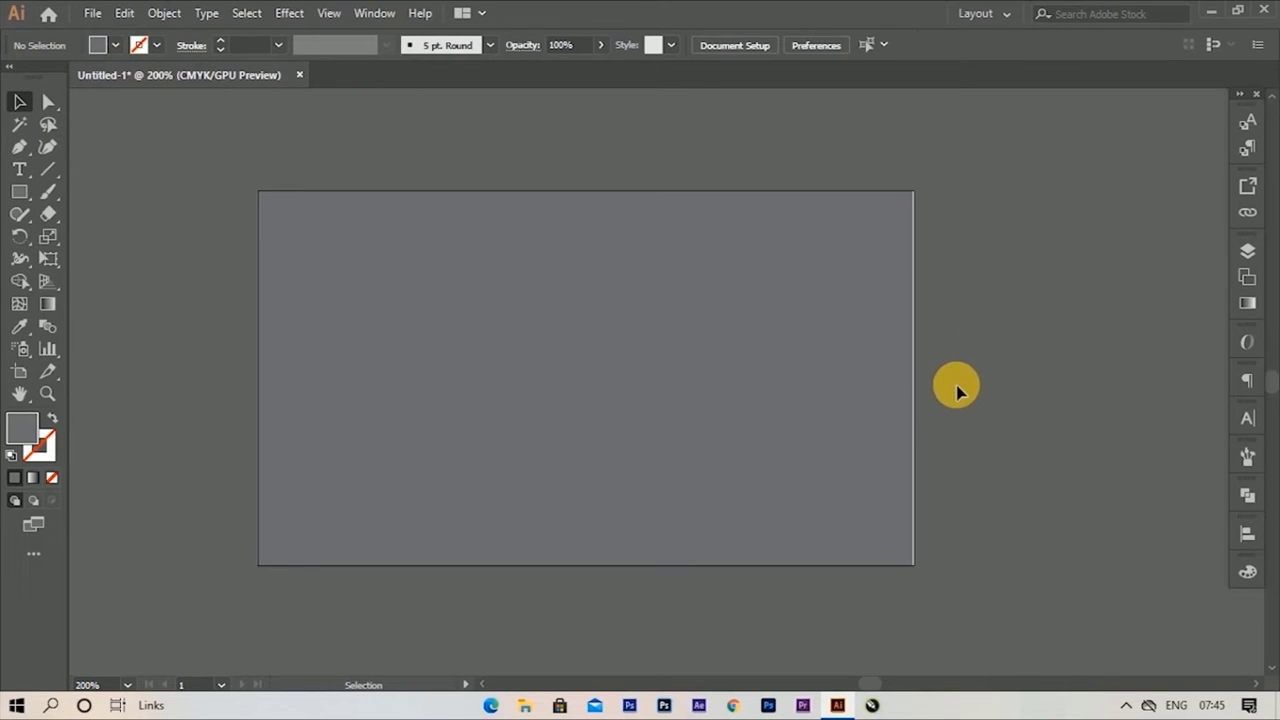
{"action": "scroll", "coordinate": [930, 418], "scroll_direction": "up", "scroll_amount": 3}
{"action": "left_click", "coordinate": [786, 406]}
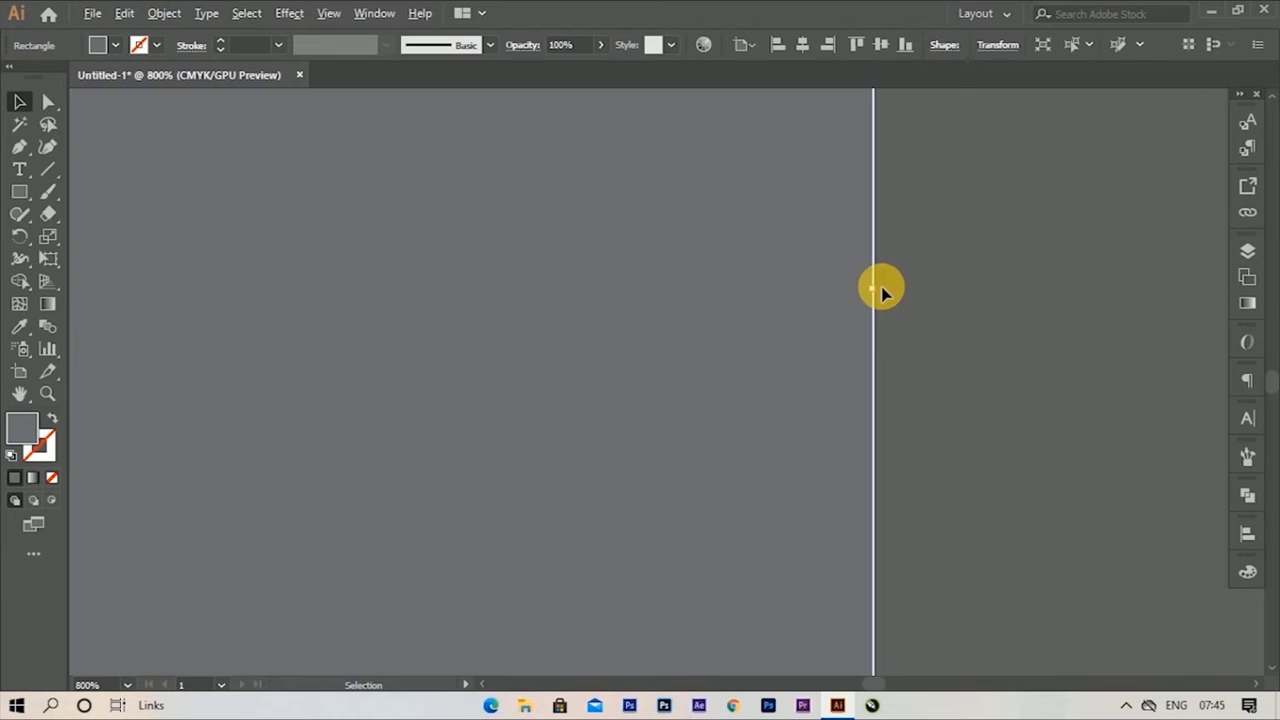
{"action": "scroll", "coordinate": [870, 290], "scroll_direction": "up", "scroll_amount": 7}
{"action": "mouse_move", "coordinate": [806, 330]}
{"action": "left_mouse_down"}
{"action": "mouse_move", "coordinate": [837, 340]}
{"action": "mouse_move", "coordinate": [828, 334]}
{"action": "left_mouse_up"}
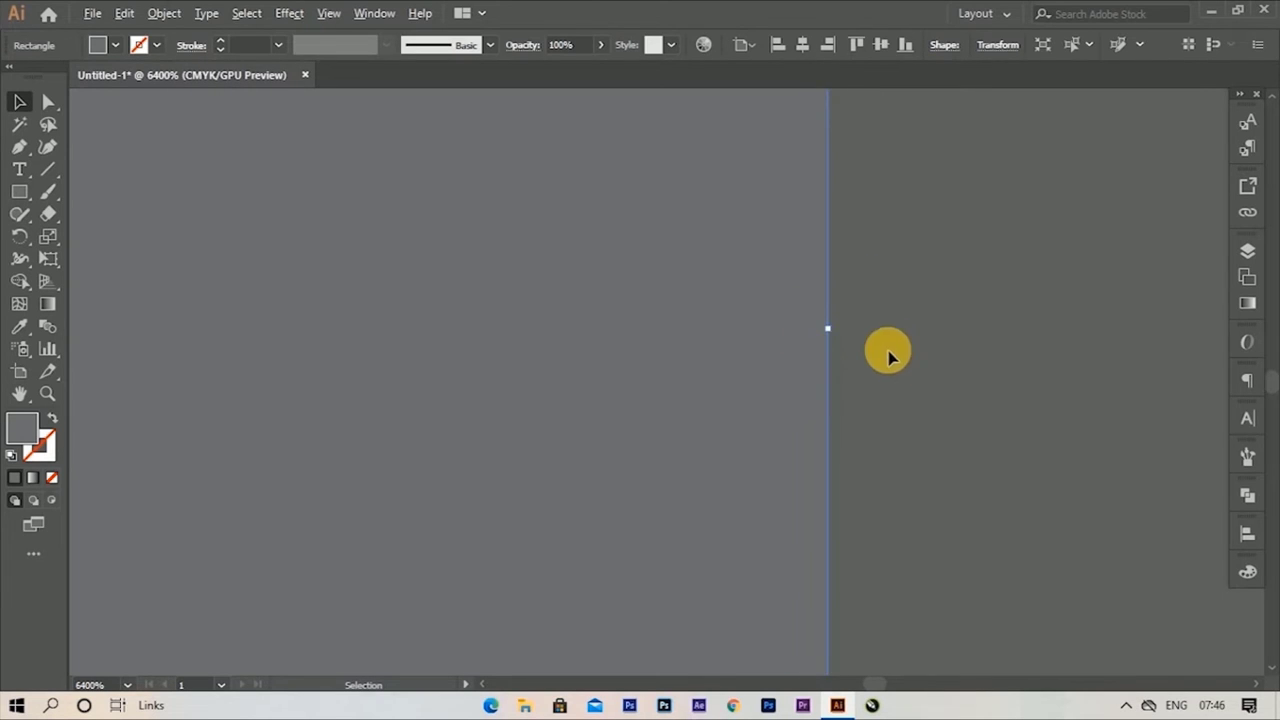
{"action": "left_click", "coordinate": [889, 357]}
{"action": "scroll", "coordinate": [1230, 250], "scroll_direction": "down", "scroll_amount": 10}
{"action": "left_click", "coordinate": [1246, 251]}
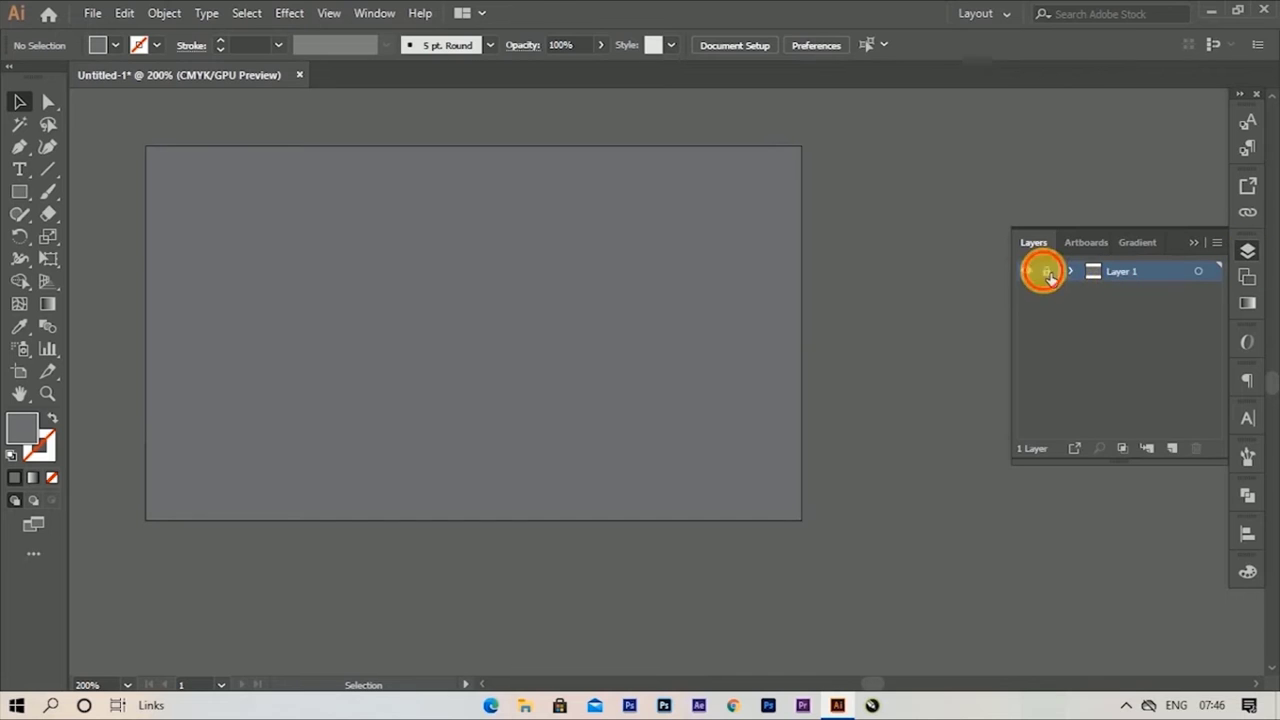
Step: Lock Layer 1 and add a new Layer 2 above it
{"action": "left_click", "coordinate": [1177, 449]}
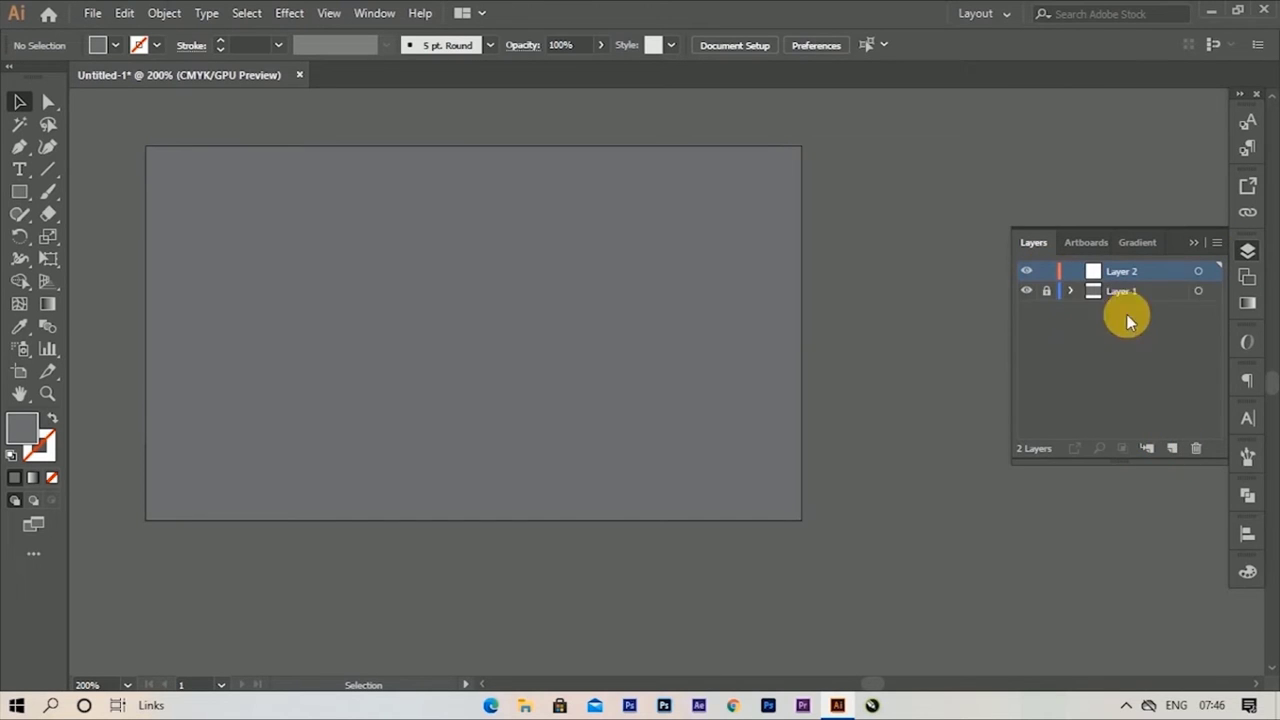
{"action": "left_click", "coordinate": [1193, 243]}
{"action": "scroll", "coordinate": [905, 345], "scroll_direction": "down", "scroll_amount": 1}
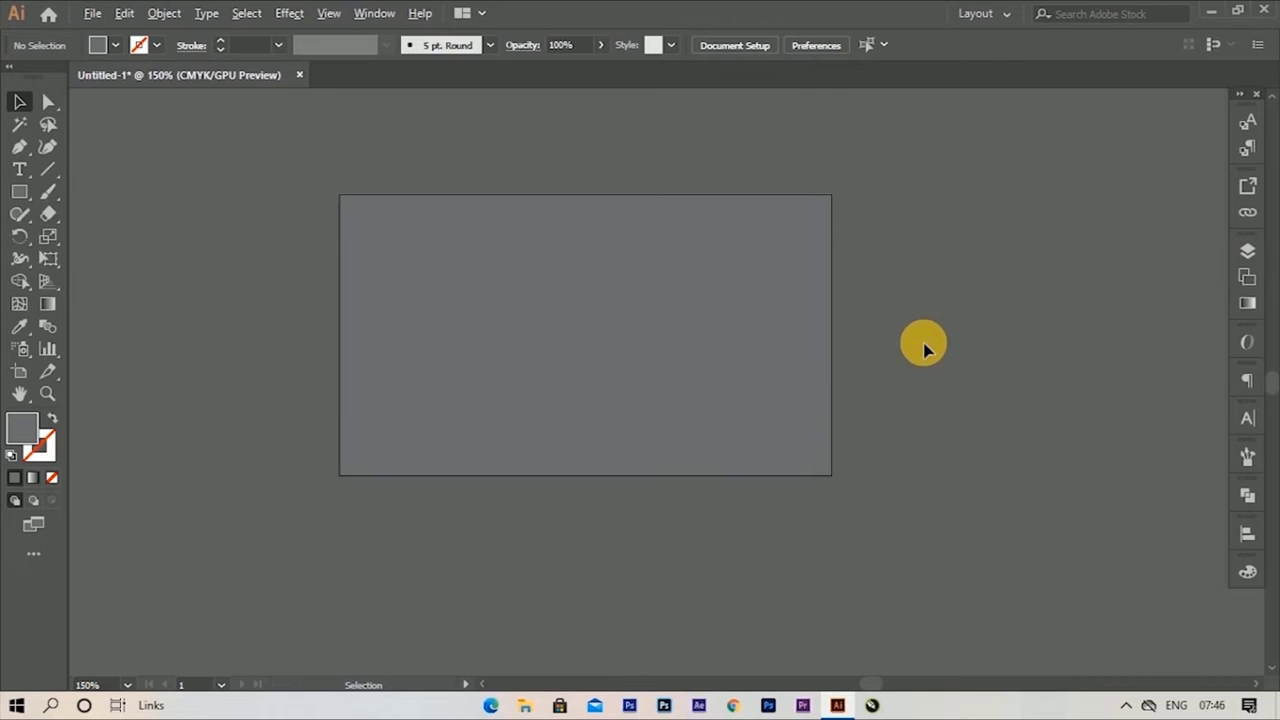
Step: Draw a white 3.5 × 2 in rectangle over the artboard on Layer 2
{"action": "left_click", "coordinate": [19, 191]}
{"action": "scroll", "coordinate": [362, 214], "scroll_direction": "up", "scroll_amount": 2}
{"action": "scroll", "coordinate": [316, 182], "scroll_direction": "down", "scroll_amount": 1}
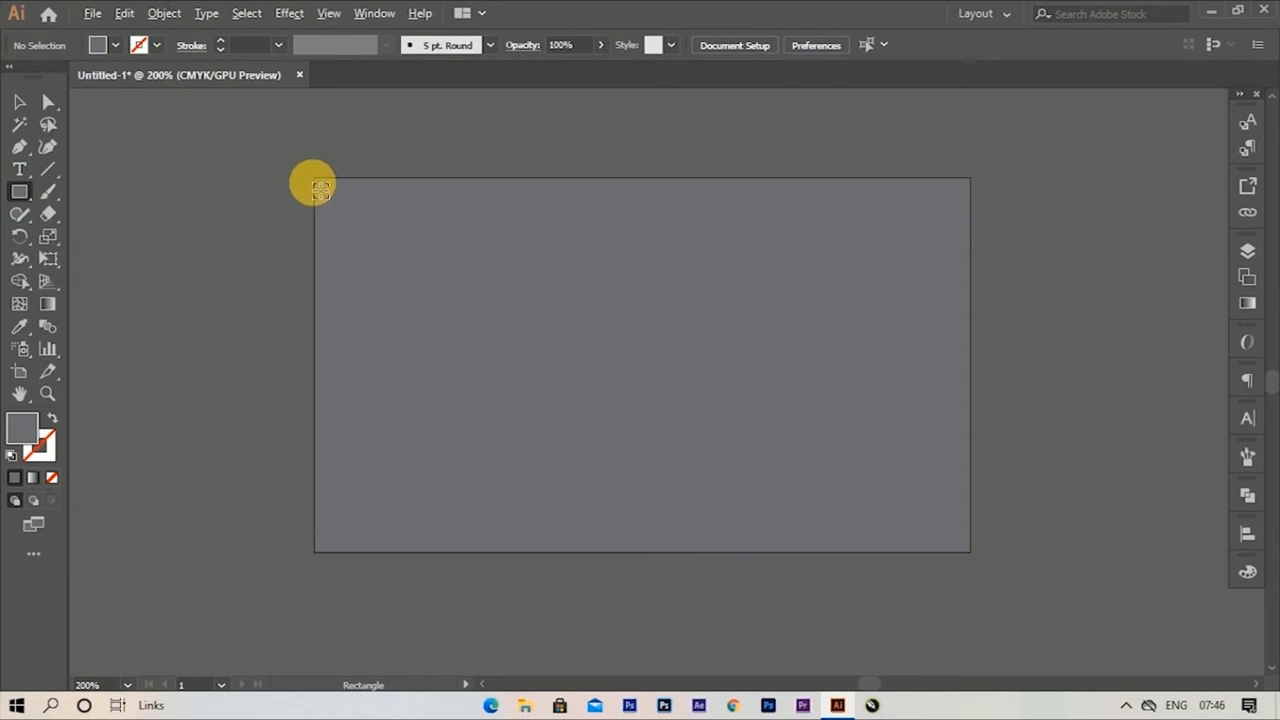
{"action": "left_click_drag", "start_coordinate": [316, 182], "coordinate": [906, 536]}
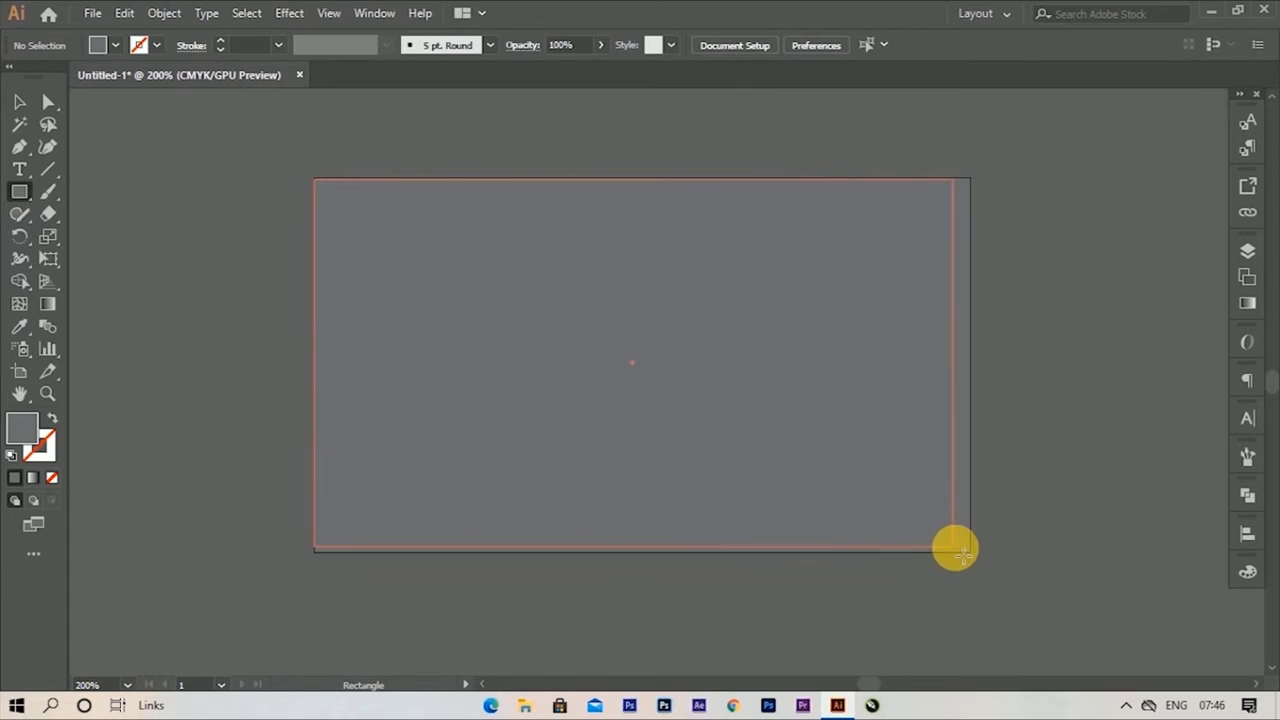
{"action": "left_click_drag", "start_coordinate": [906, 536], "coordinate": [970, 551]}
{"action": "scroll", "coordinate": [611, 176], "scroll_direction": "up", "scroll_amount": 5}
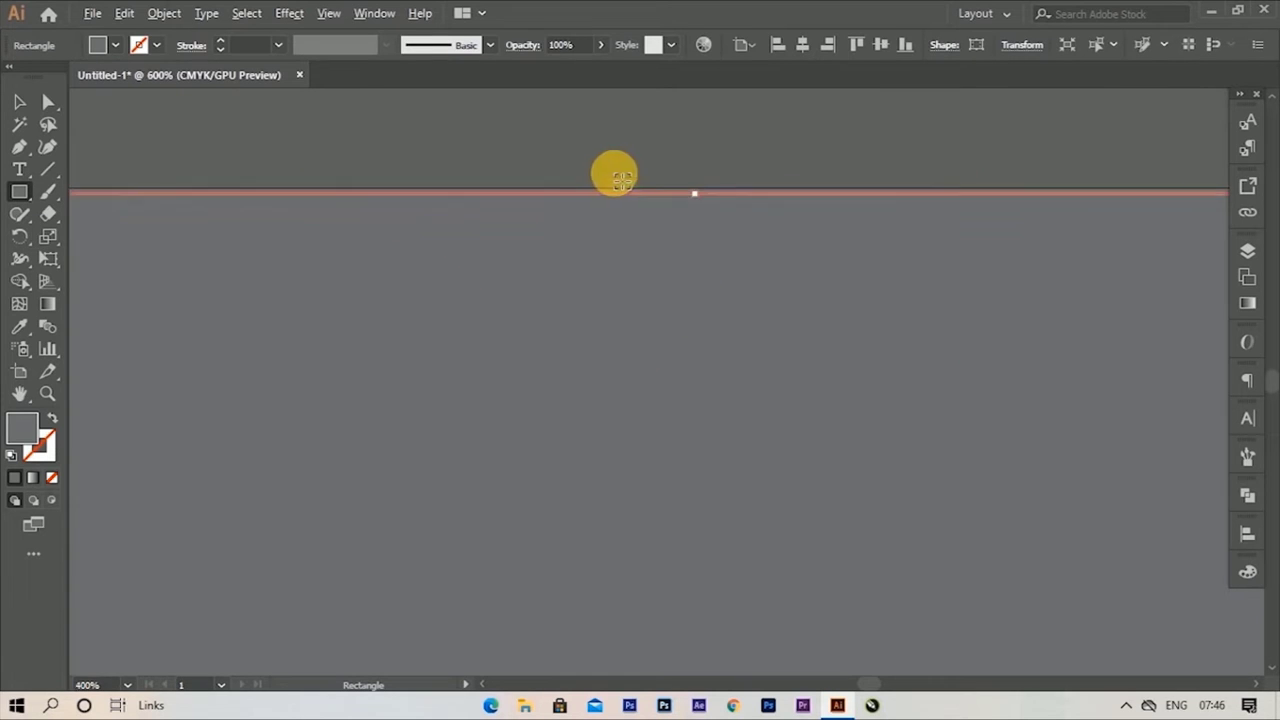
{"action": "left_click_drag", "start_coordinate": [702, 178], "coordinate": [704, 178]}
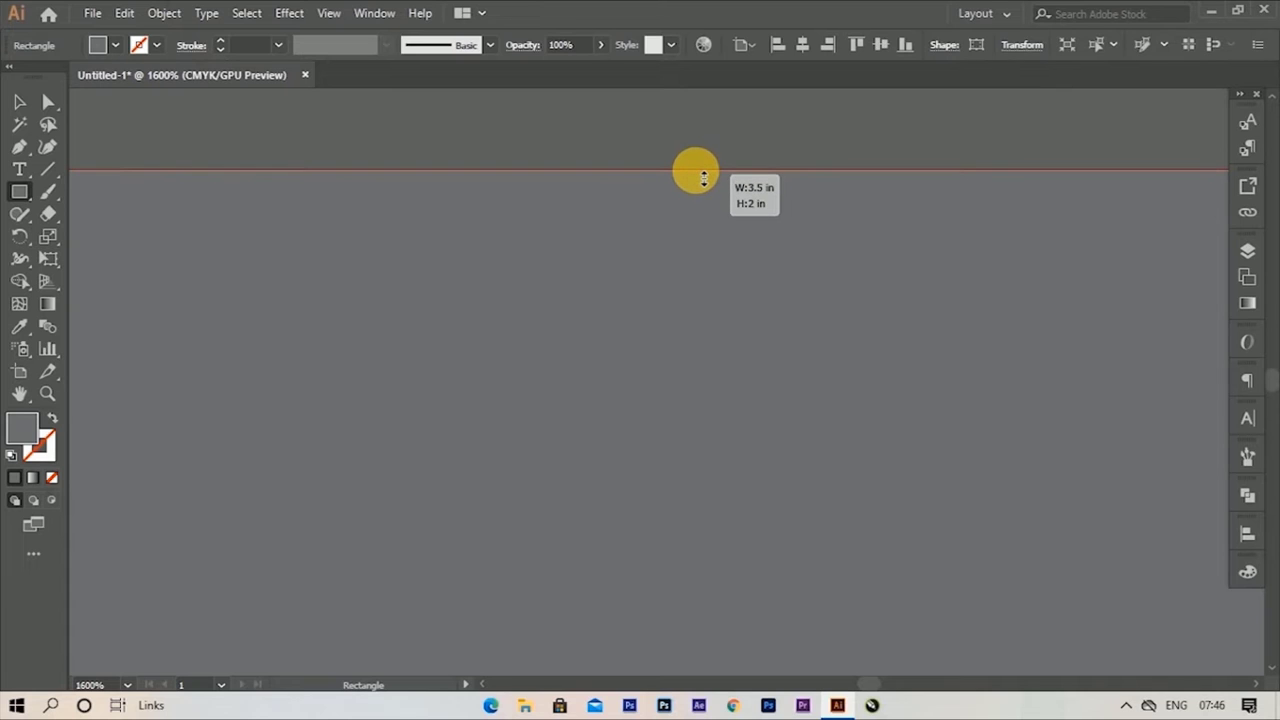
{"action": "scroll", "coordinate": [686, 263], "scroll_direction": "down", "scroll_amount": 1}
{"action": "scroll", "coordinate": [686, 263], "scroll_direction": "down", "scroll_amount": 6}
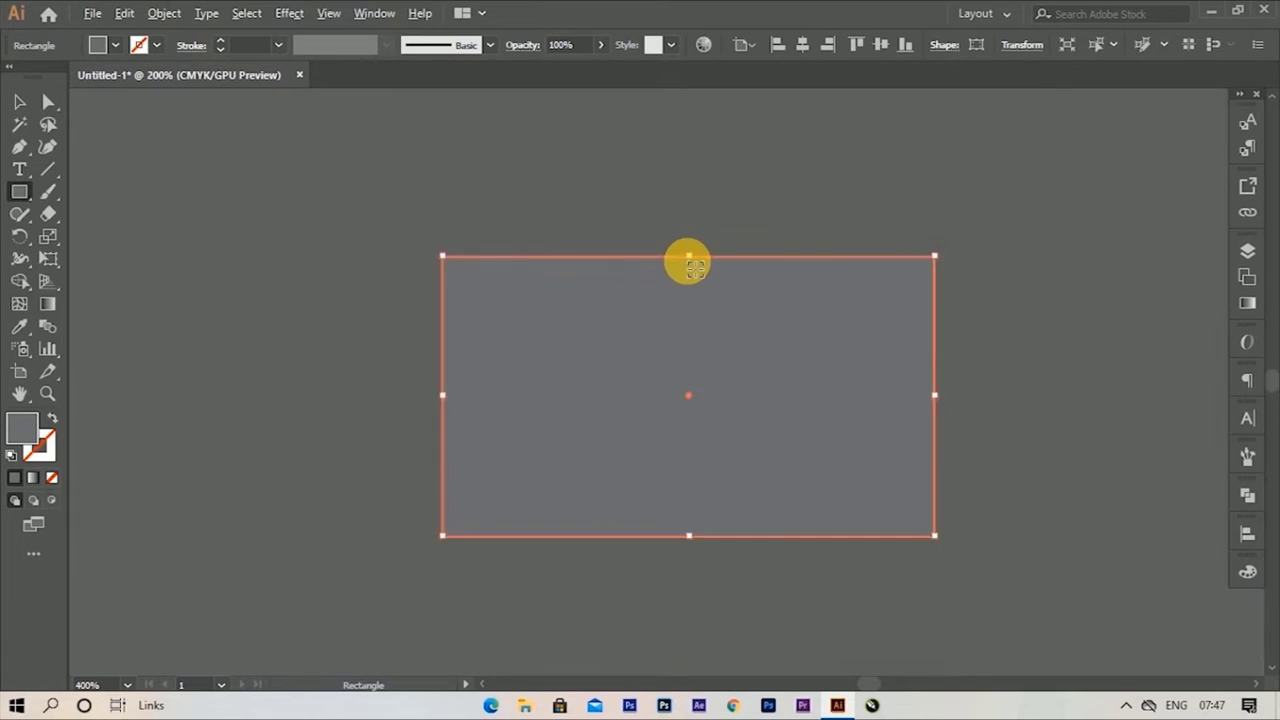
{"action": "scroll", "coordinate": [686, 263], "scroll_direction": "down", "scroll_amount": 1}
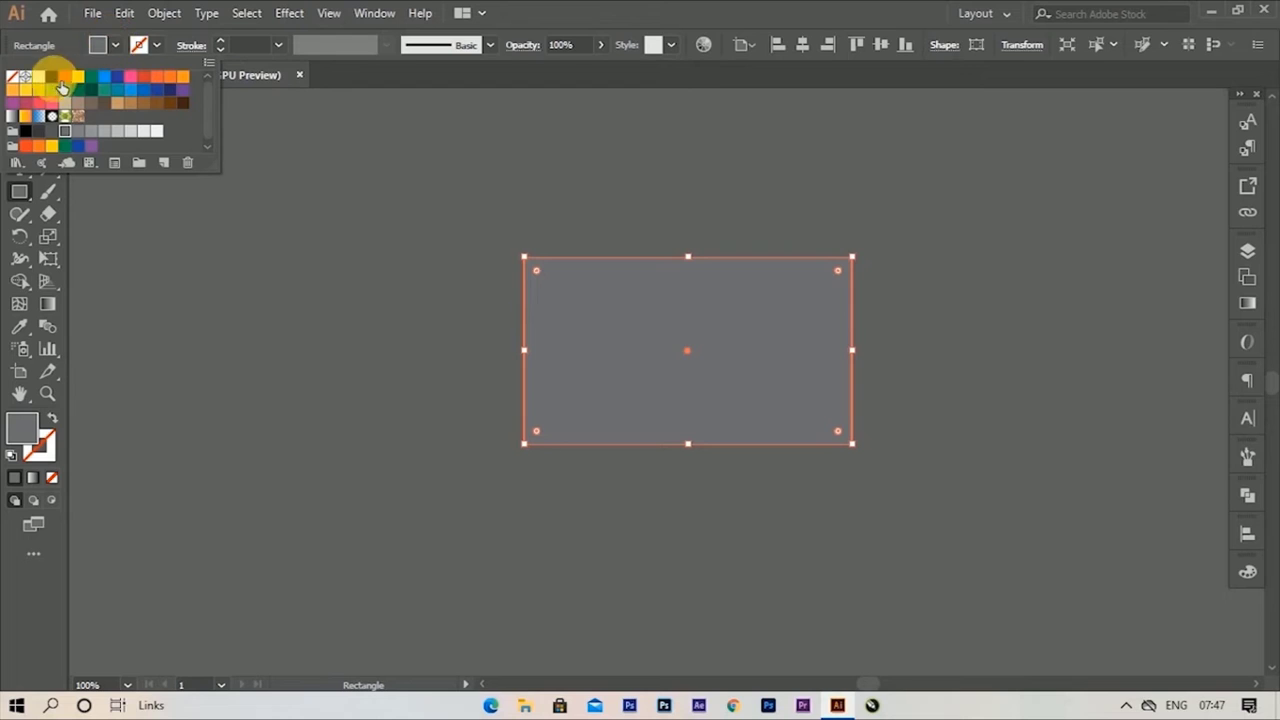
{"action": "left_click", "coordinate": [46, 84]}
Step: Round the white rectangle's corners, nudge it into place, and shorten it to 1.8 in high
{"action": "key", "text": "Escape"}
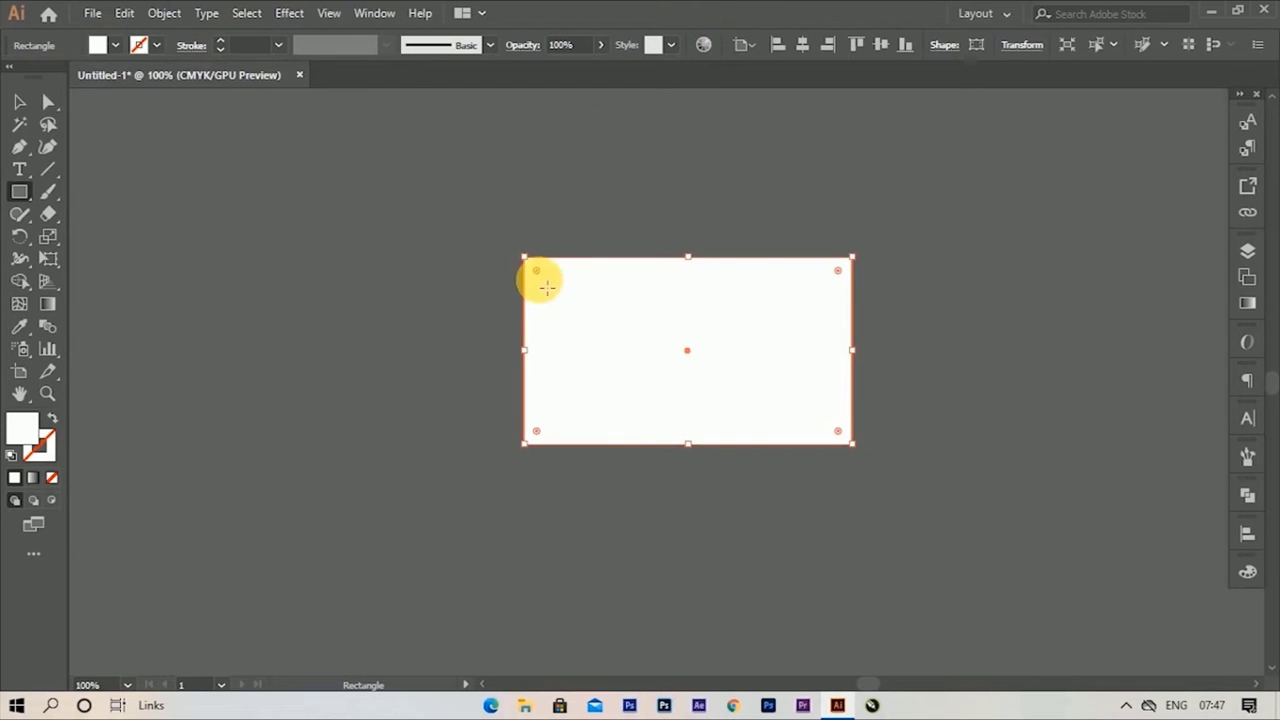
{"action": "key", "text": "ctrl+equal"}
{"action": "key", "text": "v"}
{"action": "left_click", "coordinate": [429, 300]}
{"action": "left_click_drag", "start_coordinate": [372, 228], "coordinate": [417, 268]}
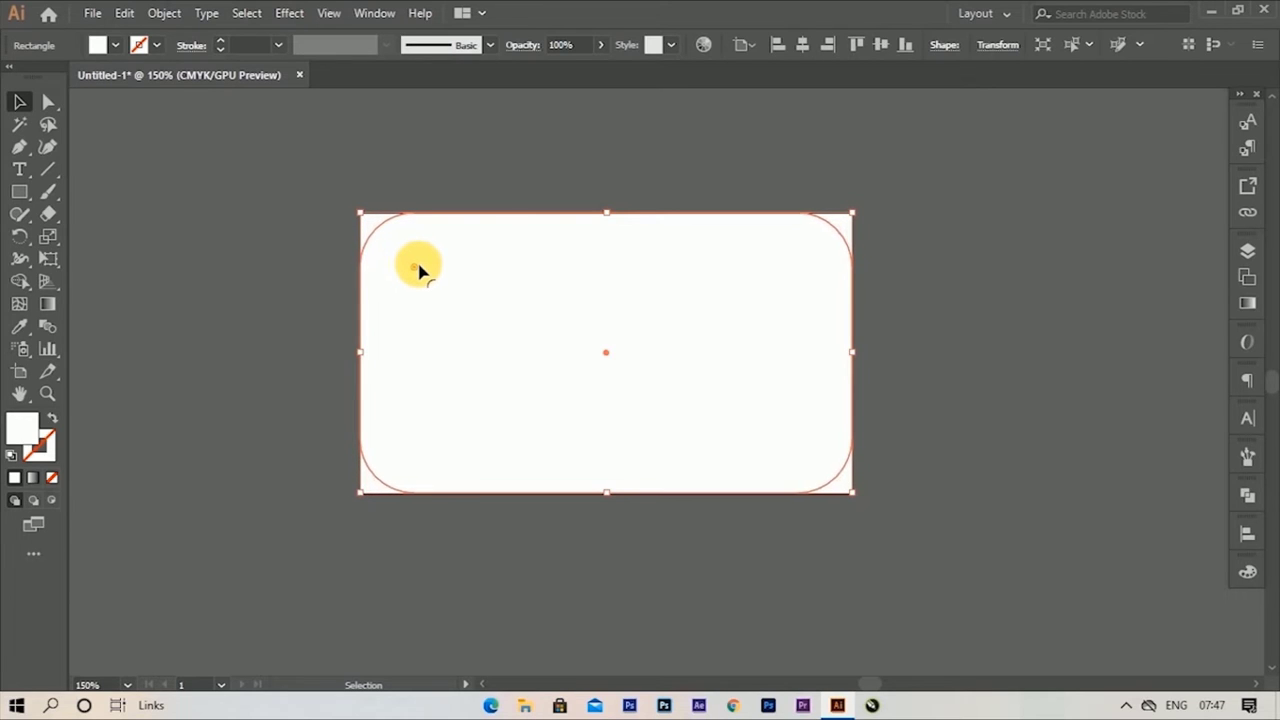
{"action": "mouse_move", "coordinate": [568, 381]}
{"action": "left_mouse_down"}
{"action": "mouse_move", "coordinate": [588, 392]}
{"action": "mouse_move", "coordinate": [591, 373]}
{"action": "left_mouse_up"}
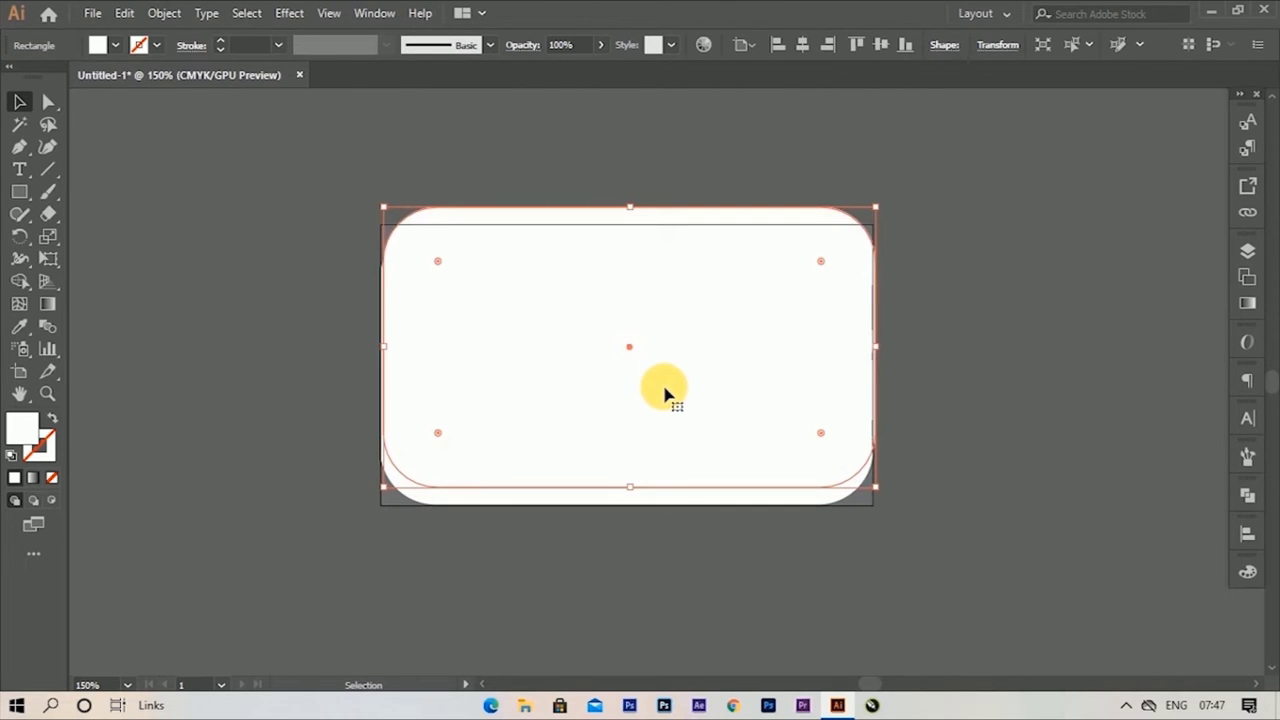
{"action": "key", "text": "Up"}
{"action": "key", "text": "Up"}
{"action": "key", "text": "Up"}
{"action": "key", "text": "Up"}
{"action": "key", "text": "Left"}
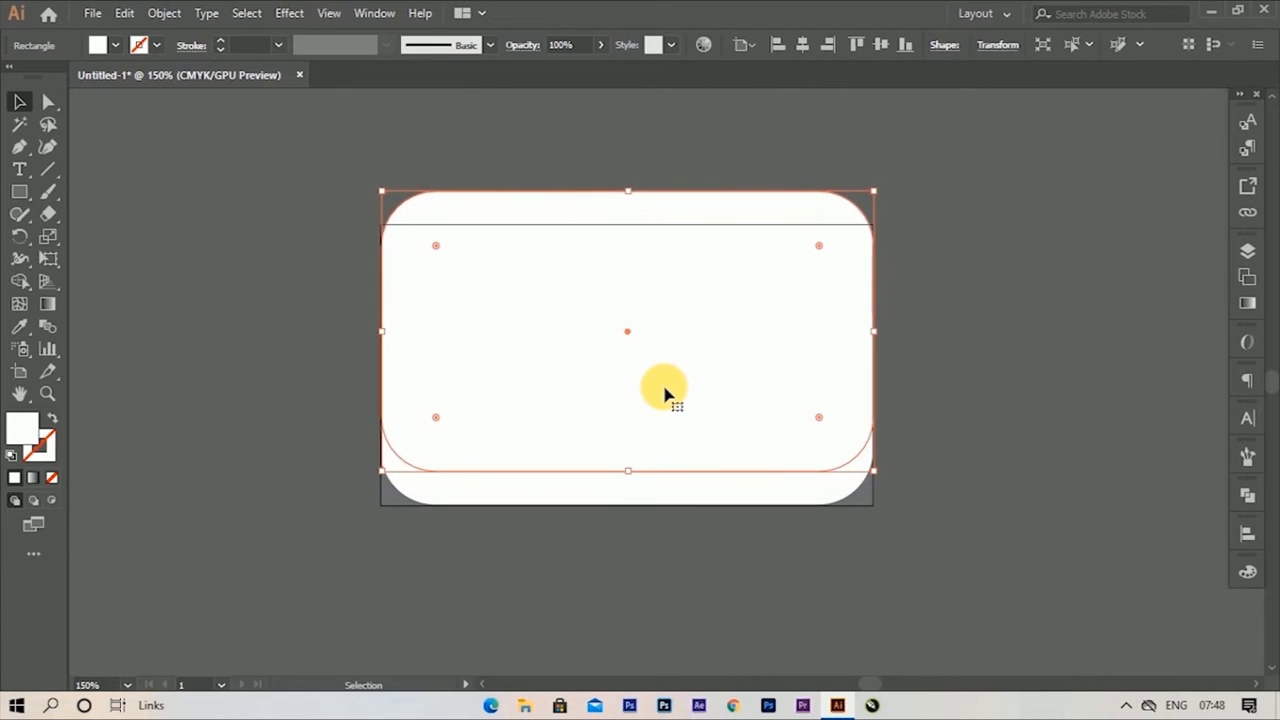
{"action": "left_click_drag", "start_coordinate": [628, 190], "coordinate": [629, 226]}
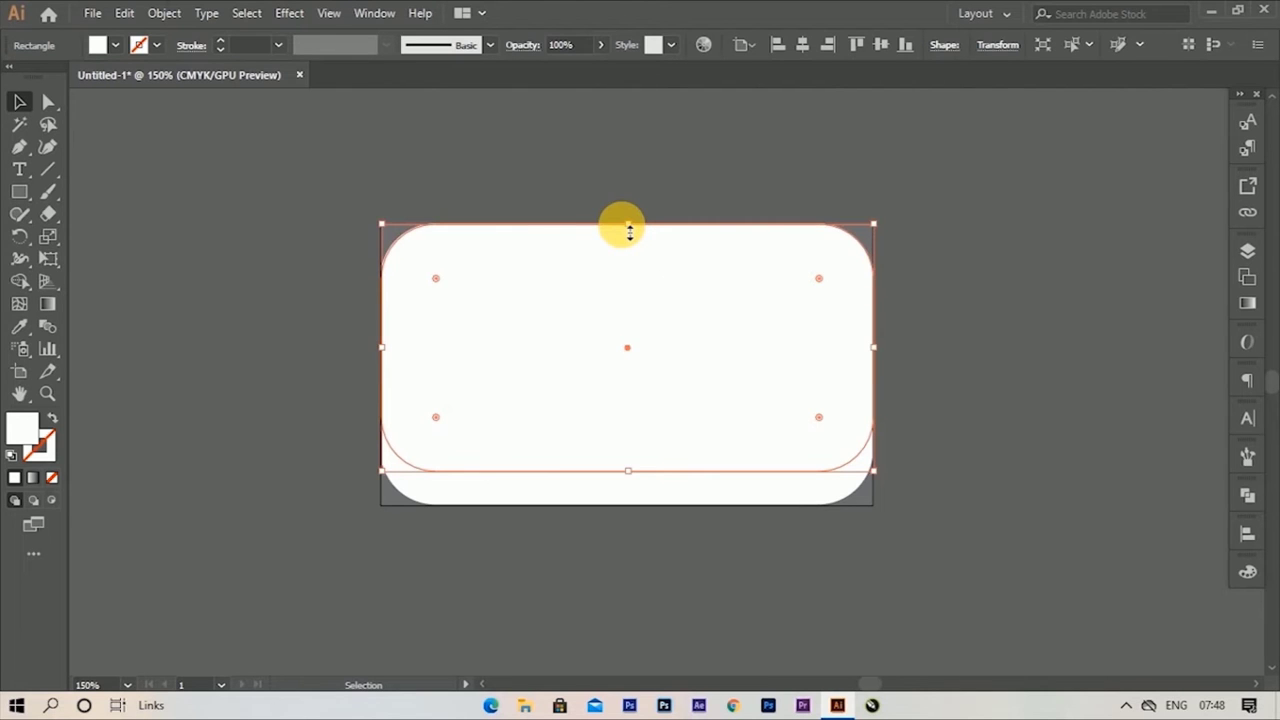
{"action": "double_click", "coordinate": [23, 429]}
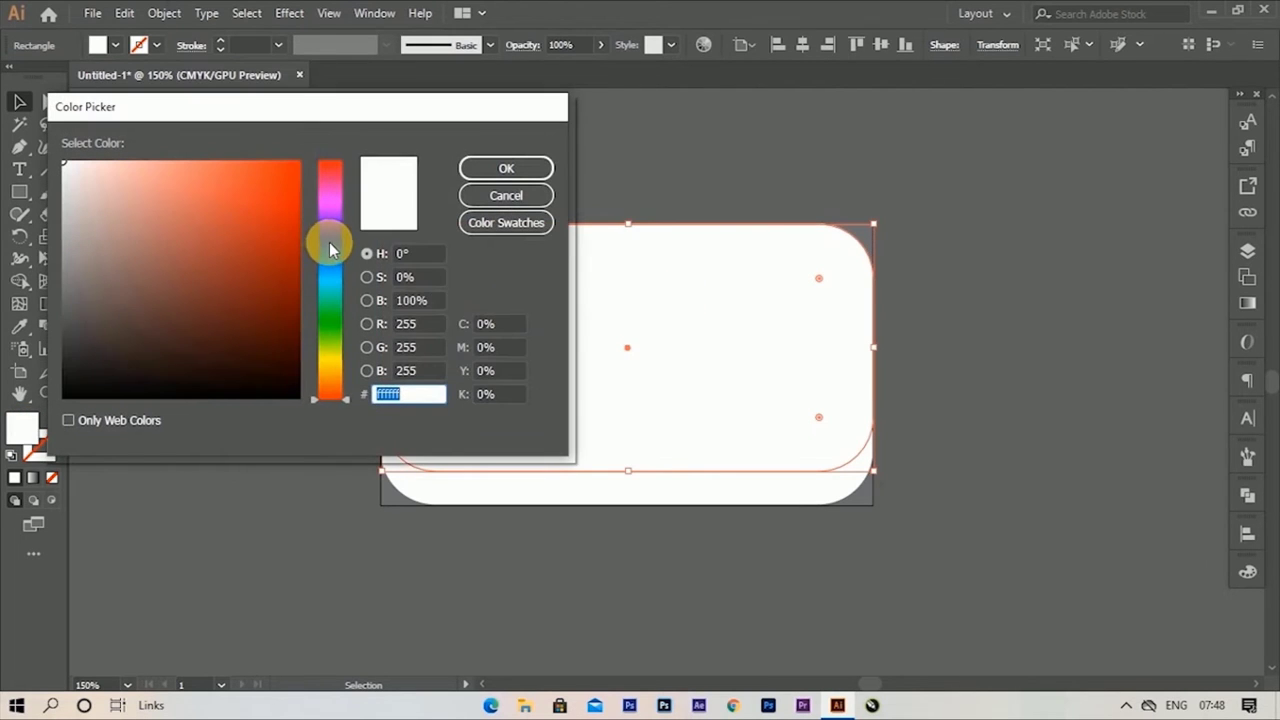
Step: Fill the shorter rounded rectangle with dark navy
{"action": "left_click", "coordinate": [329, 243]}
{"action": "left_click_drag", "start_coordinate": [291, 306], "coordinate": [300, 357]}
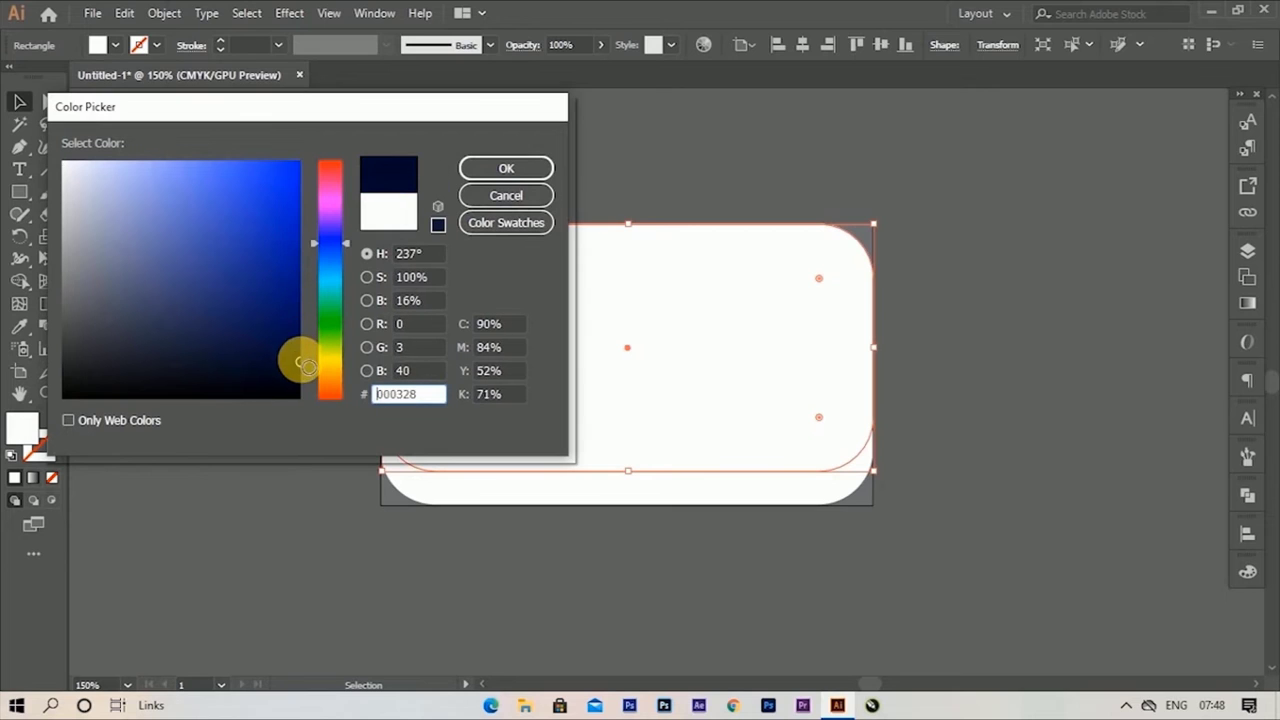
{"action": "left_click", "coordinate": [506, 168]}
{"action": "left_click", "coordinate": [561, 170]}
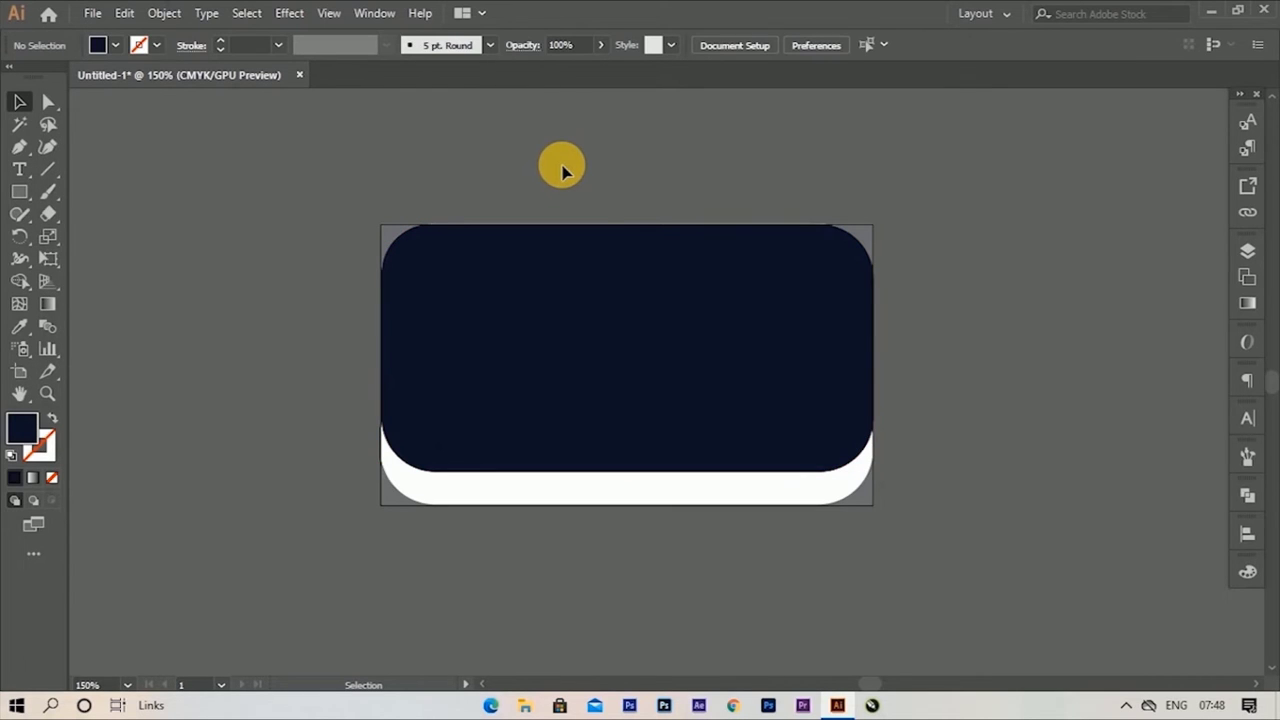
Step: Align the navy card's top edge with the artboard top
{"action": "scroll", "coordinate": [646, 228], "scroll_direction": "up", "scroll_amount": 3}
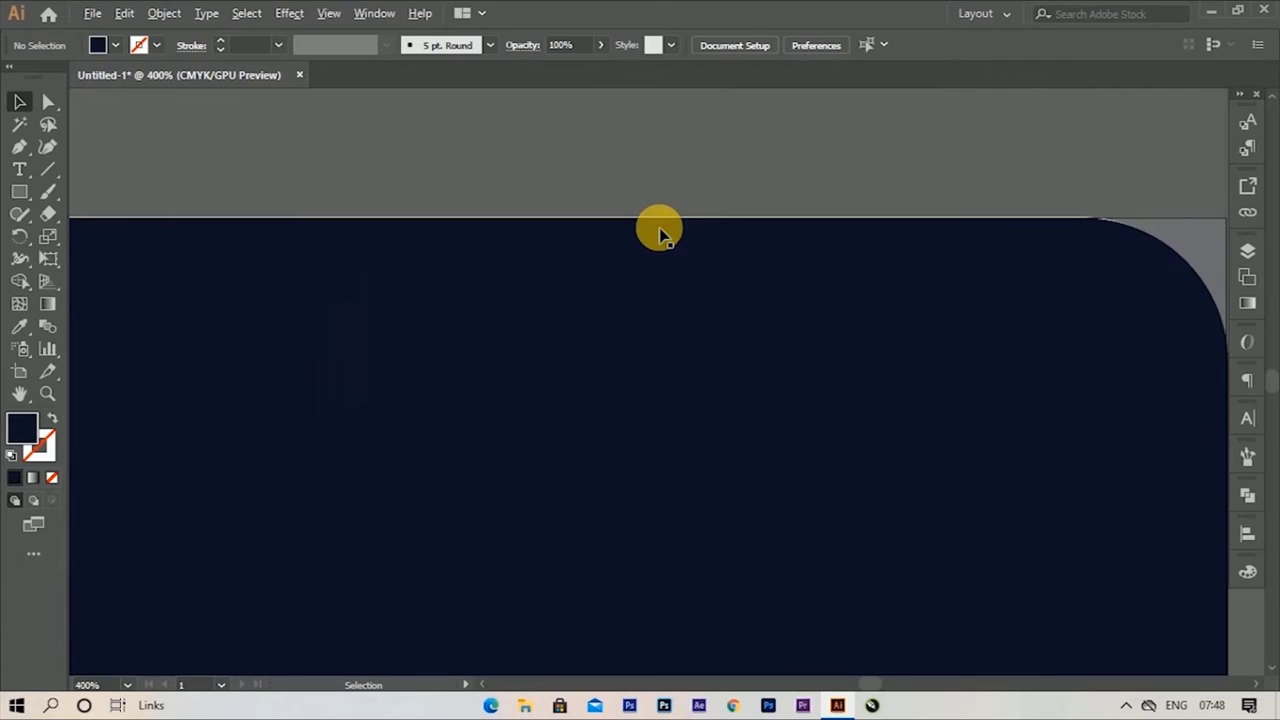
{"action": "left_click", "coordinate": [658, 252]}
{"action": "scroll", "coordinate": [565, 206], "scroll_direction": "up", "scroll_amount": 3}
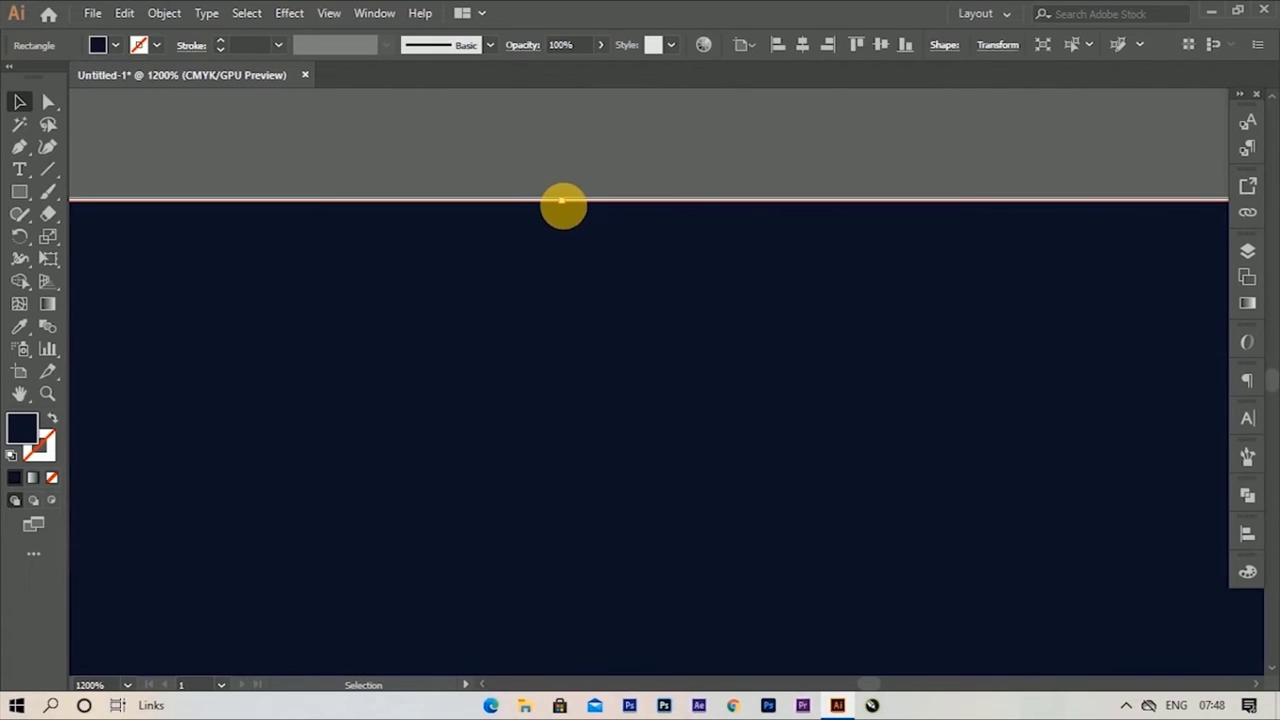
{"action": "left_click_drag", "start_coordinate": [565, 206], "coordinate": [563, 198]}
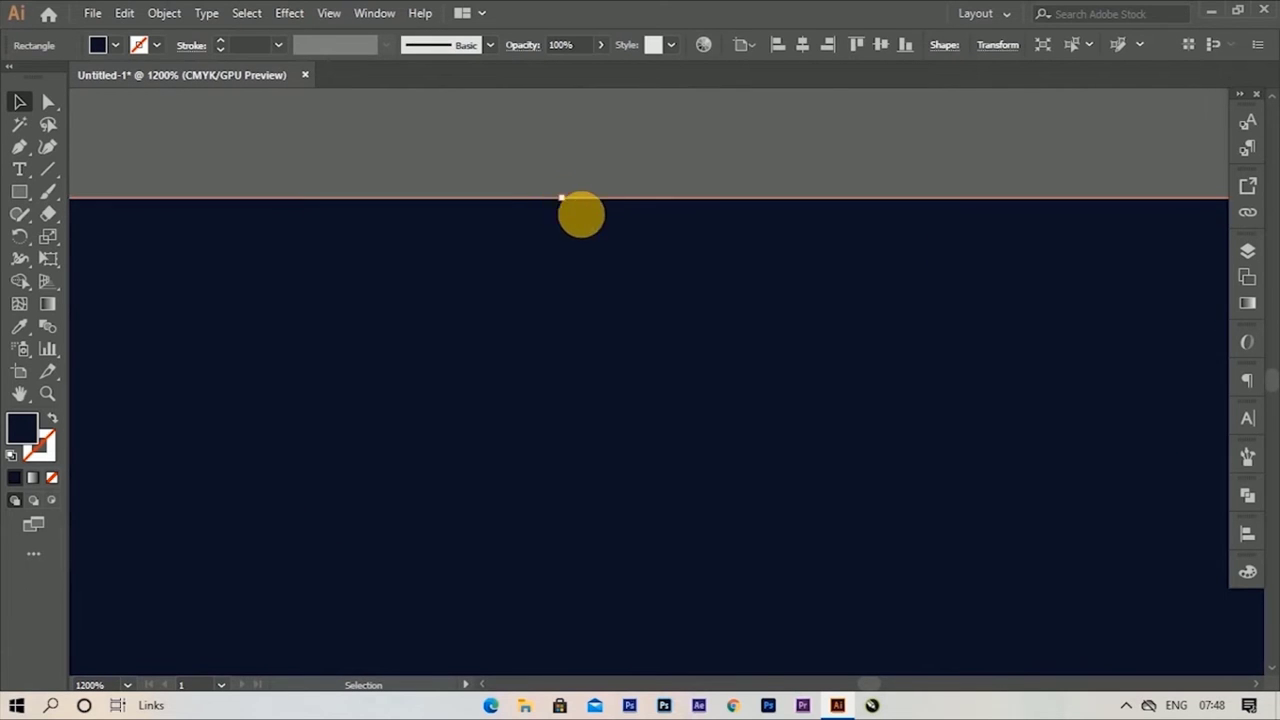
{"action": "scroll", "coordinate": [580, 214], "scroll_direction": "down", "scroll_amount": 5}
{"action": "left_click", "coordinate": [926, 314]}
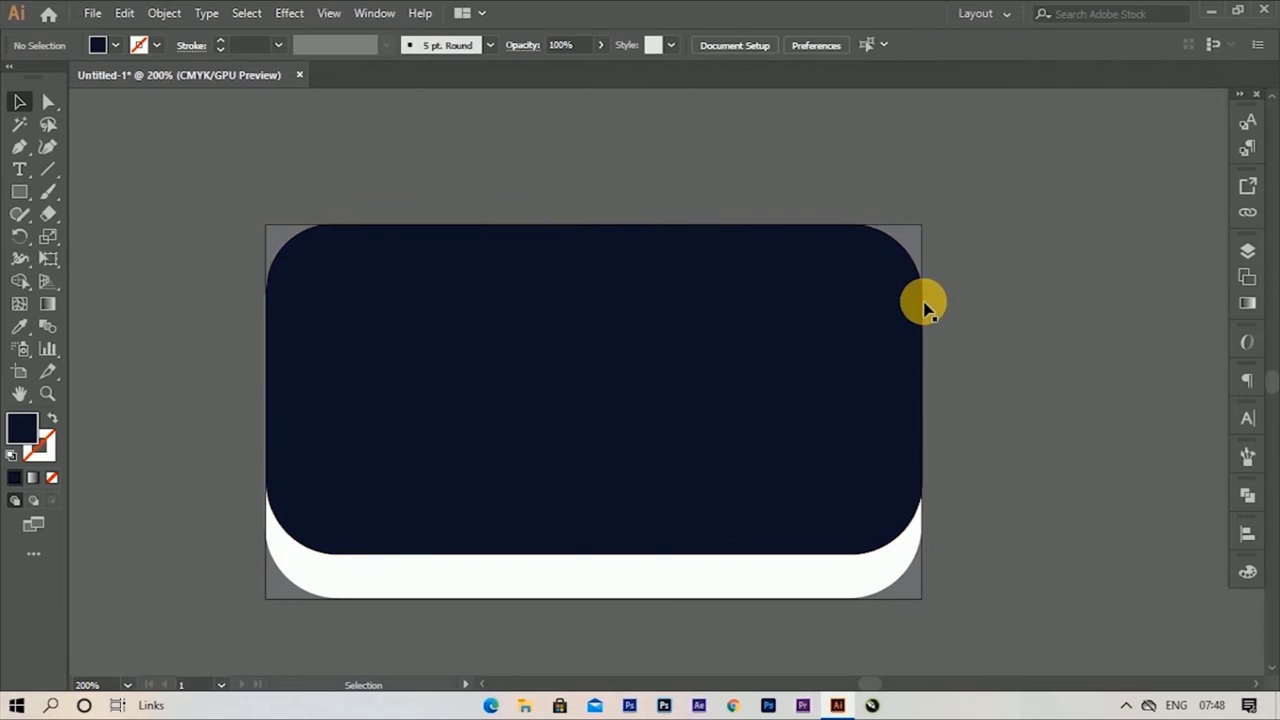
{"action": "scroll", "coordinate": [214, 429], "scroll_direction": "up", "scroll_amount": 3}
Step: Stretch the navy card's left and right edges flush with the artboard sides
{"action": "left_click", "coordinate": [466, 392]}
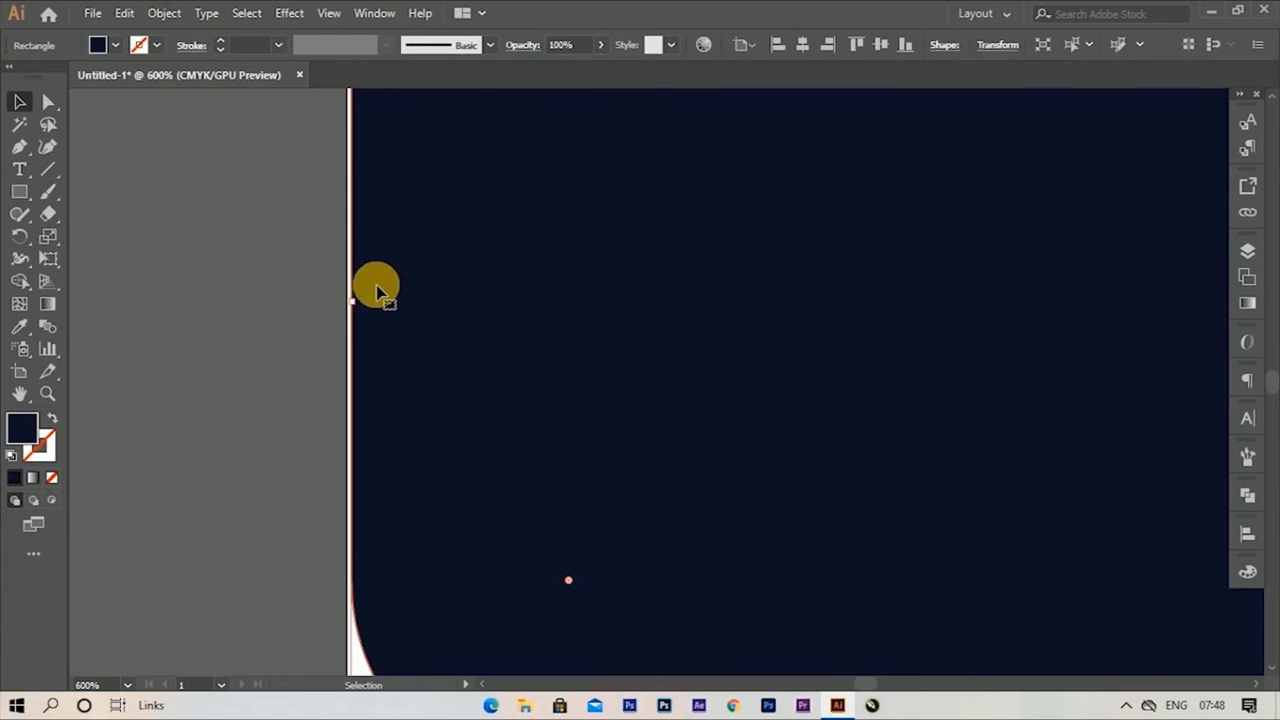
{"action": "left_click_drag", "start_coordinate": [360, 310], "coordinate": [346, 306]}
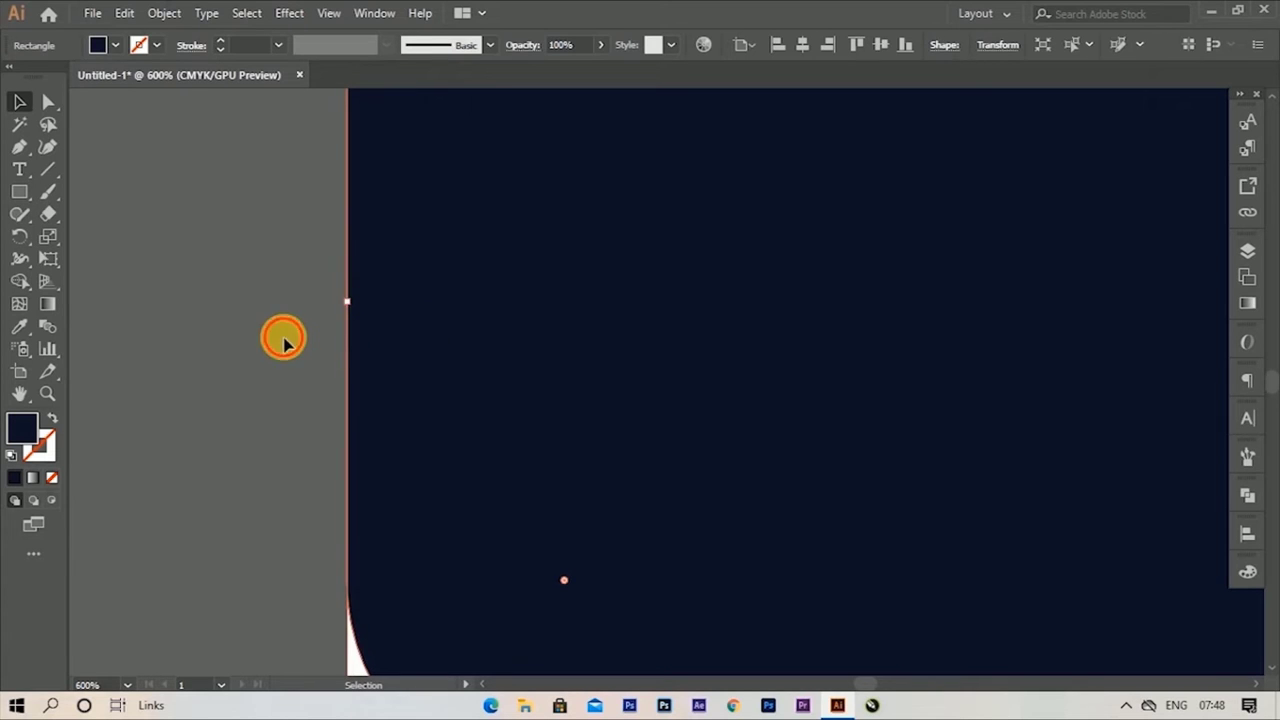
{"action": "left_click", "coordinate": [281, 338]}
{"action": "scroll", "coordinate": [282, 340], "scroll_direction": "down", "scroll_amount": 2}
{"action": "scroll", "coordinate": [281, 340], "scroll_direction": "down", "scroll_amount": 2}
{"action": "scroll", "coordinate": [990, 292], "scroll_direction": "up", "scroll_amount": 4}
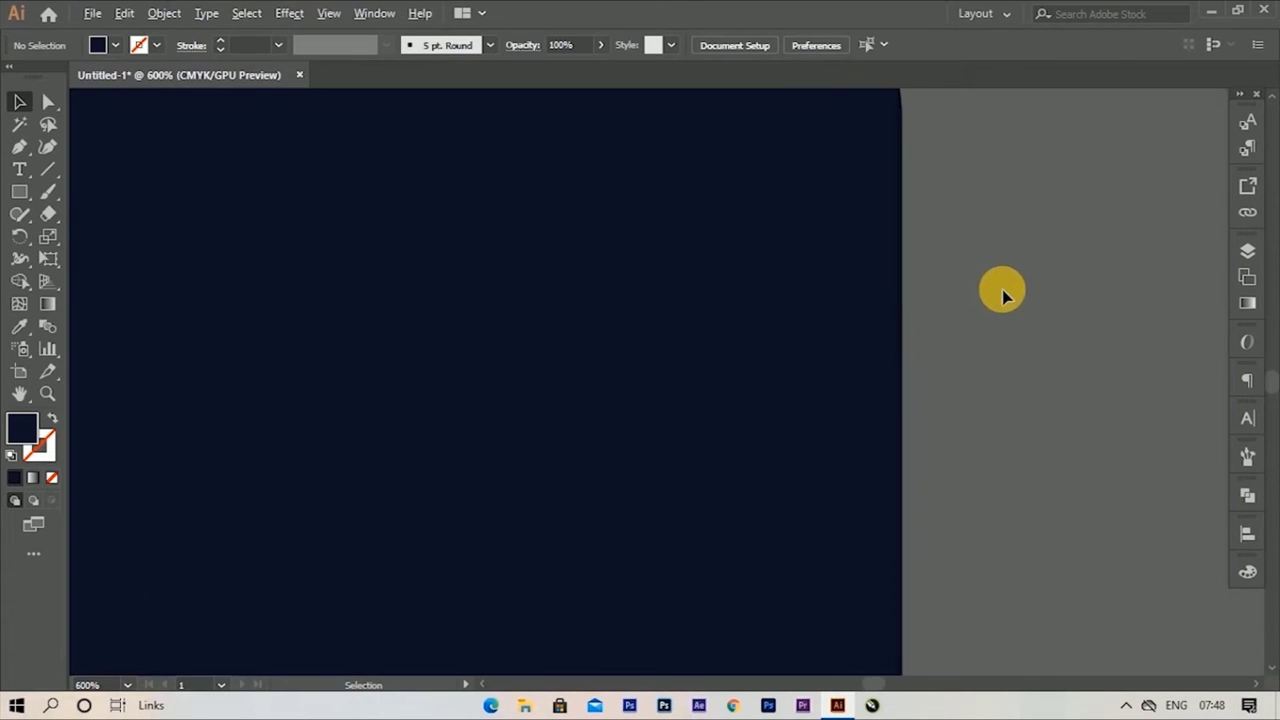
{"action": "left_click", "coordinate": [787, 362]}
{"action": "scroll", "coordinate": [908, 366], "scroll_direction": "up", "scroll_amount": 4}
{"action": "left_click_drag", "start_coordinate": [909, 551], "coordinate": [900, 562]}
{"action": "left_click", "coordinate": [993, 465]}
{"action": "scroll", "coordinate": [976, 390], "scroll_direction": "down", "scroll_amount": 7}
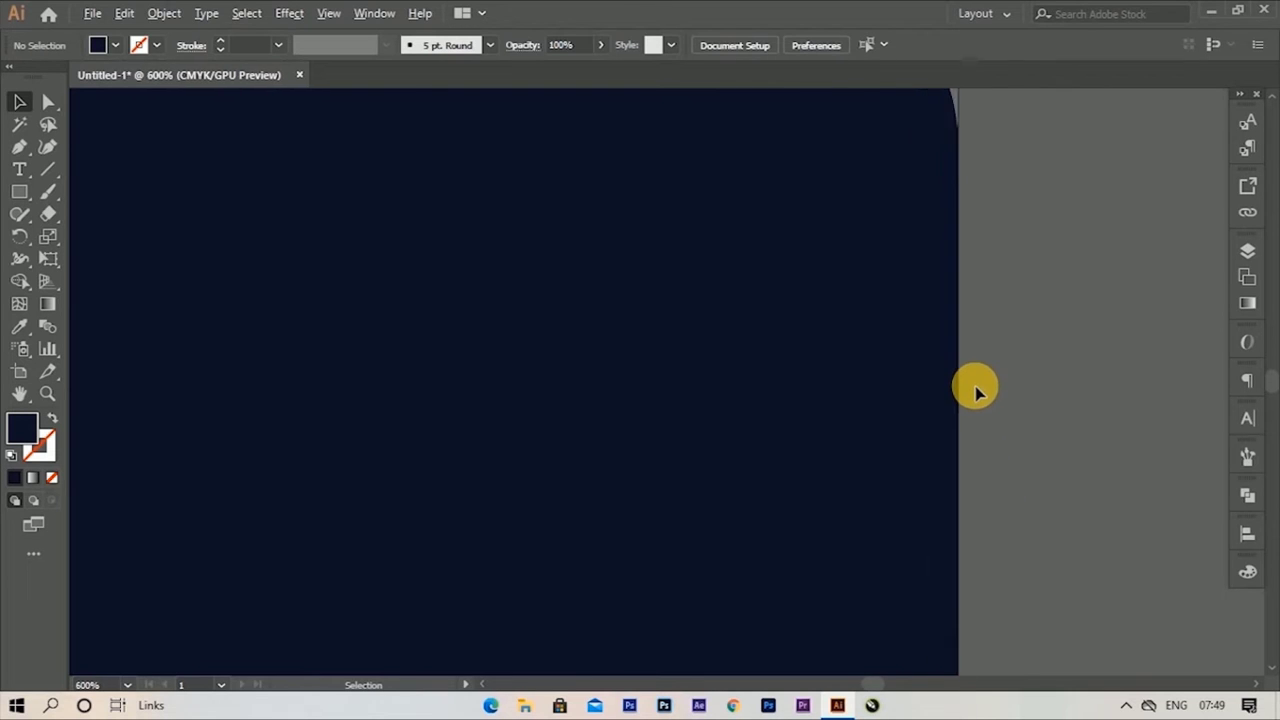
{"action": "scroll", "coordinate": [980, 388], "scroll_direction": "down", "scroll_amount": 2}
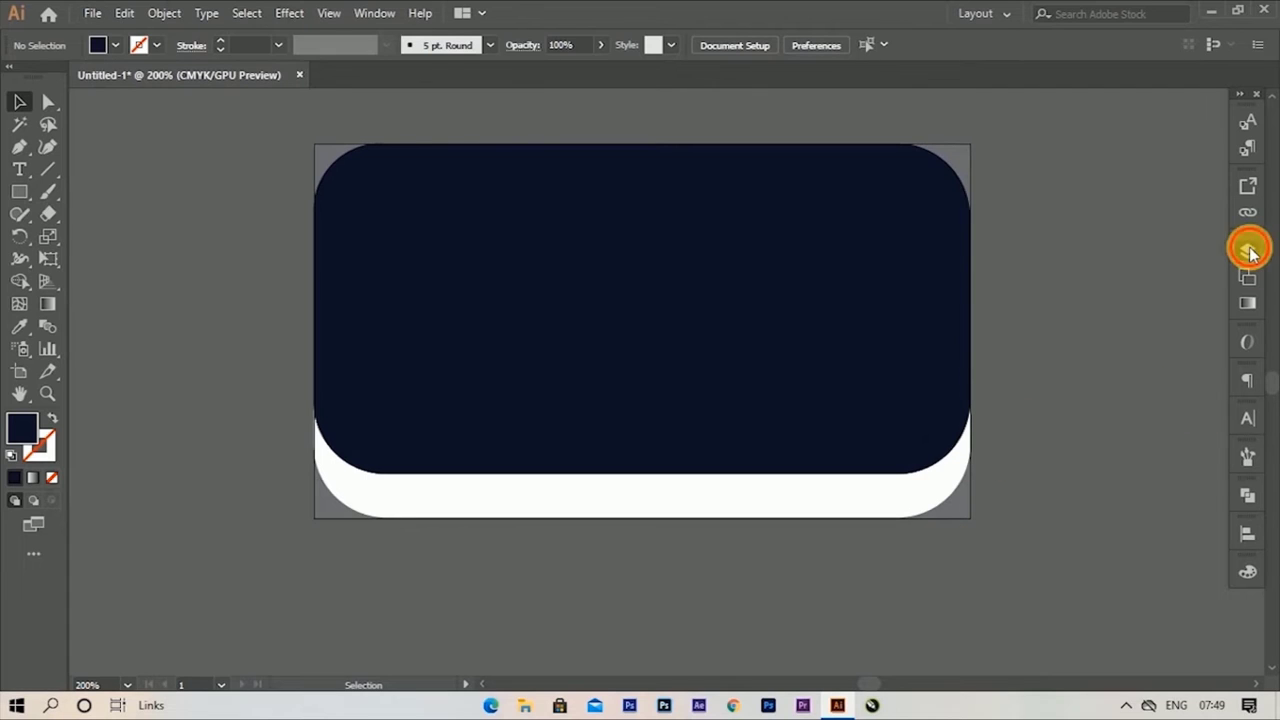
Step: Lock the white rounded shape beneath the card in Layer 2
{"action": "left_click", "coordinate": [1248, 251]}
{"action": "left_click", "coordinate": [1070, 271]}
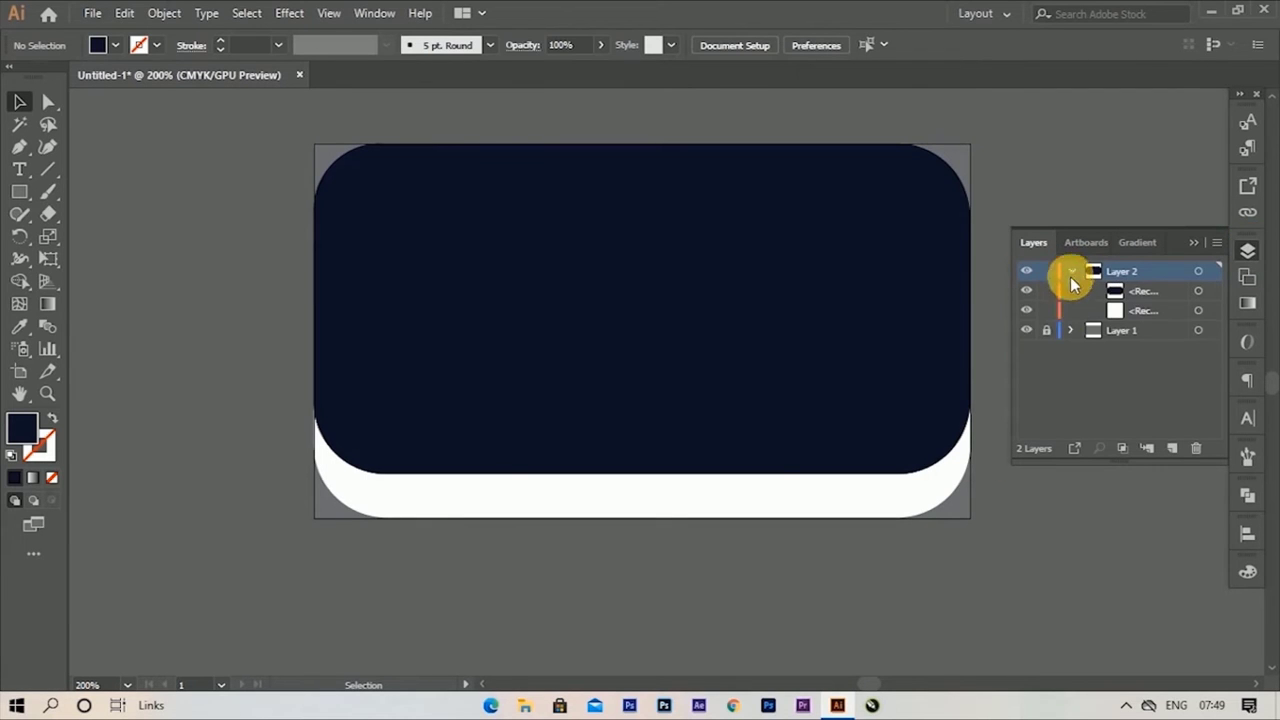
{"action": "left_click", "coordinate": [1046, 310]}
{"action": "left_click", "coordinate": [1026, 310]}
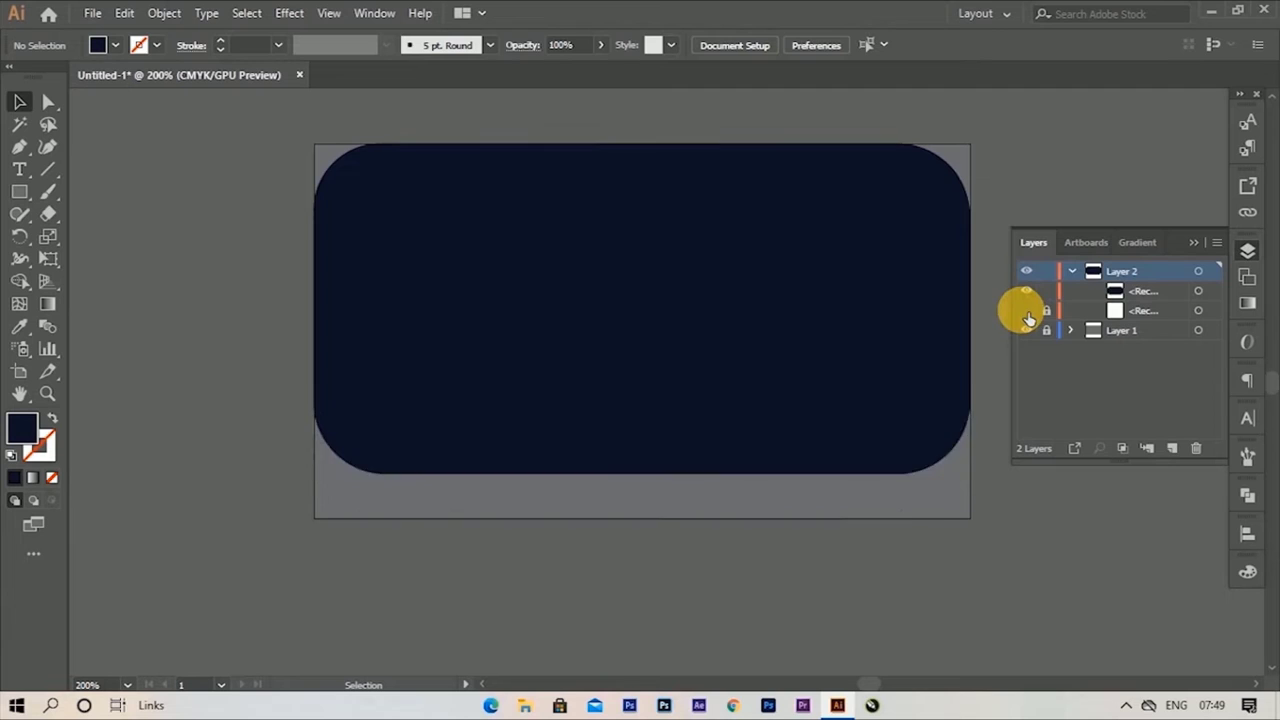
{"action": "left_click", "coordinate": [1069, 271]}
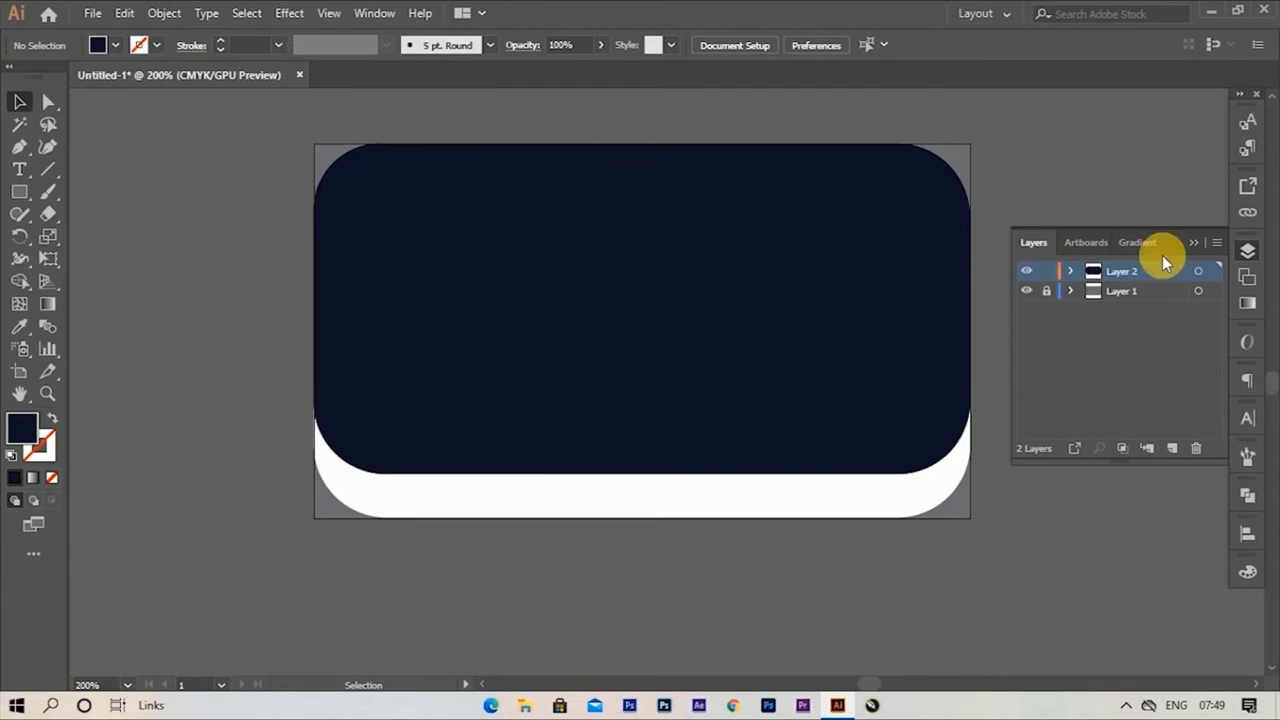
{"action": "left_click", "coordinate": [1192, 243]}
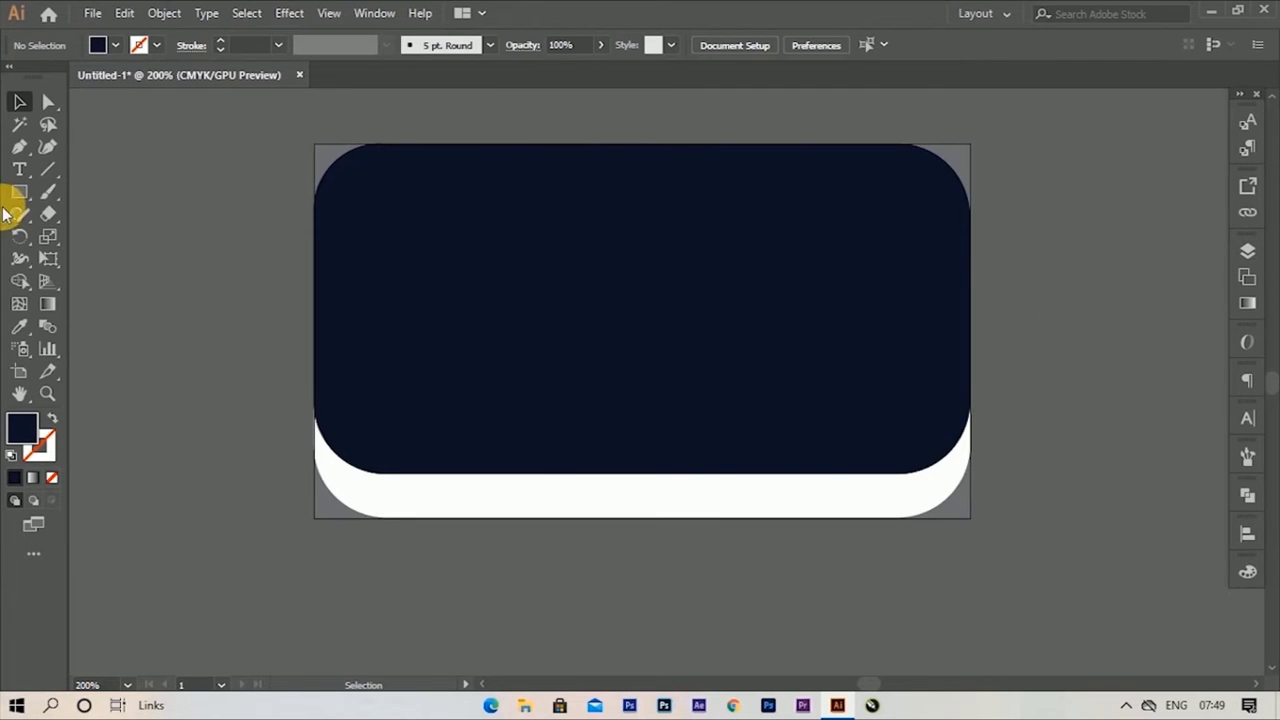
{"action": "left_click_drag", "start_coordinate": [314, 379], "coordinate": [580, 432]}
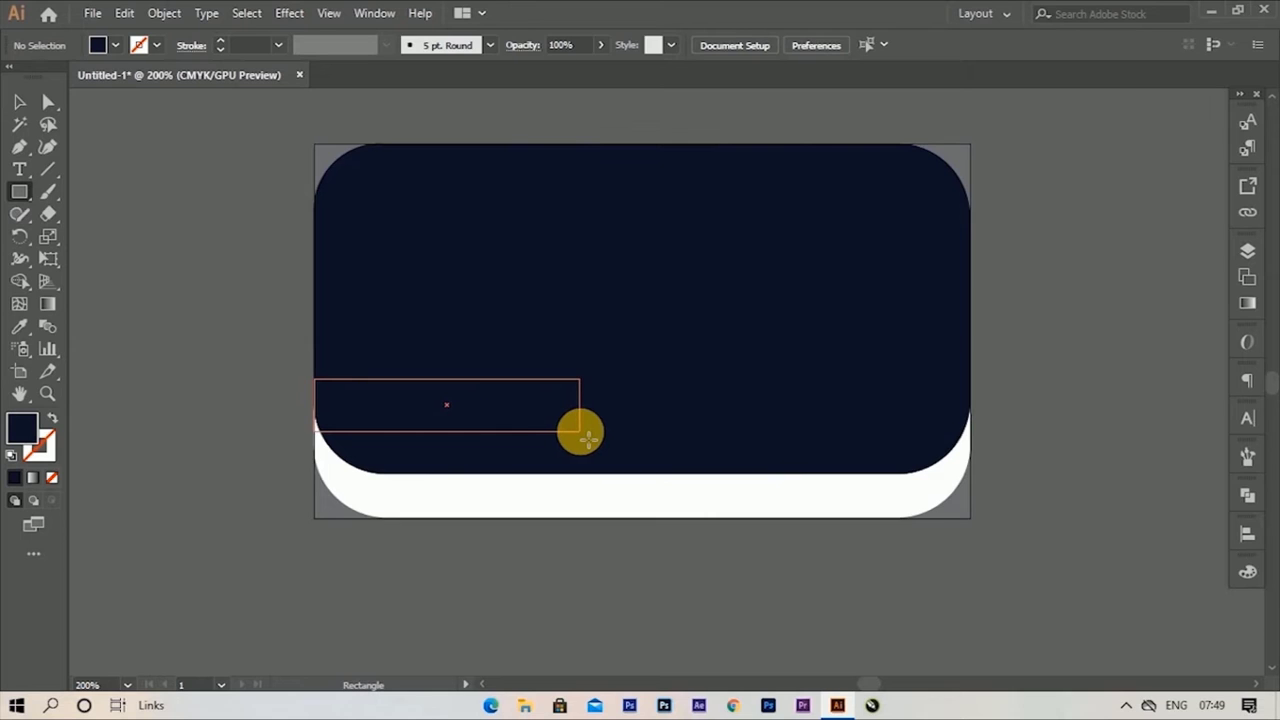
Step: Draw a full-width band across the card's lower part and fill it #2e303d
{"action": "left_click_drag", "start_coordinate": [586, 436], "coordinate": [980, 464]}
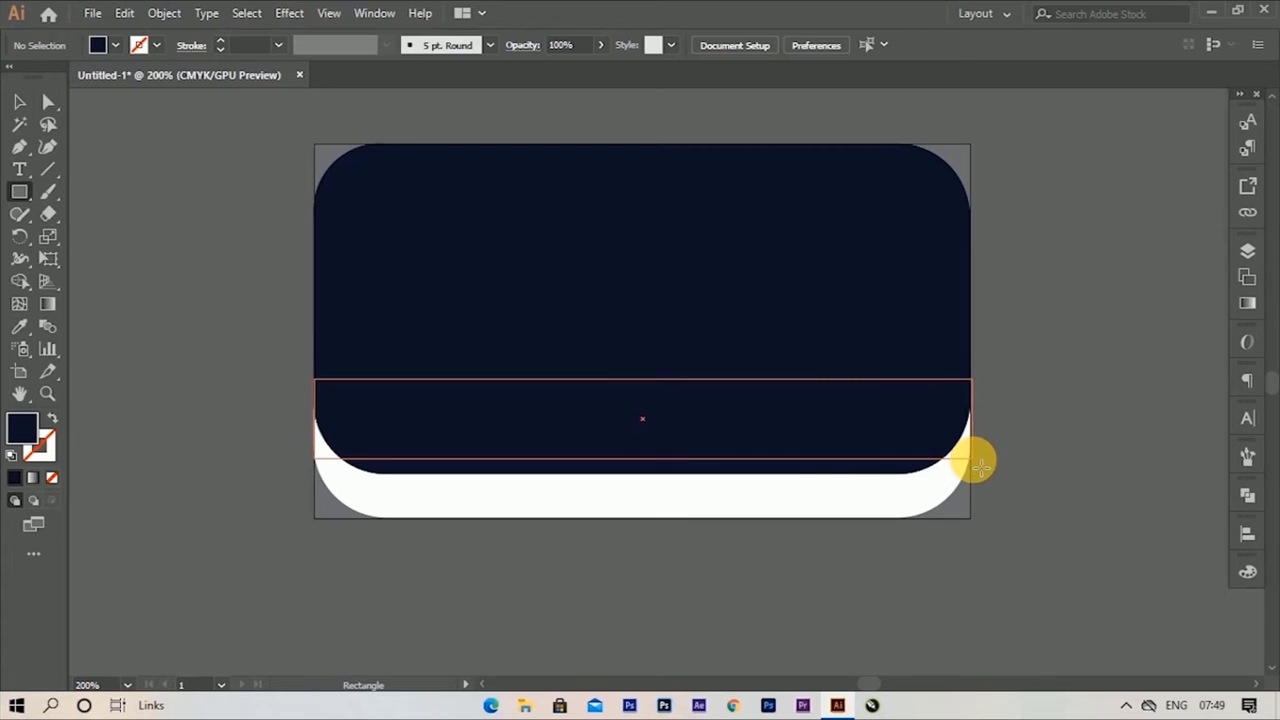
{"action": "left_click_drag", "start_coordinate": [980, 465], "coordinate": [971, 457]}
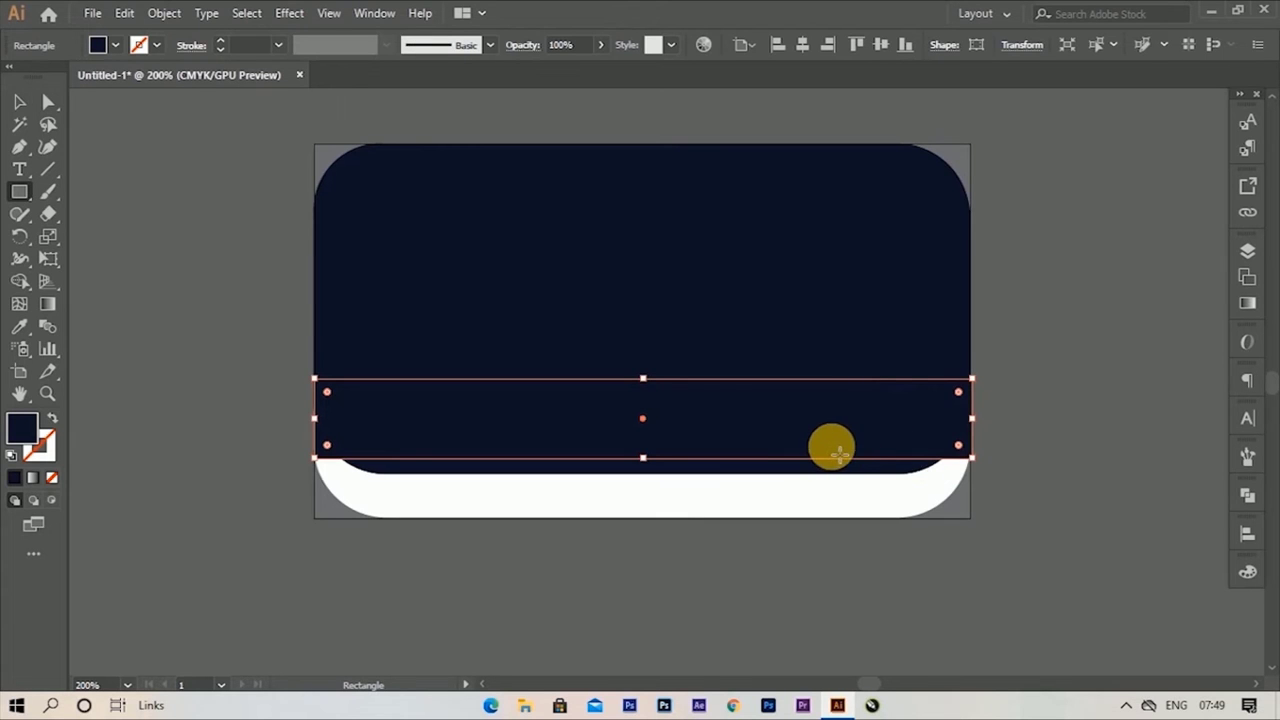
{"action": "double_click", "coordinate": [24, 428]}
{"action": "mouse_move", "coordinate": [129, 309]}
{"action": "left_mouse_down"}
{"action": "mouse_move", "coordinate": [94, 306]}
{"action": "mouse_move", "coordinate": [102, 336]}
{"action": "mouse_move", "coordinate": [120, 343]}
{"action": "left_mouse_up"}
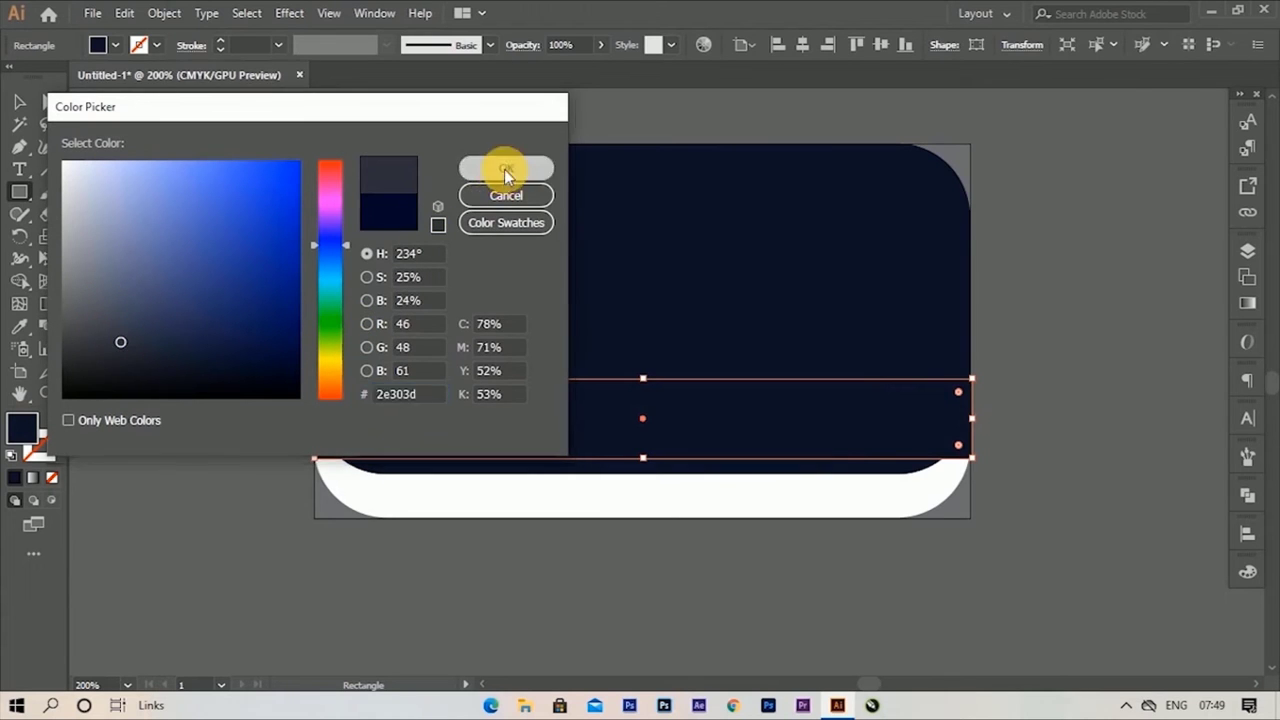
{"action": "left_click", "coordinate": [504, 169]}
Step: Drop the band's opacity to 49% and nudge it slightly down
{"action": "left_click", "coordinate": [19, 102]}
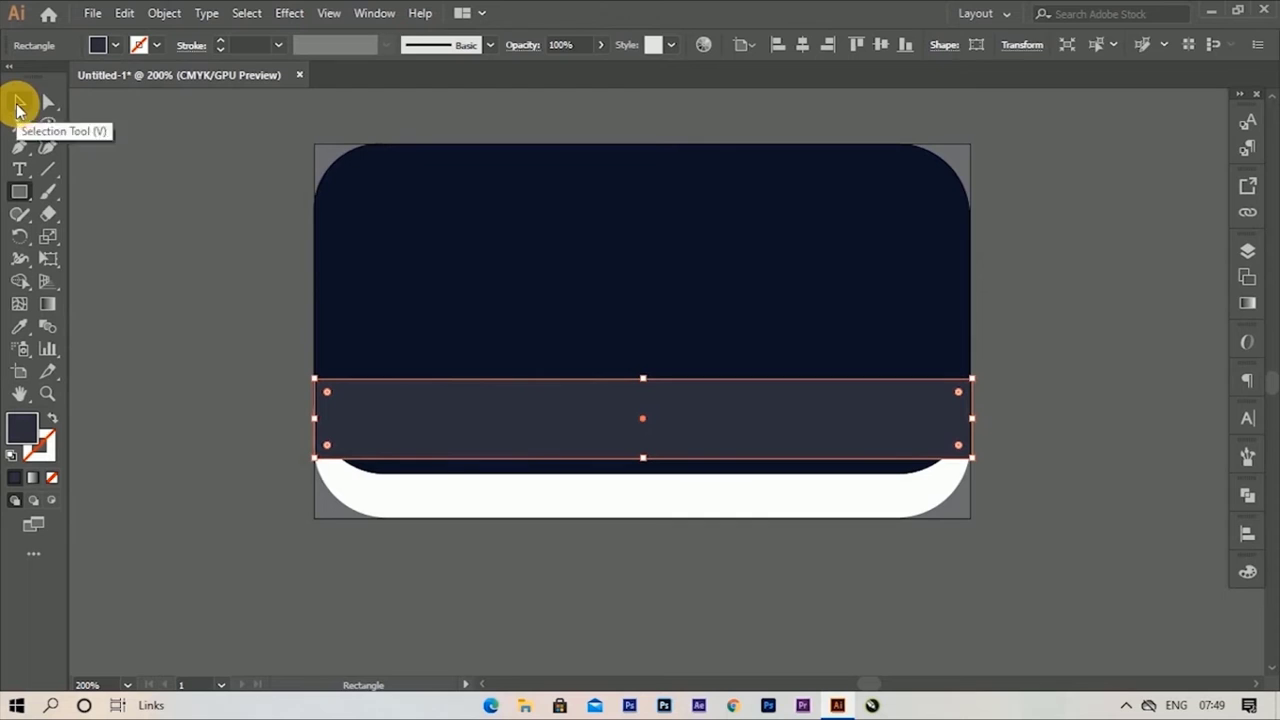
{"action": "left_click", "coordinate": [600, 45]}
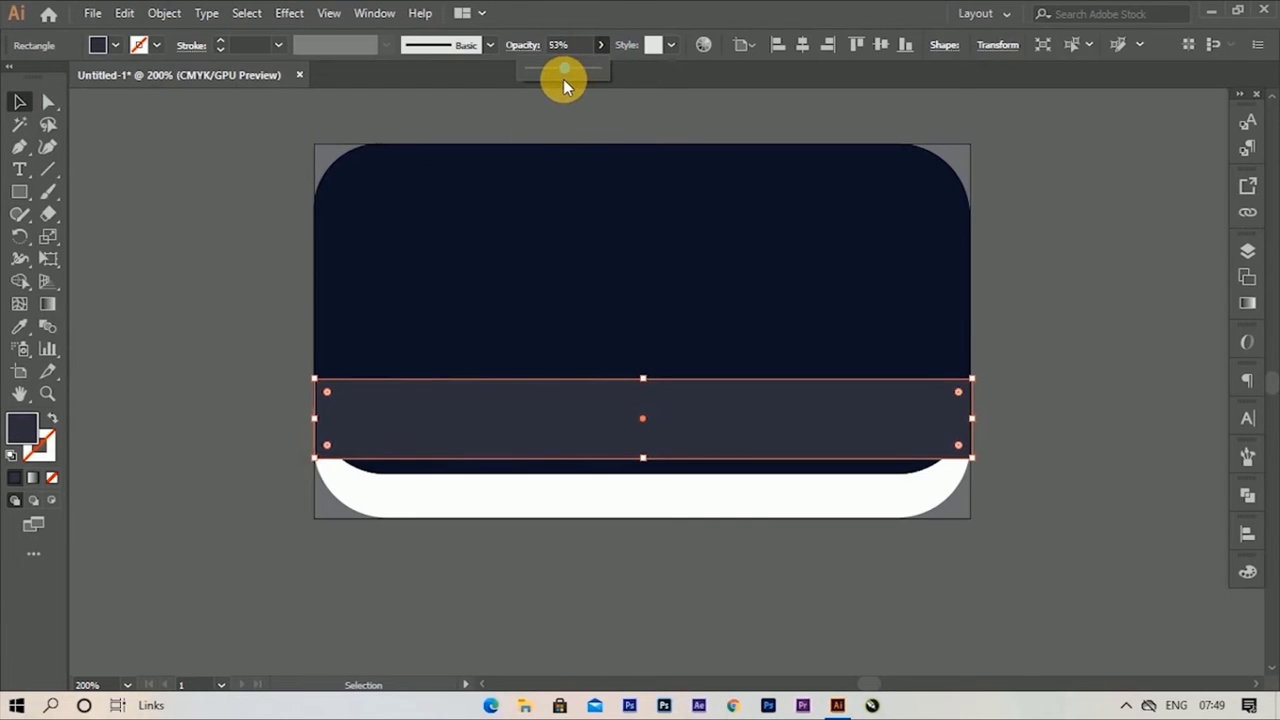
{"action": "left_click_drag", "start_coordinate": [563, 79], "coordinate": [562, 79]}
{"action": "left_click_drag", "start_coordinate": [673, 410], "coordinate": [675, 422]}
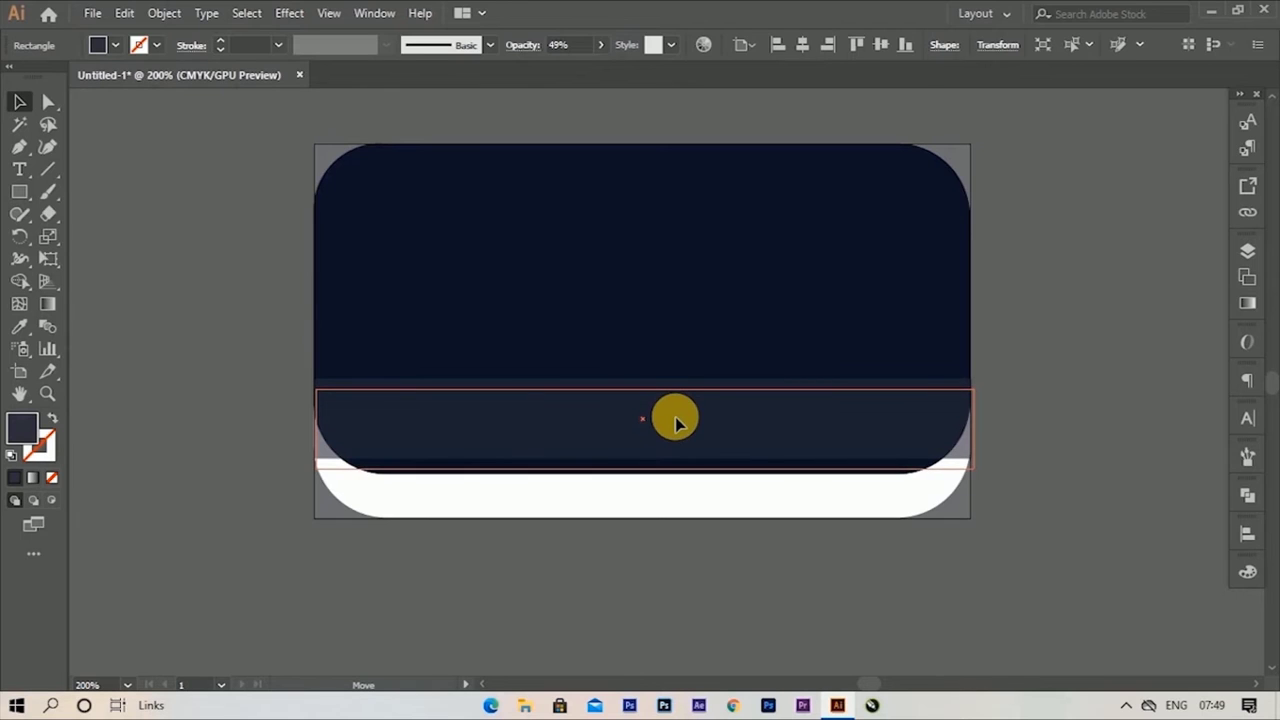
{"action": "left_click_drag", "start_coordinate": [675, 422], "coordinate": [675, 420]}
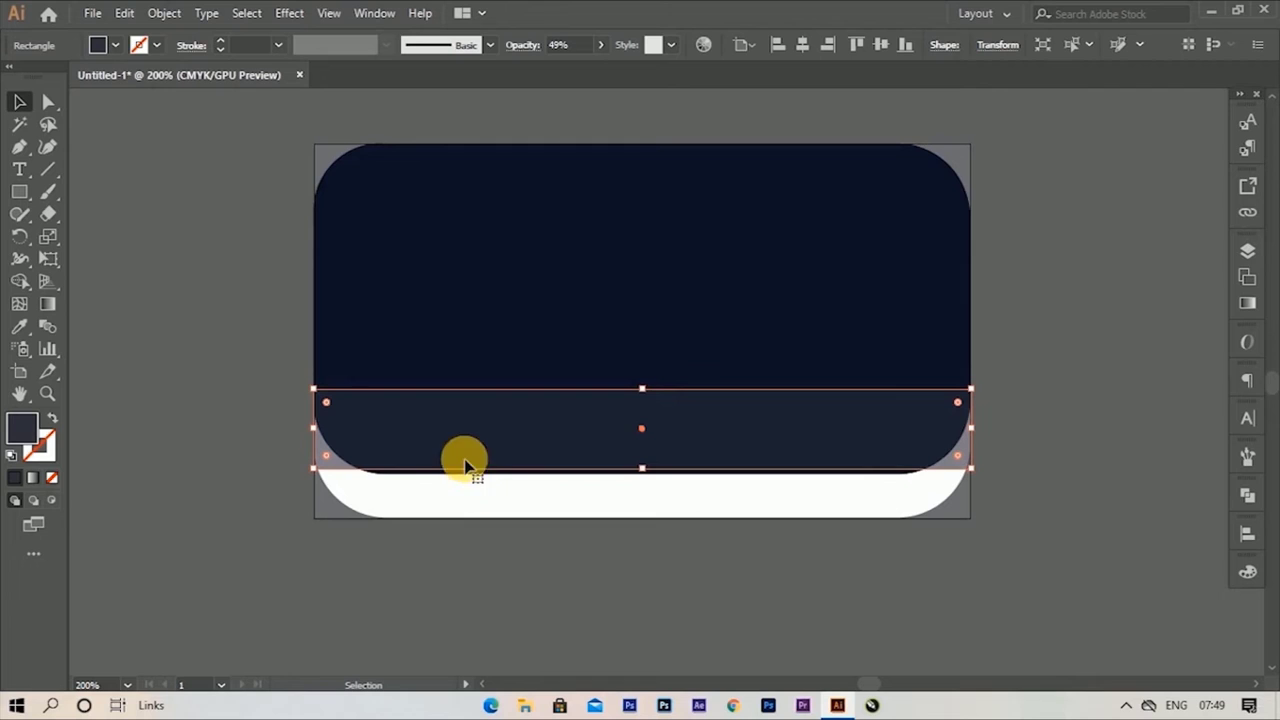
{"action": "key", "text": "Down"}
{"action": "key", "text": "Down"}
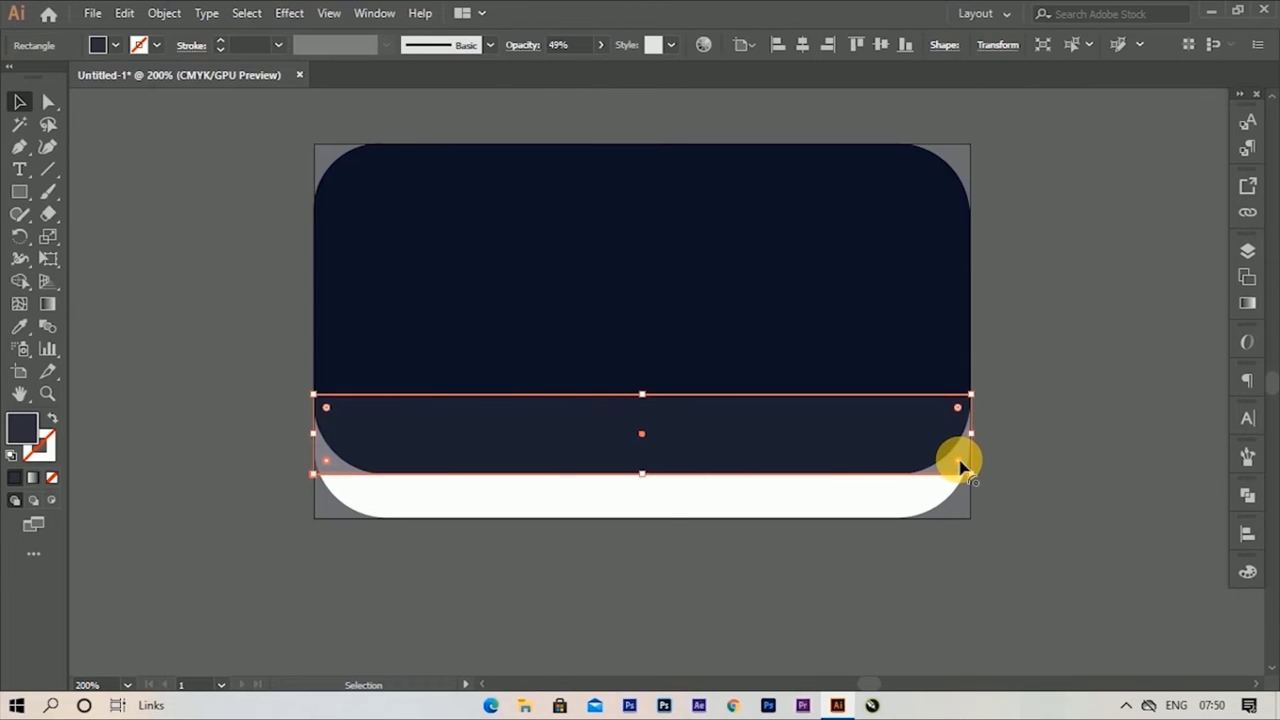
Step: Round the band's bottom corners to match the card and restore 100% opacity
{"action": "left_click_drag", "start_coordinate": [962, 467], "coordinate": [903, 389]}
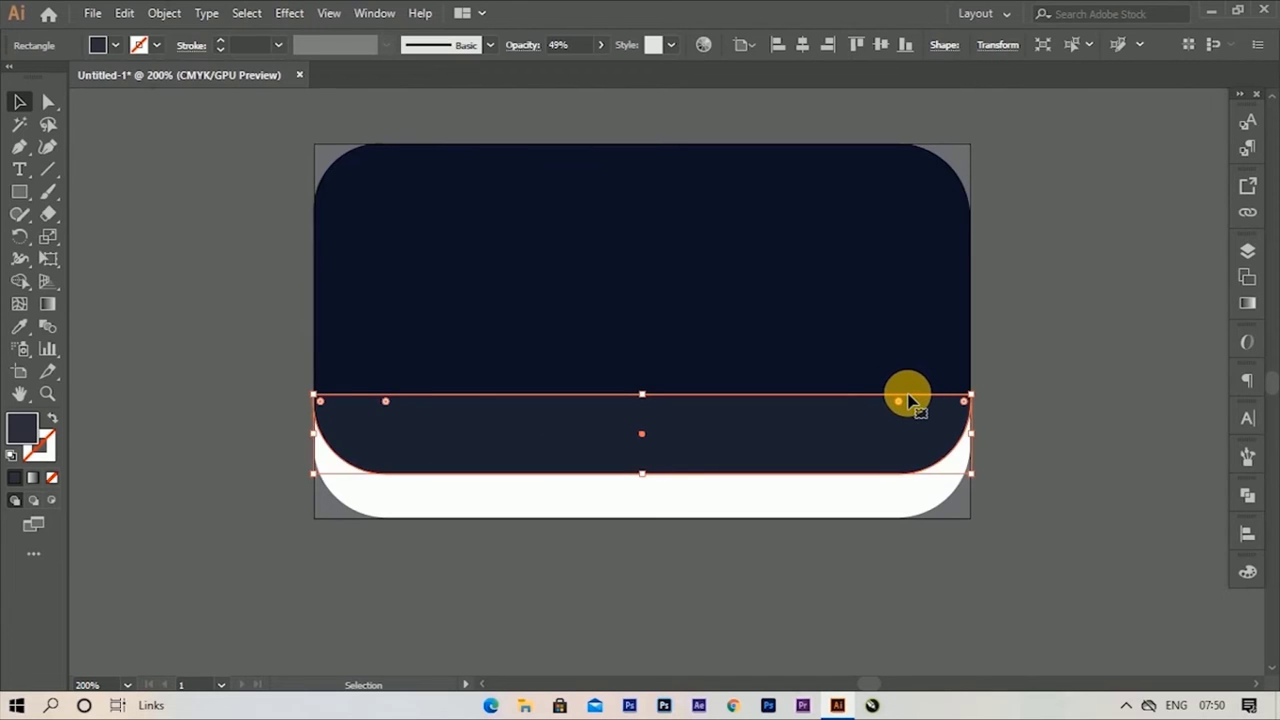
{"action": "left_click", "coordinate": [600, 45]}
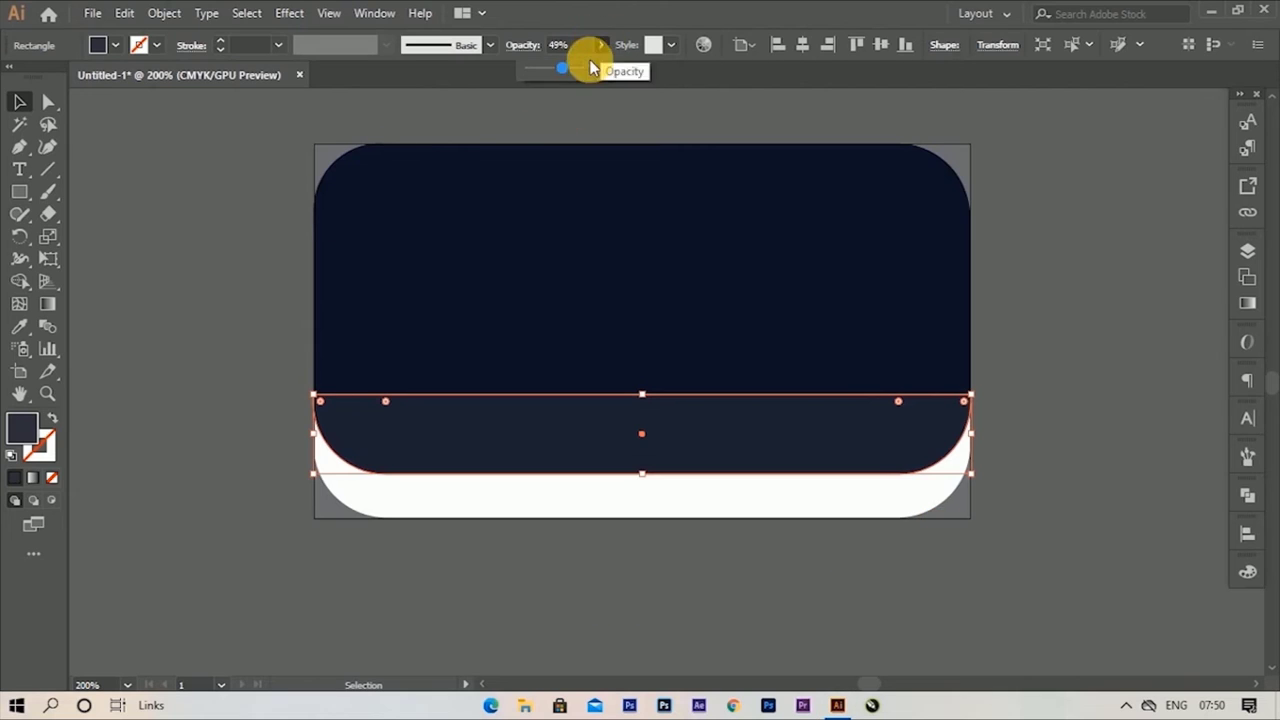
{"action": "left_click_drag", "start_coordinate": [560, 70], "coordinate": [622, 71]}
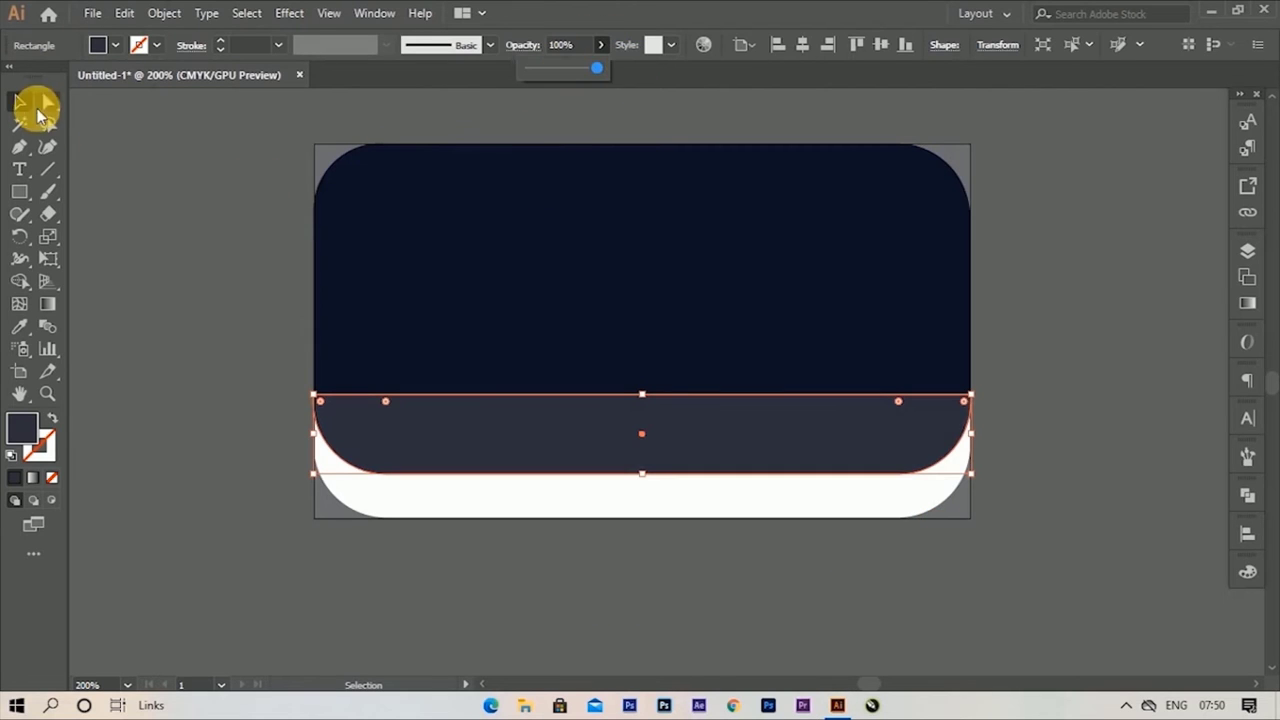
{"action": "left_click", "coordinate": [88, 108]}
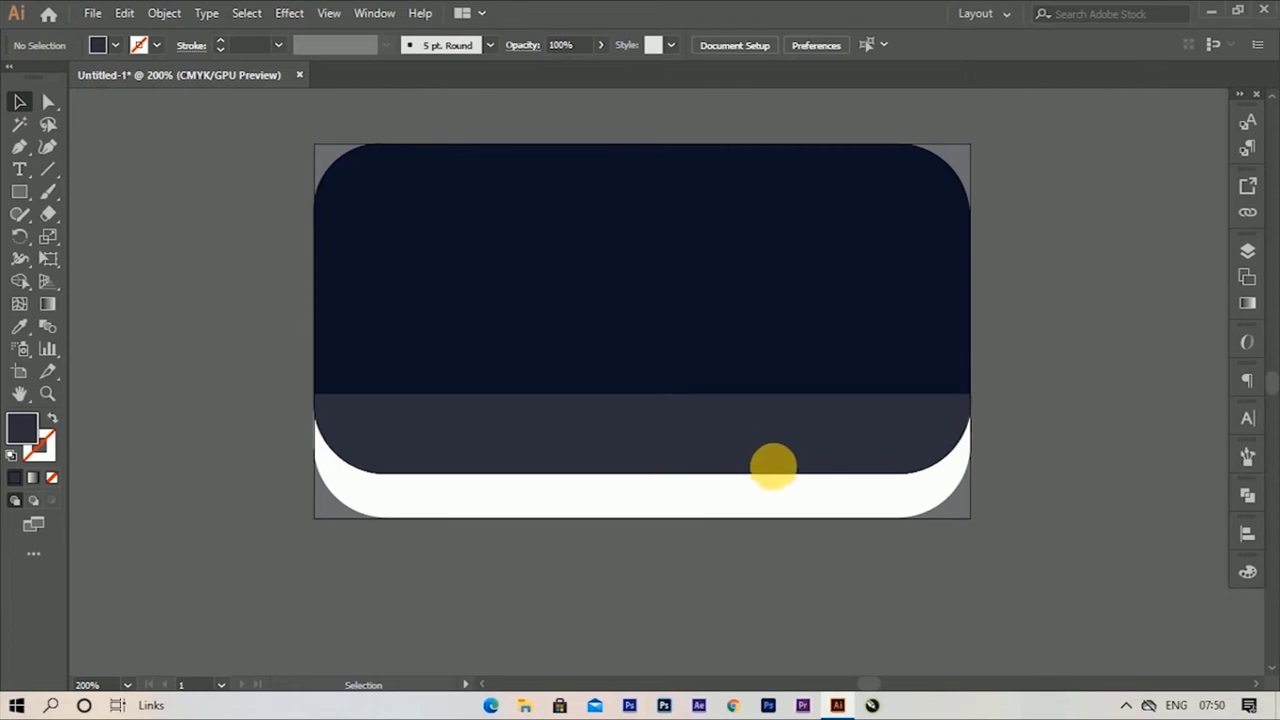
{"action": "left_click", "coordinate": [712, 428]}
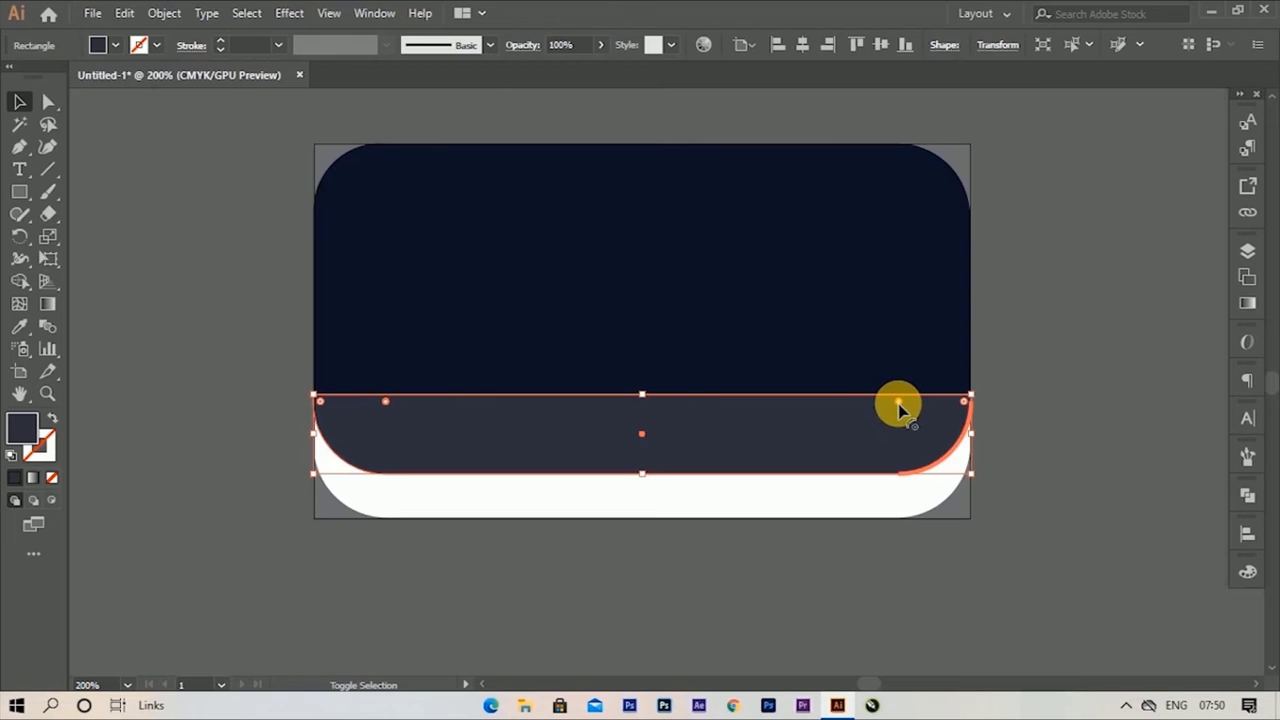
{"action": "left_click_drag", "start_coordinate": [898, 405], "coordinate": [905, 416]}
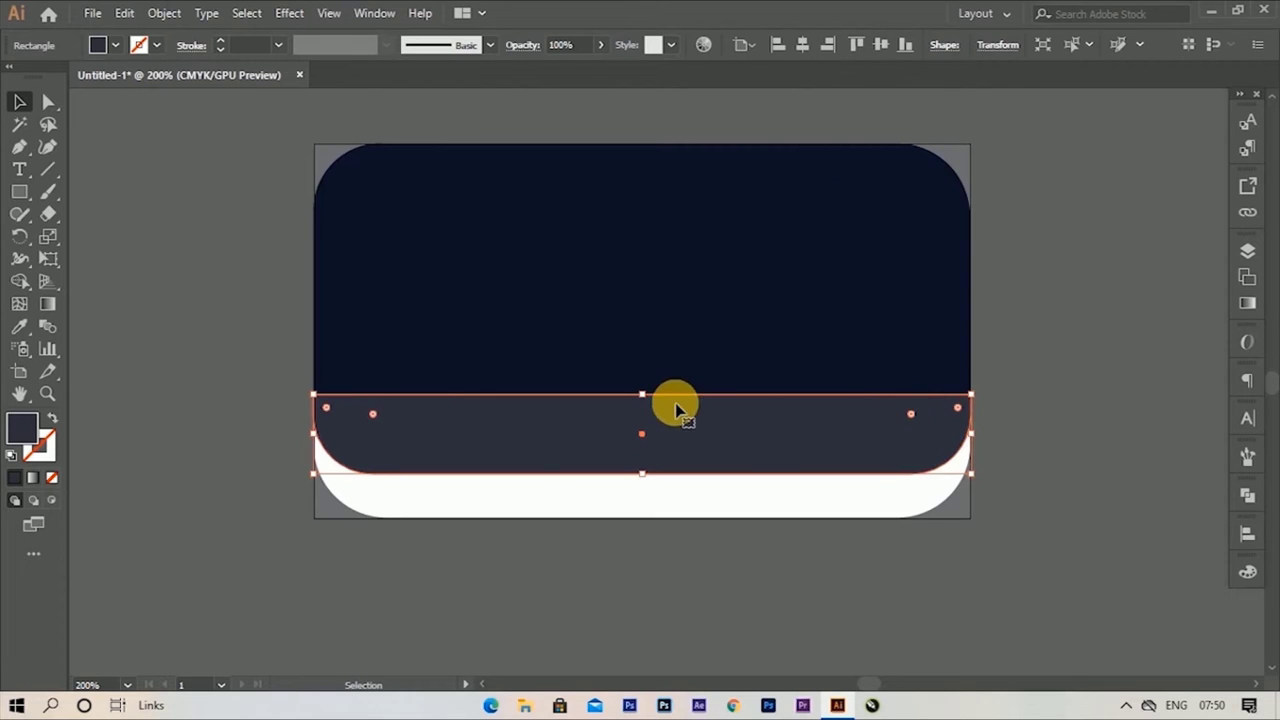
{"action": "left_click_drag", "start_coordinate": [642, 397], "coordinate": [642, 418]}
{"action": "key", "text": "ctrl+minus"}
{"action": "key", "text": "ctrl+shift+a"}
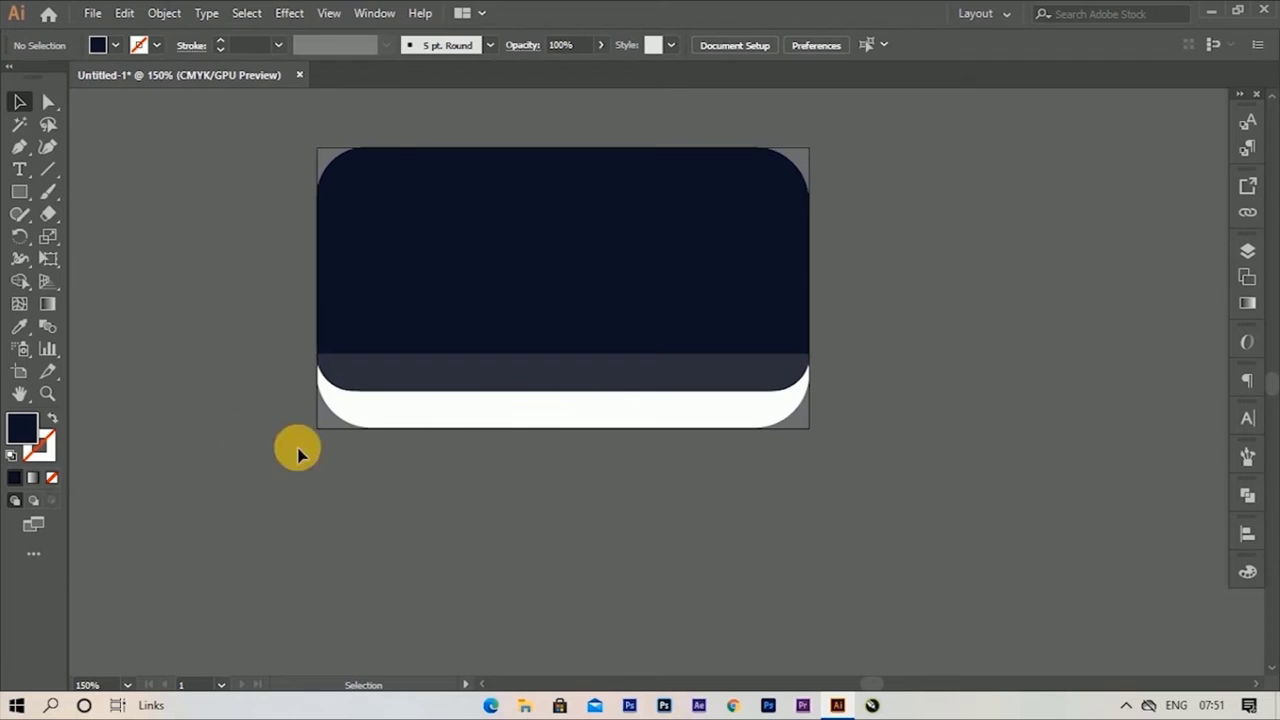
{"action": "scroll", "coordinate": [368, 442], "scroll_direction": "up", "scroll_amount": 2}
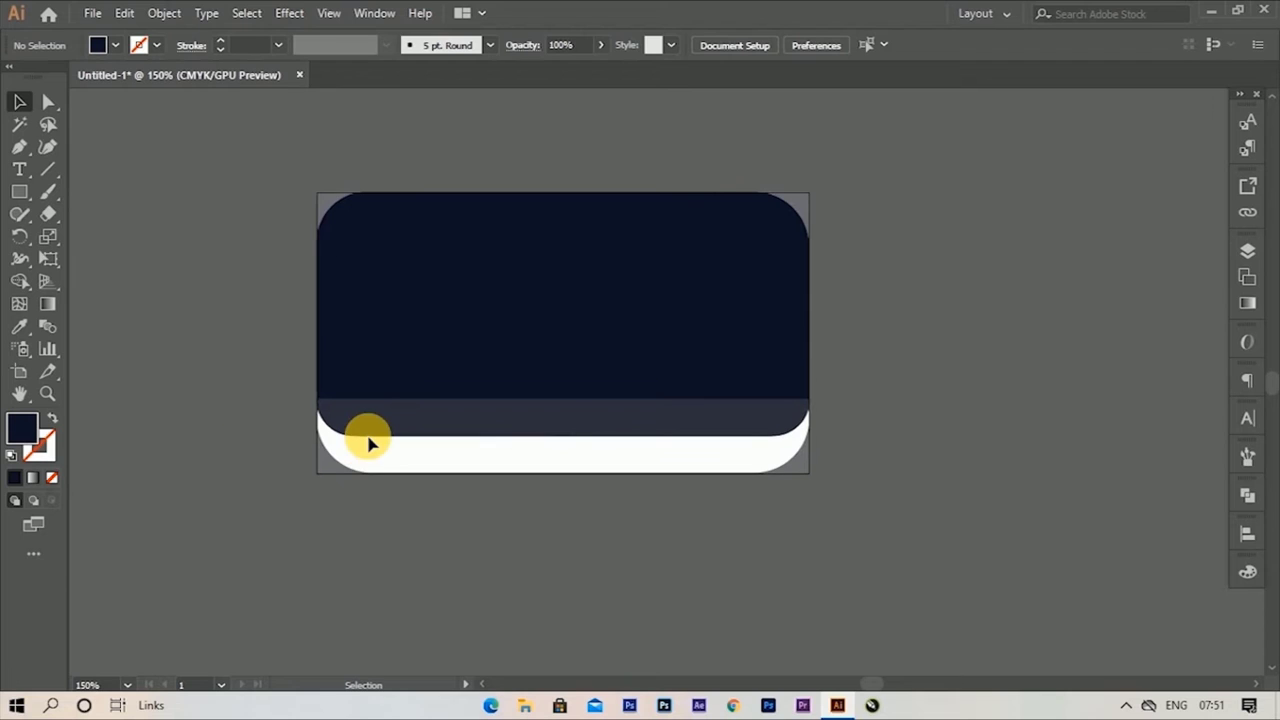
Step: Draw a small rectangle above the grey band and fill it bright orange
{"action": "left_click", "coordinate": [18, 194]}
{"action": "left_click_drag", "start_coordinate": [508, 369], "coordinate": [662, 409]}
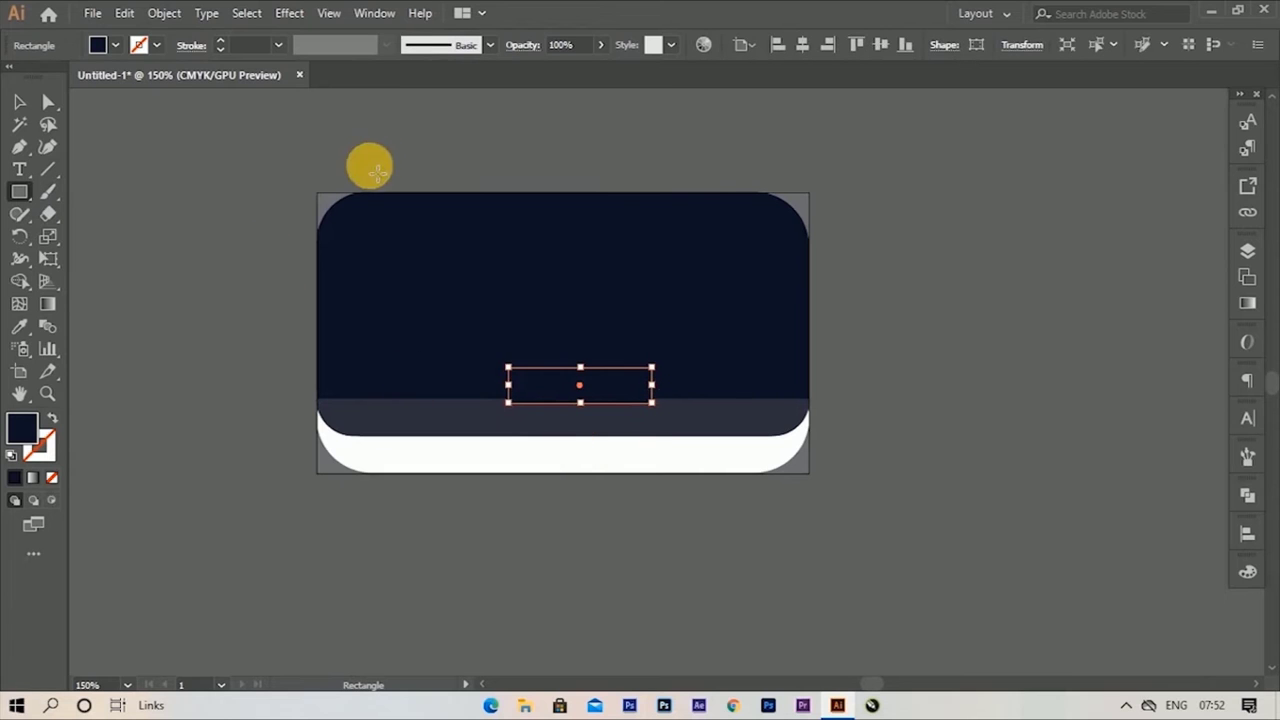
{"action": "double_click", "coordinate": [22, 428]}
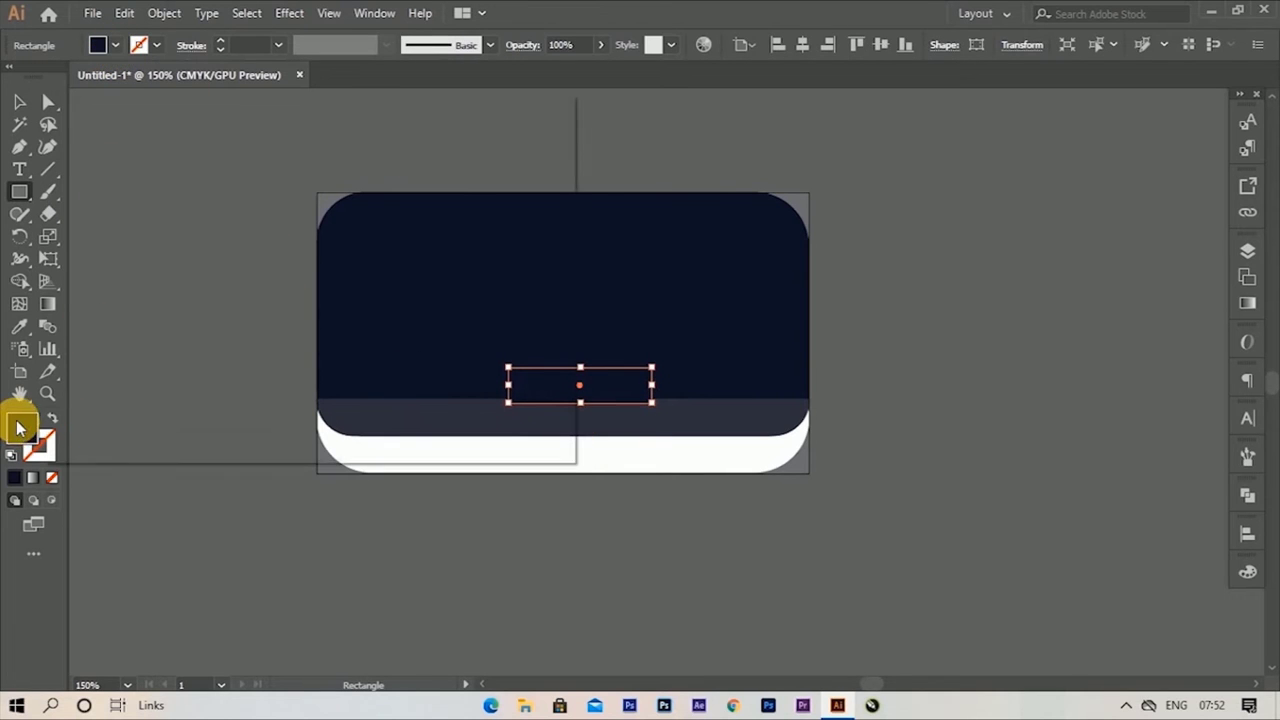
{"action": "left_click_drag", "start_coordinate": [346, 378], "coordinate": [340, 398]}
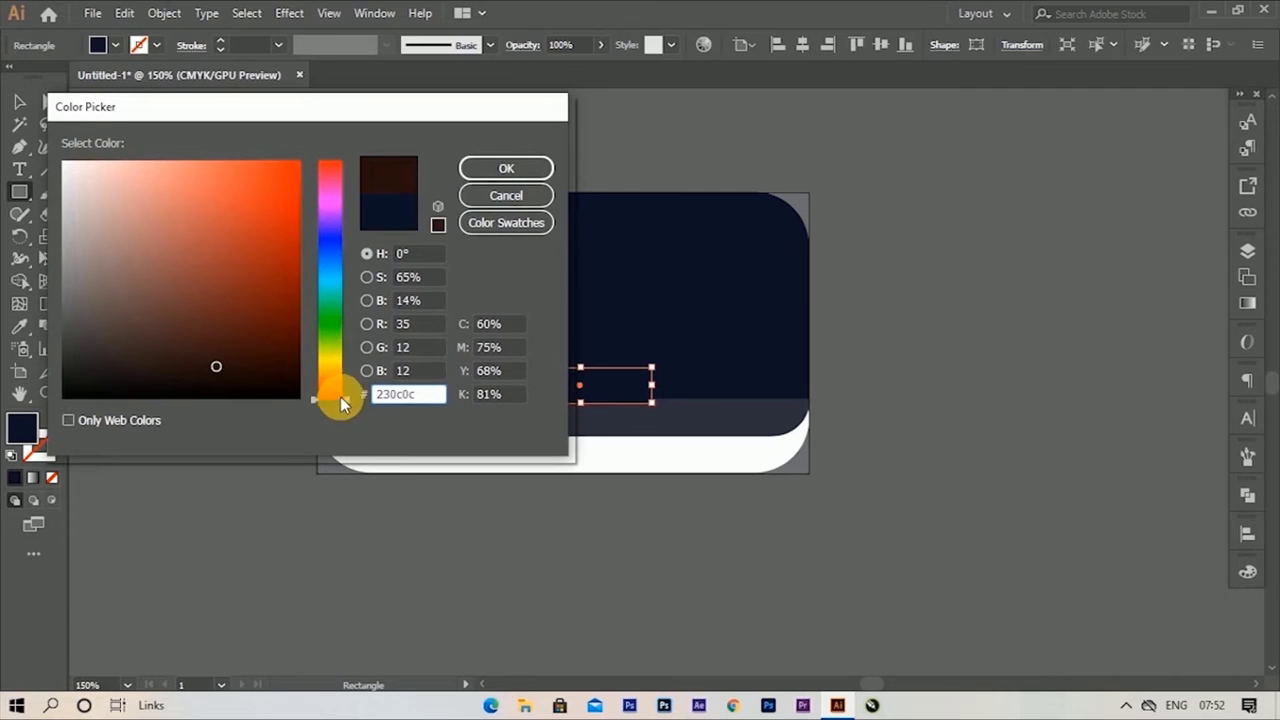
{"action": "left_click", "coordinate": [305, 169]}
{"action": "left_click_drag", "start_coordinate": [310, 170], "coordinate": [300, 161]}
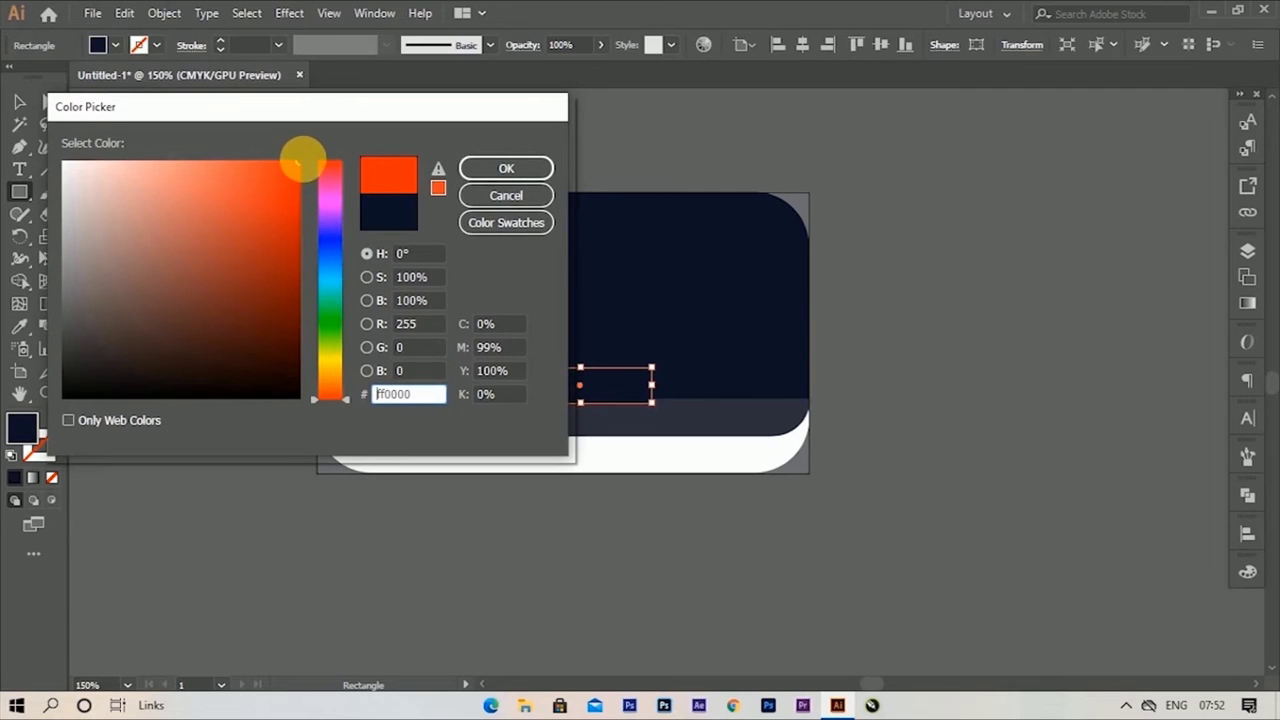
{"action": "left_click", "coordinate": [506, 168]}
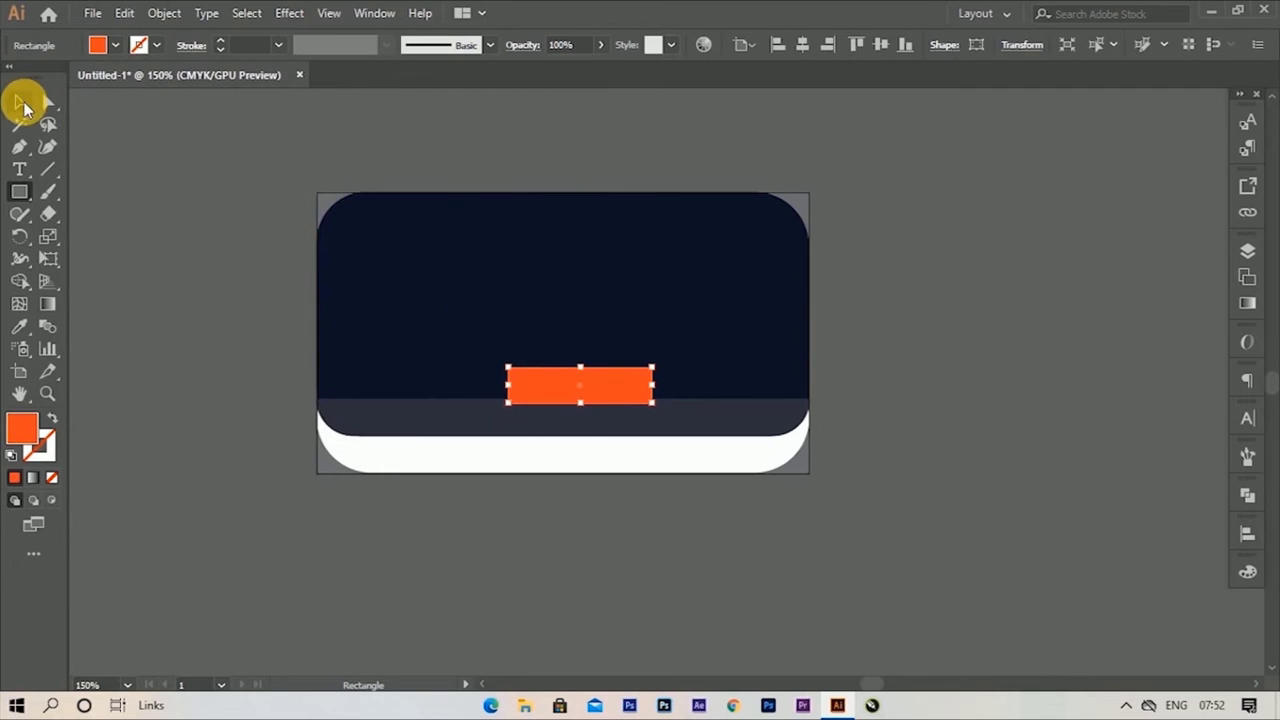
Step: Round the orange rectangle's top corners and shorten it into a tab
{"action": "left_click", "coordinate": [21, 103]}
{"action": "left_click", "coordinate": [912, 422]}
{"action": "left_click", "coordinate": [562, 388]}
{"action": "scroll", "coordinate": [617, 403], "scroll_direction": "up", "scroll_amount": 3}
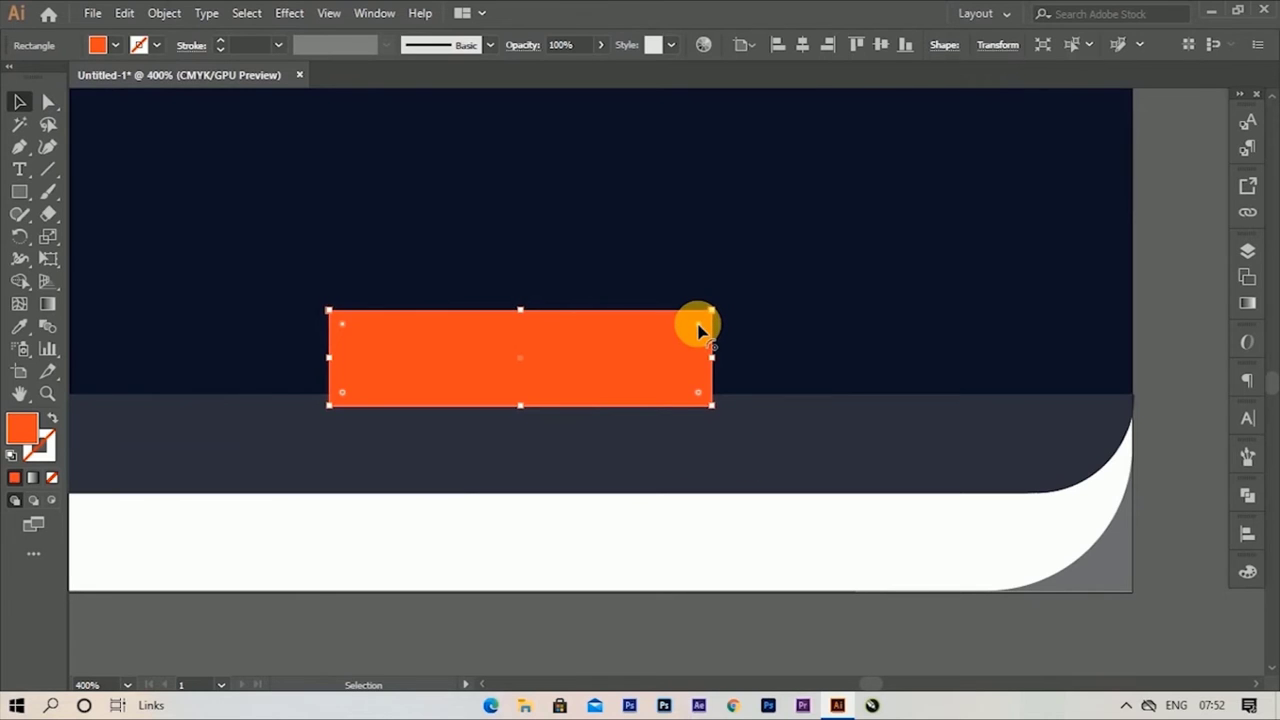
{"action": "left_click_drag", "start_coordinate": [698, 326], "coordinate": [660, 420]}
{"action": "left_click_drag", "start_coordinate": [520, 311], "coordinate": [524, 334]}
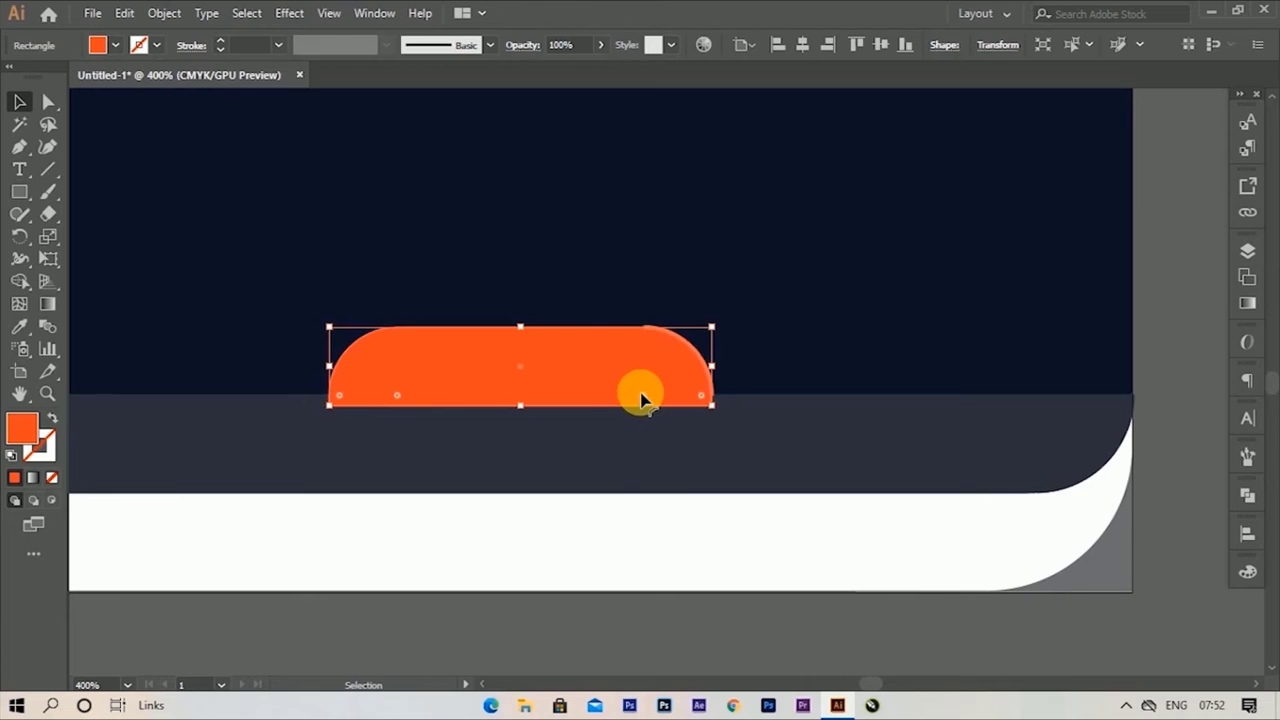
{"action": "left_click_drag", "start_coordinate": [520, 327], "coordinate": [520, 337]}
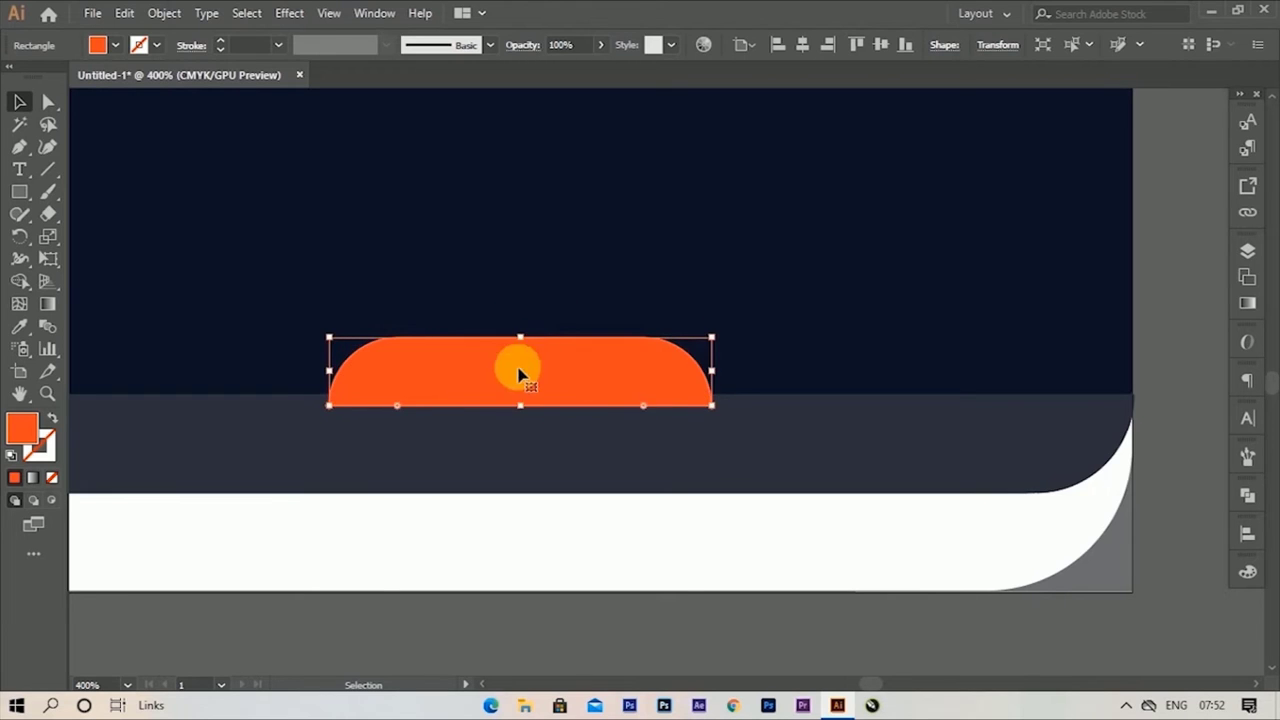
Step: Centre the orange tab horizontally on the card using Align
{"action": "scroll", "coordinate": [460, 268], "scroll_direction": "down", "scroll_amount": 1}
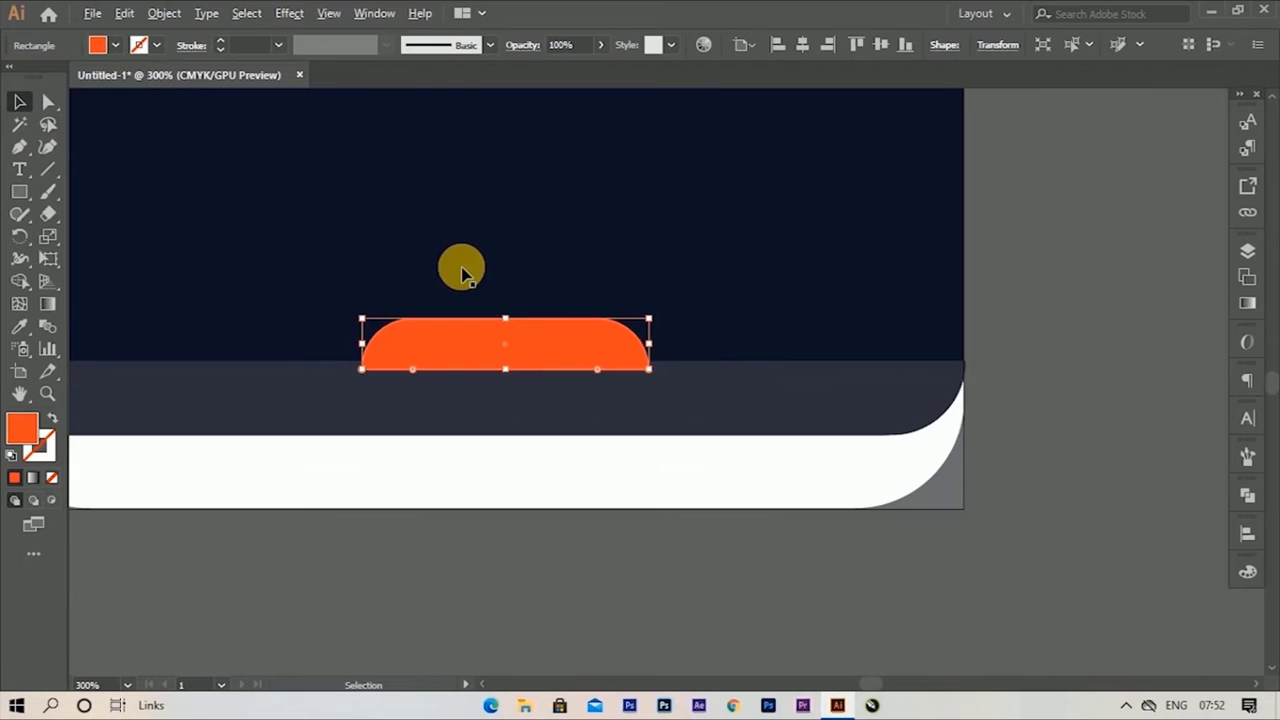
{"action": "scroll", "coordinate": [643, 365], "scroll_direction": "down", "scroll_amount": 3}
{"action": "scroll", "coordinate": [629, 351], "scroll_direction": "up", "scroll_amount": 1}
{"action": "left_click", "coordinate": [1247, 251]}
{"action": "left_click", "coordinate": [1247, 537]}
{"action": "left_click", "coordinate": [1062, 555]}
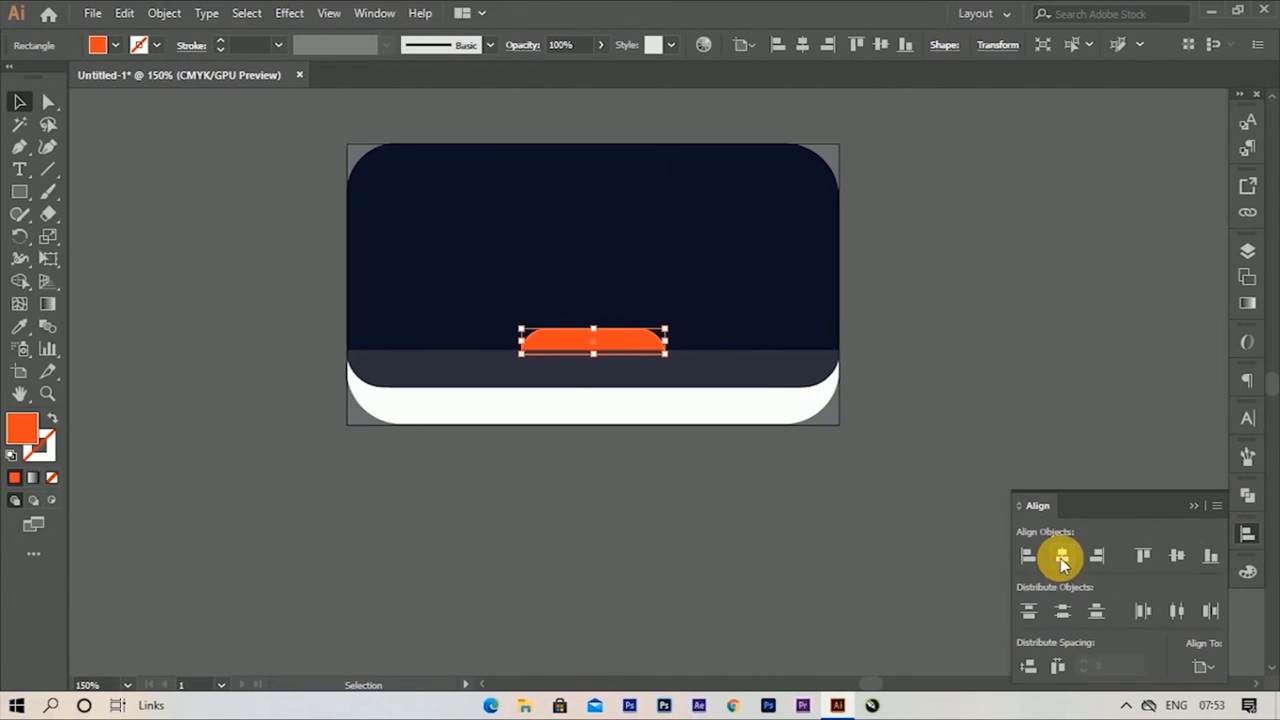
{"action": "left_click", "coordinate": [1076, 414]}
{"action": "left_click", "coordinate": [1192, 514]}
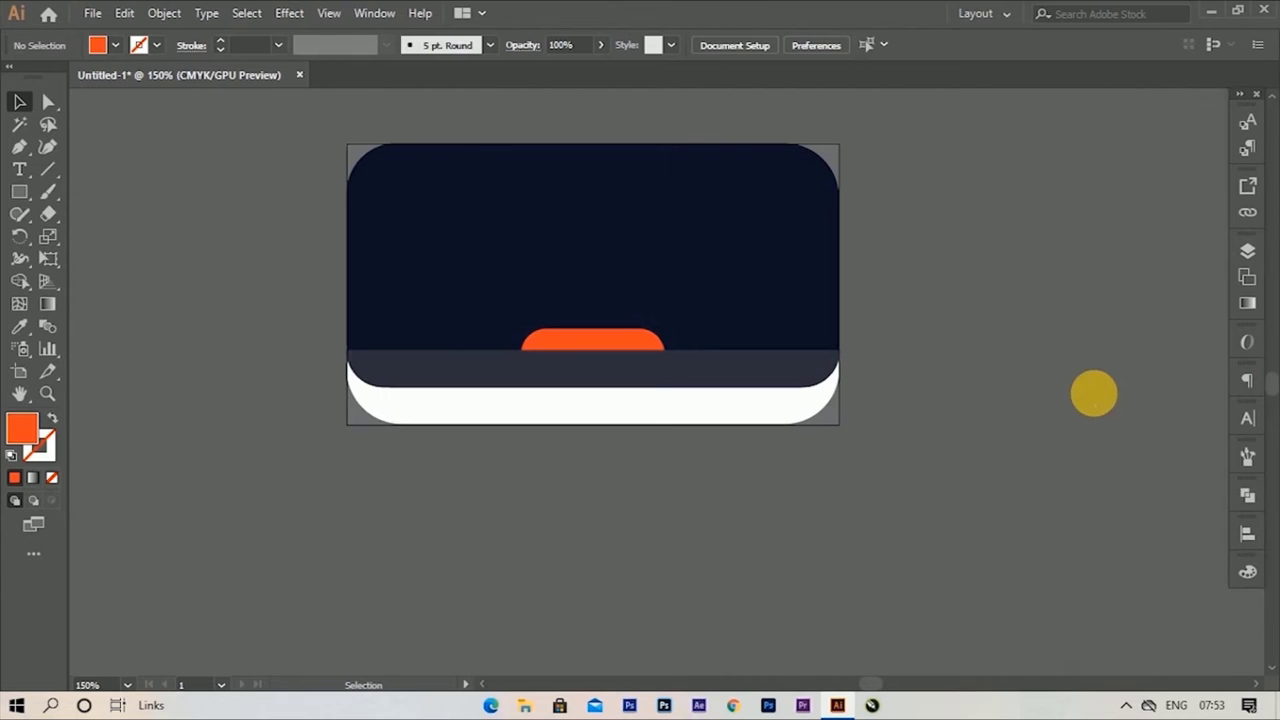
{"action": "scroll", "coordinate": [712, 436], "scroll_direction": "down", "scroll_amount": 1}
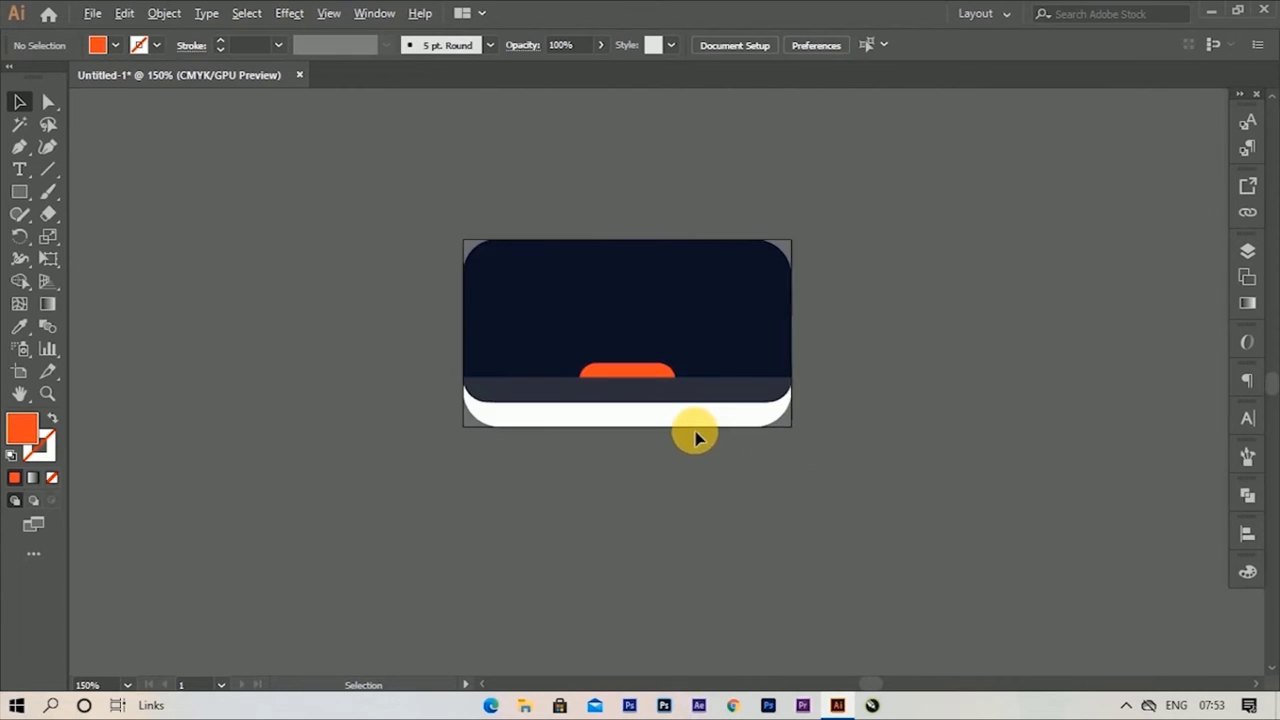
{"action": "scroll", "coordinate": [618, 425], "scroll_direction": "up", "scroll_amount": 2}
{"action": "scroll", "coordinate": [618, 425], "scroll_direction": "up", "scroll_amount": 2}
{"action": "scroll", "coordinate": [617, 420], "scroll_direction": "up", "scroll_amount": 2}
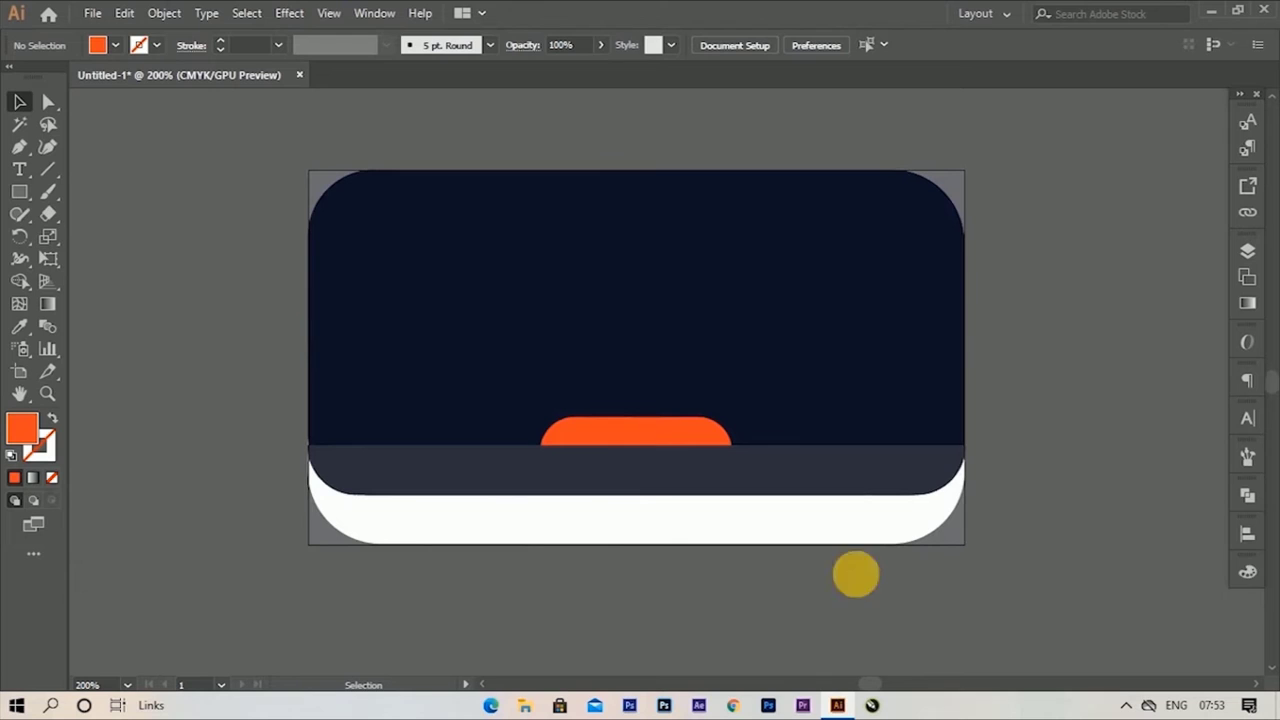
{"action": "left_click", "coordinate": [15, 198]}
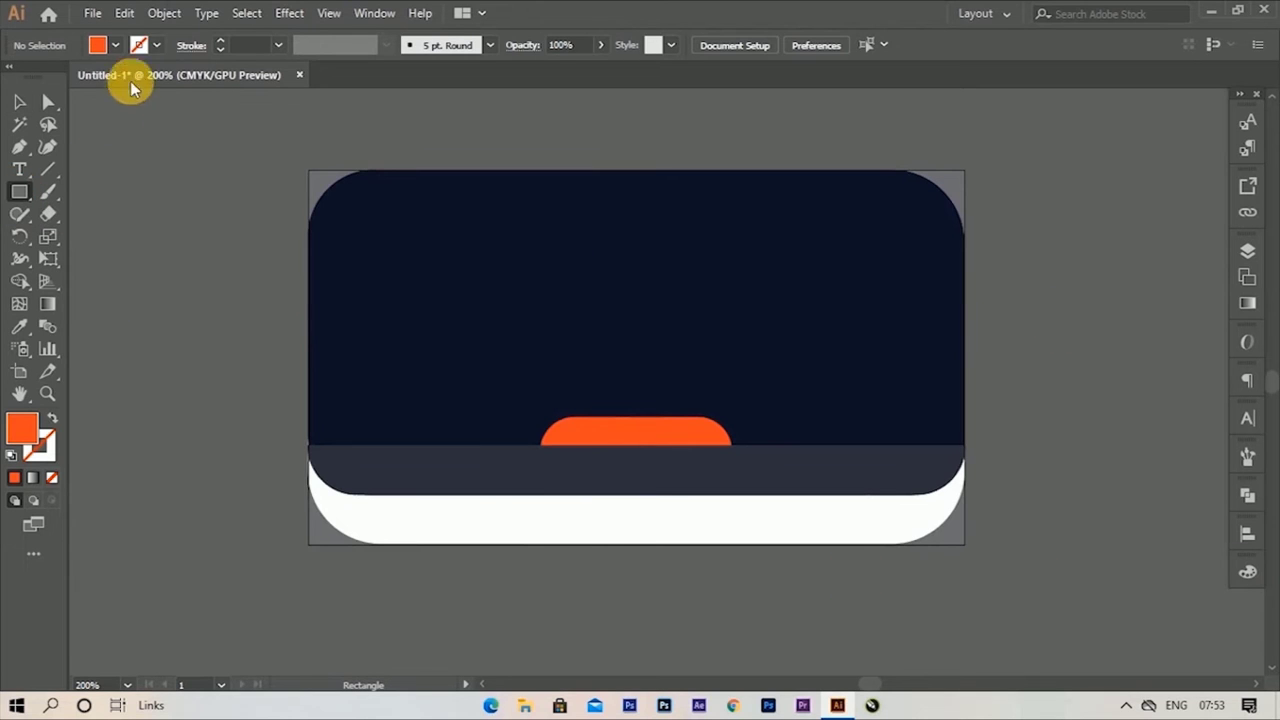
Step: Set the stroke colour to white and the fill to None
{"action": "left_click", "coordinate": [150, 46]}
{"action": "left_click", "coordinate": [162, 127]}
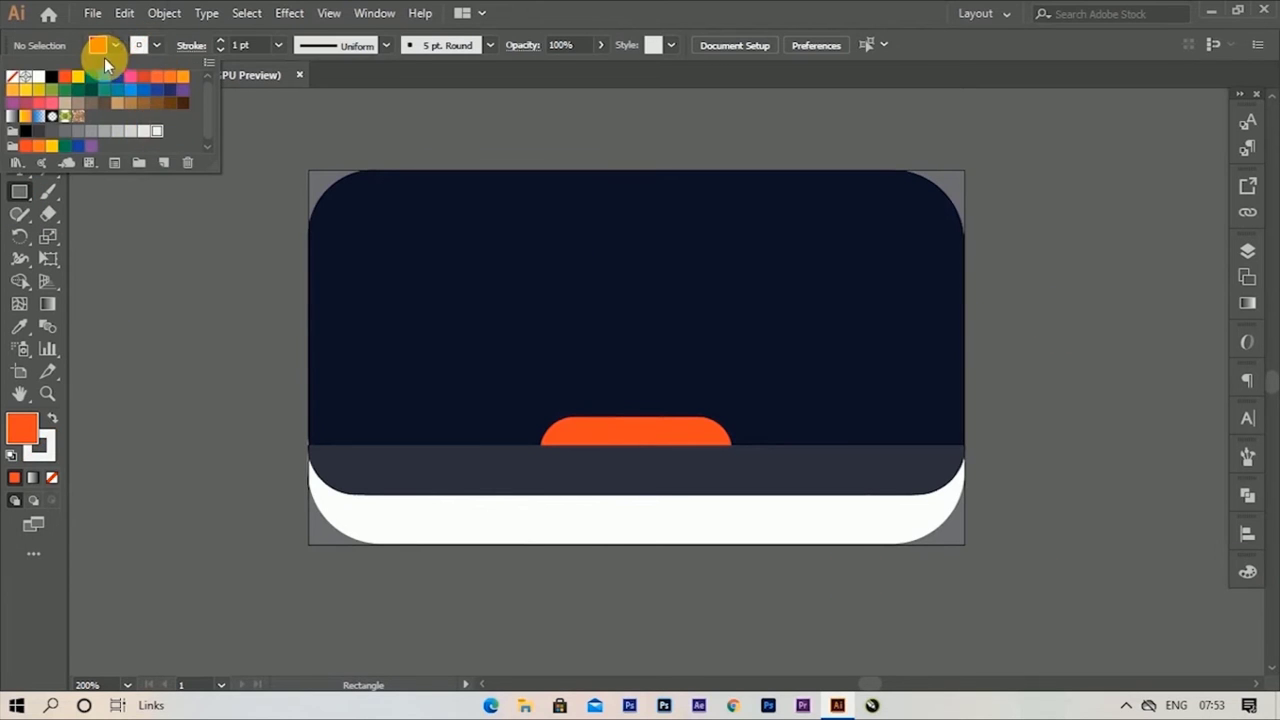
{"action": "left_click", "coordinate": [114, 45]}
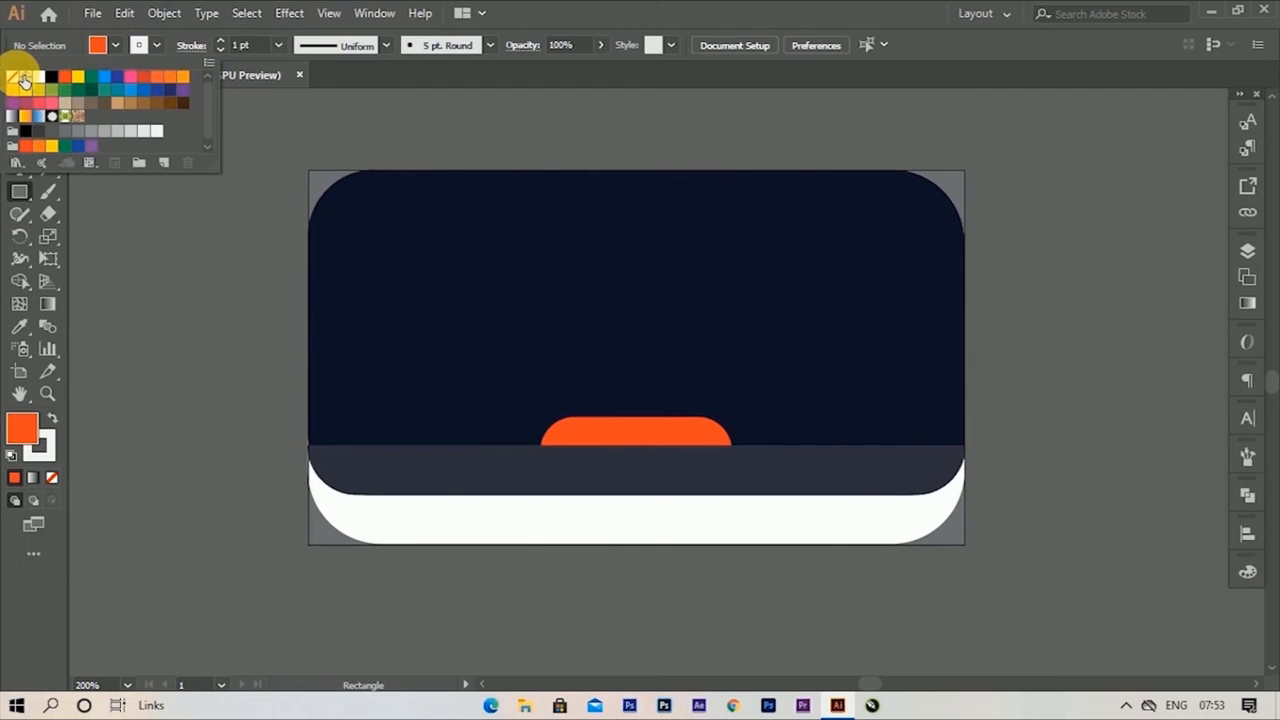
{"action": "left_click", "coordinate": [12, 76]}
{"action": "left_click", "coordinate": [706, 78]}
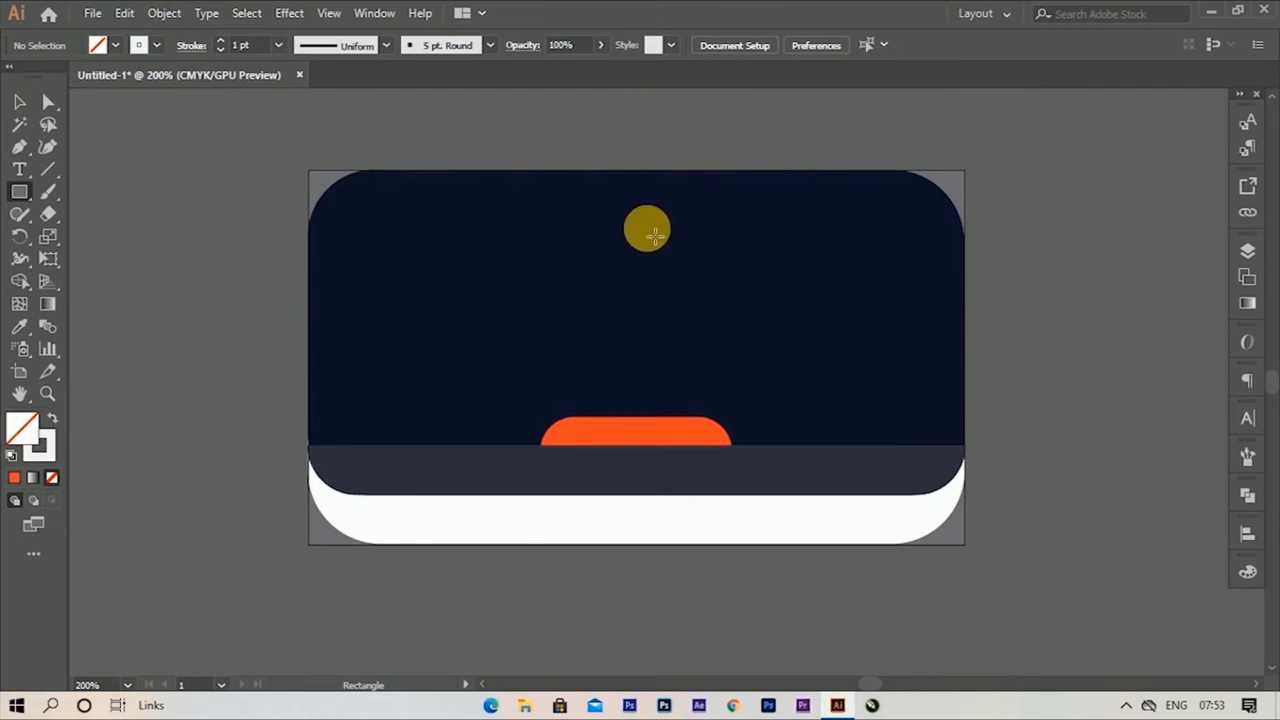
Step: Draw a small rounded square in the navy area, with its corner radius reduced
{"action": "left_click_drag", "start_coordinate": [632, 296], "coordinate": [666, 321]}
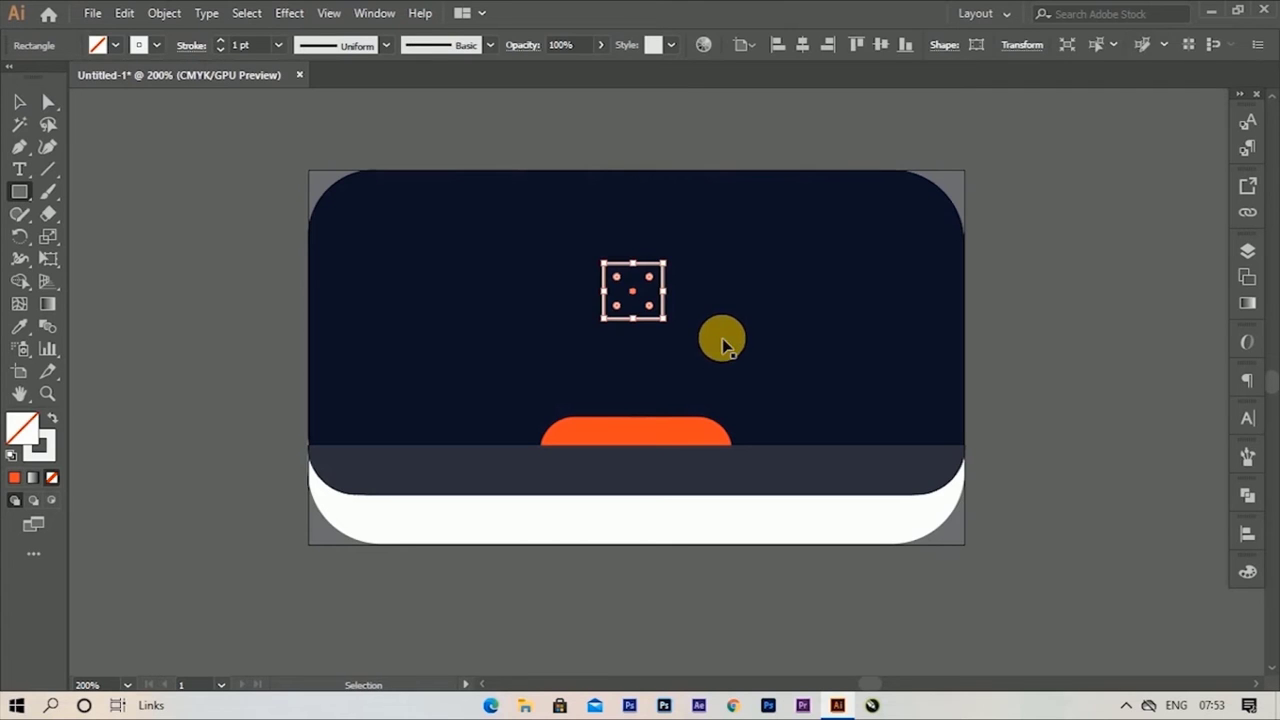
{"action": "key", "text": "Delete"}
{"action": "left_click", "coordinate": [95, 214]}
{"action": "left_click_drag", "start_coordinate": [621, 327], "coordinate": [678, 360]}
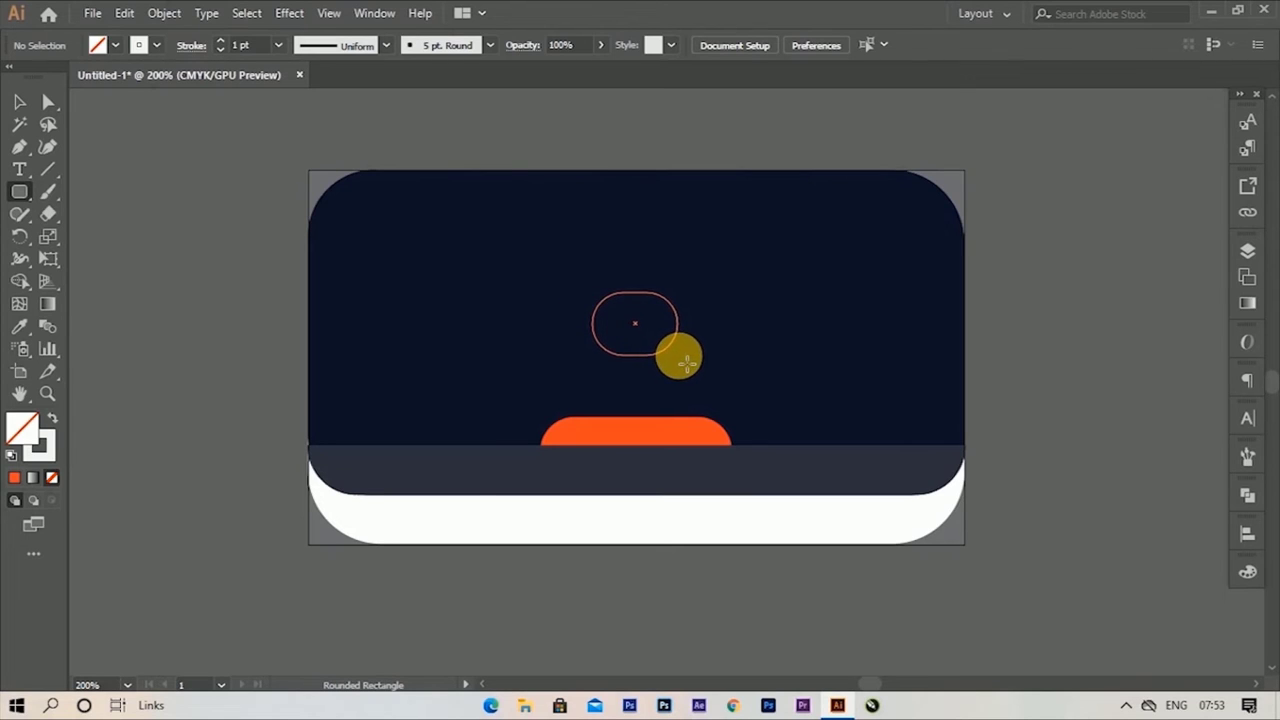
{"action": "left_click_drag", "start_coordinate": [687, 366], "coordinate": [664, 358]}
{"action": "scroll", "coordinate": [640, 340], "scroll_direction": "up", "scroll_amount": 2}
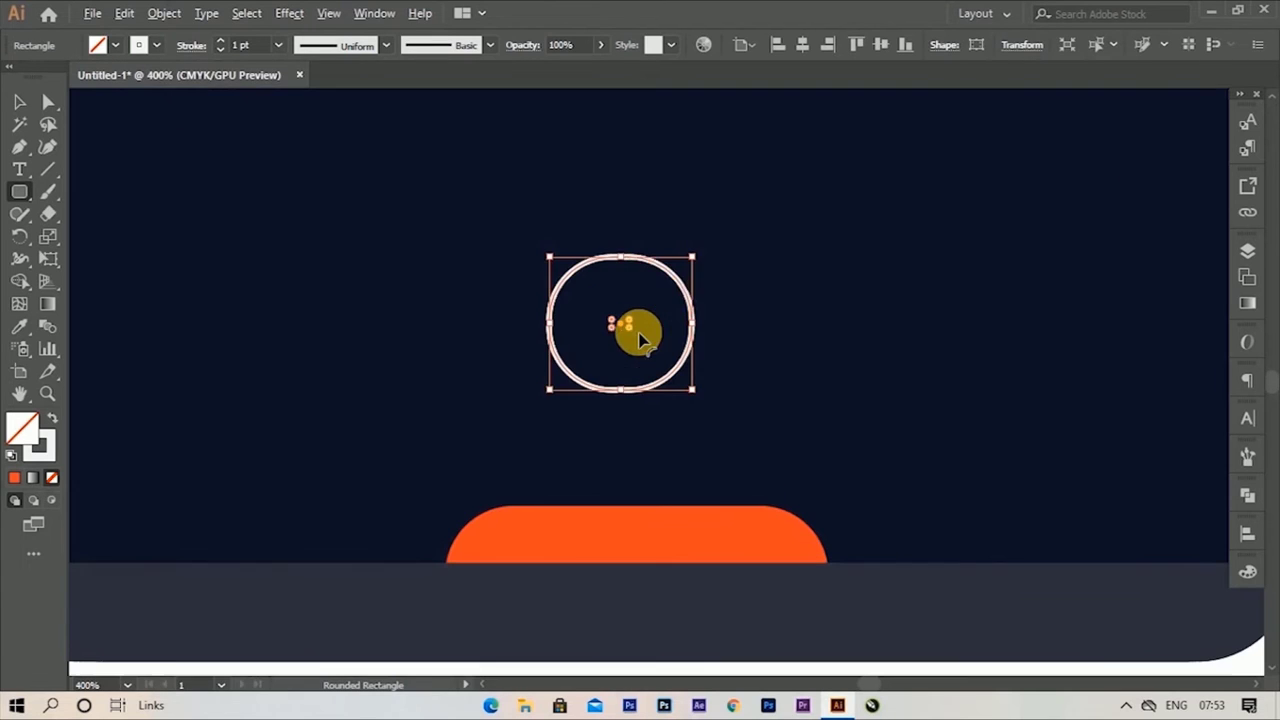
{"action": "left_click_drag", "start_coordinate": [628, 322], "coordinate": [657, 293]}
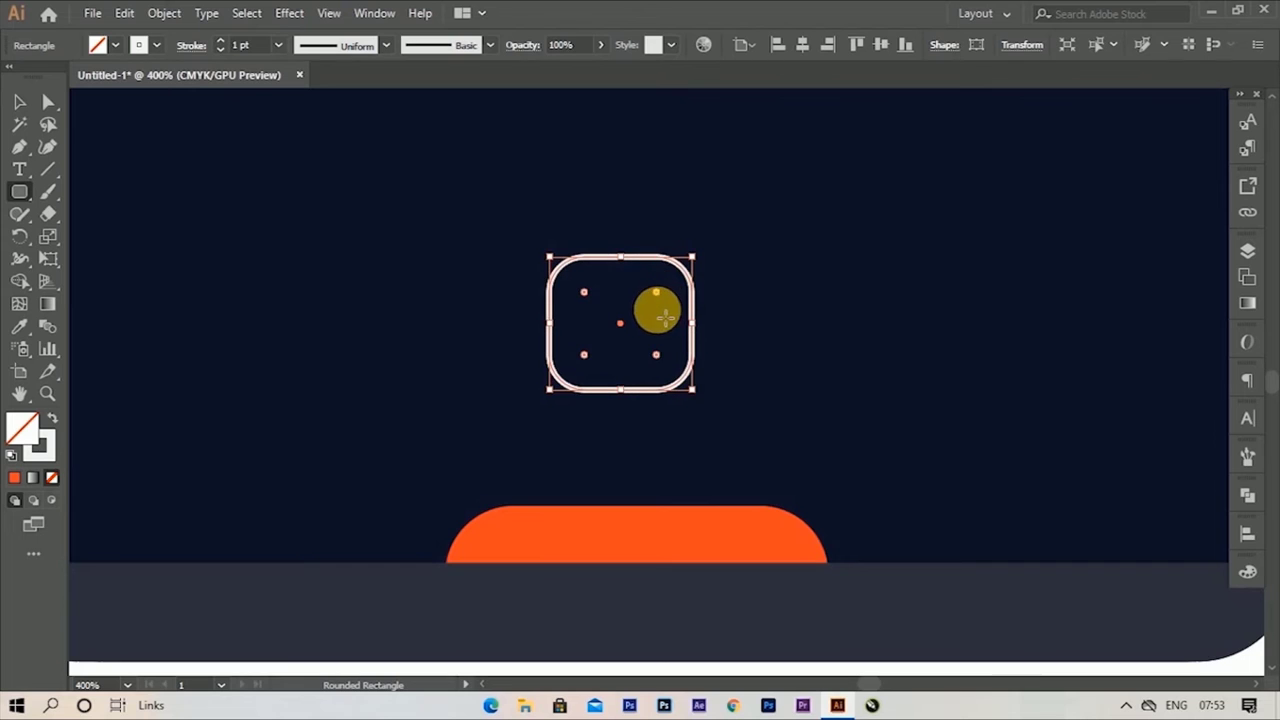
Step: Shrink the rounded square slightly and rotate it to 315° into a diamond
{"action": "scroll", "coordinate": [651, 334], "scroll_direction": "down", "scroll_amount": 1}
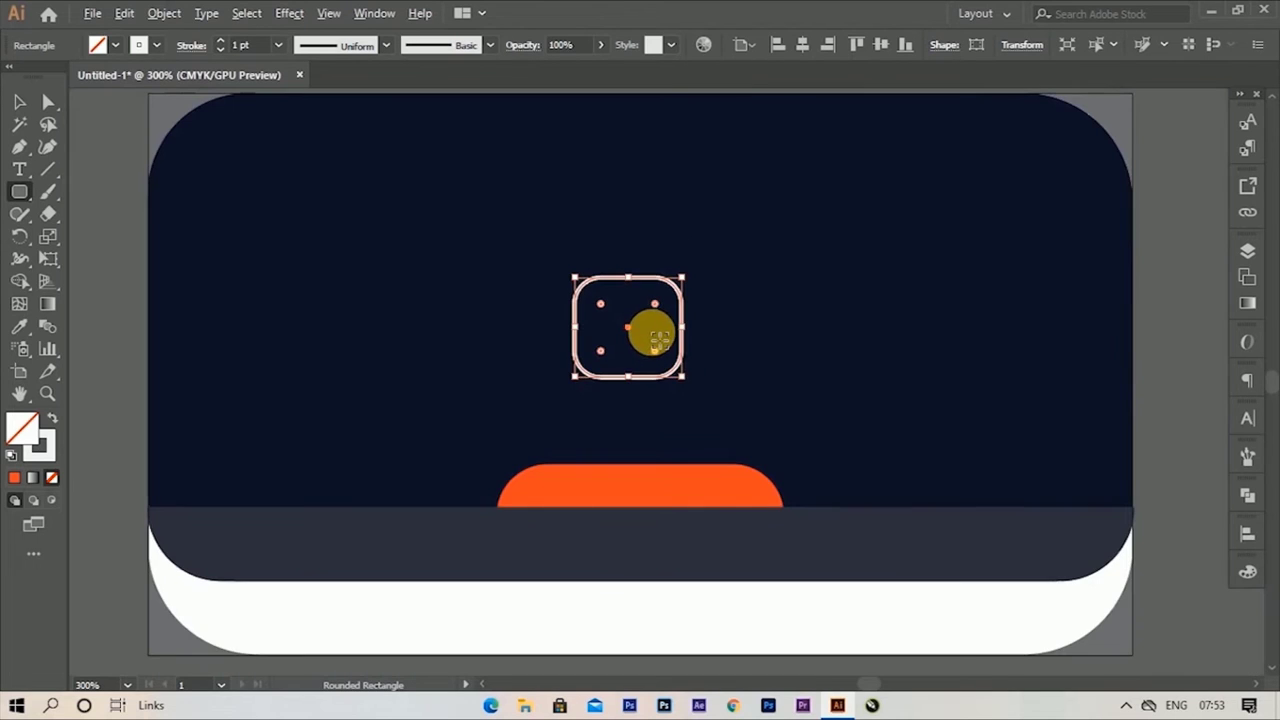
{"action": "left_click_drag", "start_coordinate": [652, 415], "coordinate": [630, 420]}
{"action": "left_click_drag", "start_coordinate": [663, 369], "coordinate": [660, 362]}
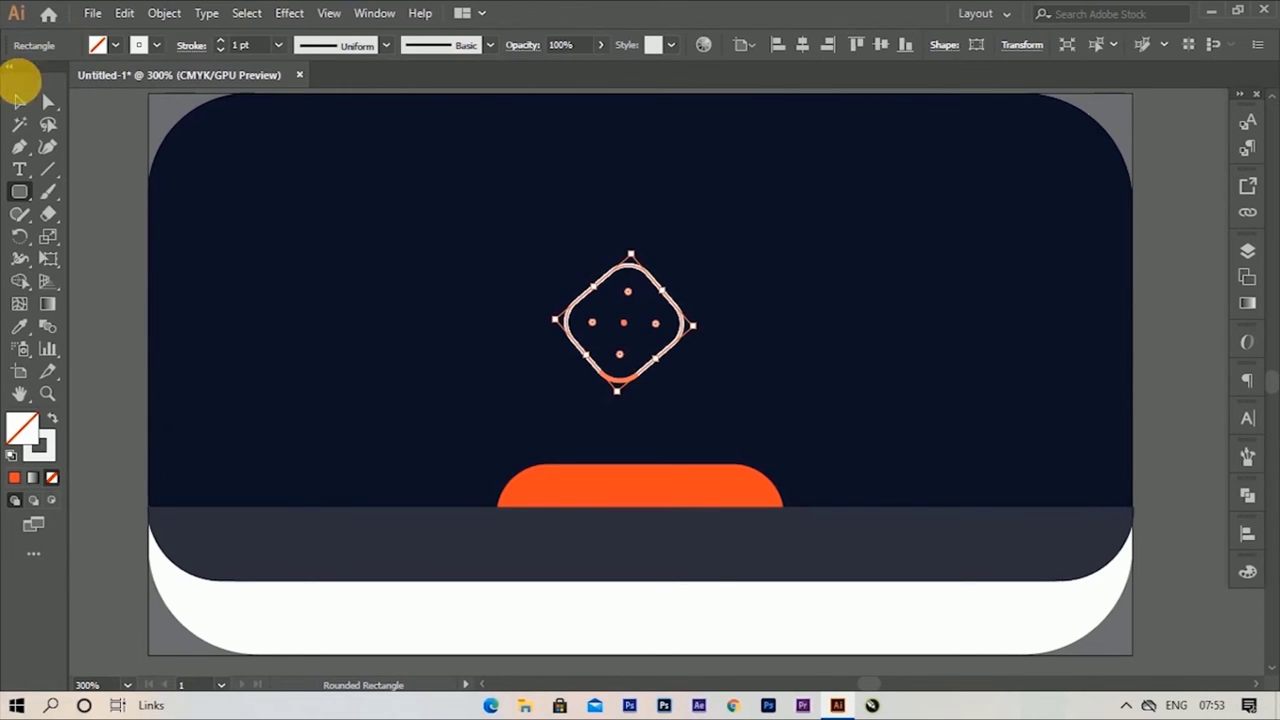
{"action": "left_click_drag", "start_coordinate": [620, 404], "coordinate": [623, 398]}
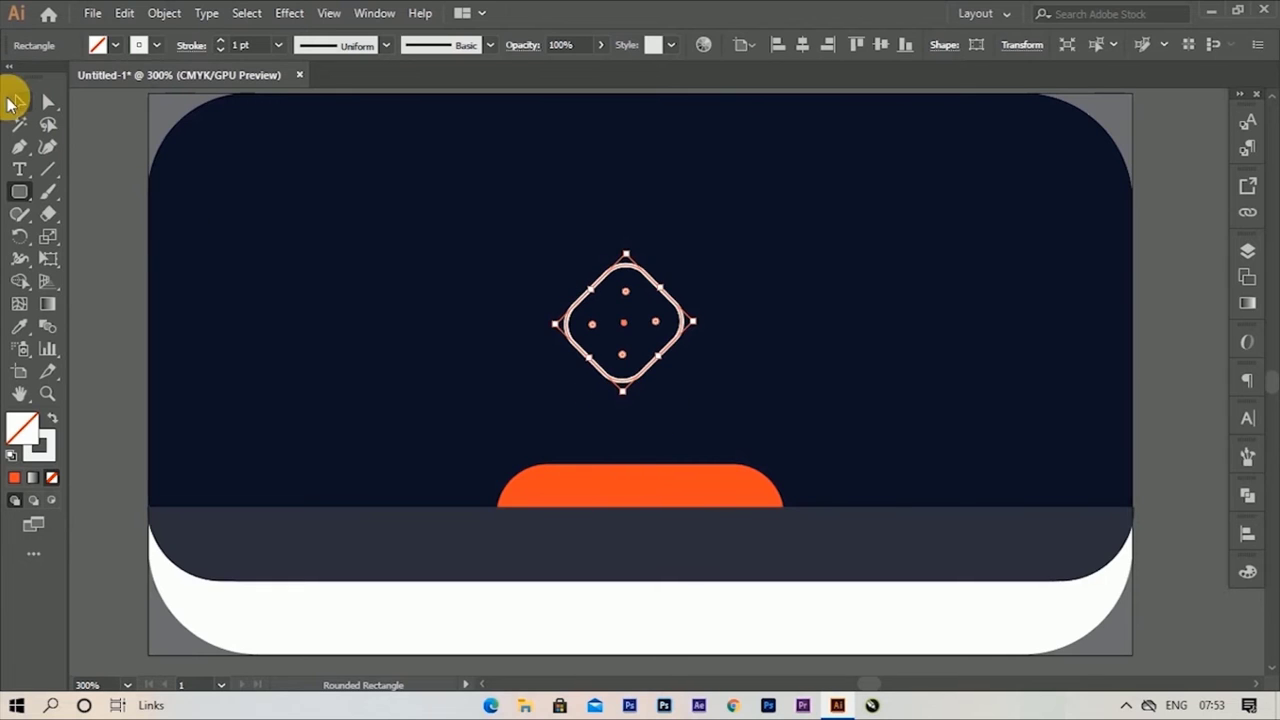
{"action": "left_click", "coordinate": [18, 103]}
Step: Place a copy of the rotated rounded square slightly higher, overlapping the first
{"action": "left_click", "coordinate": [330, 245]}
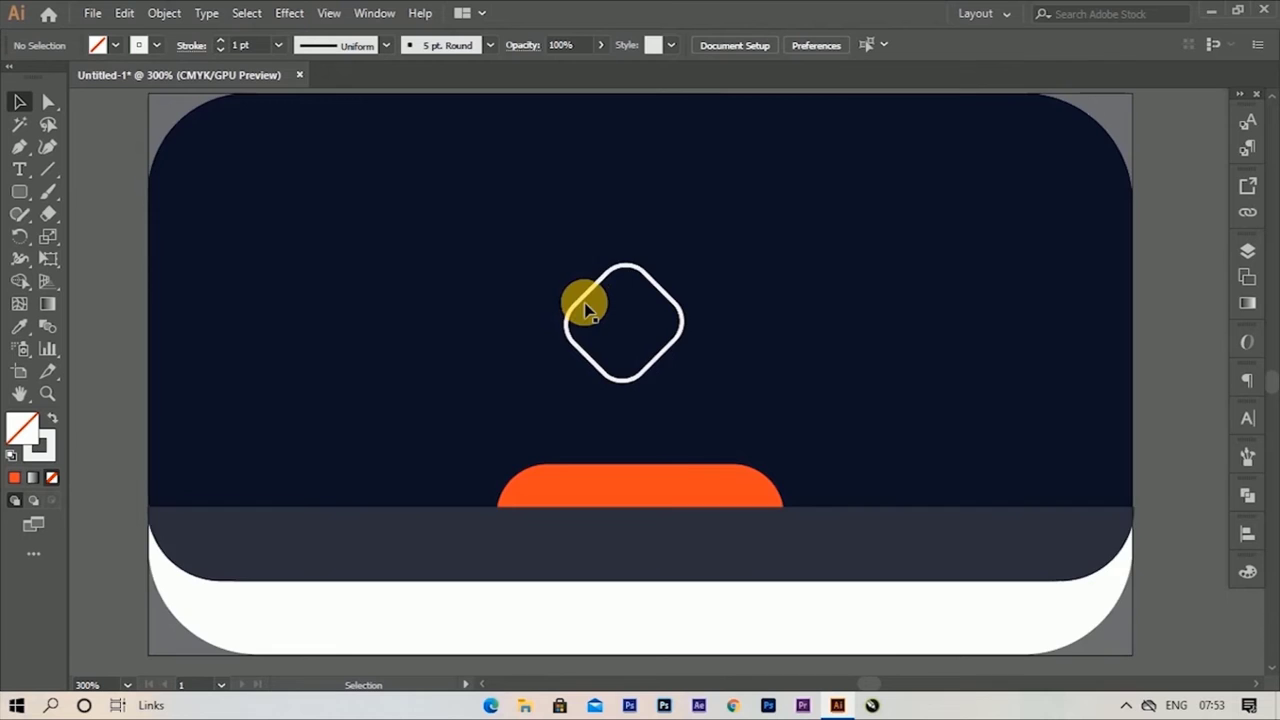
{"action": "scroll", "coordinate": [598, 285], "scroll_direction": "down", "scroll_amount": 2}
{"action": "scroll", "coordinate": [608, 323], "scroll_direction": "up", "scroll_amount": 2}
{"action": "left_click", "coordinate": [617, 220]}
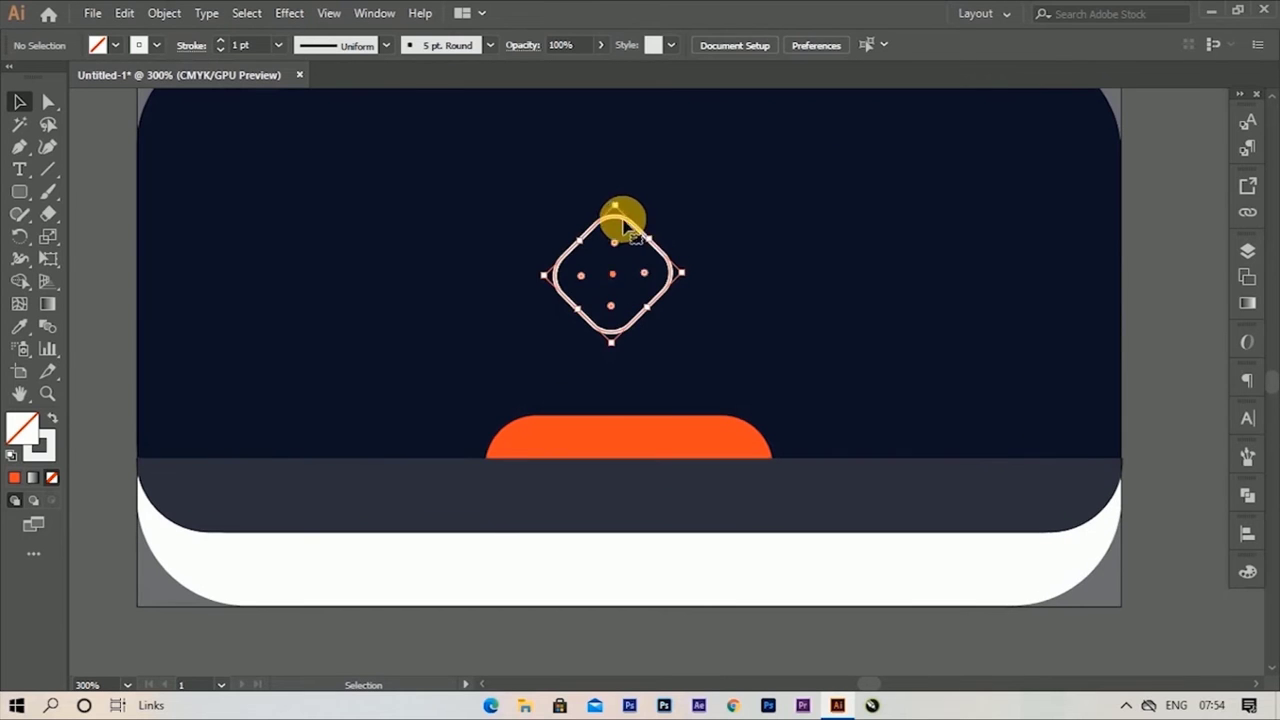
{"action": "mouse_move", "coordinate": [614, 283]}
{"action": "left_mouse_down"}
{"action": "mouse_move", "coordinate": [612, 244]}
{"action": "mouse_move", "coordinate": [622, 305]}
{"action": "left_mouse_up"}
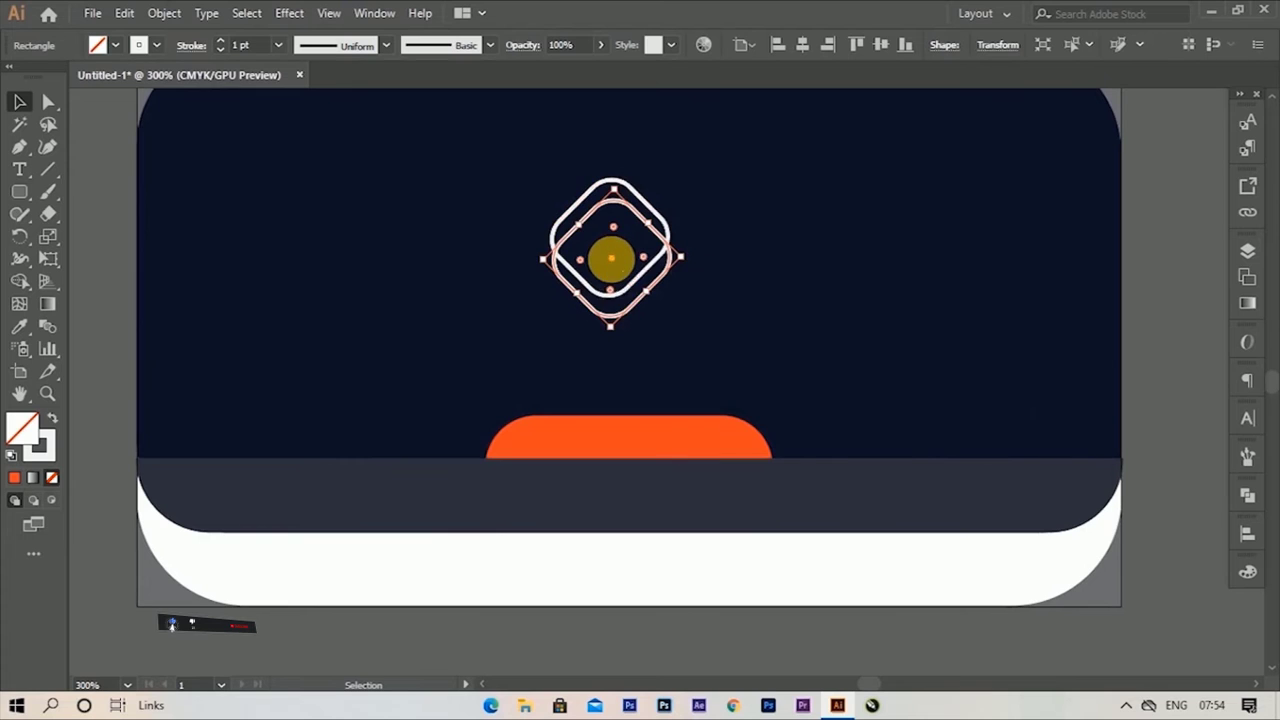
Step: Group the two rounded diamonds into one logo mark
{"action": "scroll", "coordinate": [622, 305], "scroll_direction": "down", "scroll_amount": 2}
{"action": "left_click", "coordinate": [1000, 310]}
{"action": "scroll", "coordinate": [640, 258], "scroll_direction": "up", "scroll_amount": 1}
{"action": "scroll", "coordinate": [632, 265], "scroll_direction": "up", "scroll_amount": 1}
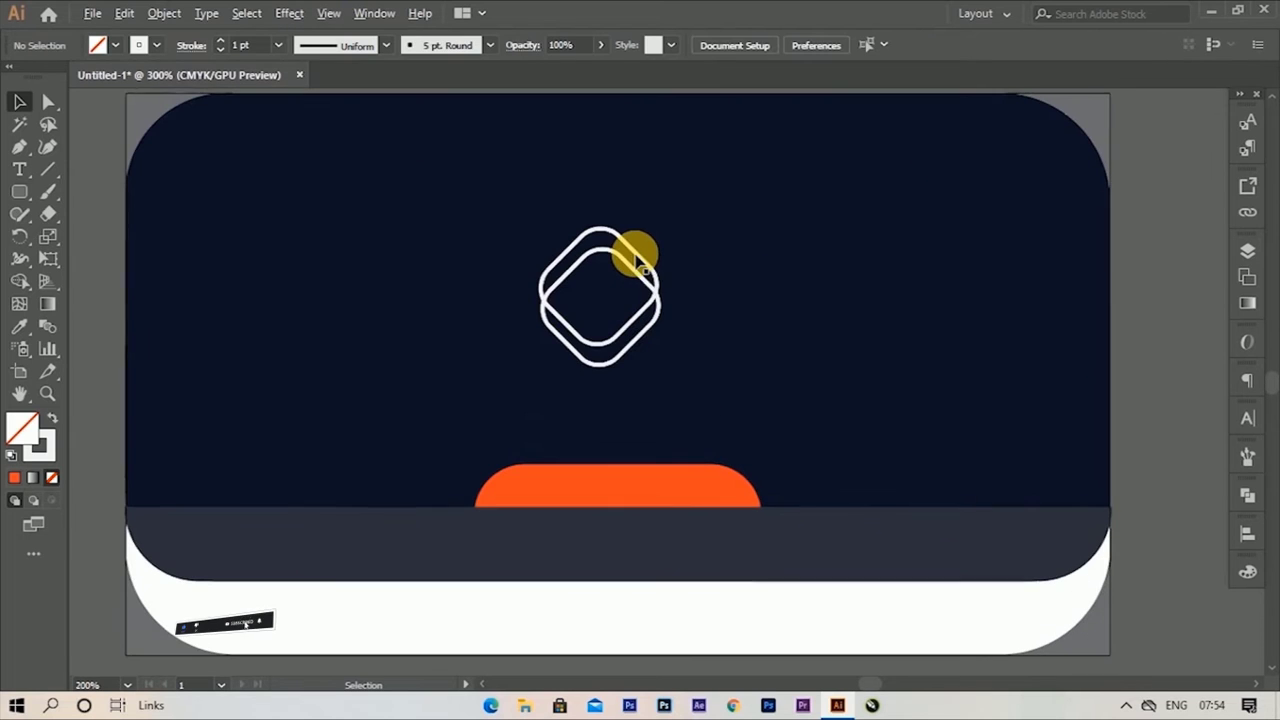
{"action": "left_click", "coordinate": [646, 270]}
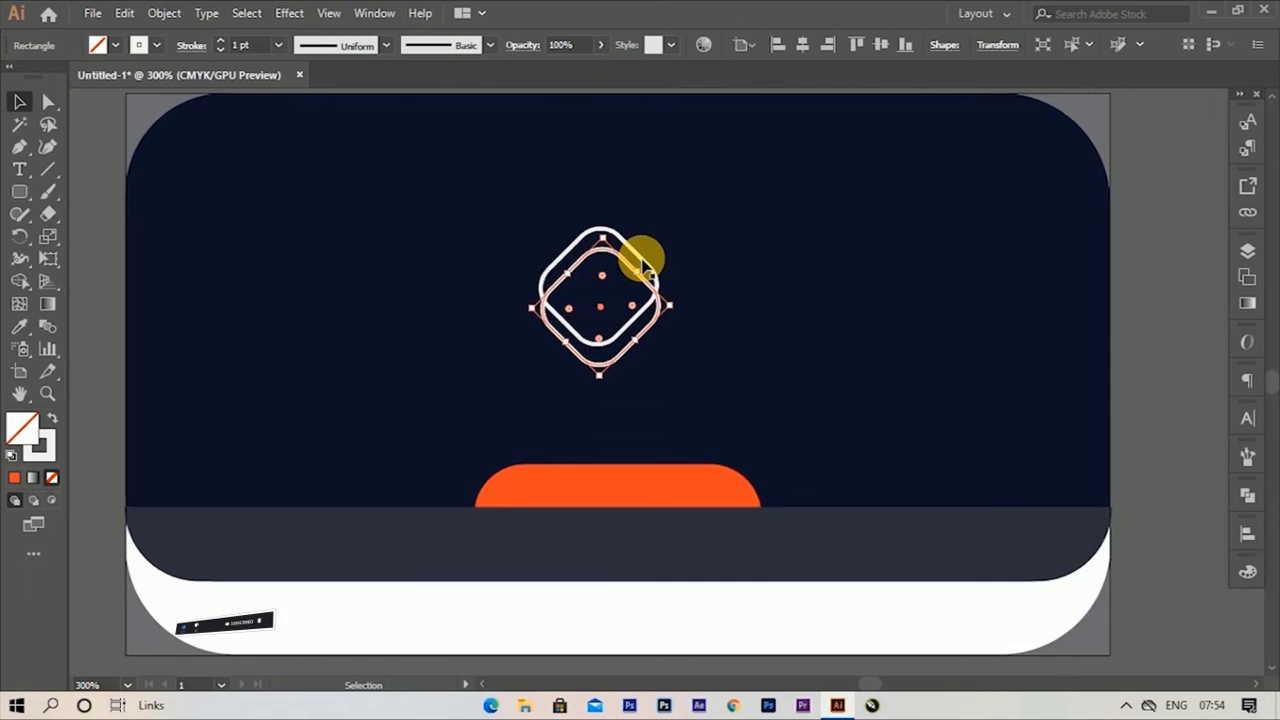
{"action": "left_click", "coordinate": [661, 277], "text": "shift"}
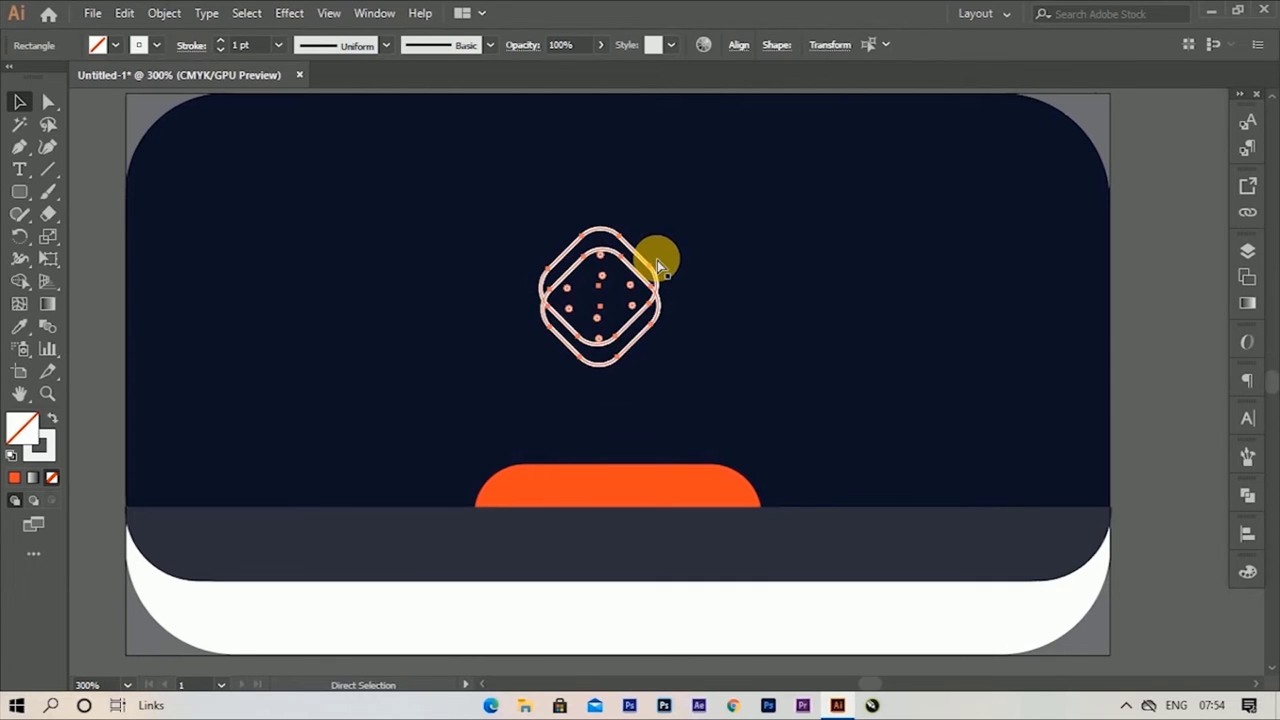
{"action": "key", "text": "ctrl+g"}
Step: Centre the diamond logo group horizontally on the card
{"action": "scroll", "coordinate": [646, 277], "scroll_direction": "down", "scroll_amount": 1}
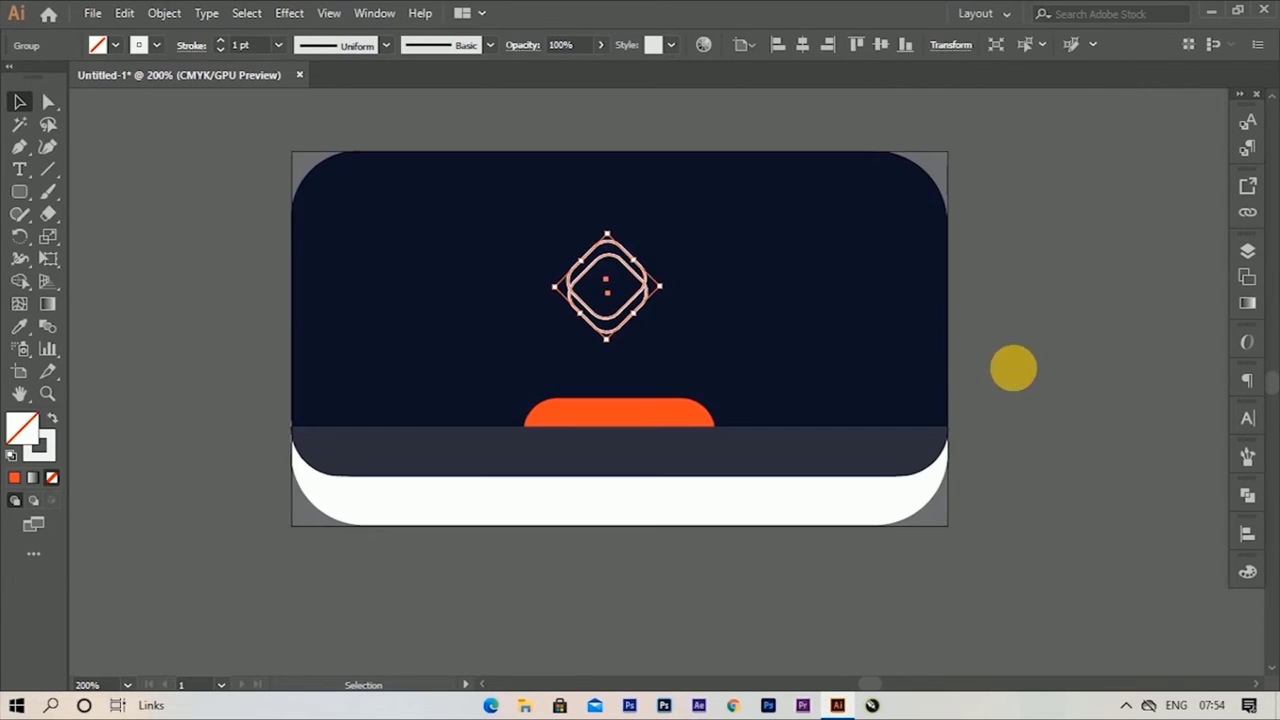
{"action": "left_click", "coordinate": [1034, 360]}
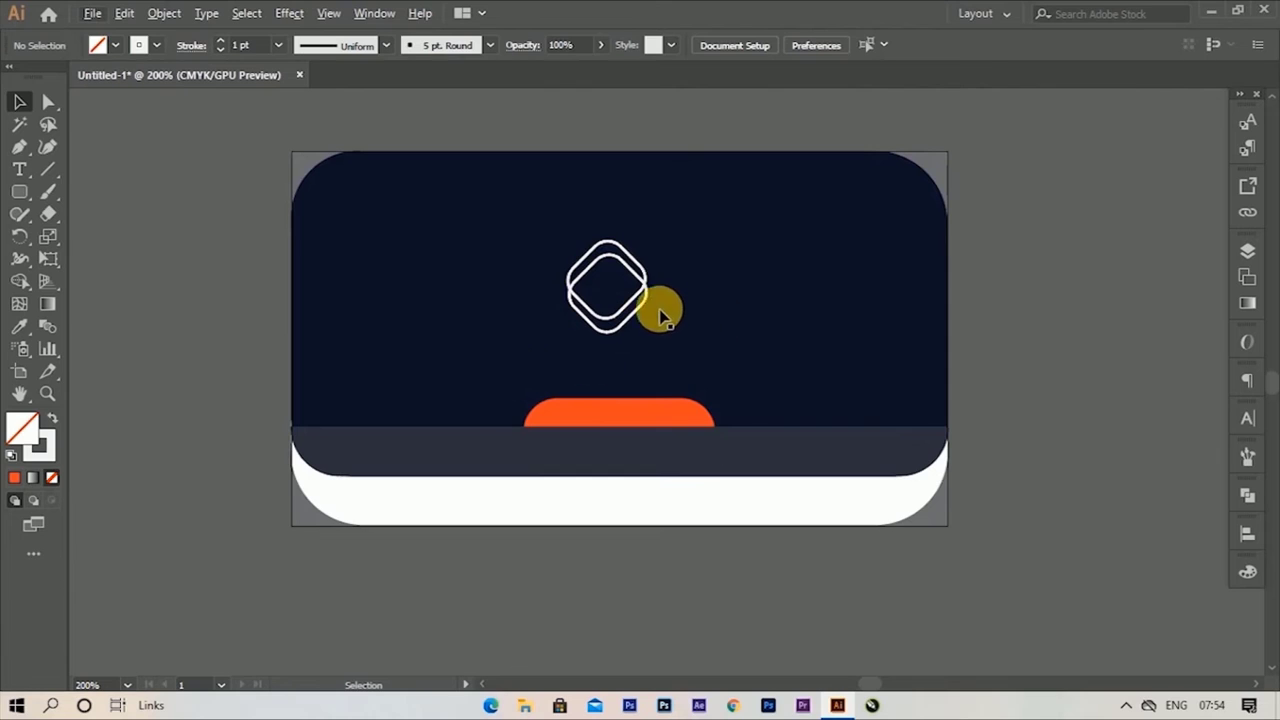
{"action": "left_click", "coordinate": [642, 288]}
{"action": "left_click", "coordinate": [1250, 533]}
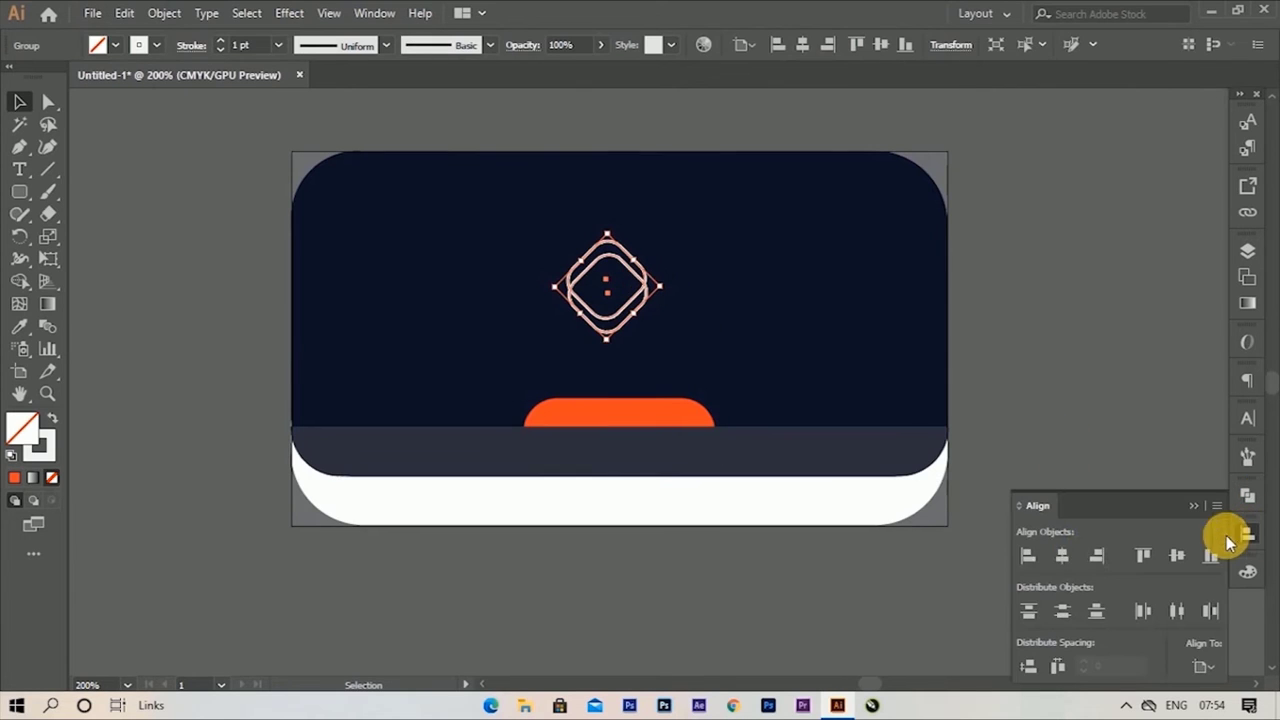
{"action": "left_click", "coordinate": [1062, 556]}
{"action": "left_click", "coordinate": [1098, 426]}
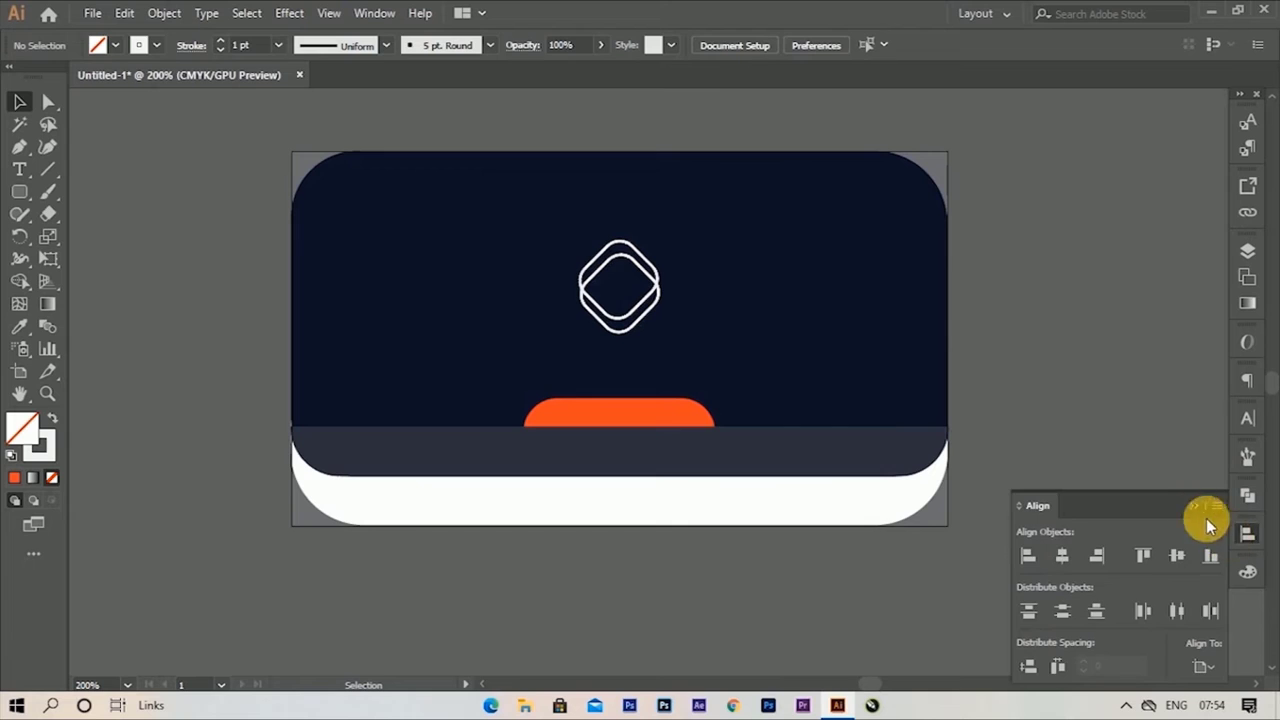
{"action": "left_click", "coordinate": [1247, 533]}
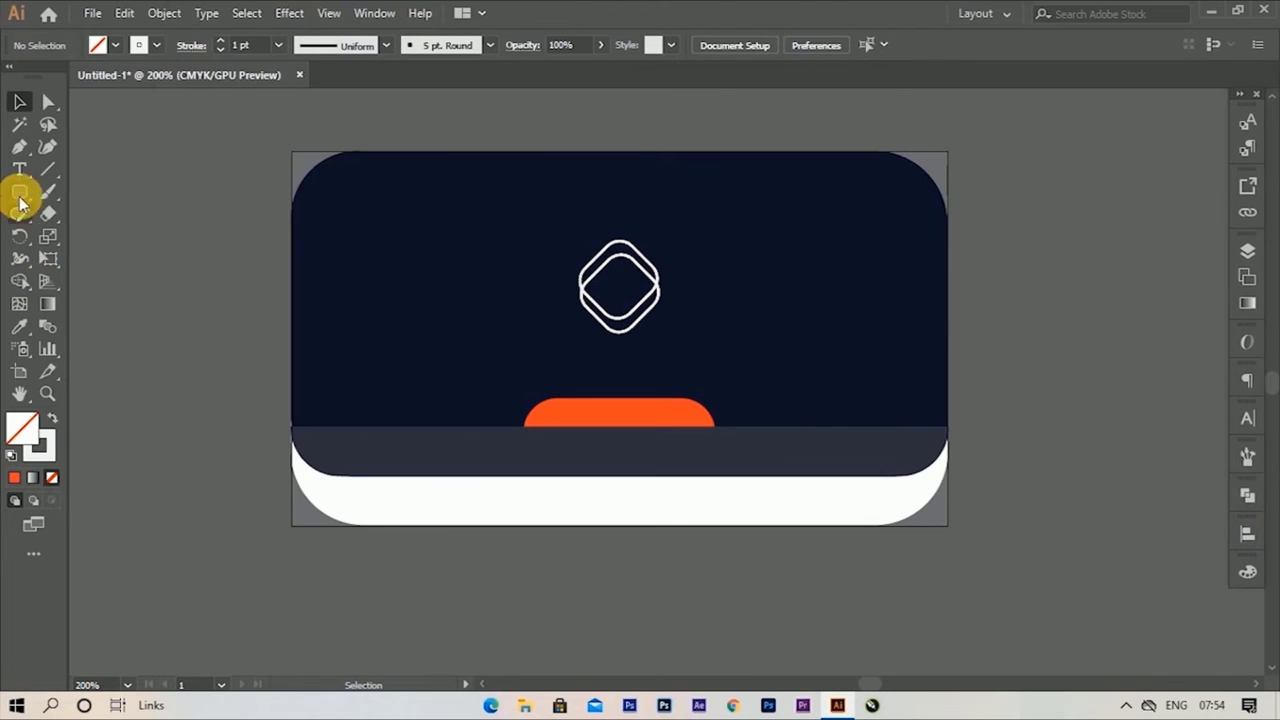
Step: Add the text 'Logo Name' beside the logo and colour it white
{"action": "left_click", "coordinate": [449, 339]}
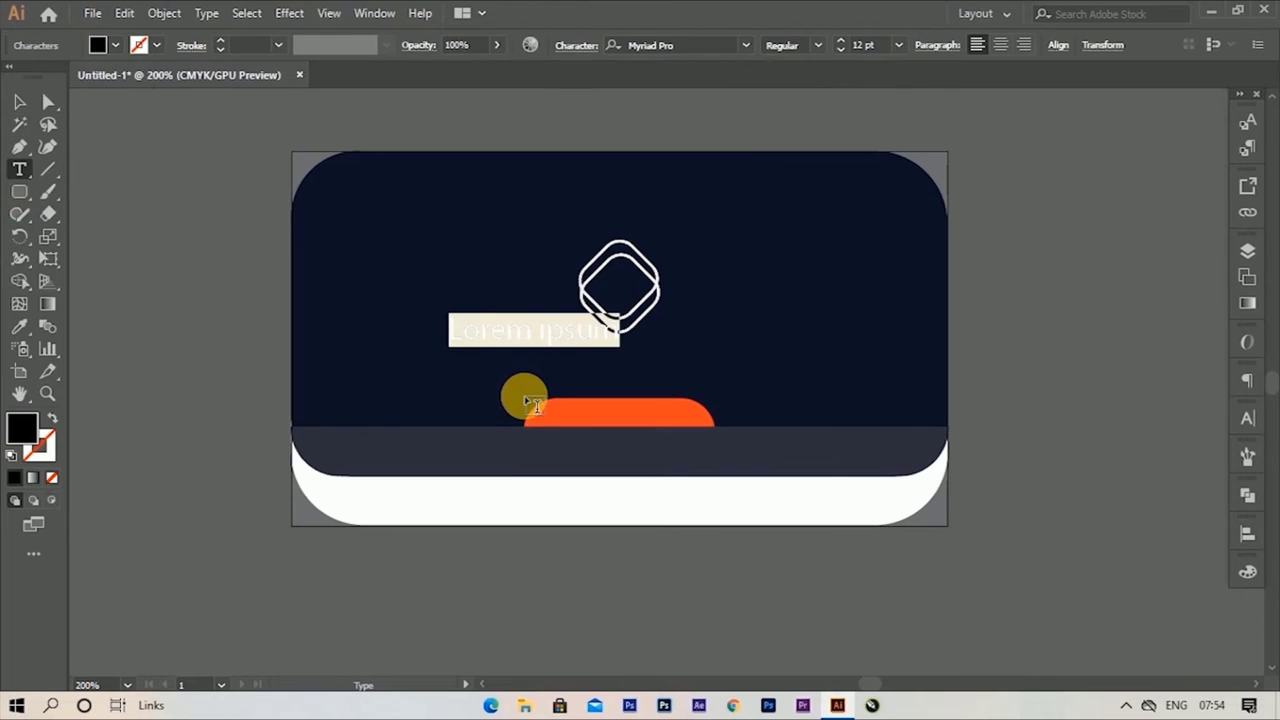
{"action": "type", "text": "t"}
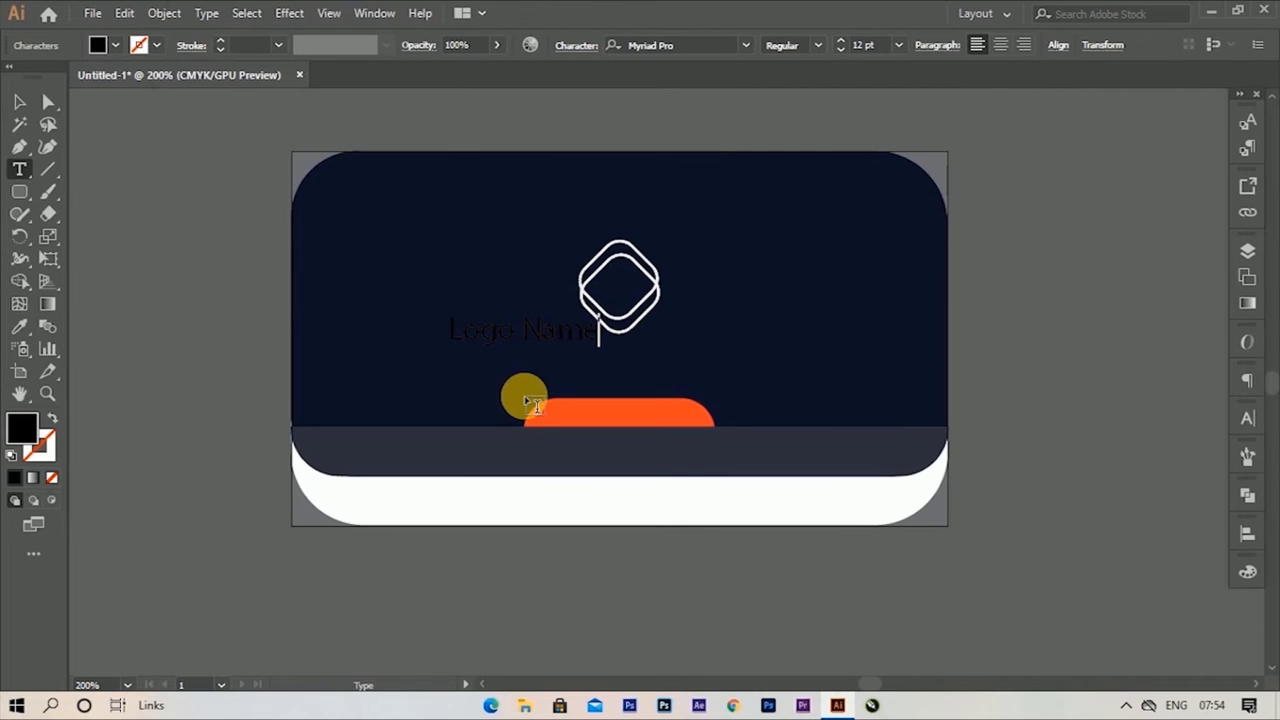
{"action": "triple_click", "coordinate": [531, 340]}
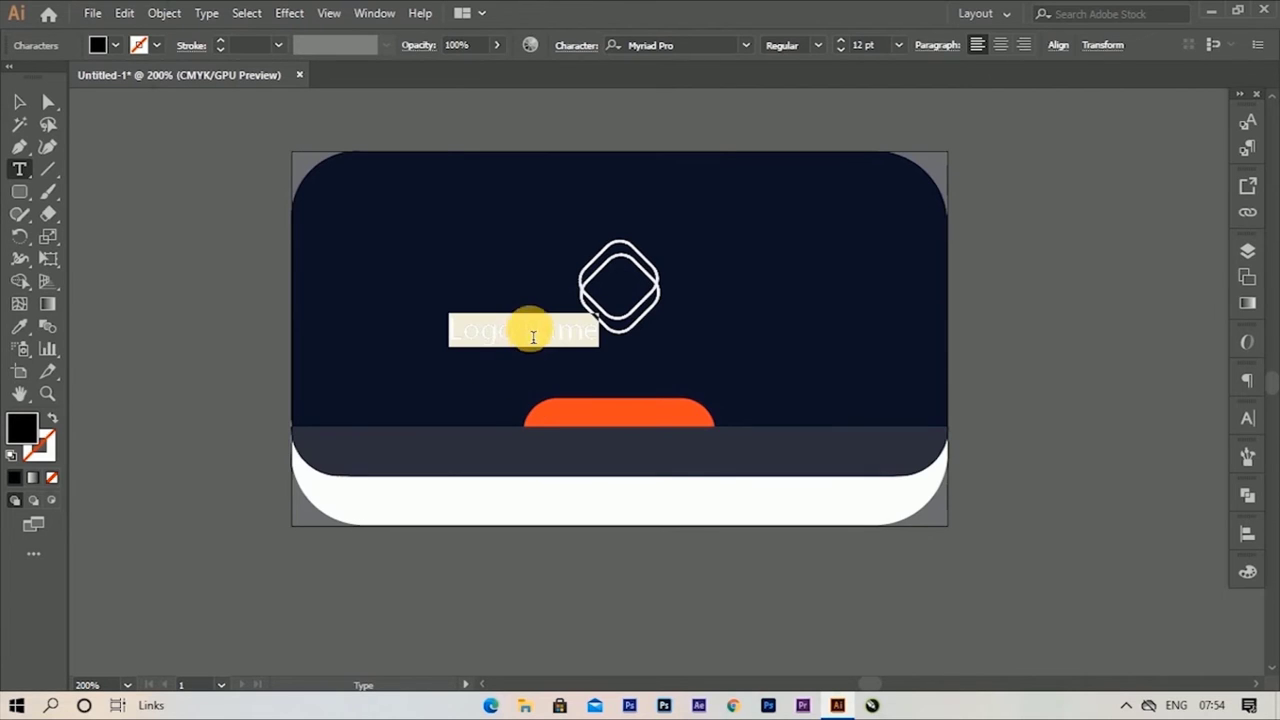
{"action": "left_click", "coordinate": [116, 45]}
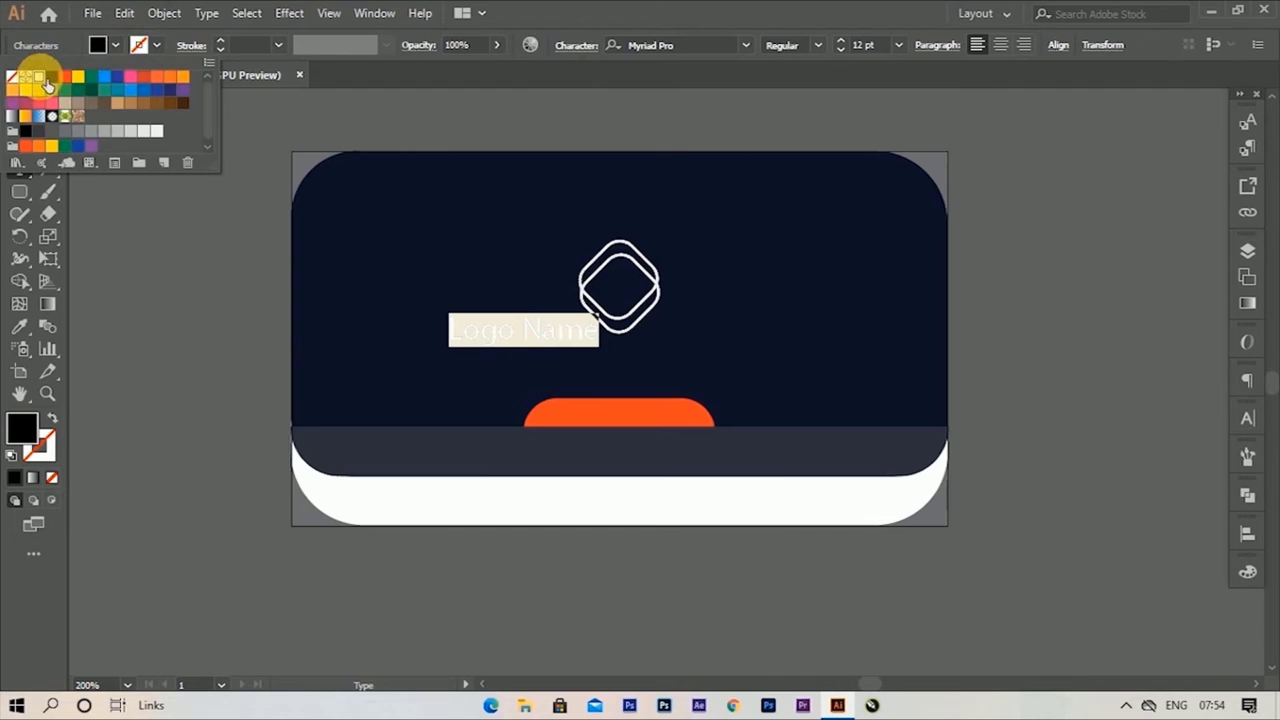
{"action": "left_click", "coordinate": [40, 77]}
Step: Set the Logo Name text's font to Adlanta
{"action": "left_click", "coordinate": [703, 46]}
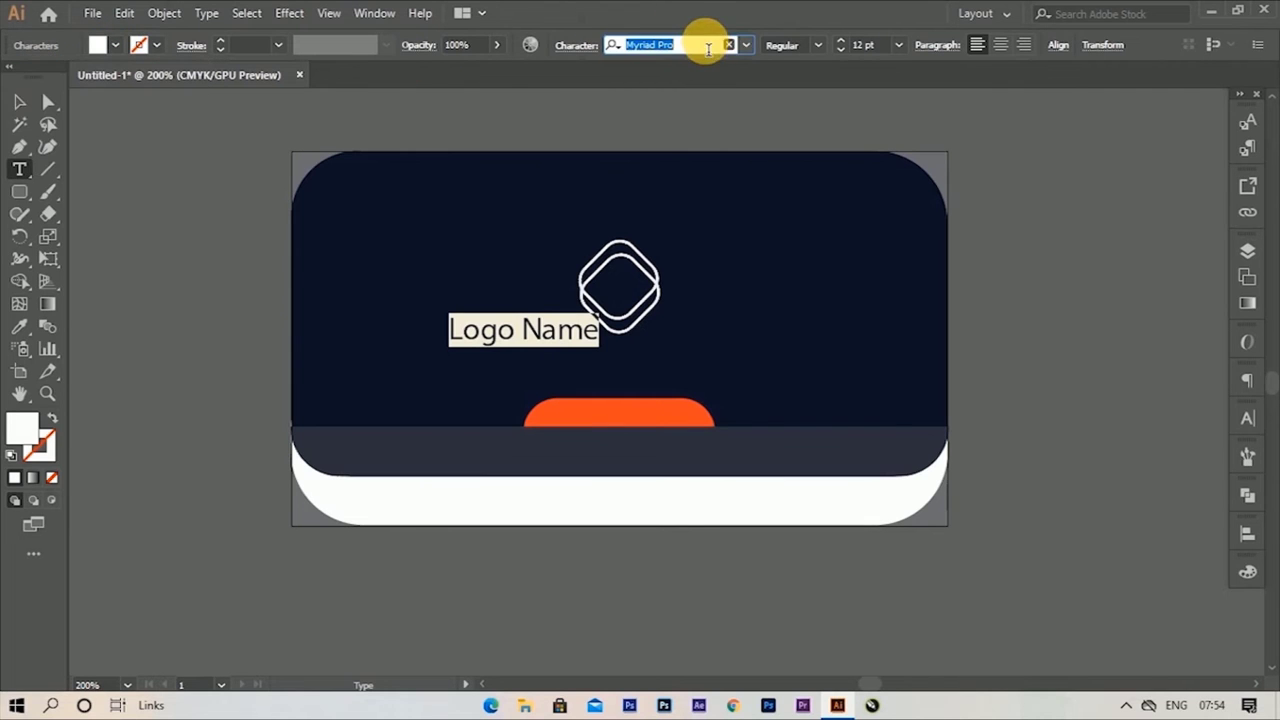
{"action": "left_click", "coordinate": [747, 47]}
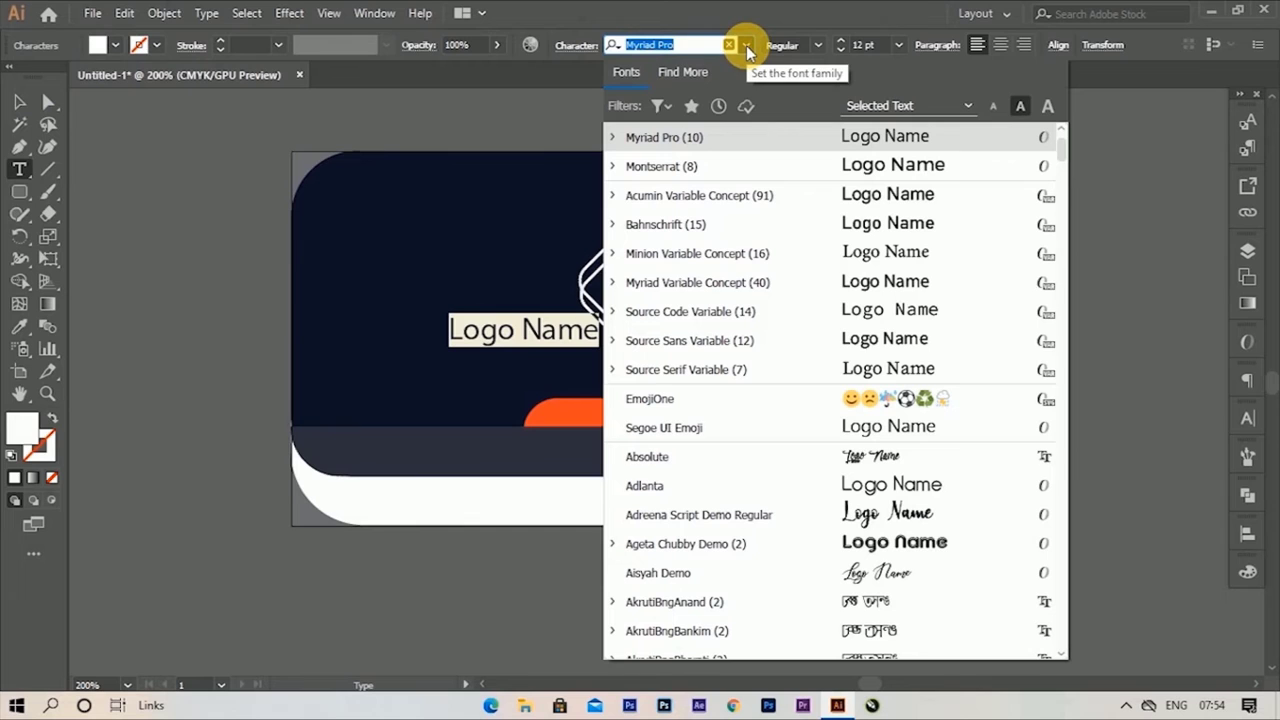
{"action": "scroll", "coordinate": [765, 508], "scroll_direction": "down", "scroll_amount": 1}
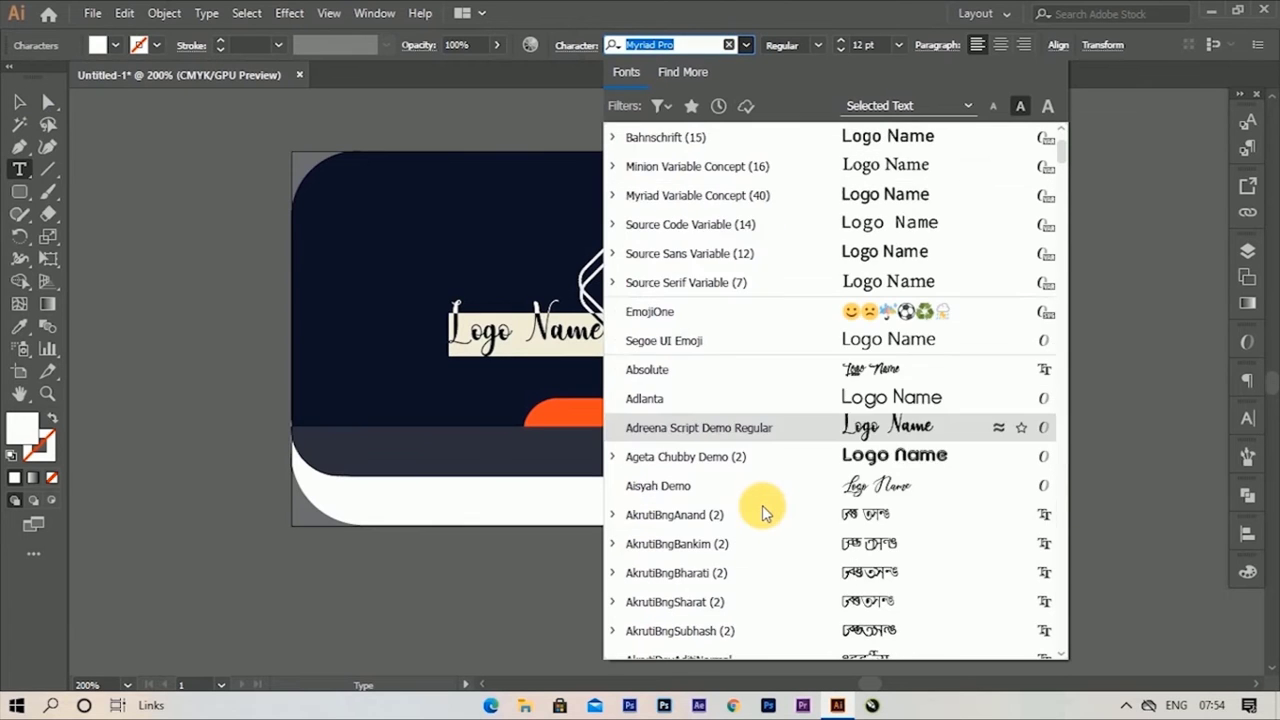
{"action": "scroll", "coordinate": [762, 510], "scroll_direction": "down", "scroll_amount": 1}
{"action": "scroll", "coordinate": [763, 498], "scroll_direction": "up", "scroll_amount": 1}
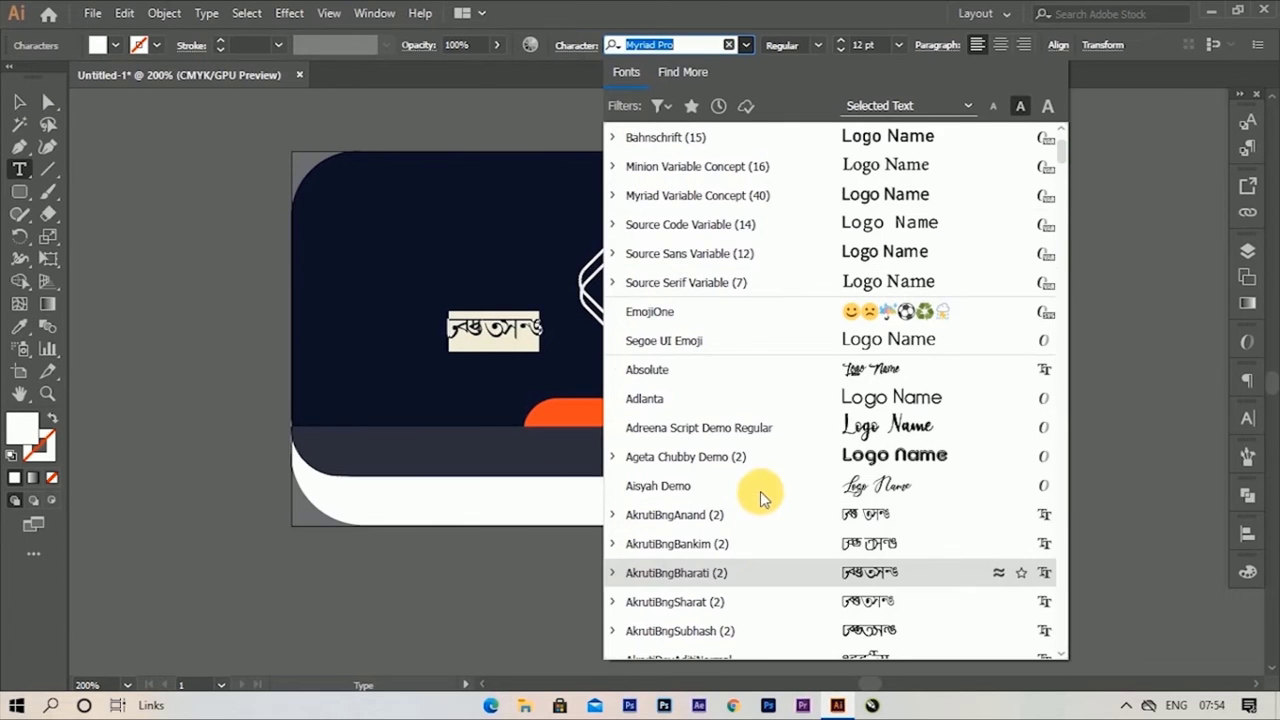
{"action": "scroll", "coordinate": [744, 455], "scroll_direction": "up", "scroll_amount": 1}
{"action": "scroll", "coordinate": [744, 456], "scroll_direction": "up", "scroll_amount": 2}
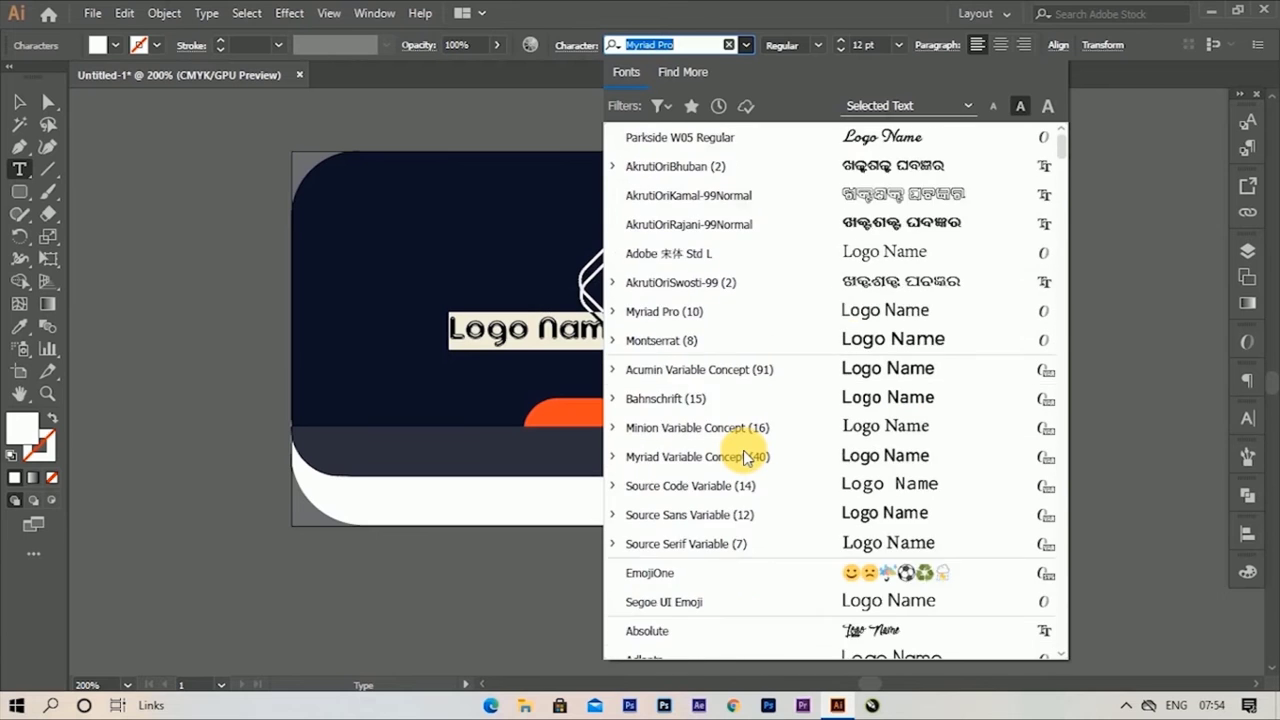
{"action": "scroll", "coordinate": [744, 456], "scroll_direction": "up", "scroll_amount": 1}
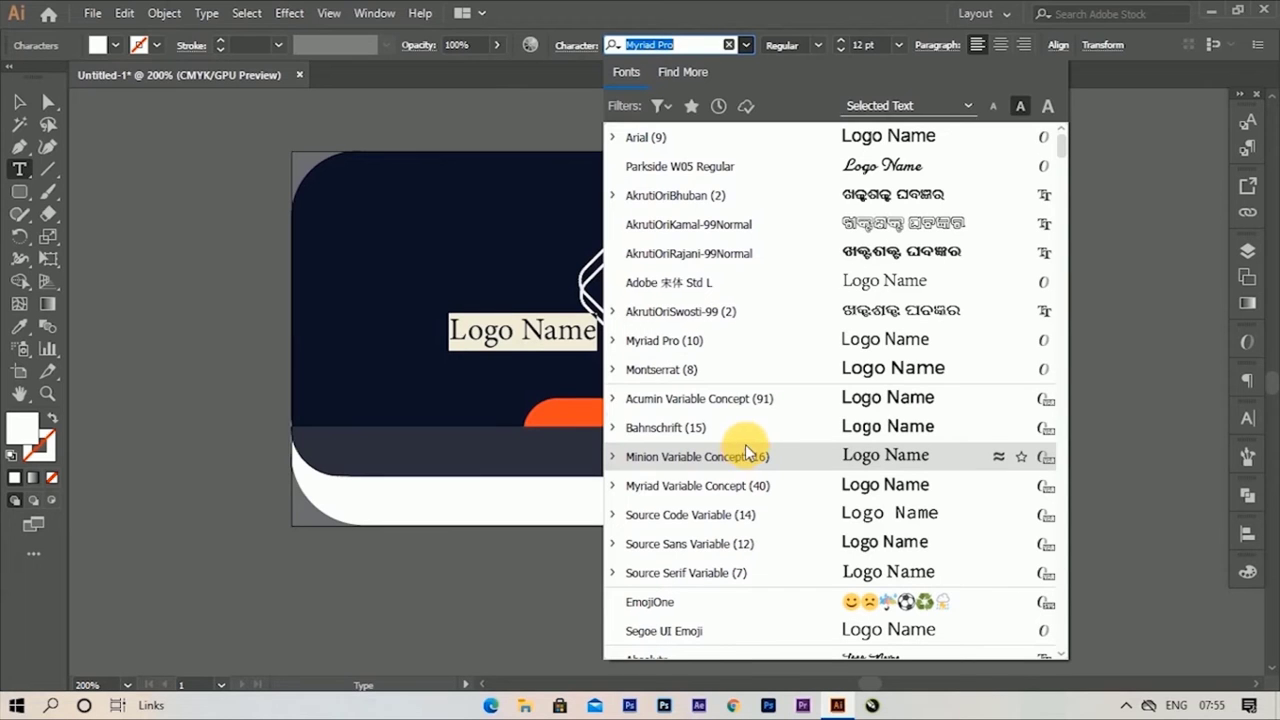
{"action": "scroll", "coordinate": [766, 426], "scroll_direction": "down", "scroll_amount": 1}
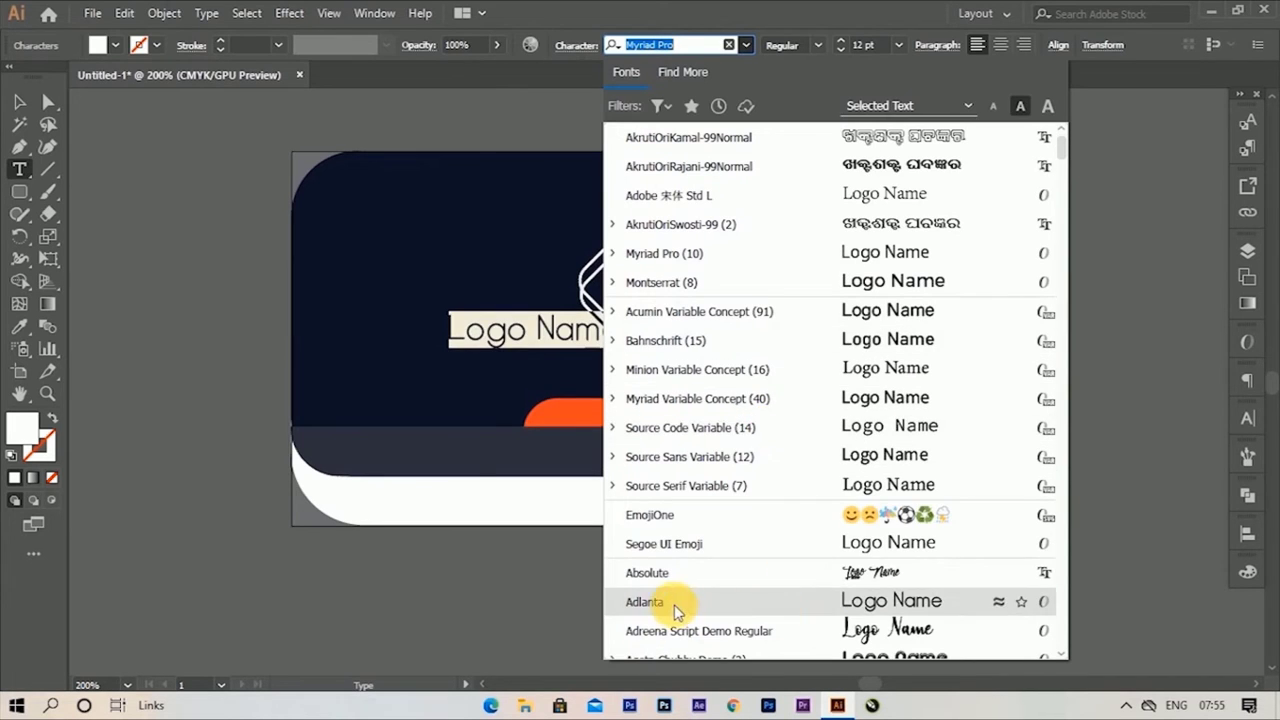
{"action": "left_click", "coordinate": [665, 602]}
Step: Move Logo Name below the diamond logo and centre it horizontally on the card
{"action": "left_click", "coordinate": [19, 102]}
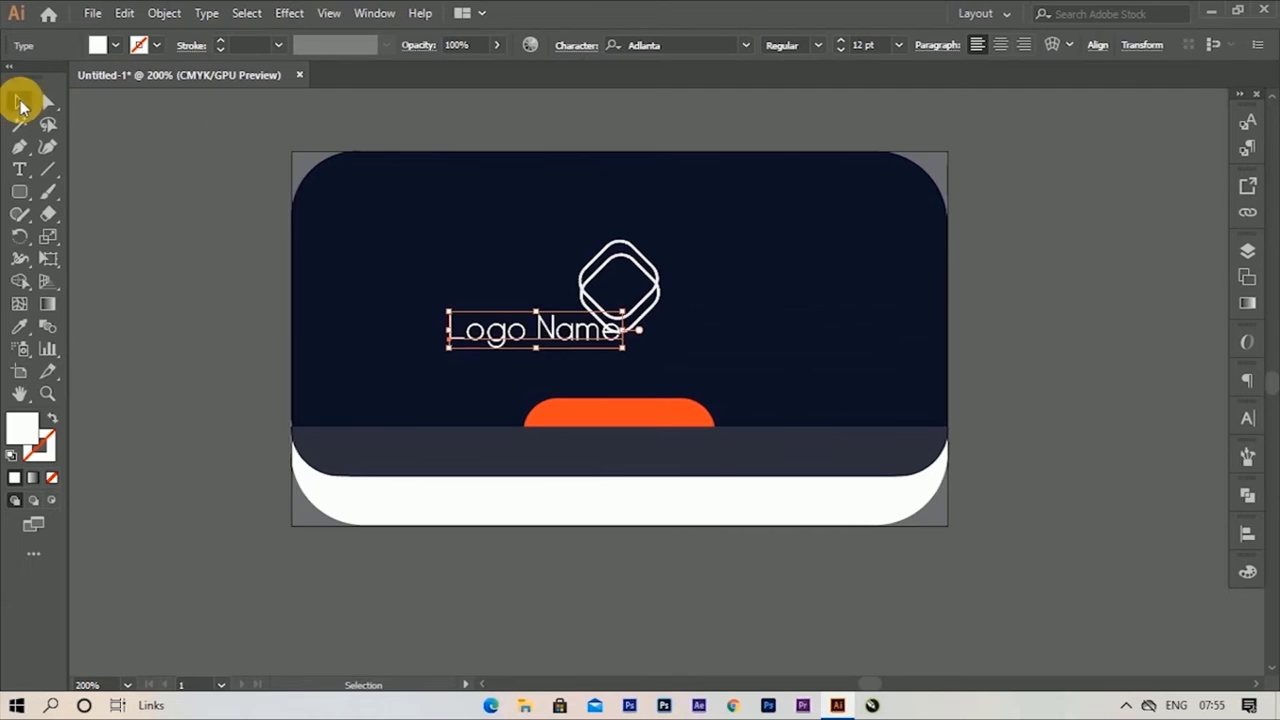
{"action": "left_click_drag", "start_coordinate": [553, 343], "coordinate": [632, 372]}
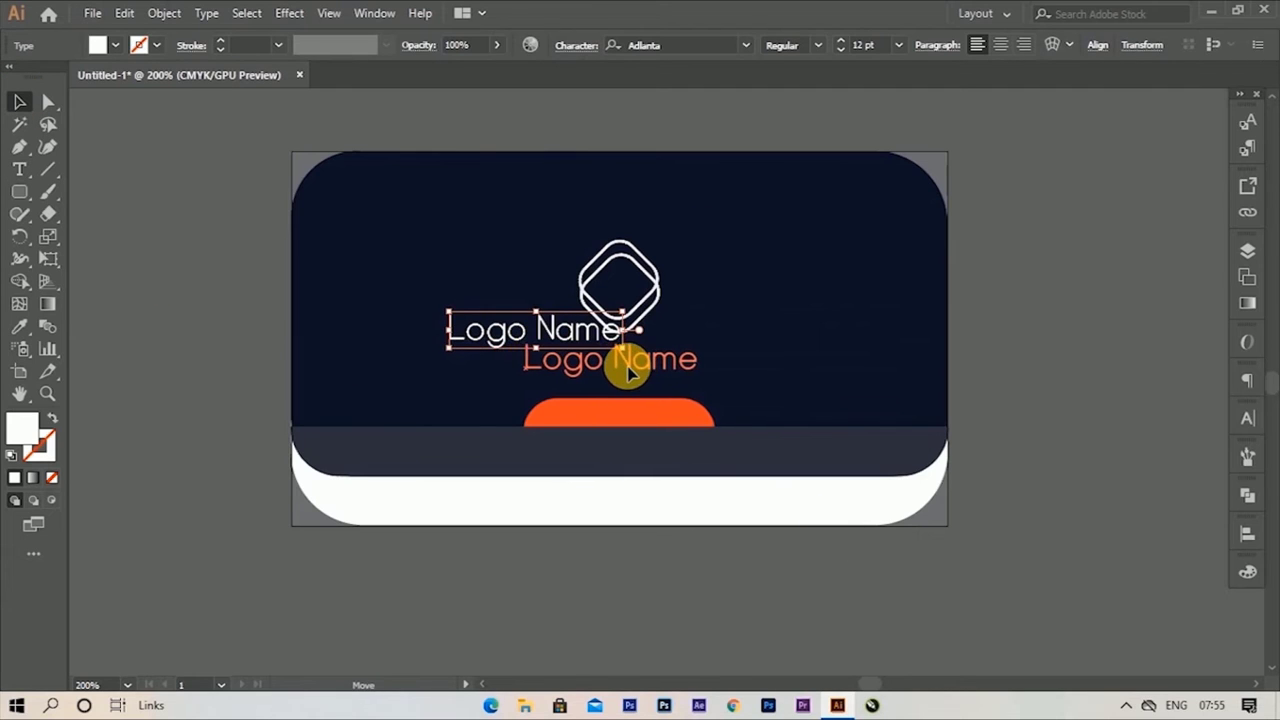
{"action": "left_click", "coordinate": [1107, 410]}
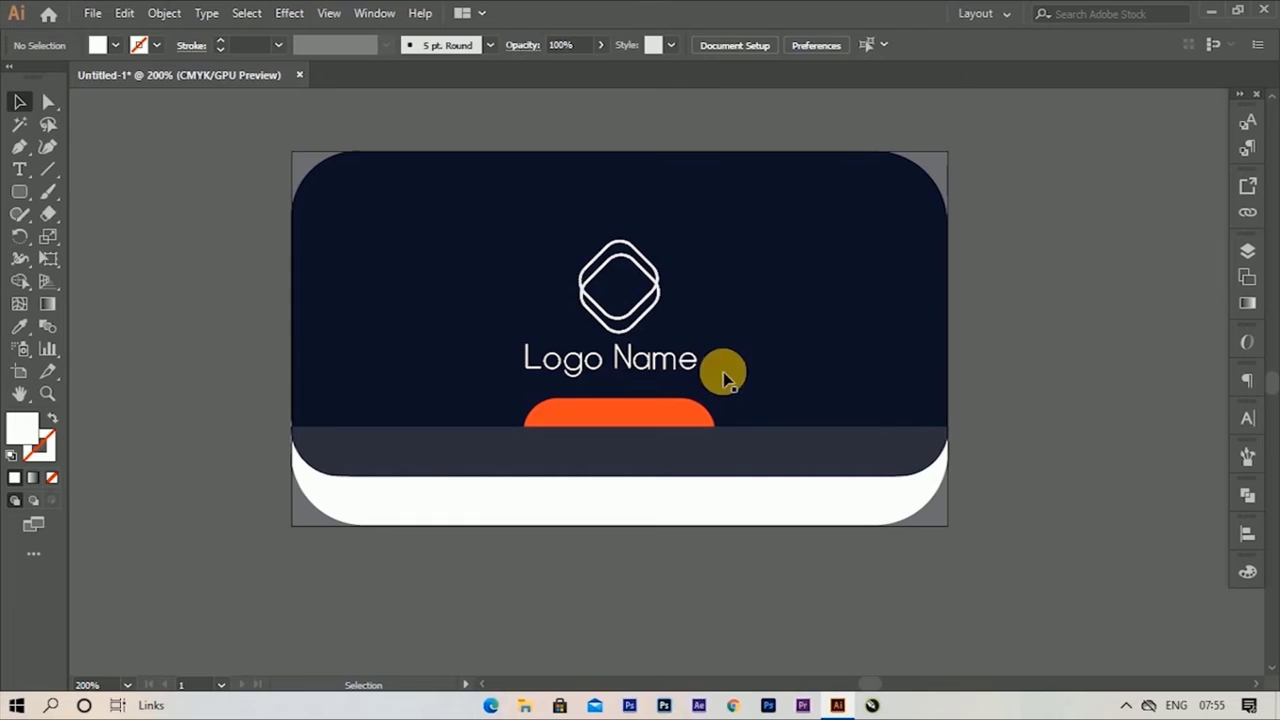
{"action": "left_click", "coordinate": [695, 362]}
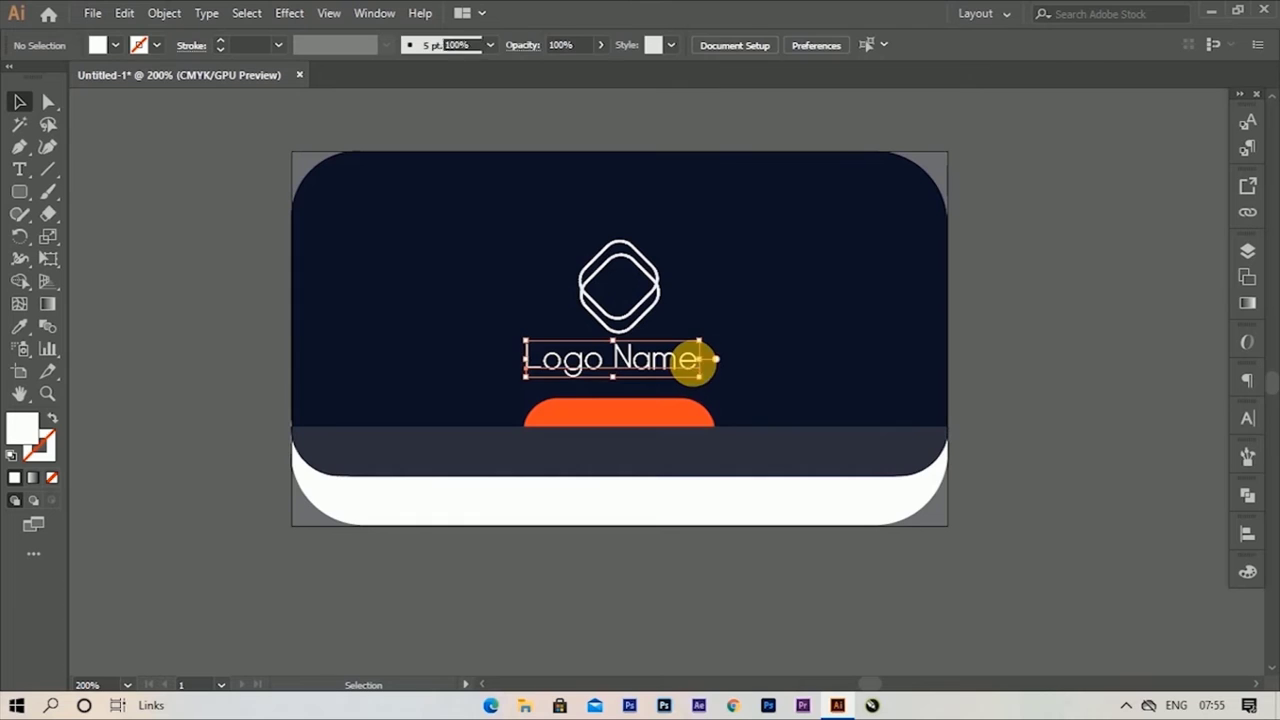
{"action": "left_click", "coordinate": [1247, 533]}
{"action": "left_click", "coordinate": [1055, 560]}
{"action": "left_click", "coordinate": [1108, 408]}
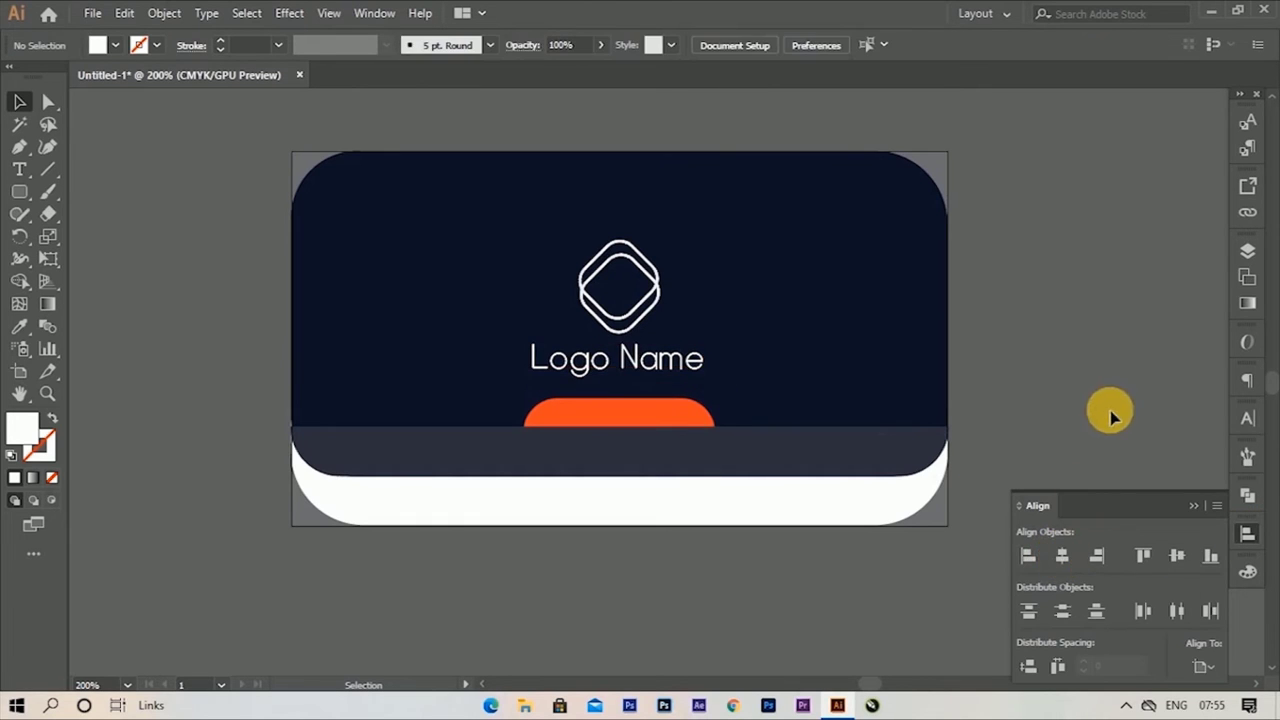
{"action": "left_click", "coordinate": [1193, 505]}
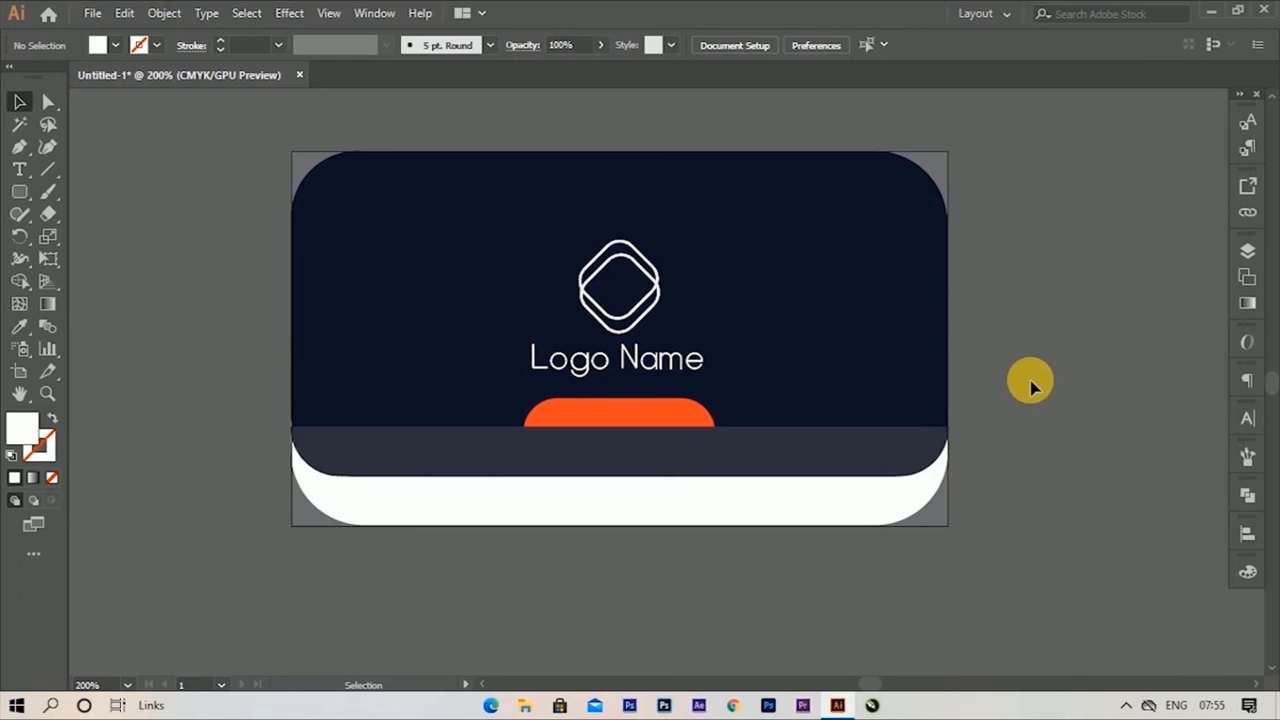
Step: Add the 'Graphics | Website | Visual' tagline on the white bottom band at a smaller size
{"action": "scroll", "coordinate": [786, 312], "scroll_direction": "down", "scroll_amount": 2}
{"action": "scroll", "coordinate": [886, 403], "scroll_direction": "up", "scroll_amount": 1}
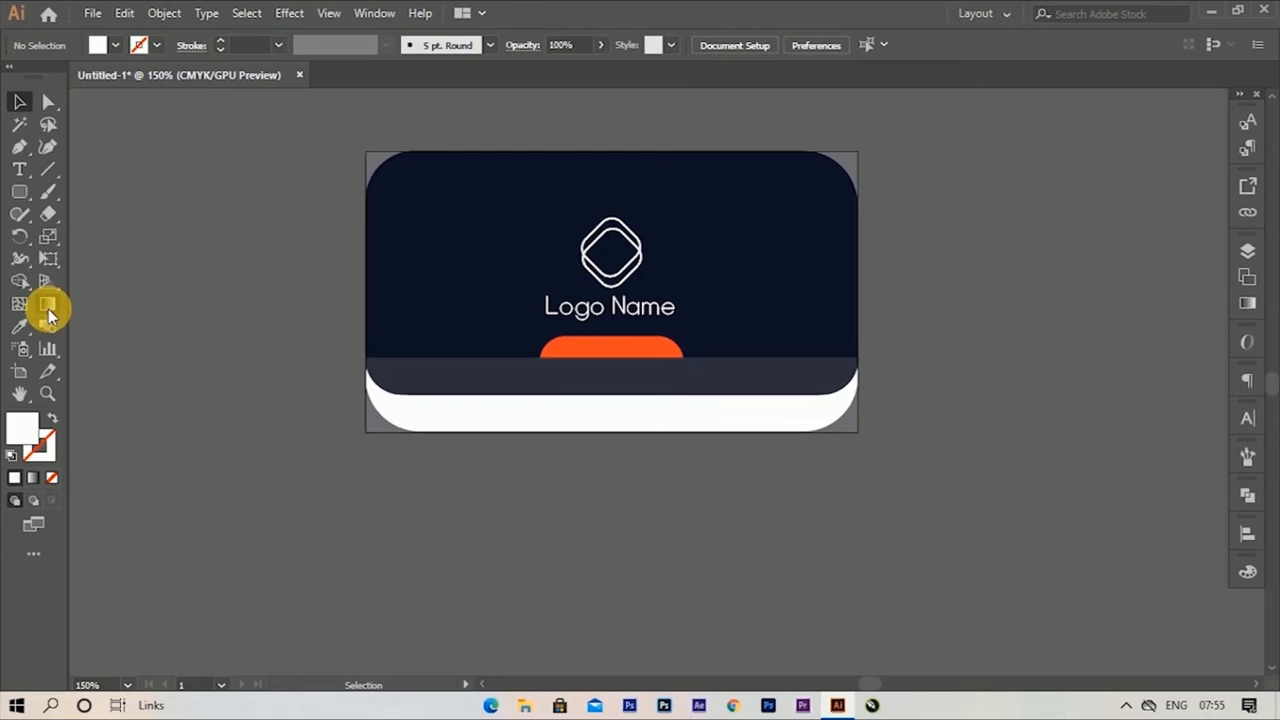
{"action": "left_click", "coordinate": [19, 169]}
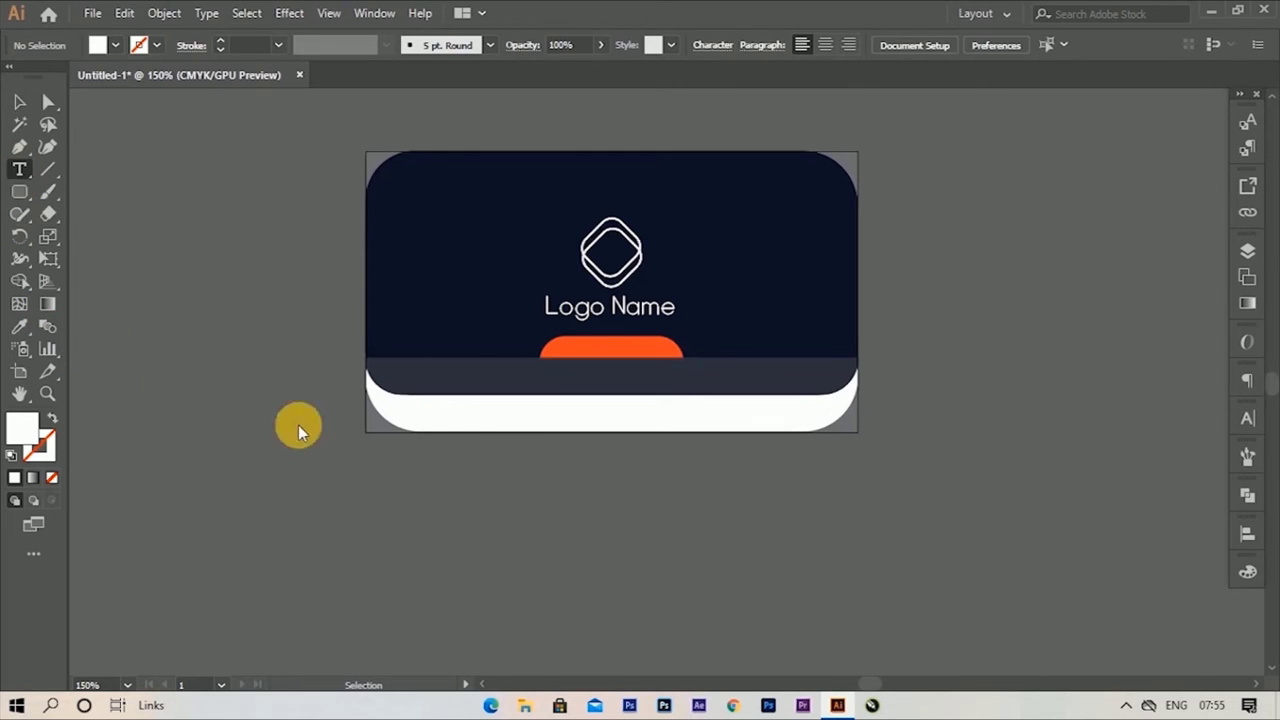
{"action": "left_click", "coordinate": [467, 418]}
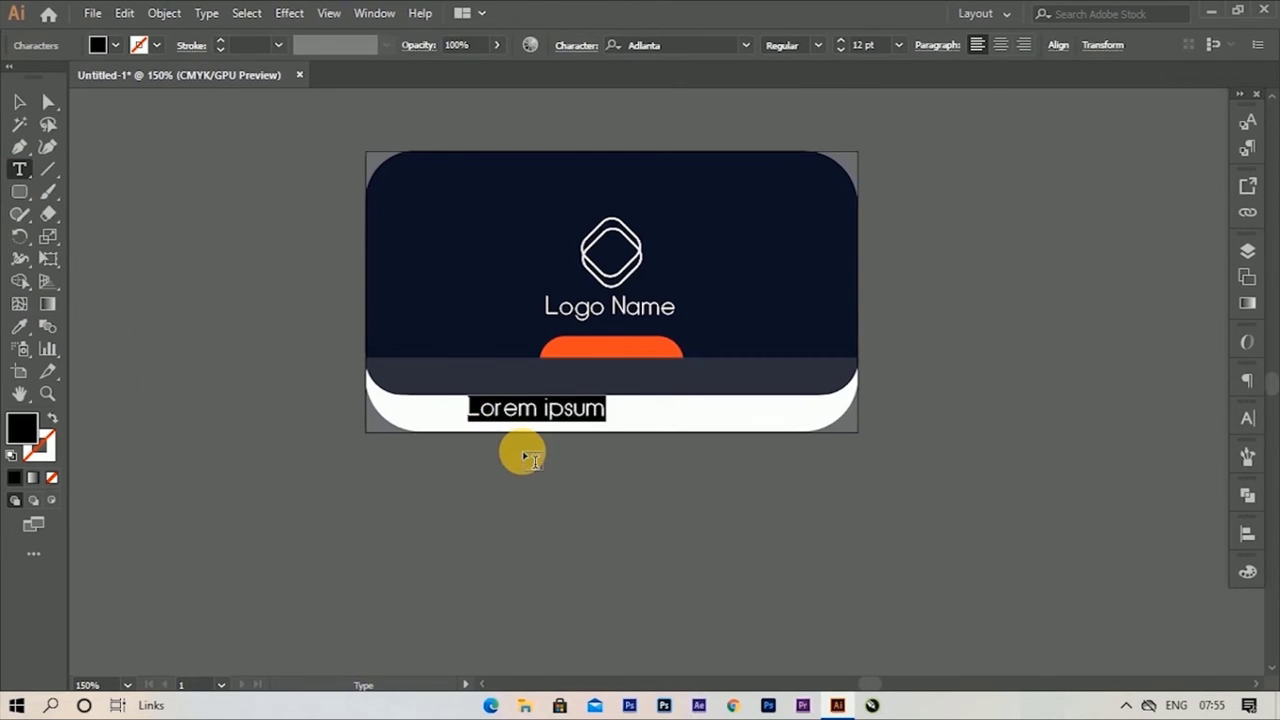
{"action": "type", "text": "Graphics"}
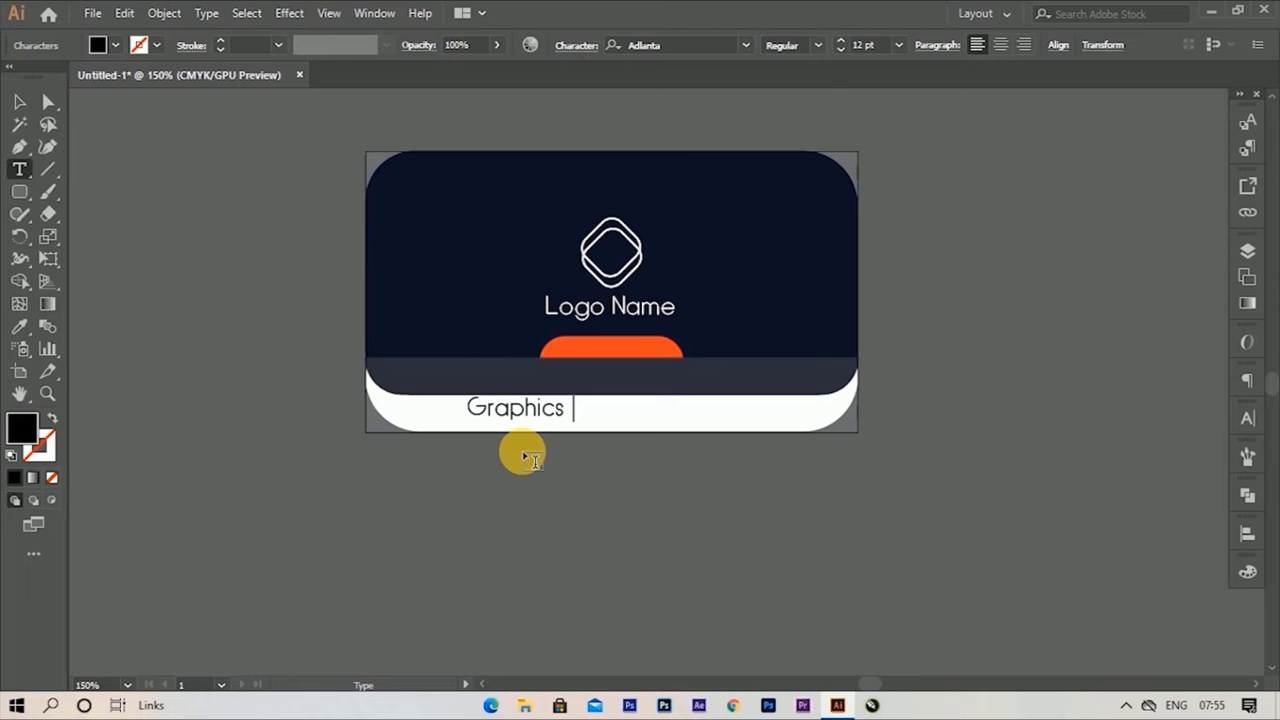
{"action": "left_click", "coordinate": [841, 50]}
{"action": "left_click", "coordinate": [841, 50]}
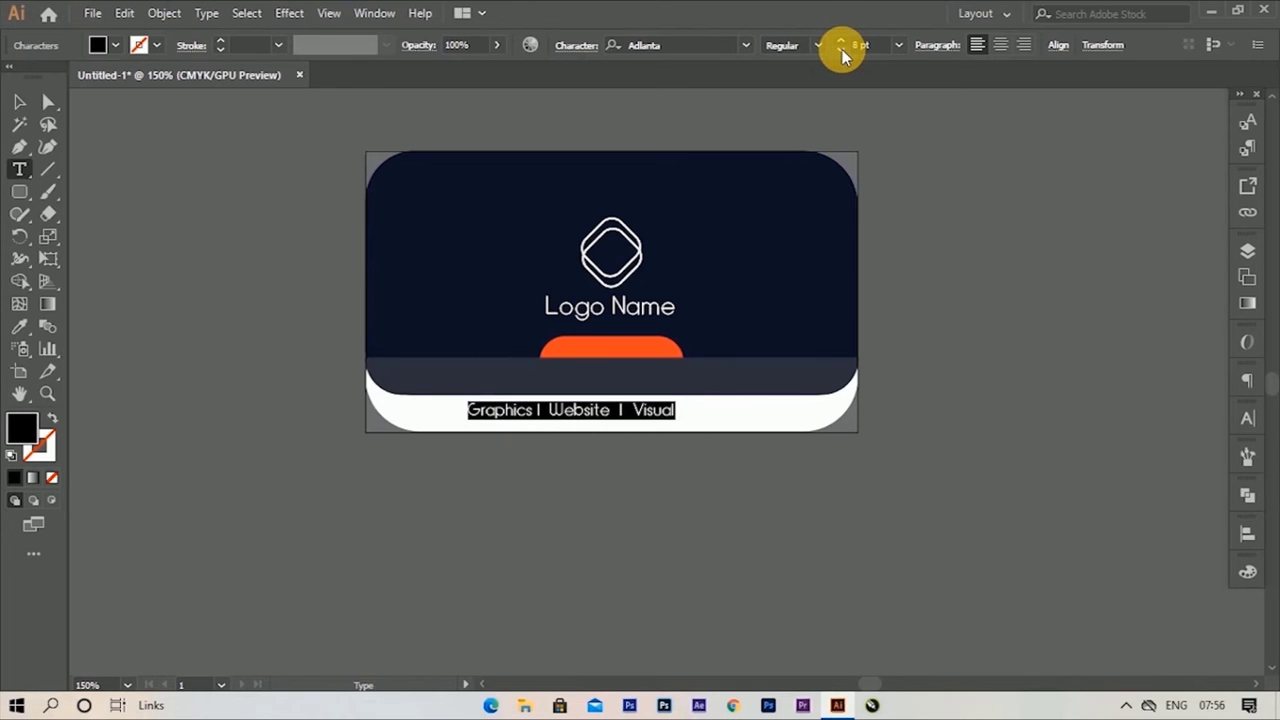
{"action": "left_click", "coordinate": [537, 418]}
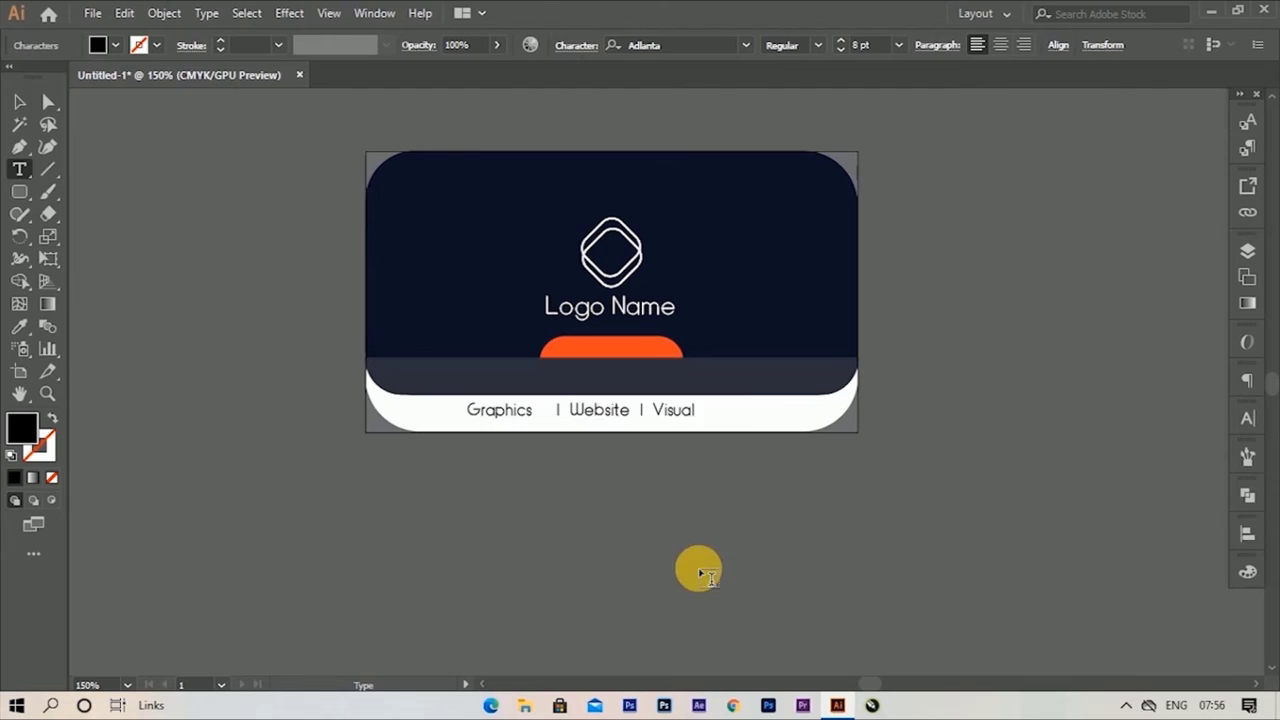
{"action": "key", "text": "Escape"}
Step: Centre the footer tagline on the card with the Align panel
{"action": "left_click", "coordinate": [1248, 538]}
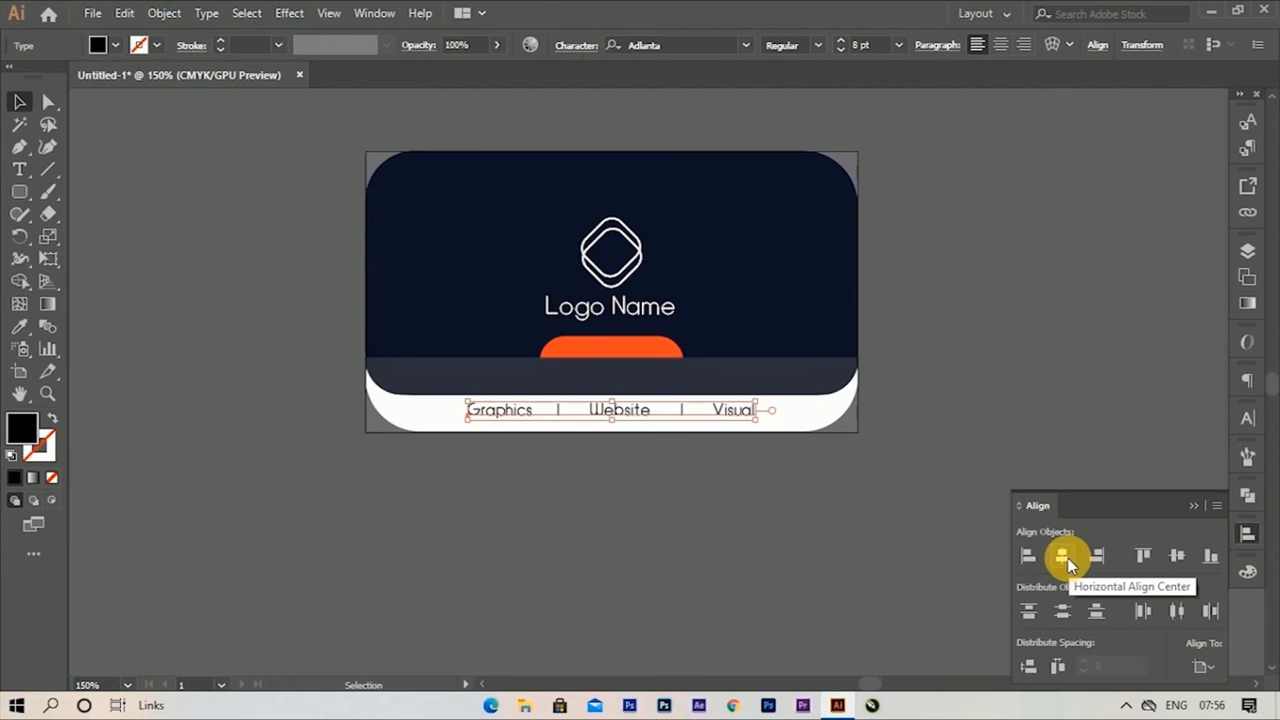
{"action": "left_click", "coordinate": [1064, 562]}
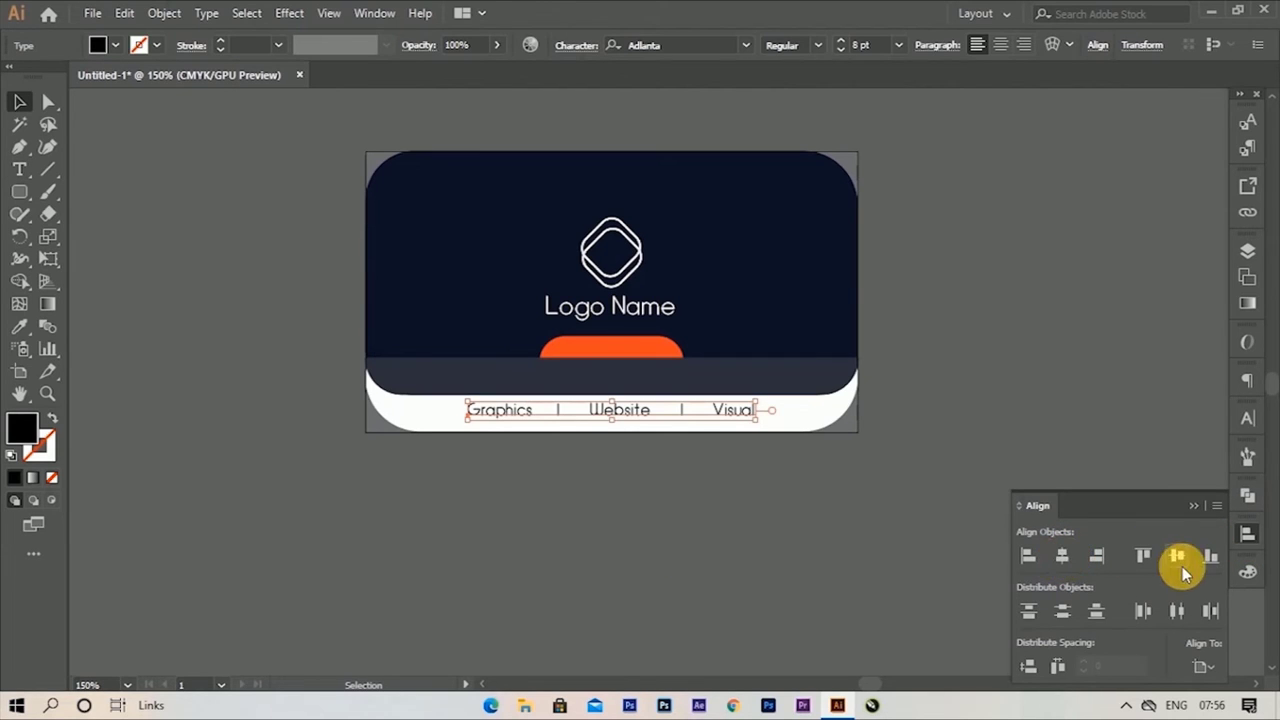
{"action": "left_click", "coordinate": [1051, 413]}
{"action": "left_click", "coordinate": [1192, 506]}
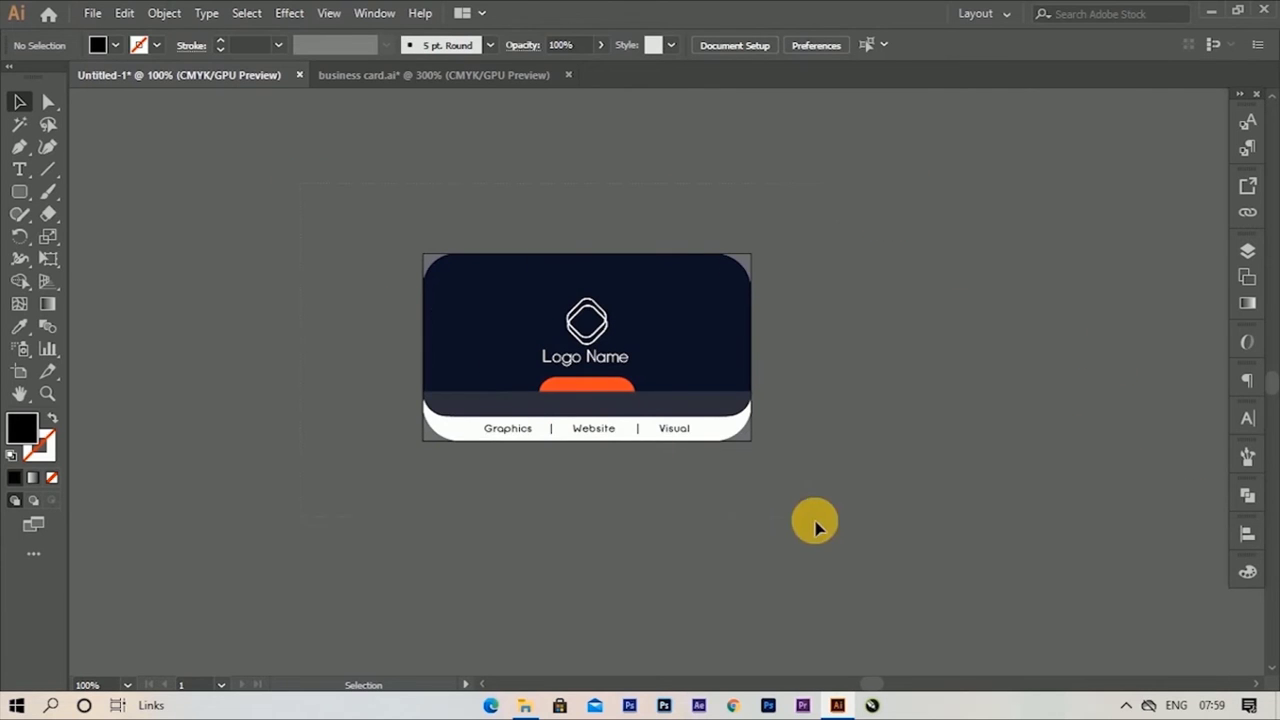
Step: Group all the card artwork and collapse Layer 2's contents in the Layers panel
{"action": "key", "text": "ctrl+a"}
{"action": "key", "text": "ctrl+g"}
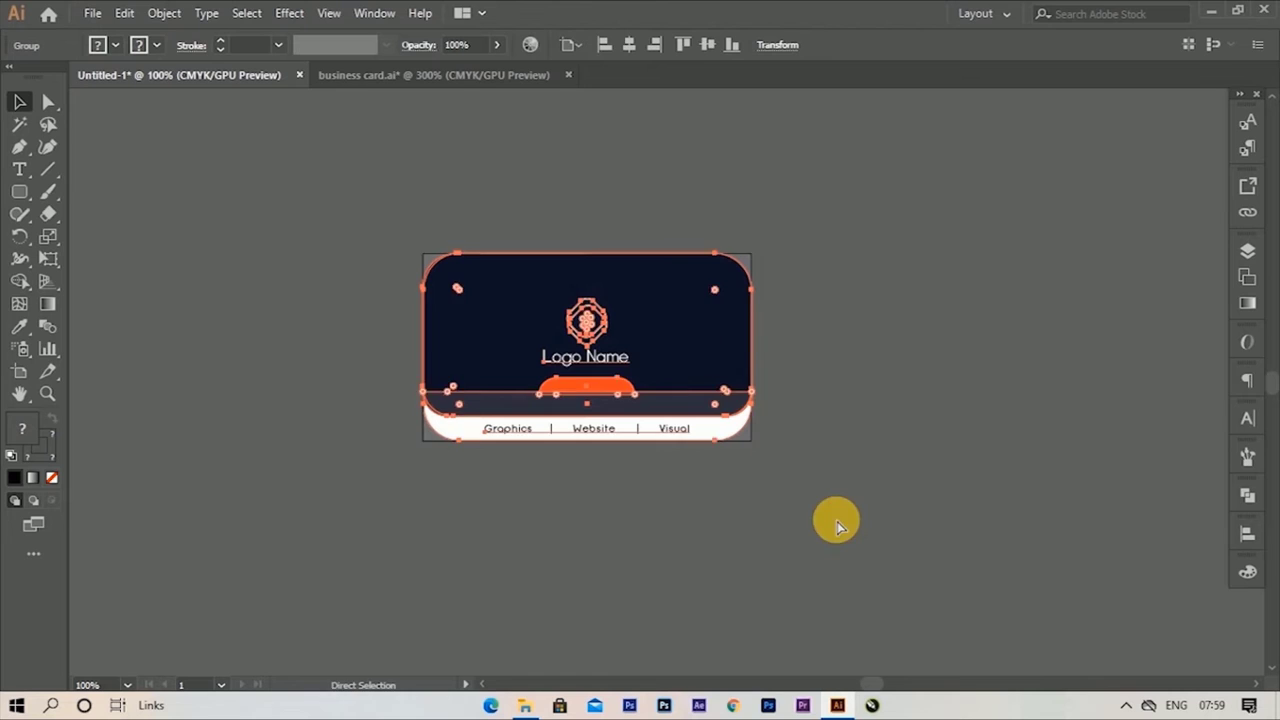
{"action": "key", "text": "v"}
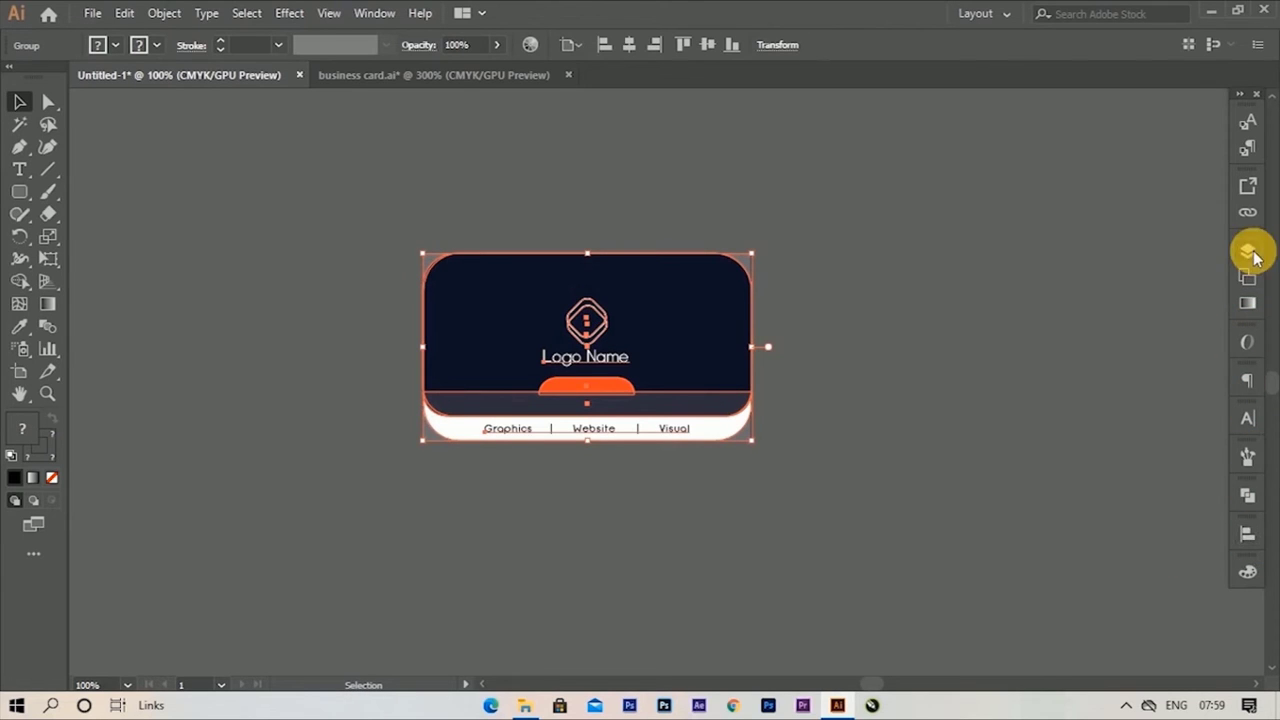
{"action": "left_click", "coordinate": [1247, 251]}
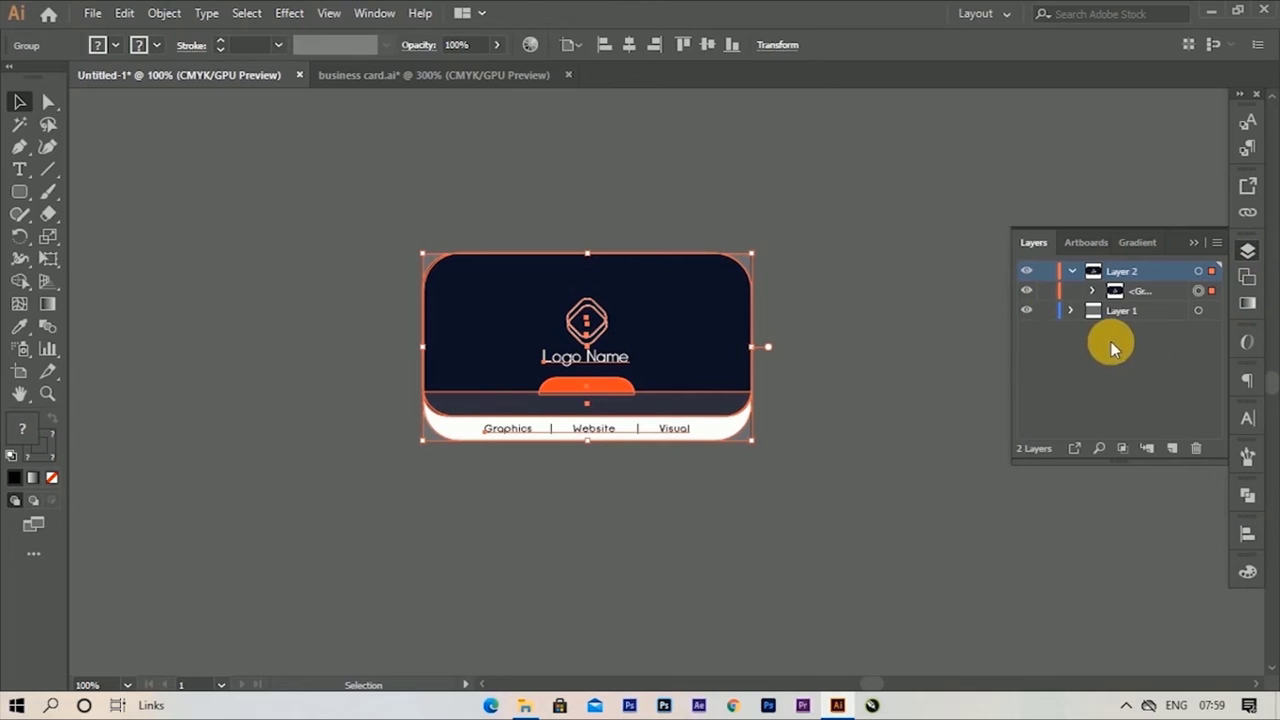
{"action": "left_click", "coordinate": [1071, 271]}
{"action": "left_click", "coordinate": [1112, 332]}
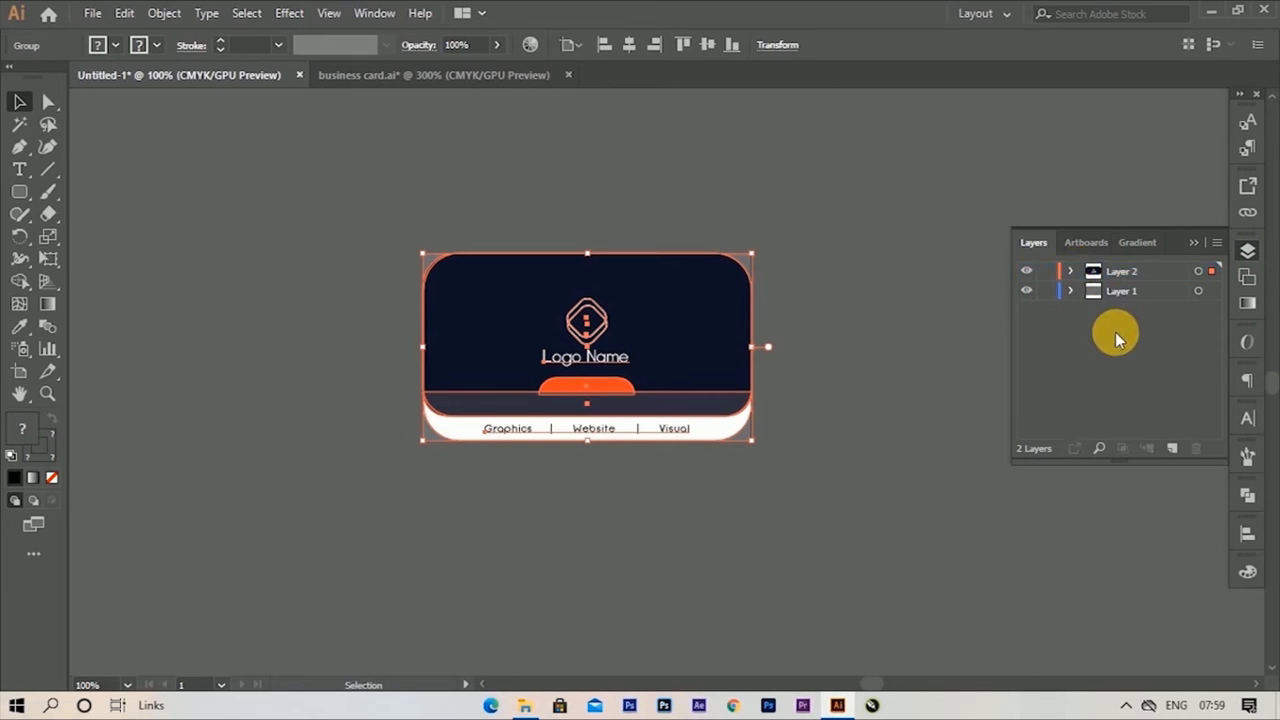
Step: Duplicate the card's artboard as 'Artboard 1 copy' below the original
{"action": "left_click", "coordinate": [19, 370]}
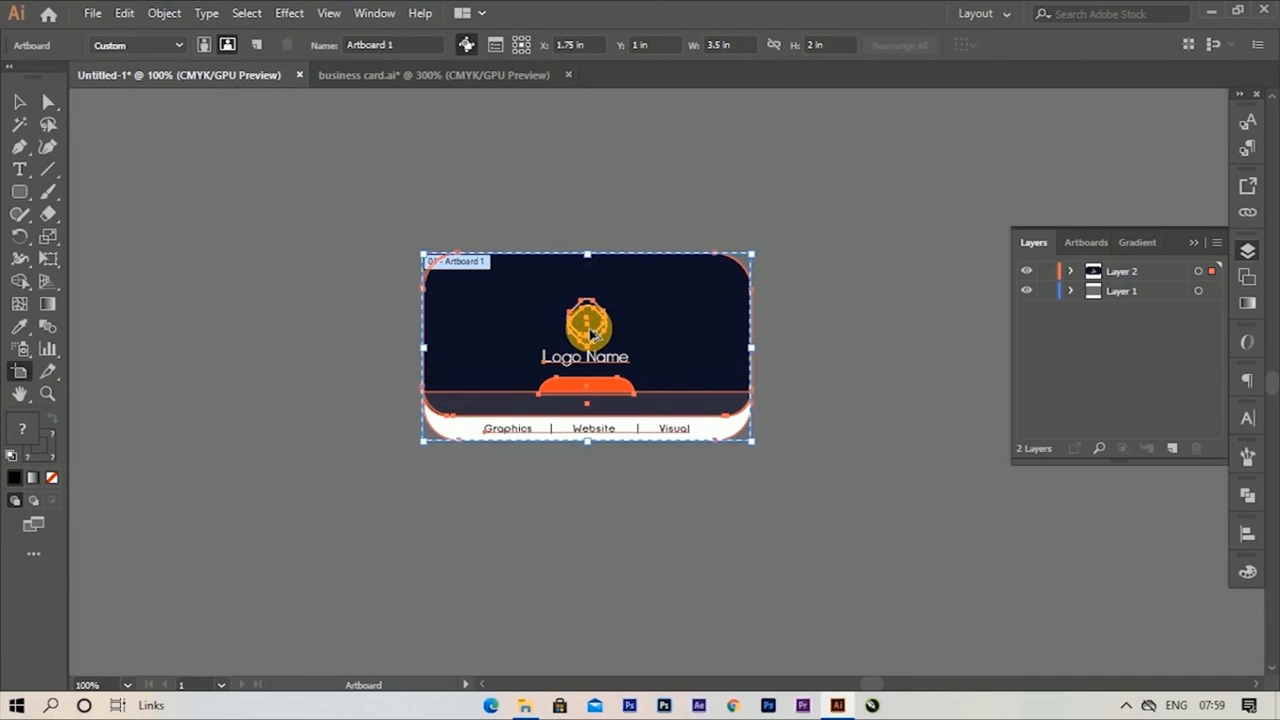
{"action": "left_click_drag", "start_coordinate": [590, 333], "coordinate": [603, 577]}
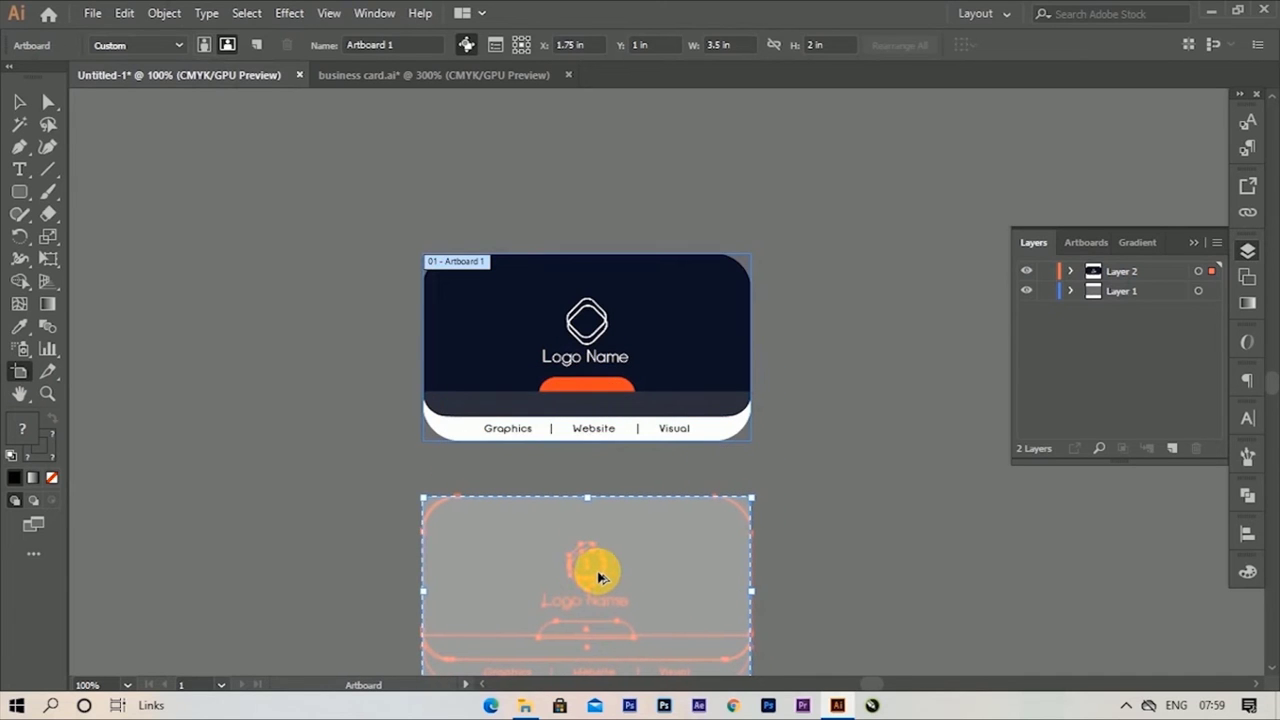
{"action": "left_click_drag", "start_coordinate": [600, 577], "coordinate": [600, 577]}
{"action": "scroll", "coordinate": [790, 470], "scroll_direction": "down", "scroll_amount": 3}
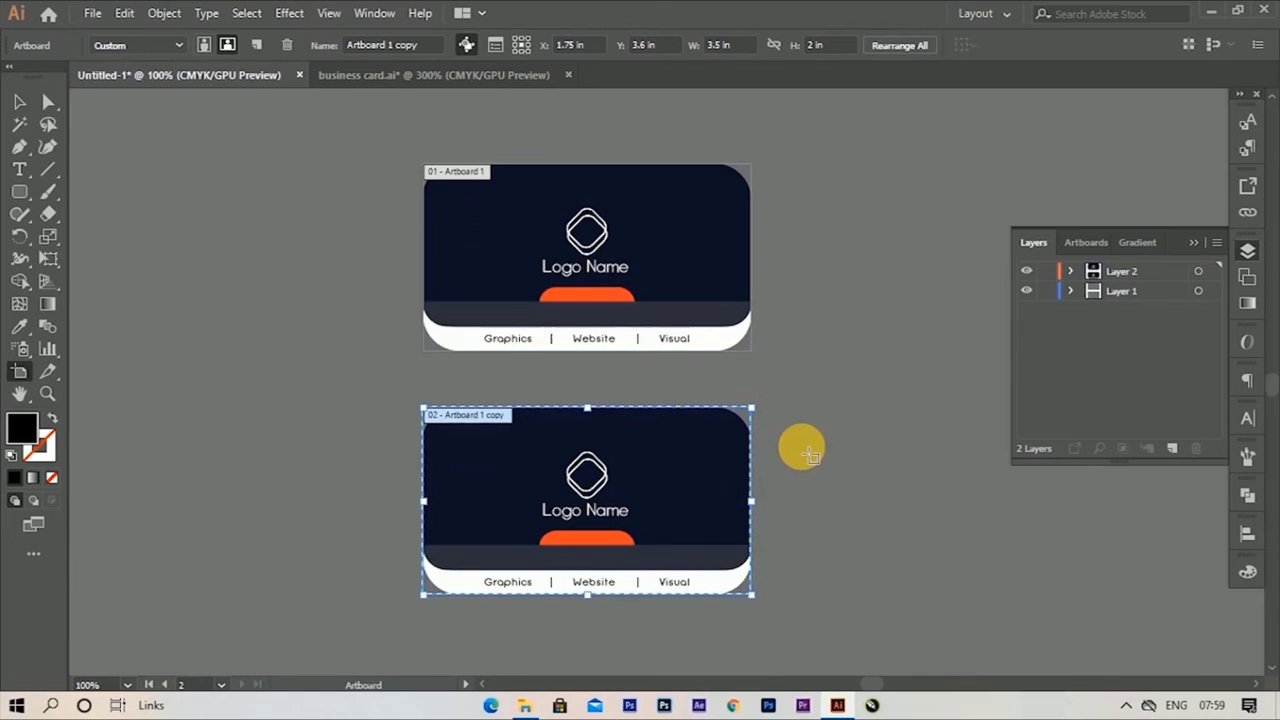
{"action": "left_click", "coordinate": [1245, 251]}
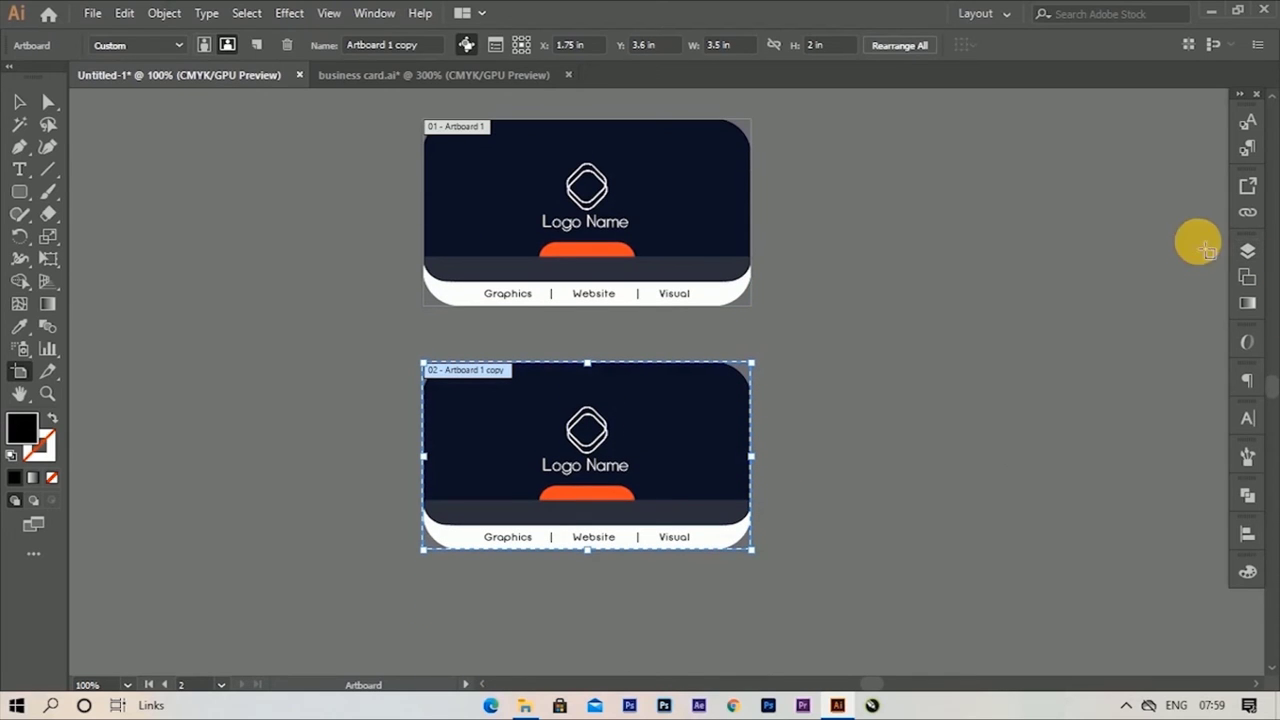
{"action": "left_click", "coordinate": [18, 101]}
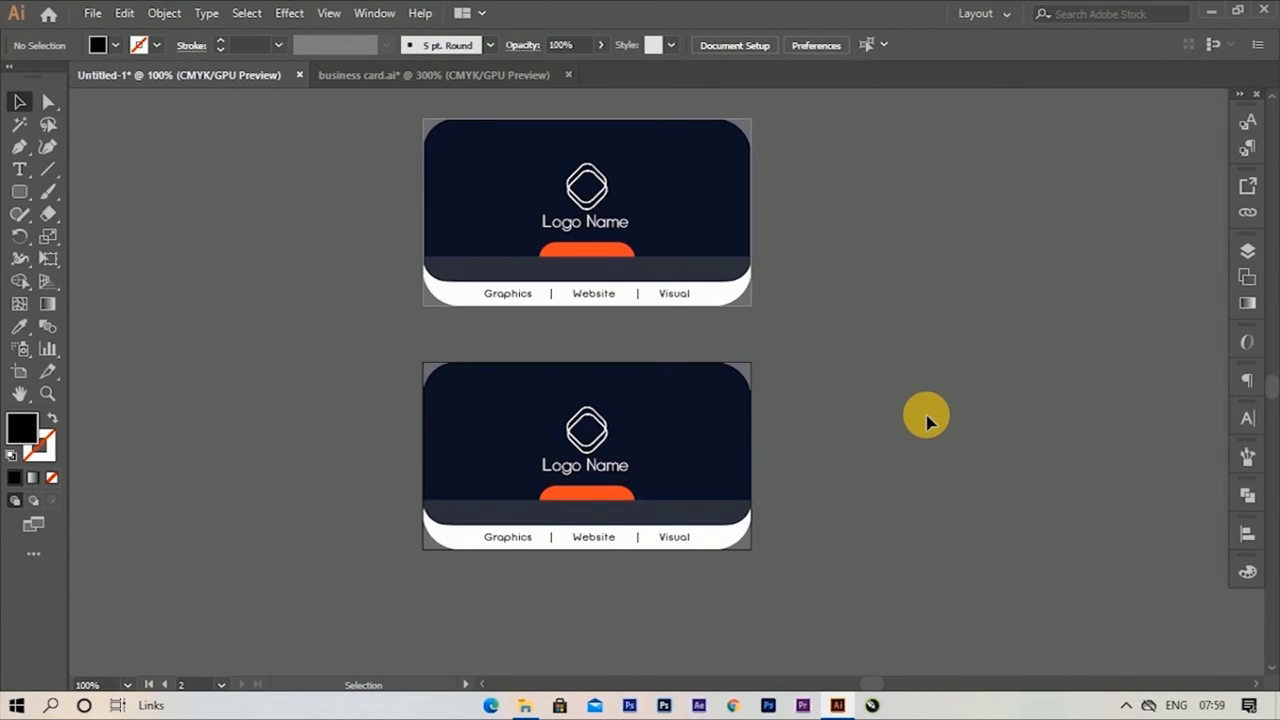
{"action": "scroll", "coordinate": [614, 578], "scroll_direction": "up", "scroll_amount": 1, "text": "alt"}
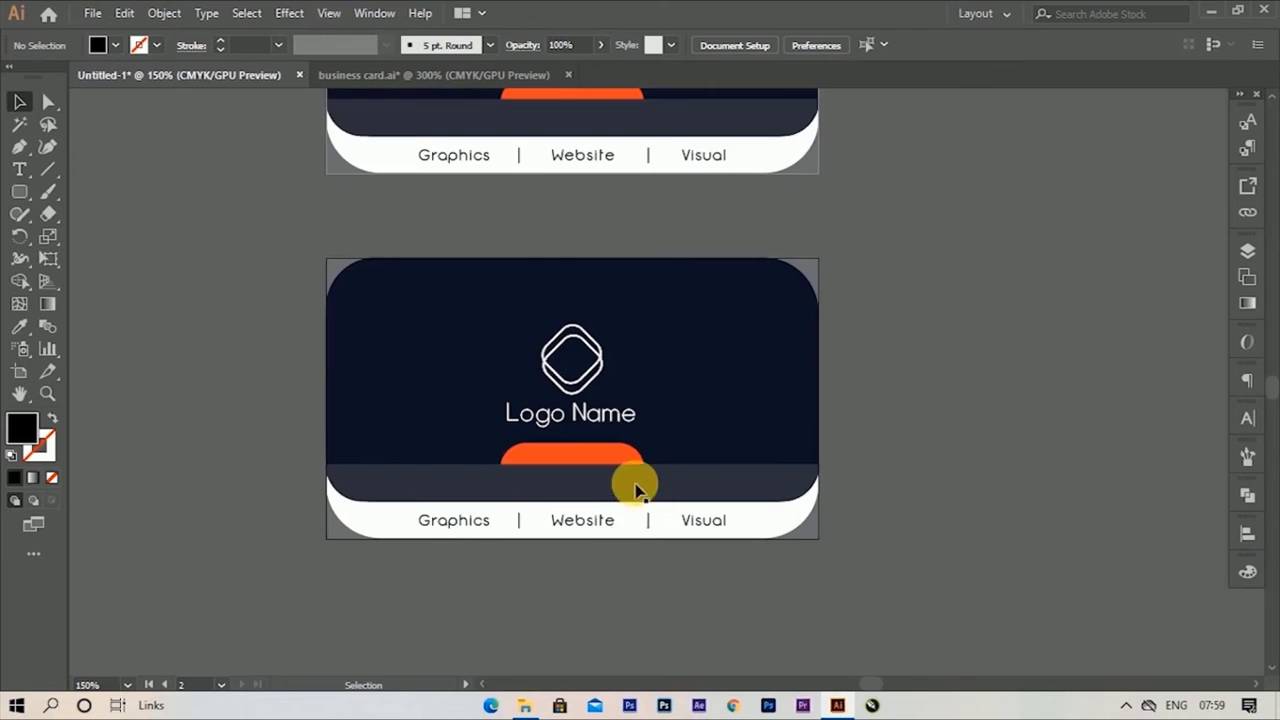
Step: Ungroup the second card's artwork
{"action": "scroll", "coordinate": [634, 486], "scroll_direction": "down", "scroll_amount": 1}
{"action": "scroll", "coordinate": [582, 320], "scroll_direction": "up", "scroll_amount": 1, "text": "alt"}
{"action": "left_click", "coordinate": [580, 322]}
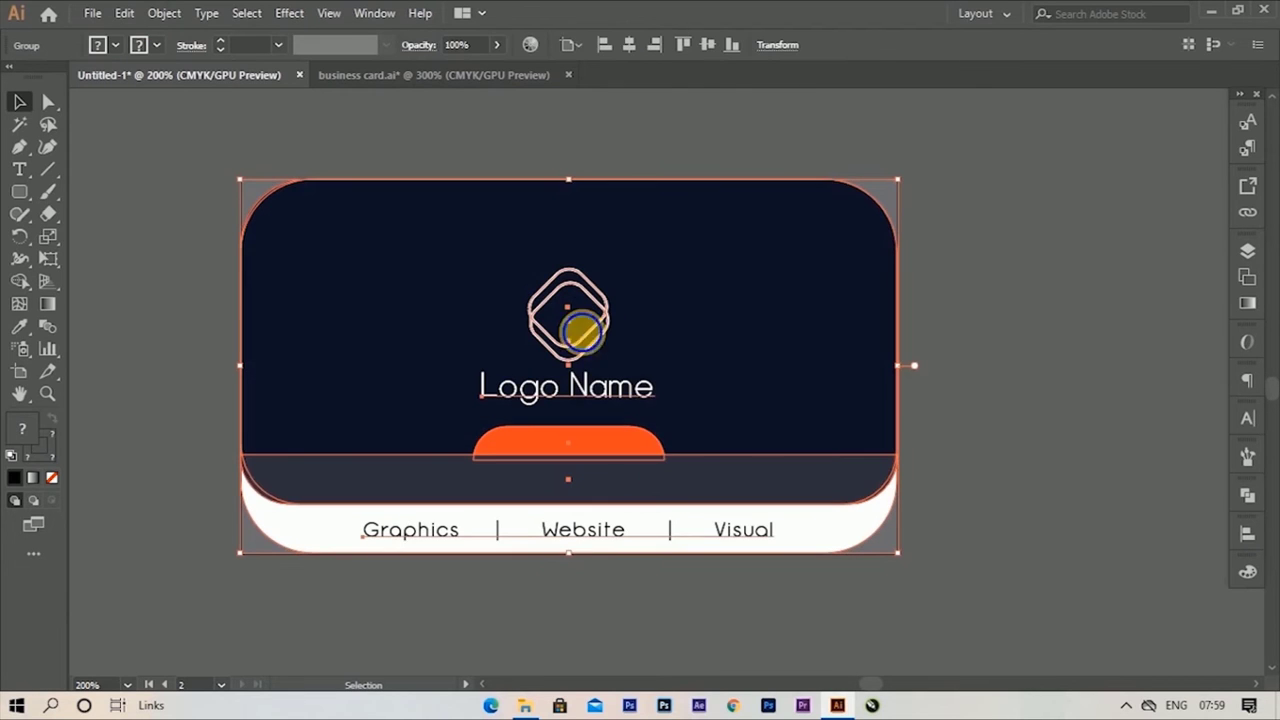
{"action": "right_click", "coordinate": [582, 330]}
{"action": "left_click", "coordinate": [663, 488]}
Step: Resize the navy rounded panel to about 1.95 in tall and widen it across the left side
{"action": "mouse_move", "coordinate": [549, 389]}
{"action": "left_mouse_down"}
{"action": "mouse_move", "coordinate": [530, 397]}
{"action": "mouse_move", "coordinate": [571, 400]}
{"action": "left_mouse_up"}
{"action": "left_click_drag", "start_coordinate": [406, 503], "coordinate": [422, 560]}
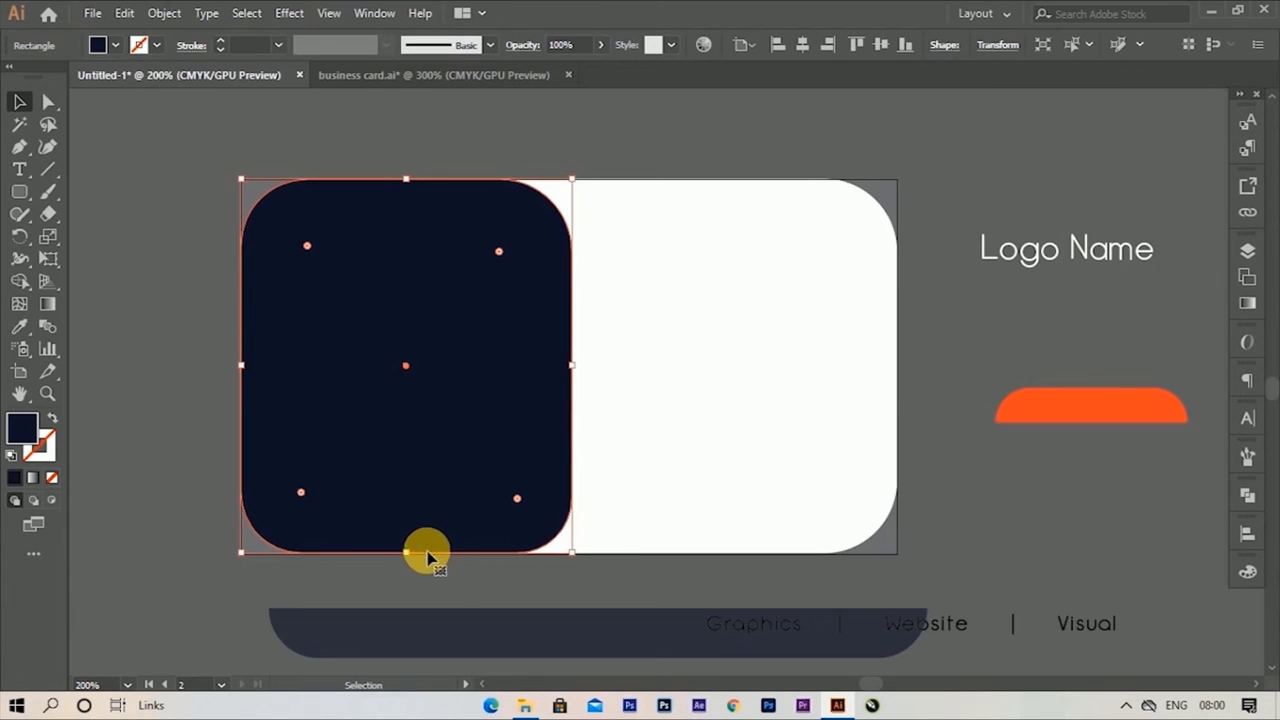
{"action": "left_click", "coordinate": [137, 329]}
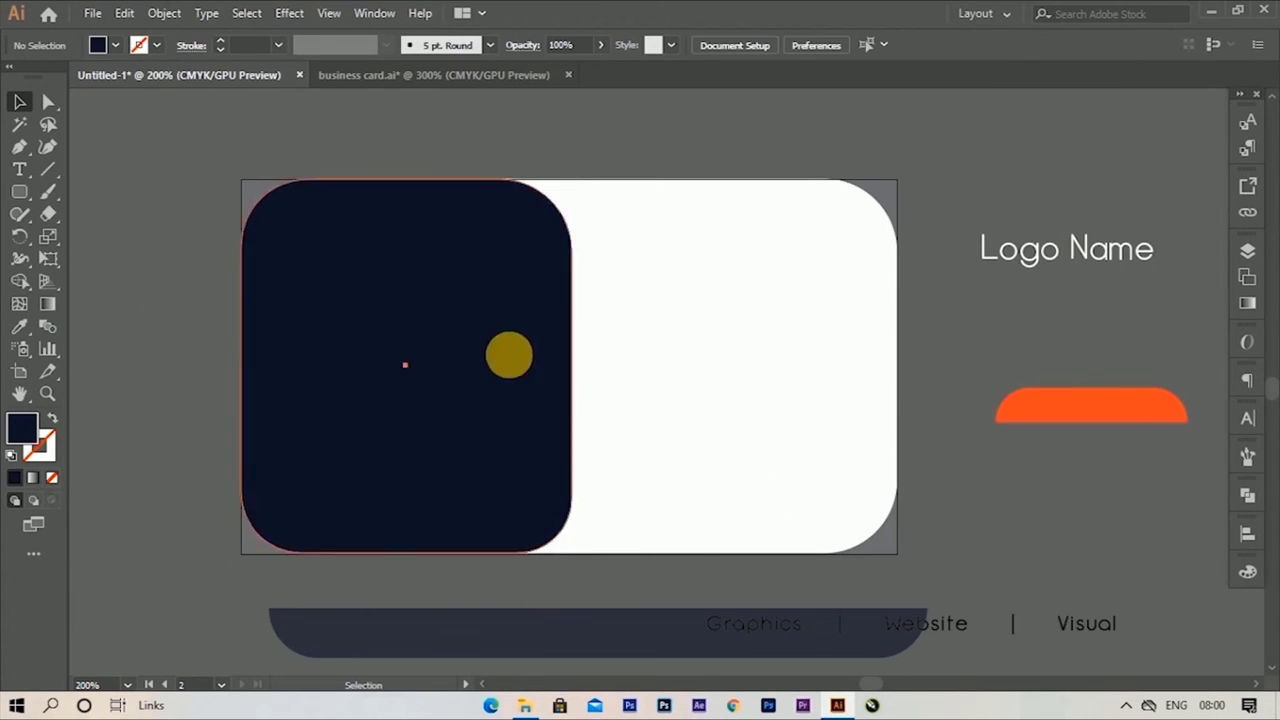
{"action": "left_click", "coordinate": [510, 356]}
{"action": "left_click_drag", "start_coordinate": [571, 363], "coordinate": [590, 371]}
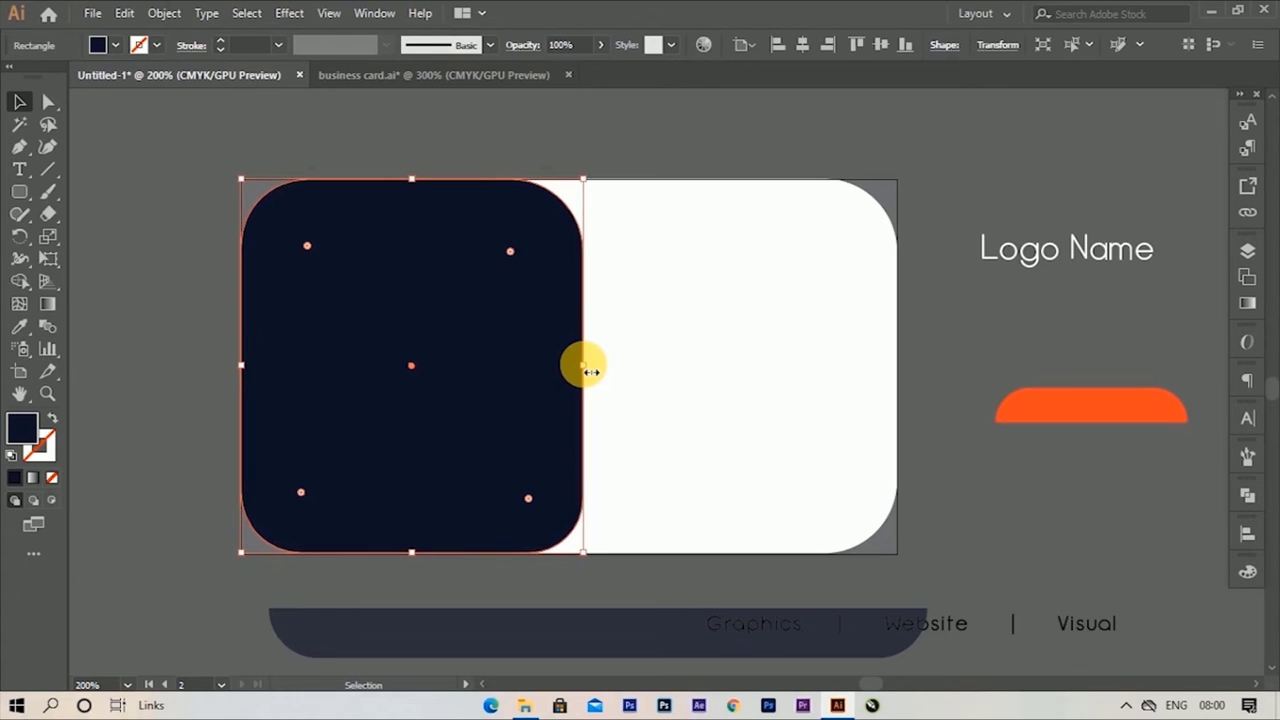
{"action": "left_click_drag", "start_coordinate": [590, 371], "coordinate": [586, 367]}
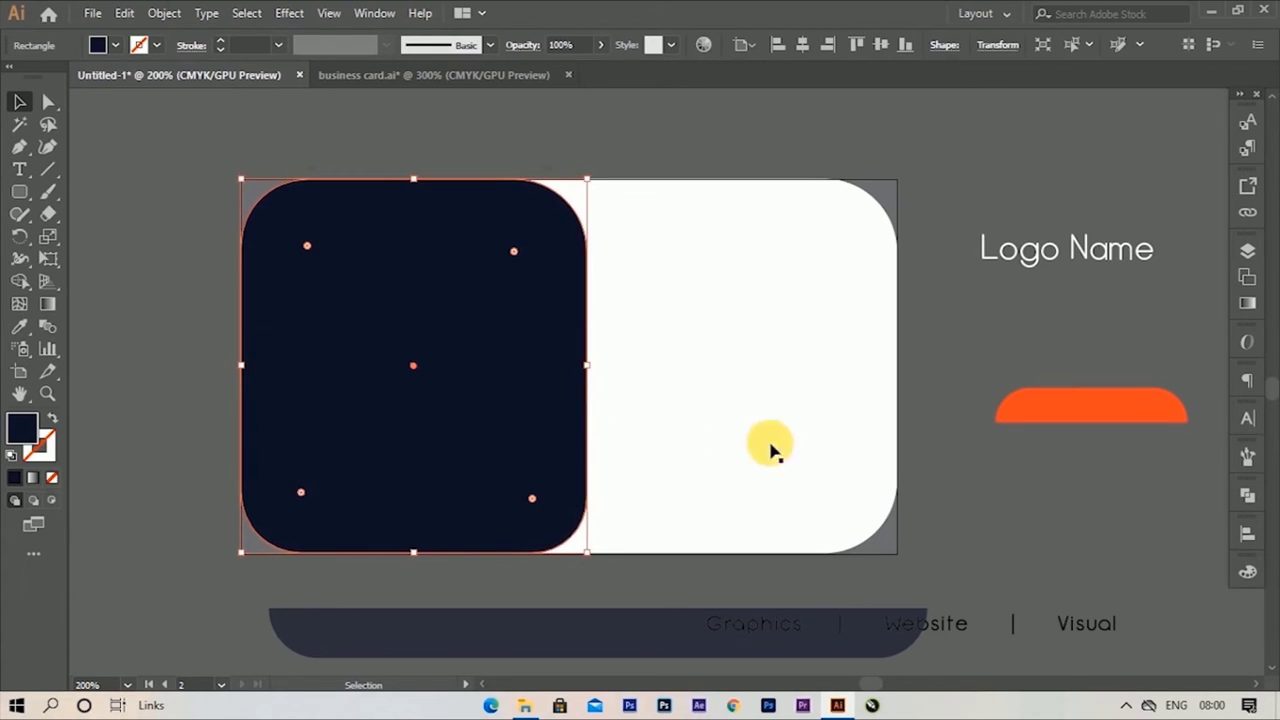
{"action": "left_click", "coordinate": [943, 436]}
{"action": "scroll", "coordinate": [786, 528], "scroll_direction": "down", "scroll_amount": 1}
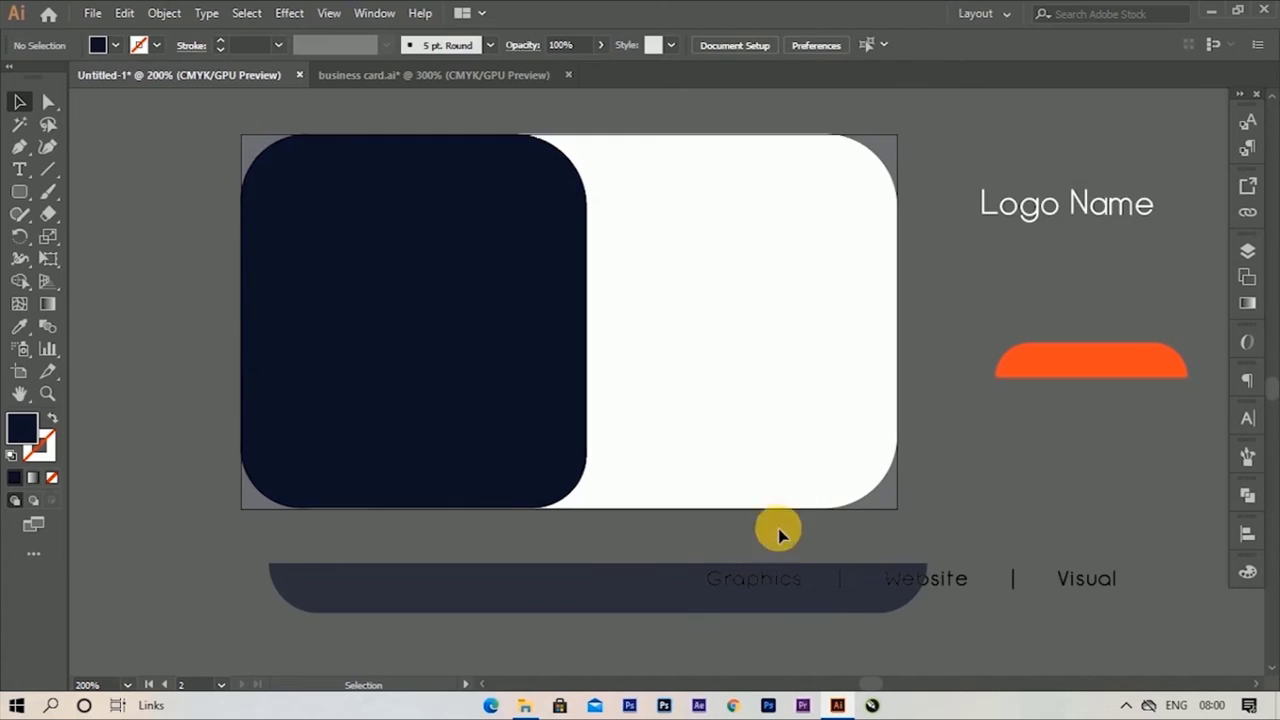
{"action": "scroll", "coordinate": [700, 457], "scroll_direction": "down", "scroll_amount": 2}
{"action": "scroll", "coordinate": [663, 537], "scroll_direction": "up", "scroll_amount": 2}
Step: Shorten the dark grey strip to about half, rotate it 90°, and move it onto the navy panel
{"action": "left_click", "coordinate": [651, 508]}
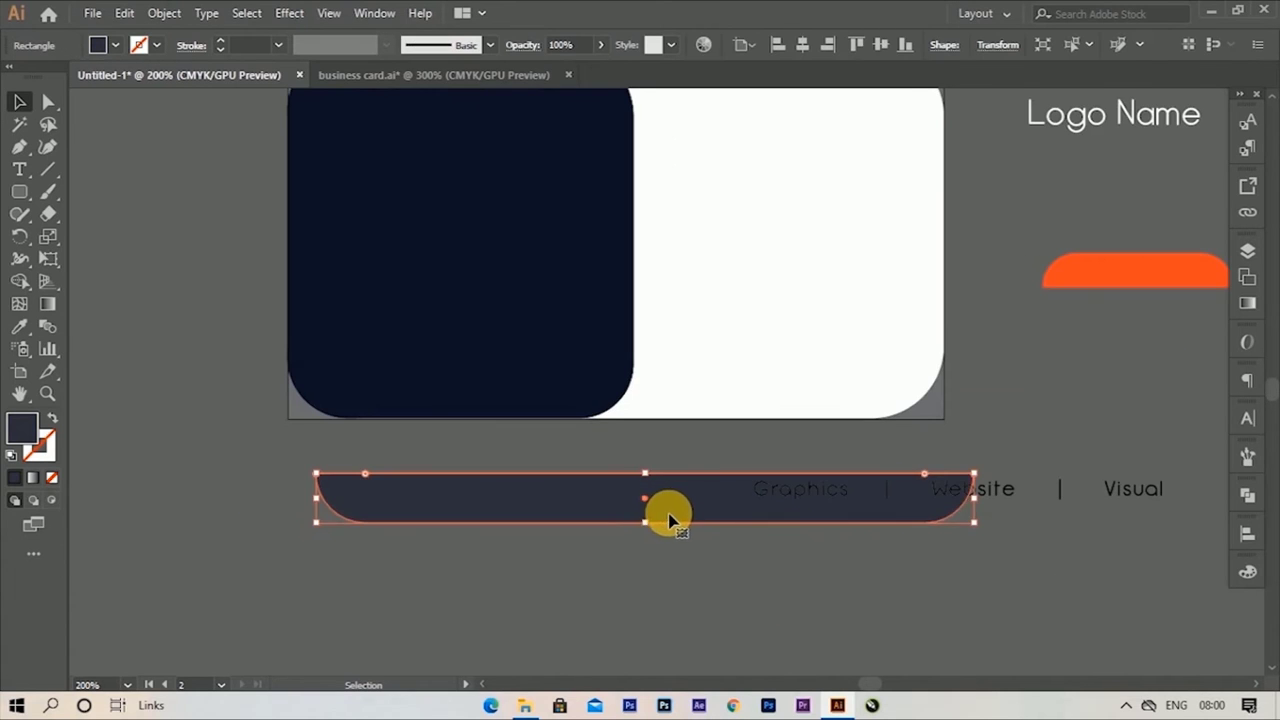
{"action": "scroll", "coordinate": [669, 518], "scroll_direction": "up", "scroll_amount": 1}
{"action": "left_click_drag", "start_coordinate": [676, 518], "coordinate": [668, 518]}
{"action": "right_click", "coordinate": [651, 569]}
{"action": "mouse_move", "coordinate": [649, 426]}
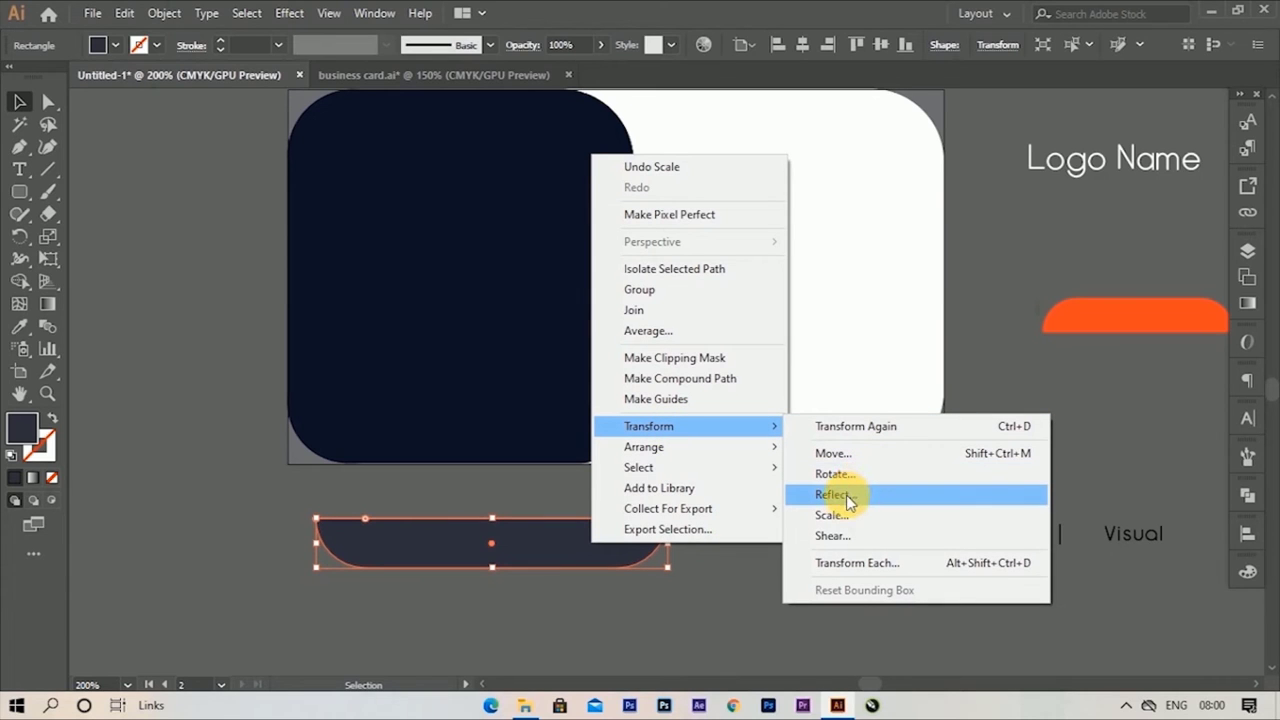
{"action": "left_click", "coordinate": [835, 474]}
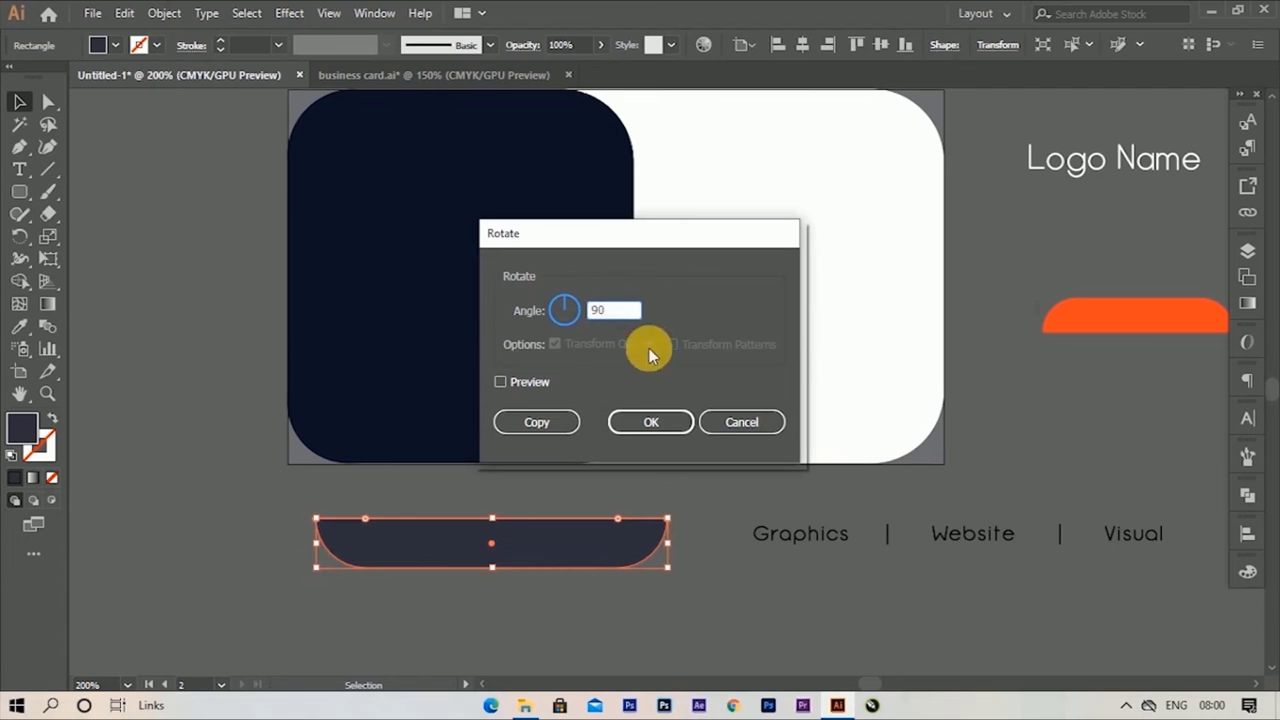
{"action": "left_click", "coordinate": [651, 421]}
{"action": "left_click_drag", "start_coordinate": [531, 594], "coordinate": [606, 357]}
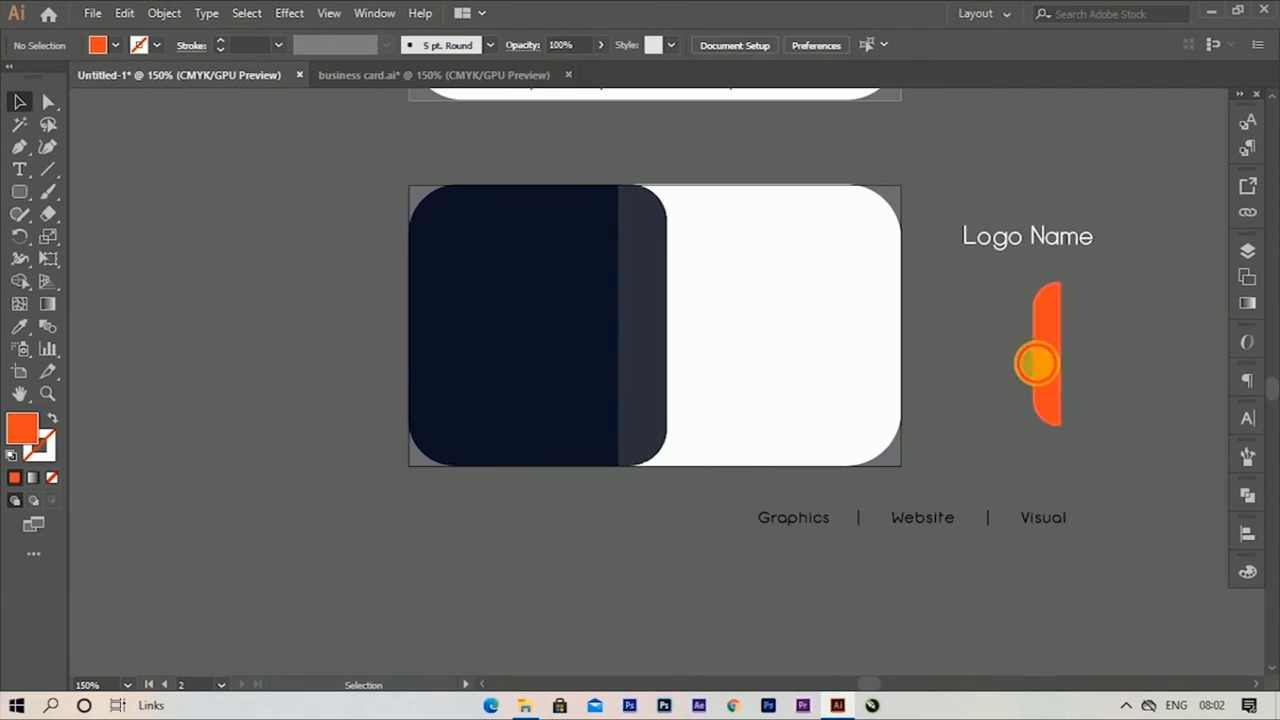
Step: Send the orange tab behind the dark strip, centre it vertically, and copy it to the card's left edge
{"action": "left_click_drag", "start_coordinate": [1037, 363], "coordinate": [610, 349]}
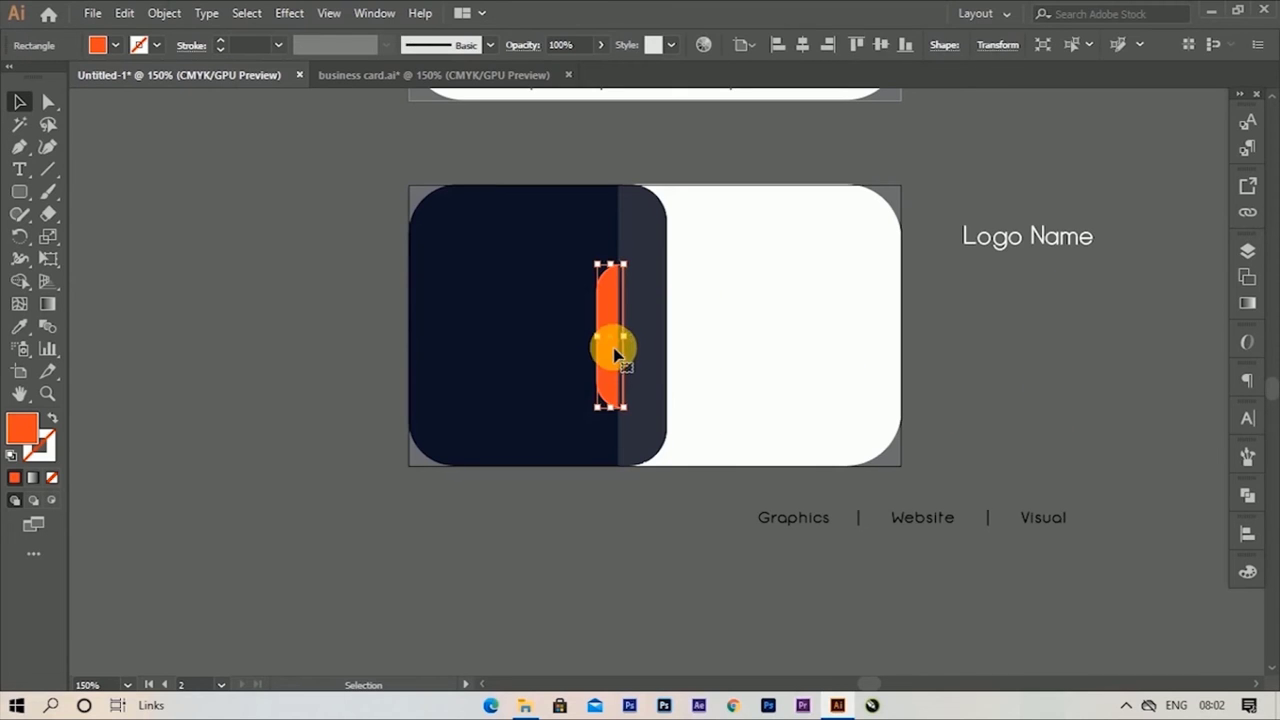
{"action": "left_click", "coordinate": [1246, 541]}
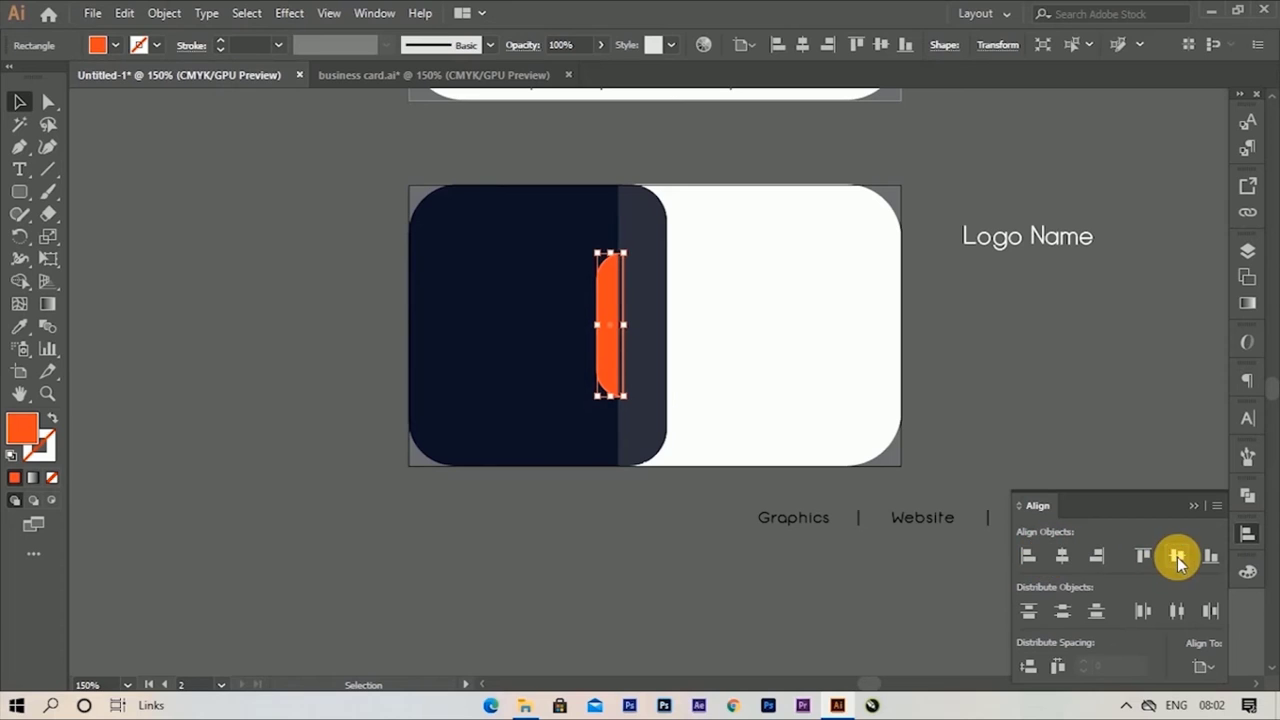
{"action": "key", "text": "ctrl+["}
{"action": "left_click", "coordinate": [1176, 455]}
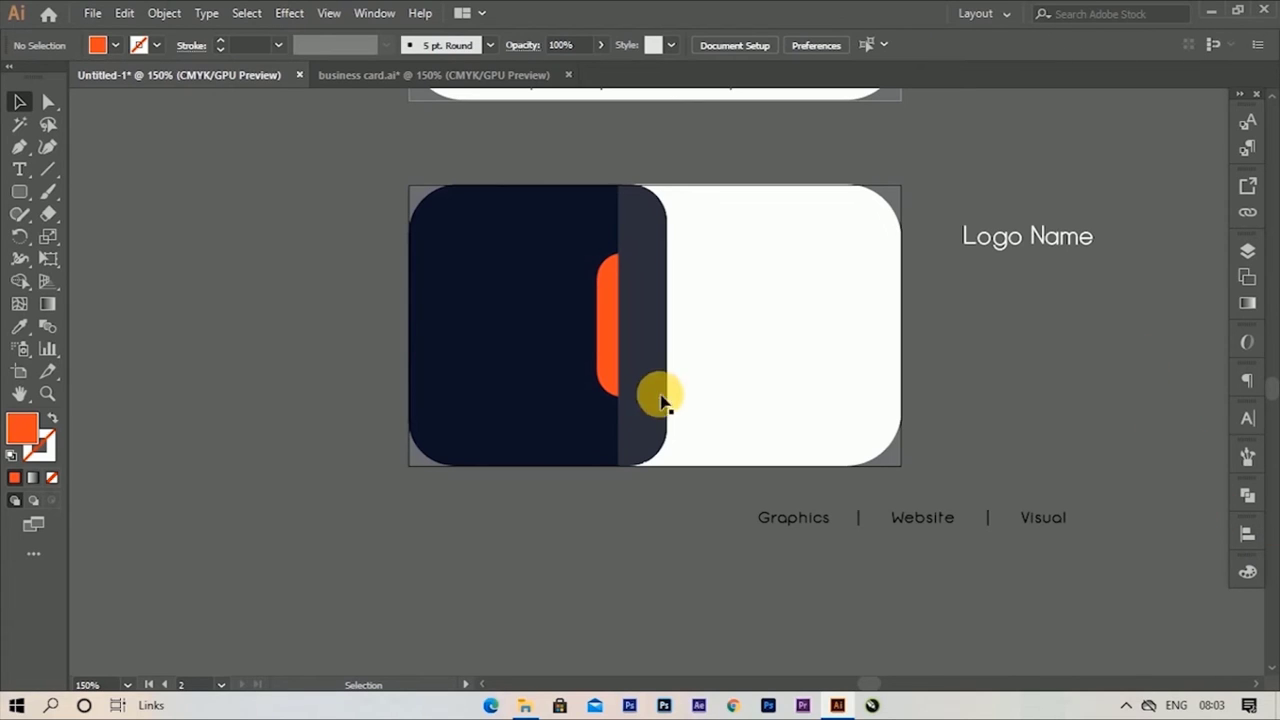
{"action": "left_click", "coordinate": [605, 348]}
{"action": "left_click_drag", "start_coordinate": [608, 342], "coordinate": [407, 352]}
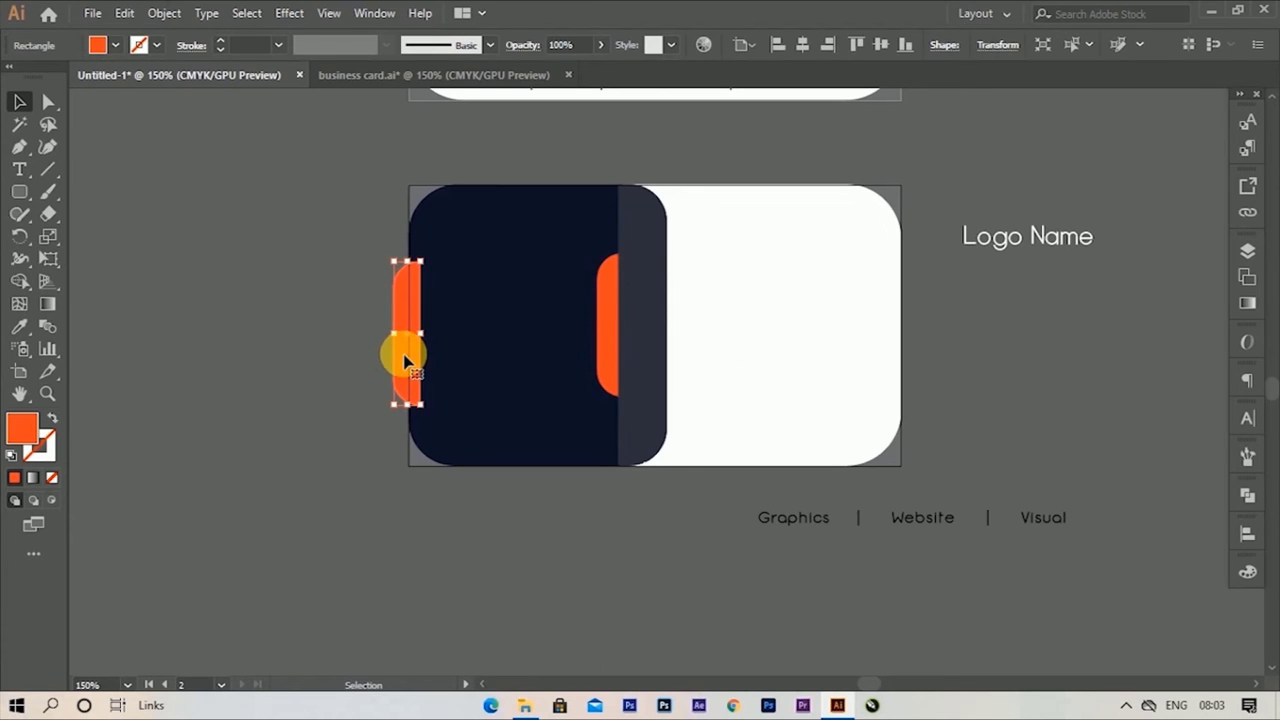
Step: Reflect the left-edge orange tab copy vertically and zoom in on it
{"action": "right_click", "coordinate": [403, 356]}
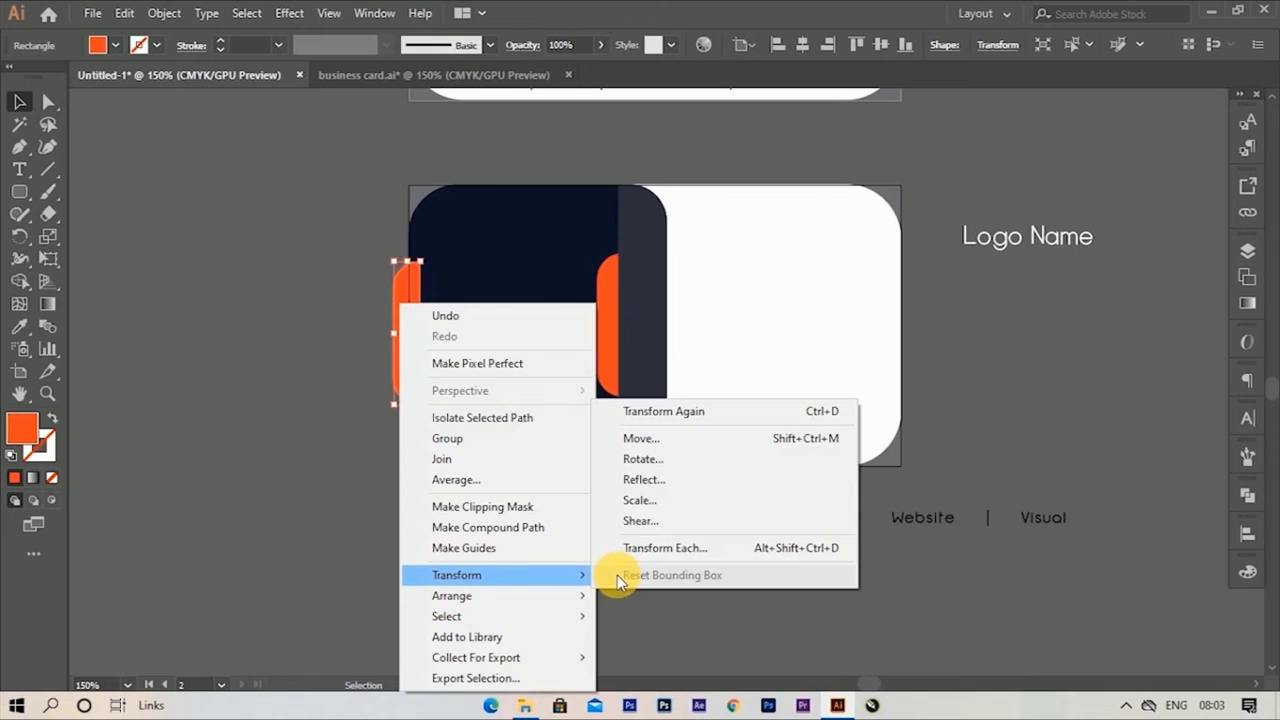
{"action": "left_click", "coordinate": [641, 480]}
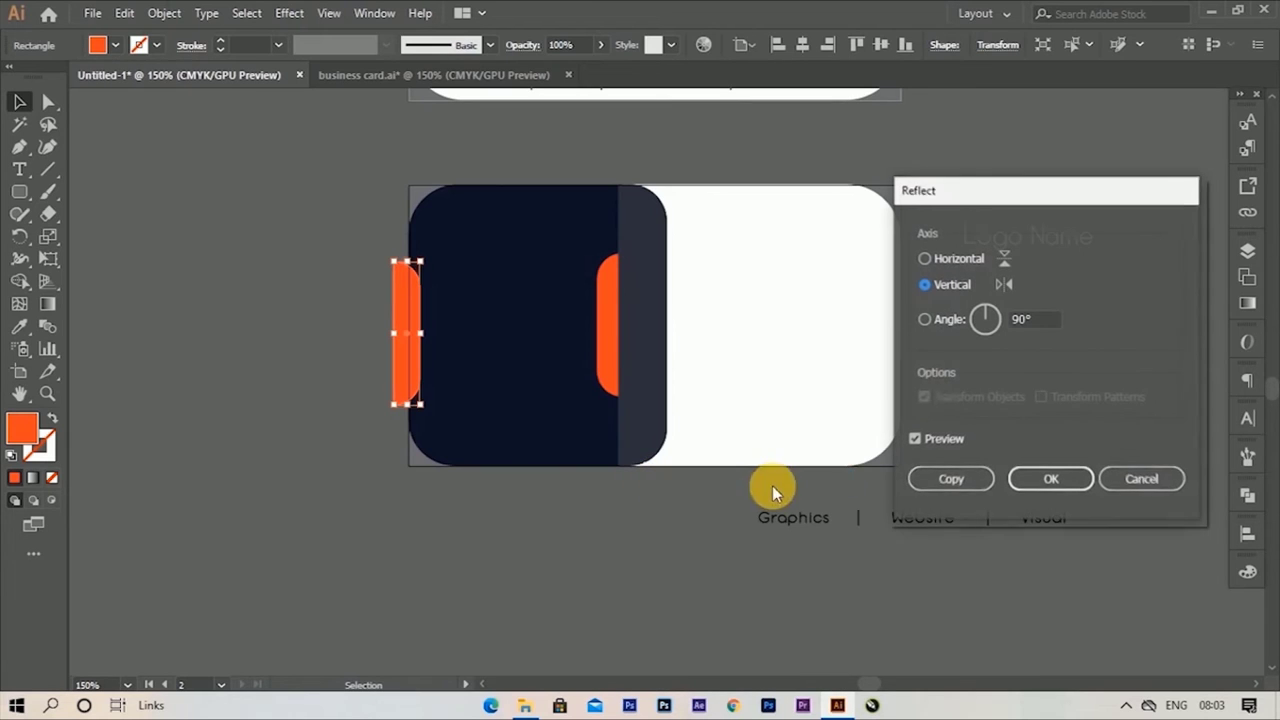
{"action": "left_click", "coordinate": [1049, 480]}
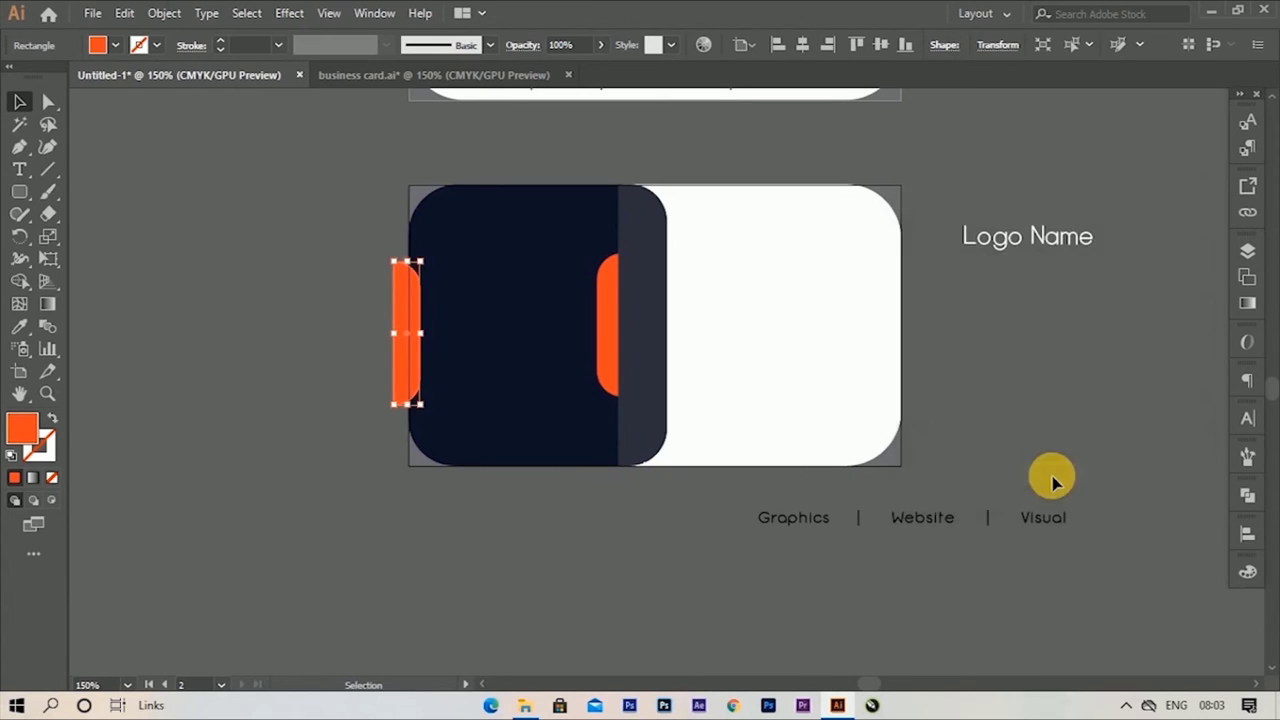
{"action": "left_click", "coordinate": [228, 427]}
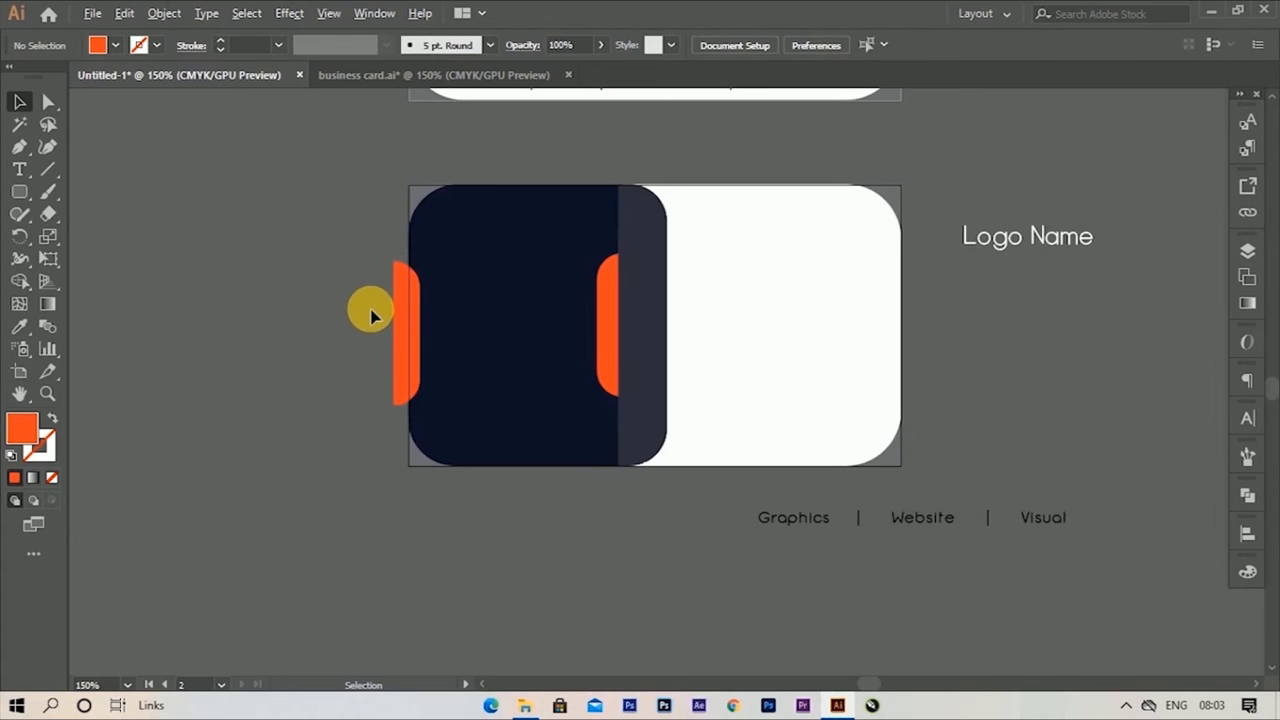
{"action": "scroll", "coordinate": [374, 309], "scroll_direction": "up", "scroll_amount": 2}
{"action": "left_click", "coordinate": [432, 335]}
{"action": "key", "text": "ctrl+plus"}
{"action": "left_click", "coordinate": [8, 66]}
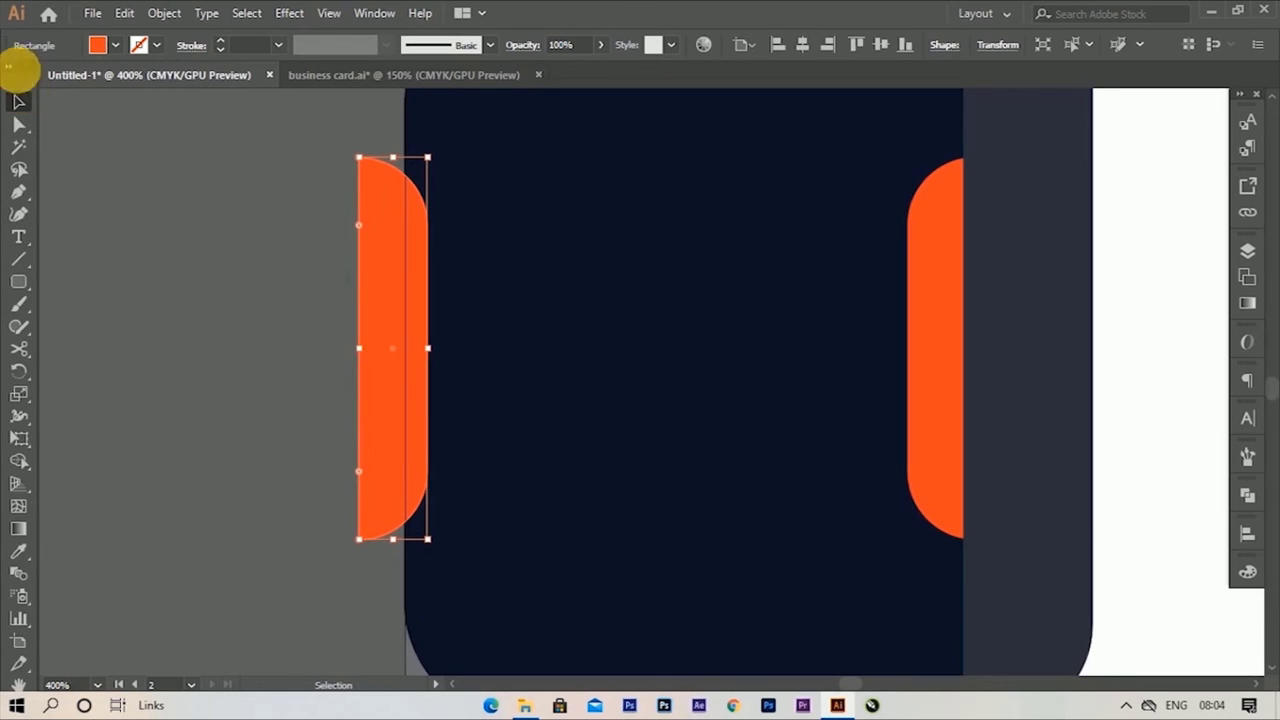
Step: Cut the left orange shape with the Scissors tool and delete the cut-off sliver
{"action": "left_click", "coordinate": [48, 213]}
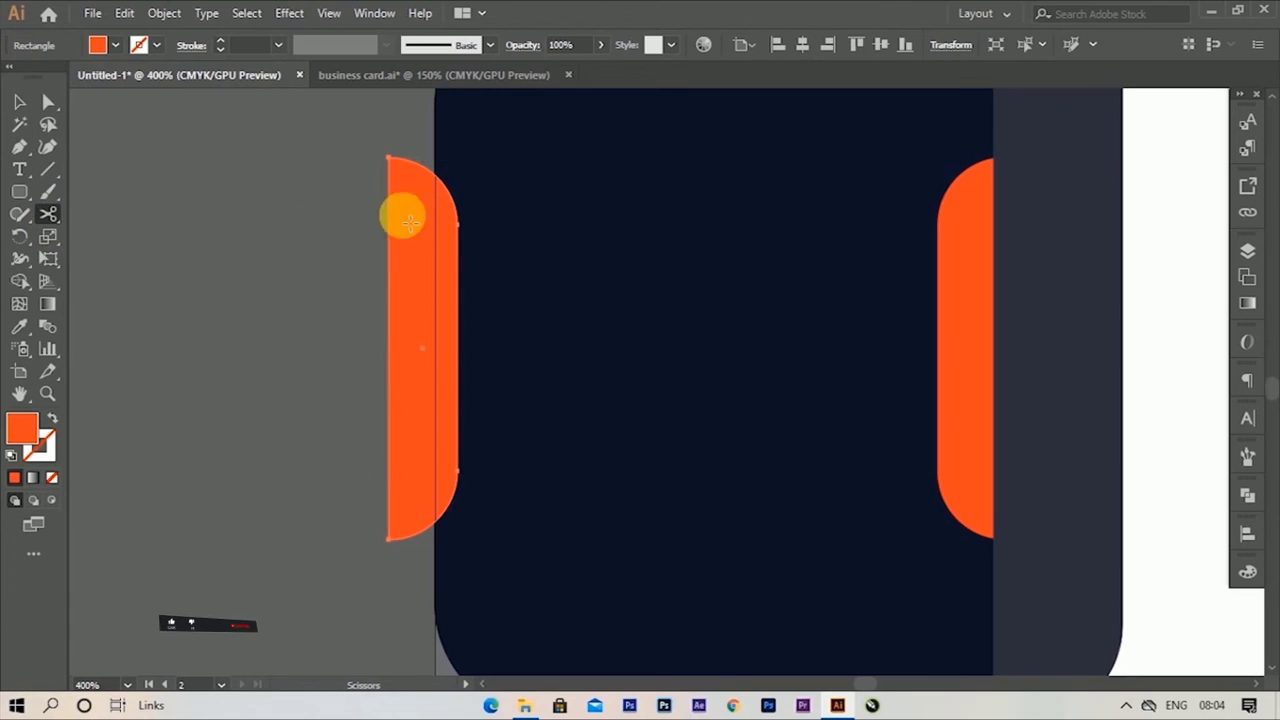
{"action": "left_click", "coordinate": [428, 174]}
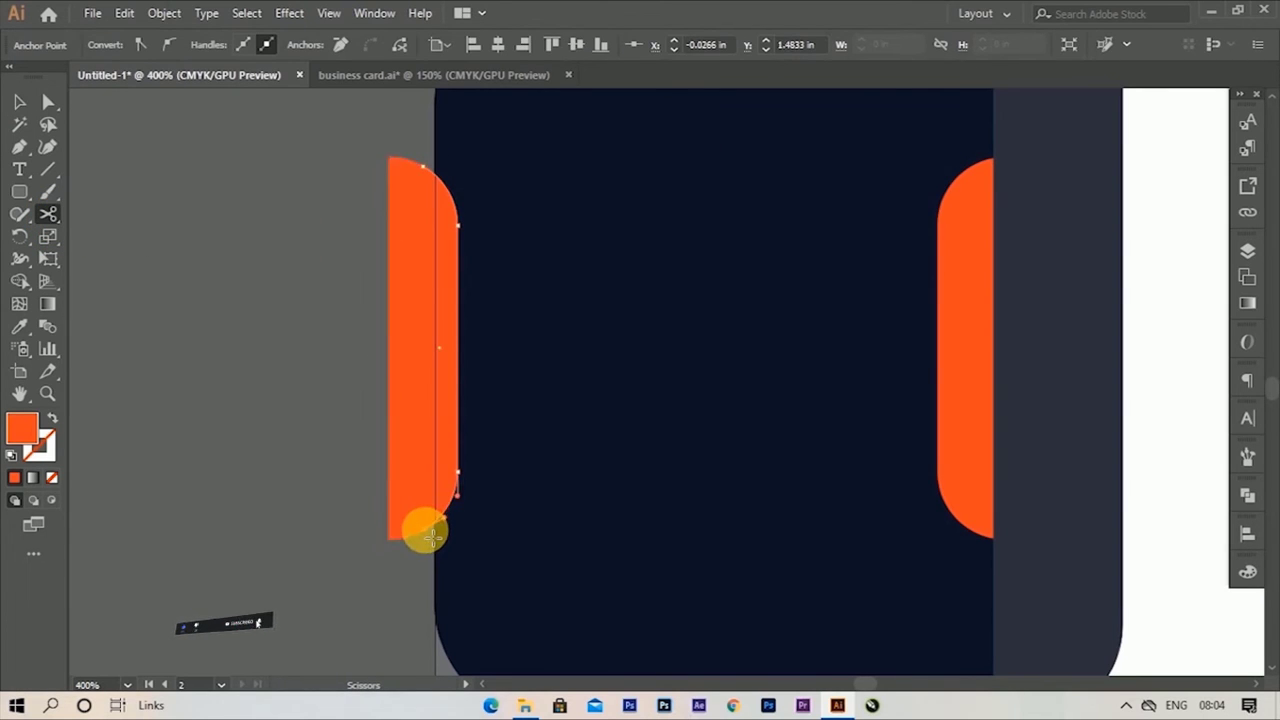
{"action": "left_click", "coordinate": [19, 101]}
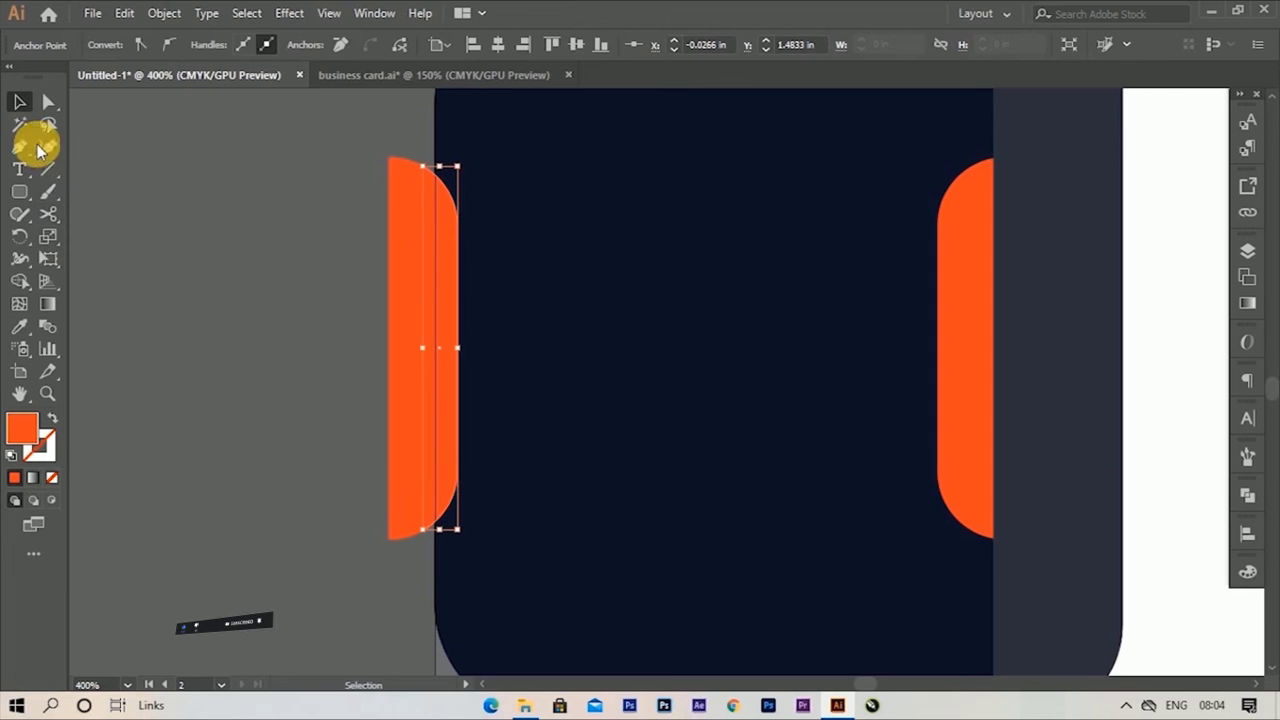
{"action": "left_click", "coordinate": [245, 365]}
{"action": "left_click", "coordinate": [397, 428]}
{"action": "left_click_drag", "start_coordinate": [397, 428], "coordinate": [311, 428]}
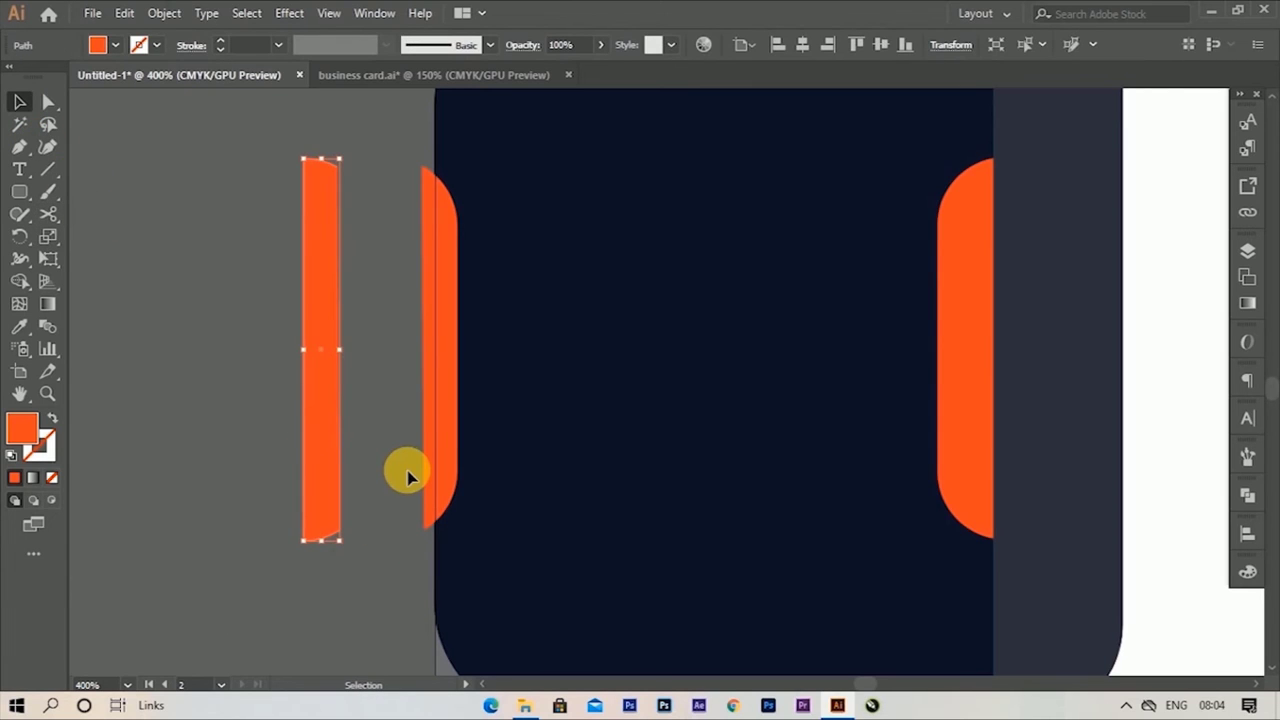
{"action": "key", "text": "Delete"}
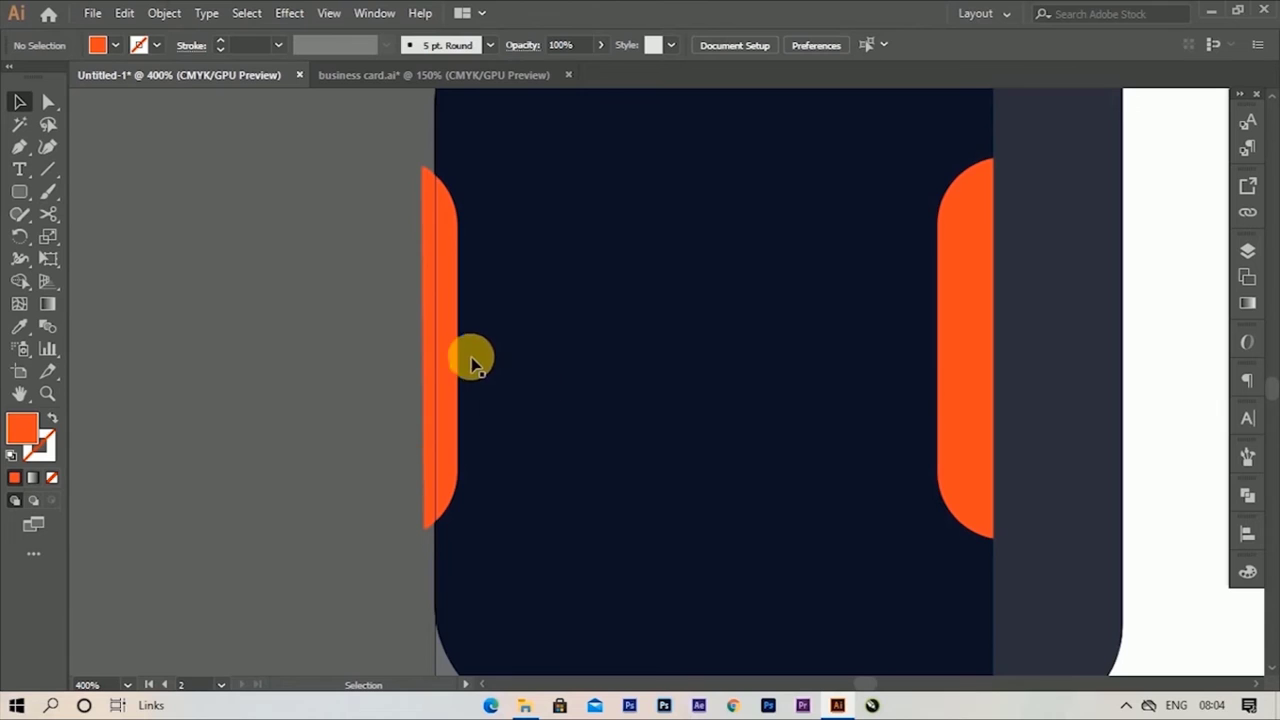
Step: Narrow the remaining left orange piece from its left side
{"action": "left_click", "coordinate": [440, 348]}
{"action": "left_click_drag", "start_coordinate": [431, 352], "coordinate": [442, 354]}
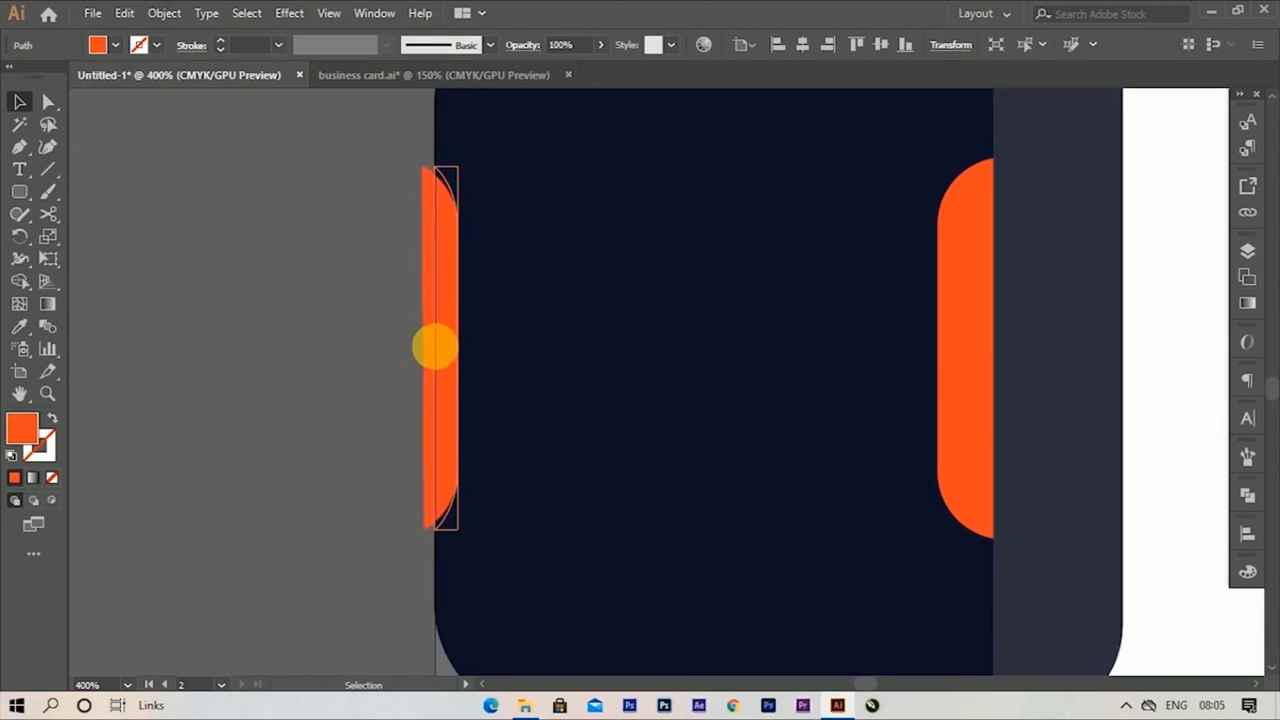
{"action": "left_click_drag", "start_coordinate": [435, 347], "coordinate": [434, 348]}
{"action": "left_click", "coordinate": [361, 384]}
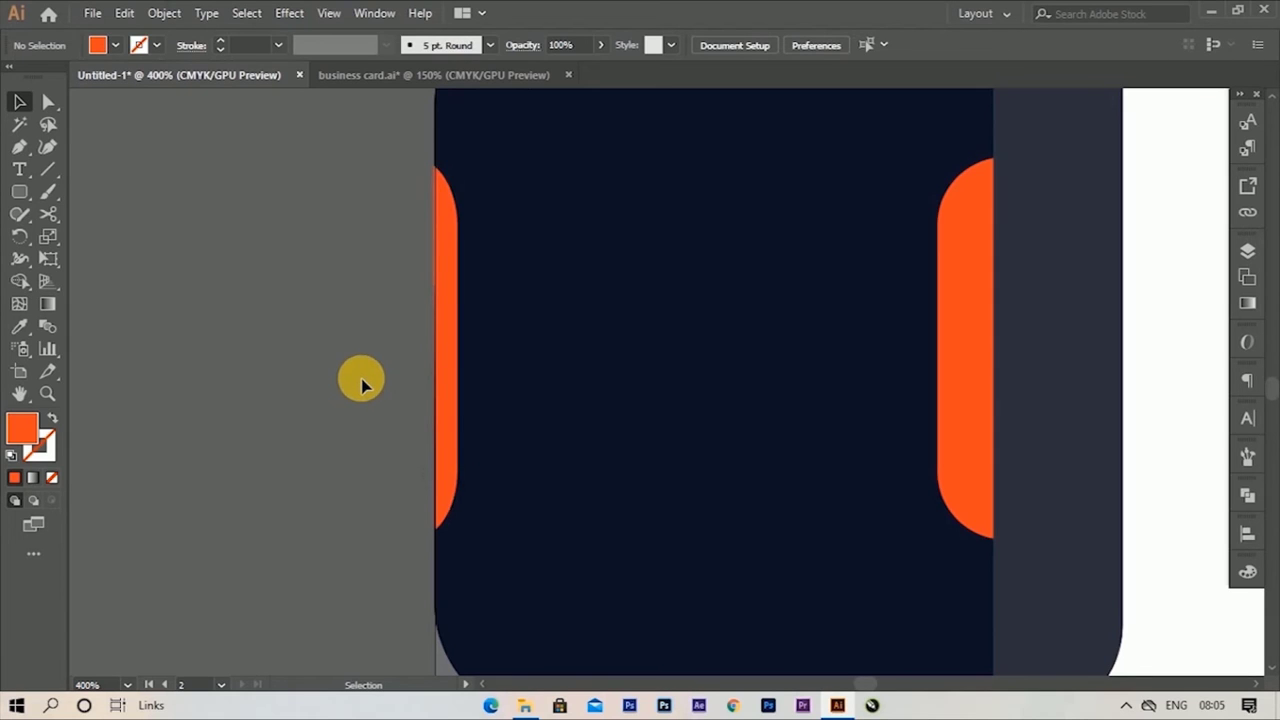
Step: Nudge the orange piece so it sits flush against the card's left edge
{"action": "scroll", "coordinate": [420, 431], "scroll_direction": "up", "scroll_amount": 3, "text": "alt"}
{"action": "scroll", "coordinate": [500, 428], "scroll_direction": "up", "scroll_amount": 3, "text": "alt"}
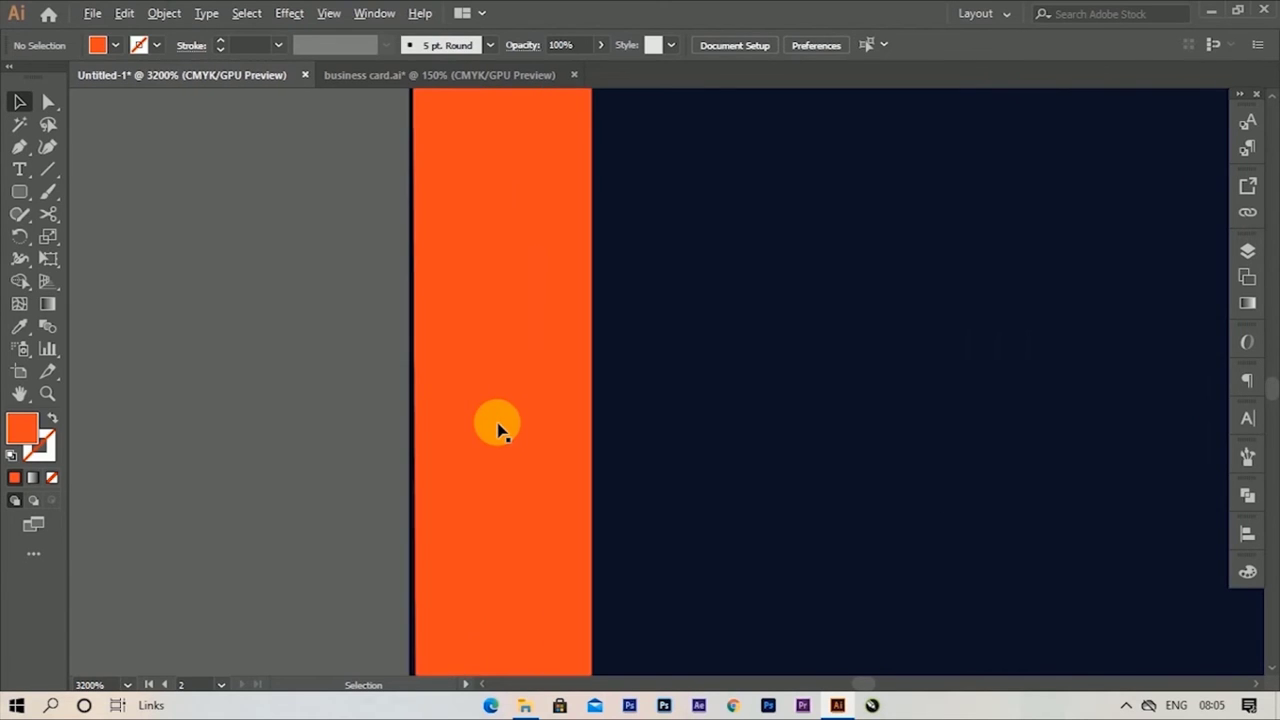
{"action": "left_click", "coordinate": [500, 428]}
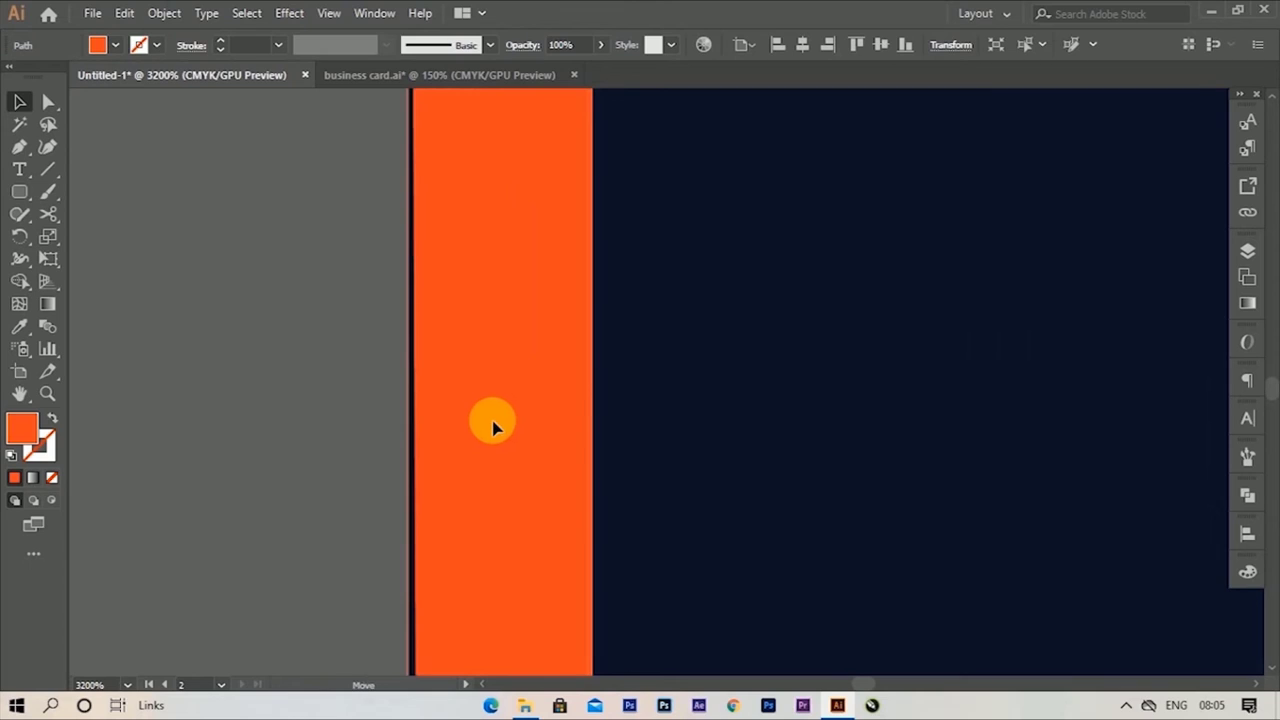
{"action": "left_click_drag", "start_coordinate": [490, 428], "coordinate": [490, 428]}
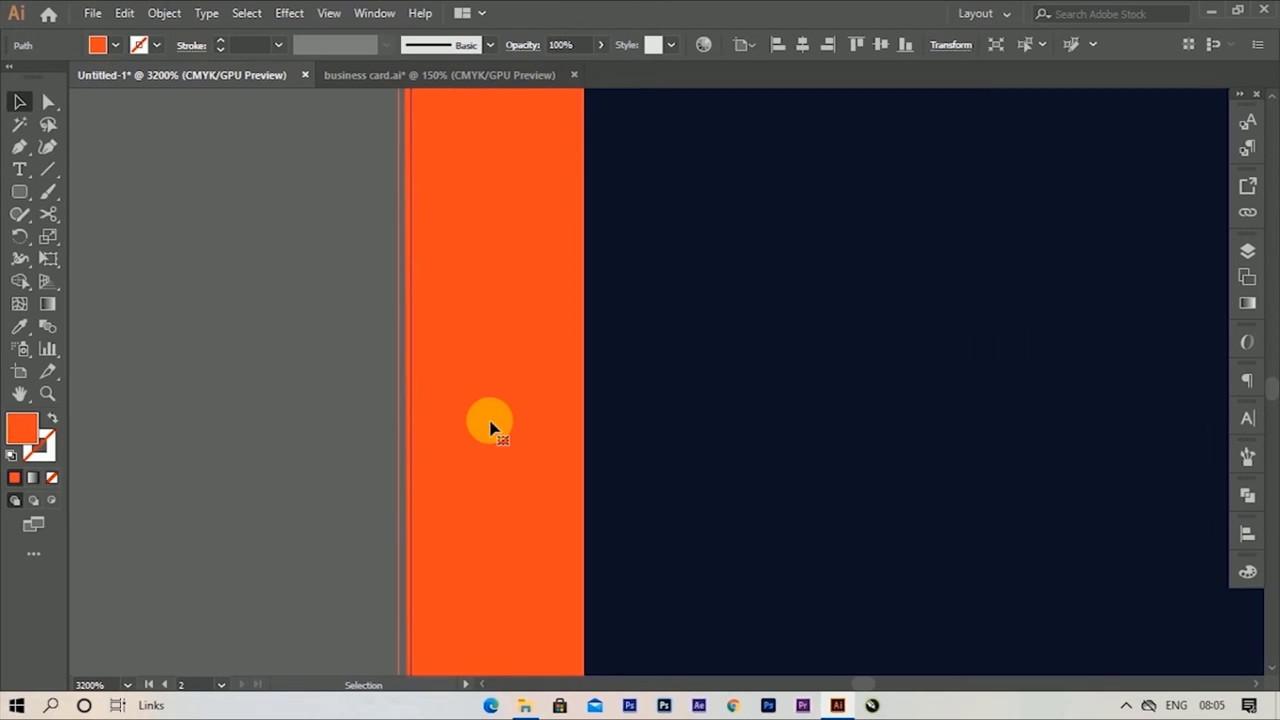
{"action": "key", "text": "Right"}
{"action": "key", "text": "Left"}
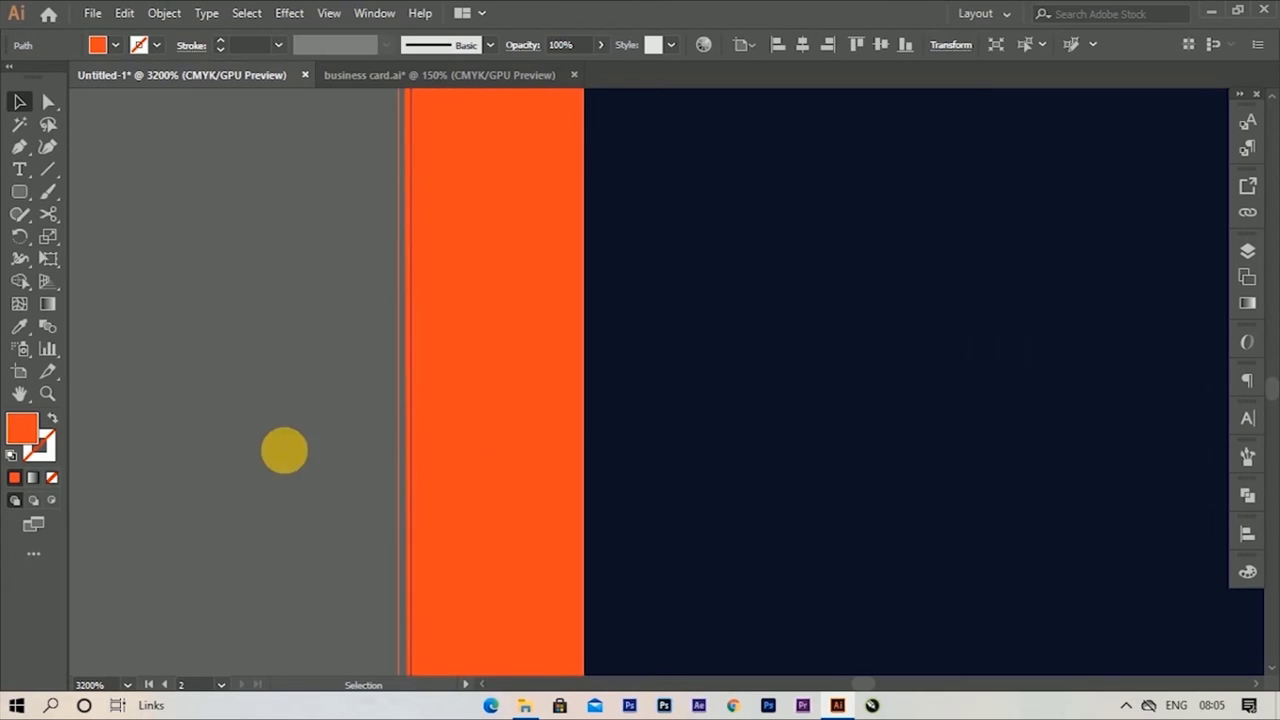
{"action": "left_click", "coordinate": [300, 455]}
{"action": "scroll", "coordinate": [308, 458], "scroll_direction": "down", "scroll_amount": 2, "text": "alt"}
{"action": "scroll", "coordinate": [308, 458], "scroll_direction": "down", "scroll_amount": 2, "text": "alt"}
{"action": "scroll", "coordinate": [308, 458], "scroll_direction": "down", "scroll_amount": 1, "text": "alt"}
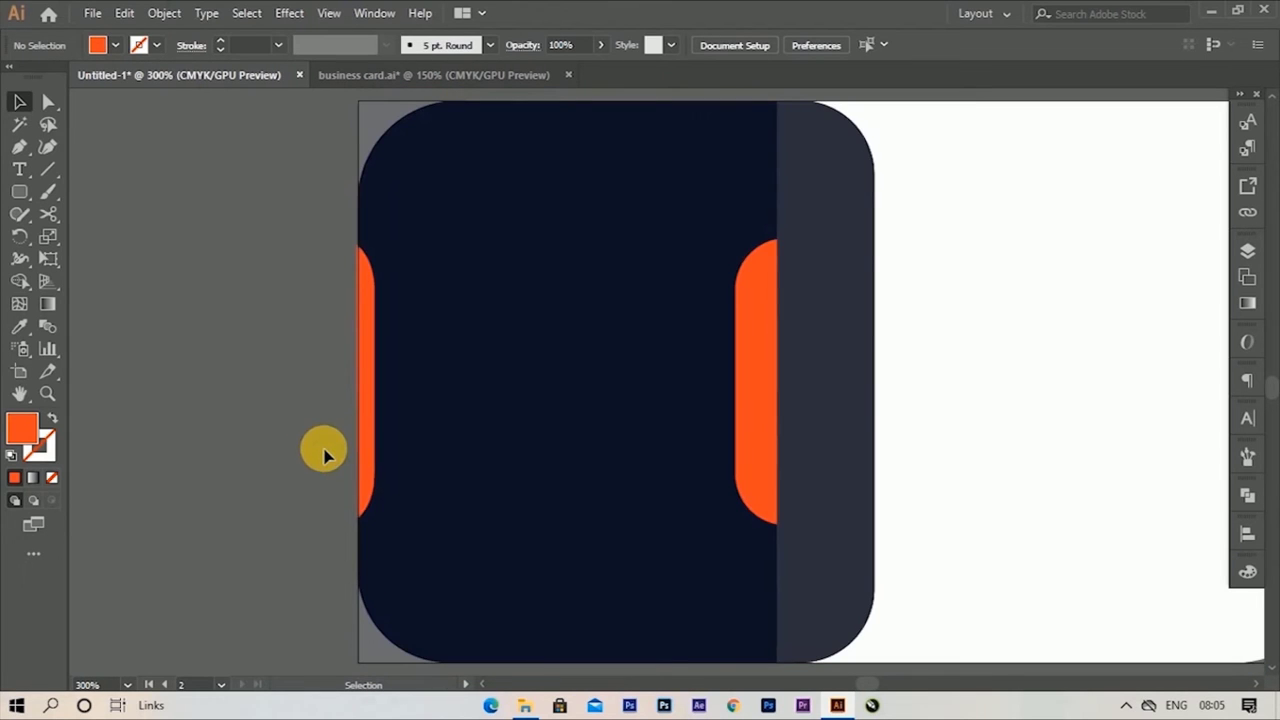
Step: Duplicate the orange half-pill onto the white side's right edge and make it narrower
{"action": "scroll", "coordinate": [310, 447], "scroll_direction": "down", "scroll_amount": 1, "text": "alt"}
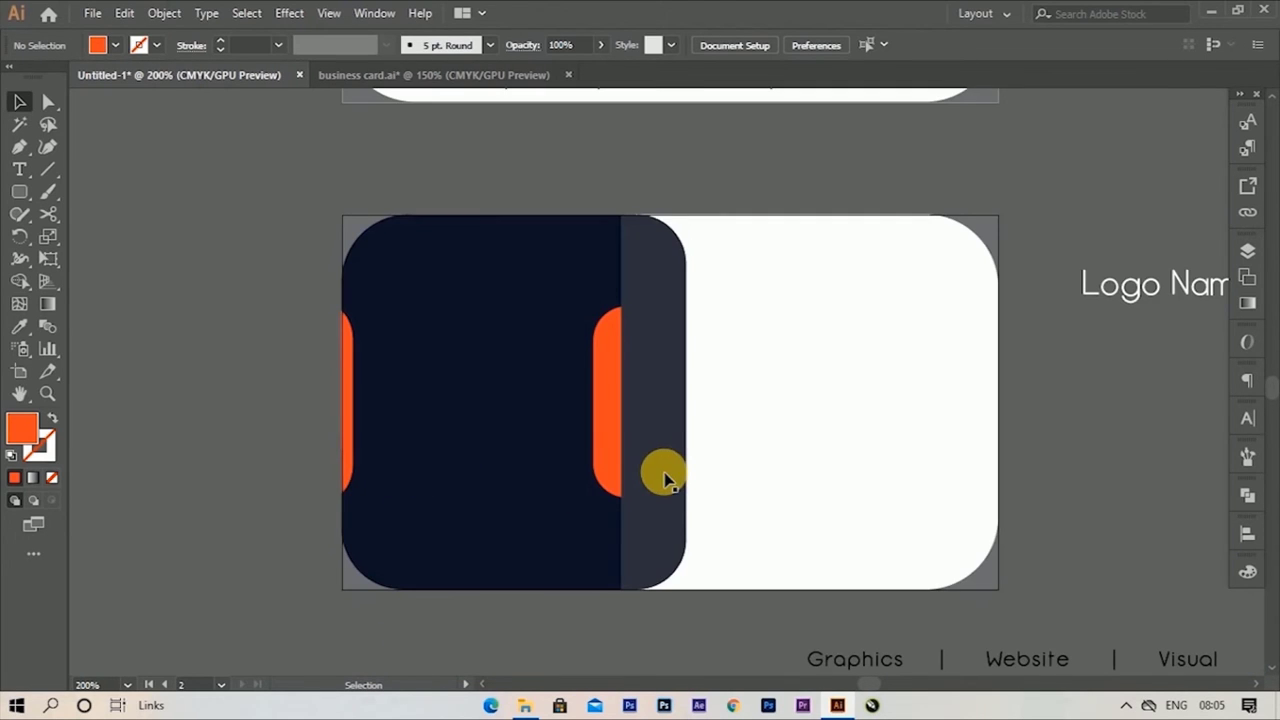
{"action": "scroll", "coordinate": [663, 477], "scroll_direction": "up", "scroll_amount": 1, "text": "alt"}
{"action": "scroll", "coordinate": [663, 477], "scroll_direction": "down", "scroll_amount": 1, "text": "alt"}
{"action": "left_click", "coordinate": [601, 437]}
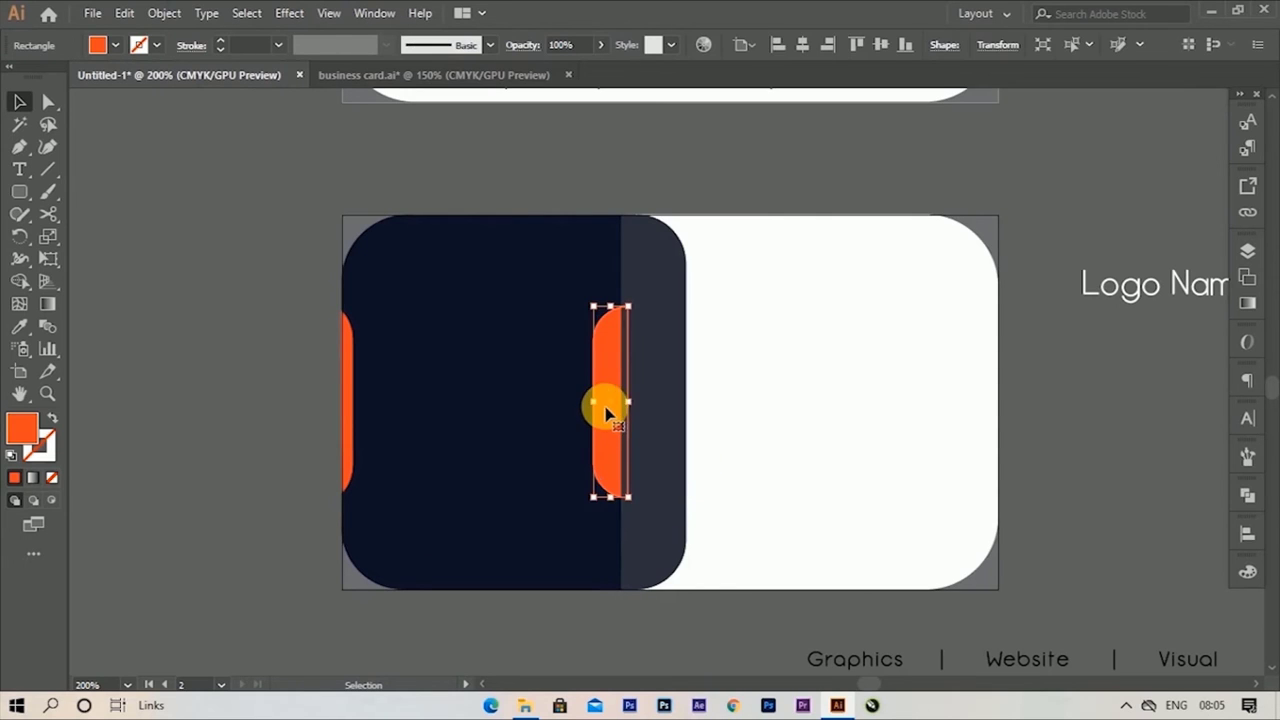
{"action": "left_click_drag", "start_coordinate": [607, 397], "coordinate": [995, 399]}
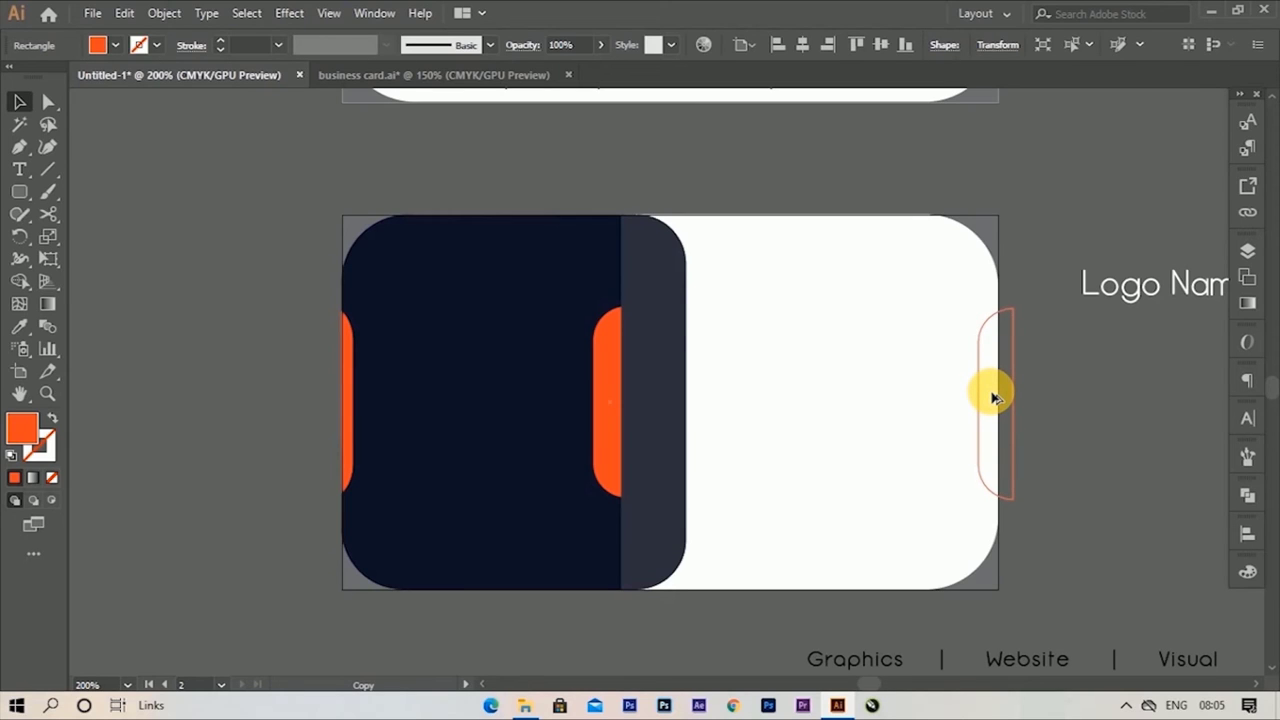
{"action": "left_click_drag", "start_coordinate": [993, 396], "coordinate": [993, 396]}
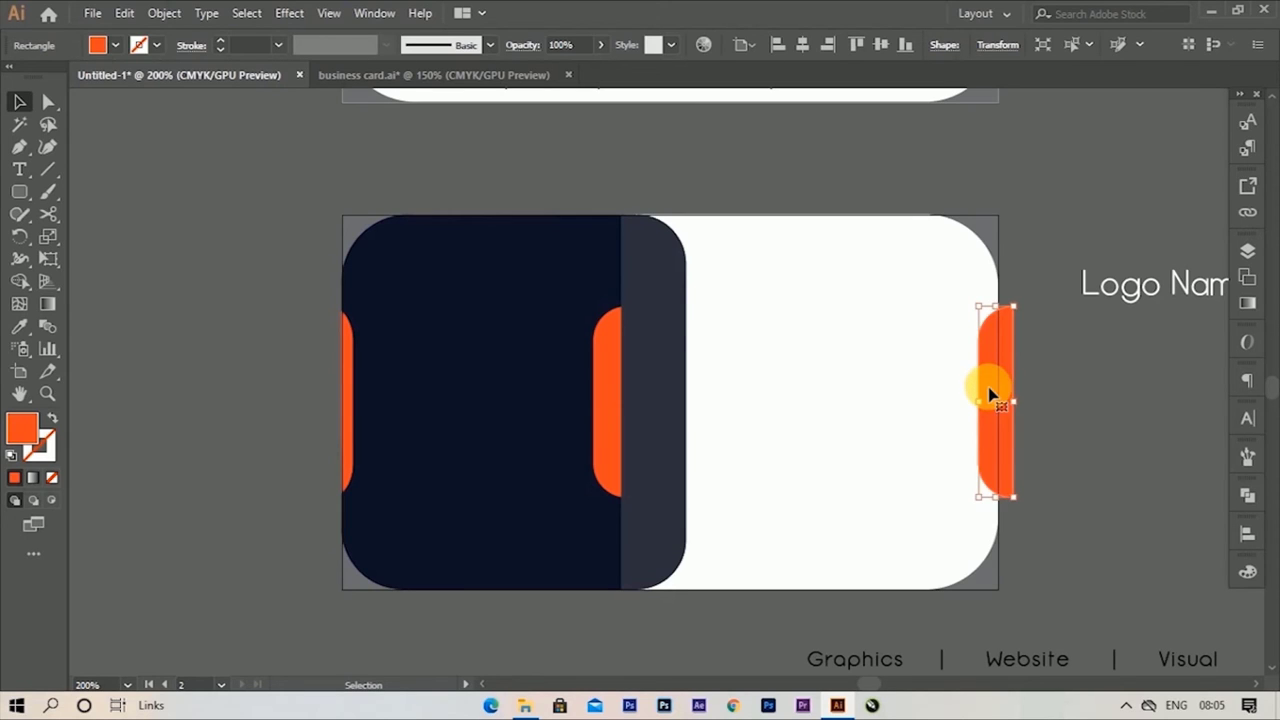
{"action": "left_click_drag", "start_coordinate": [1014, 403], "coordinate": [998, 410]}
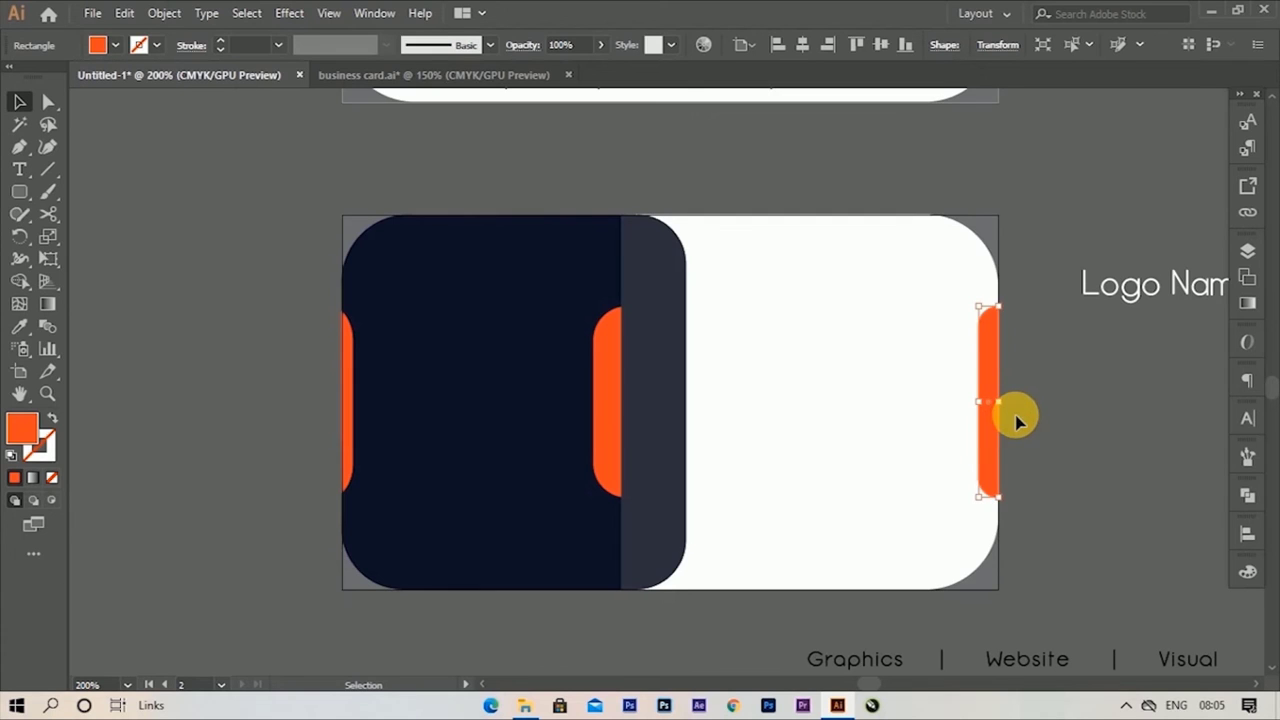
Step: Recolour the copied tab grey using the Eyedropper and Fill swatches
{"action": "left_click", "coordinate": [19, 326]}
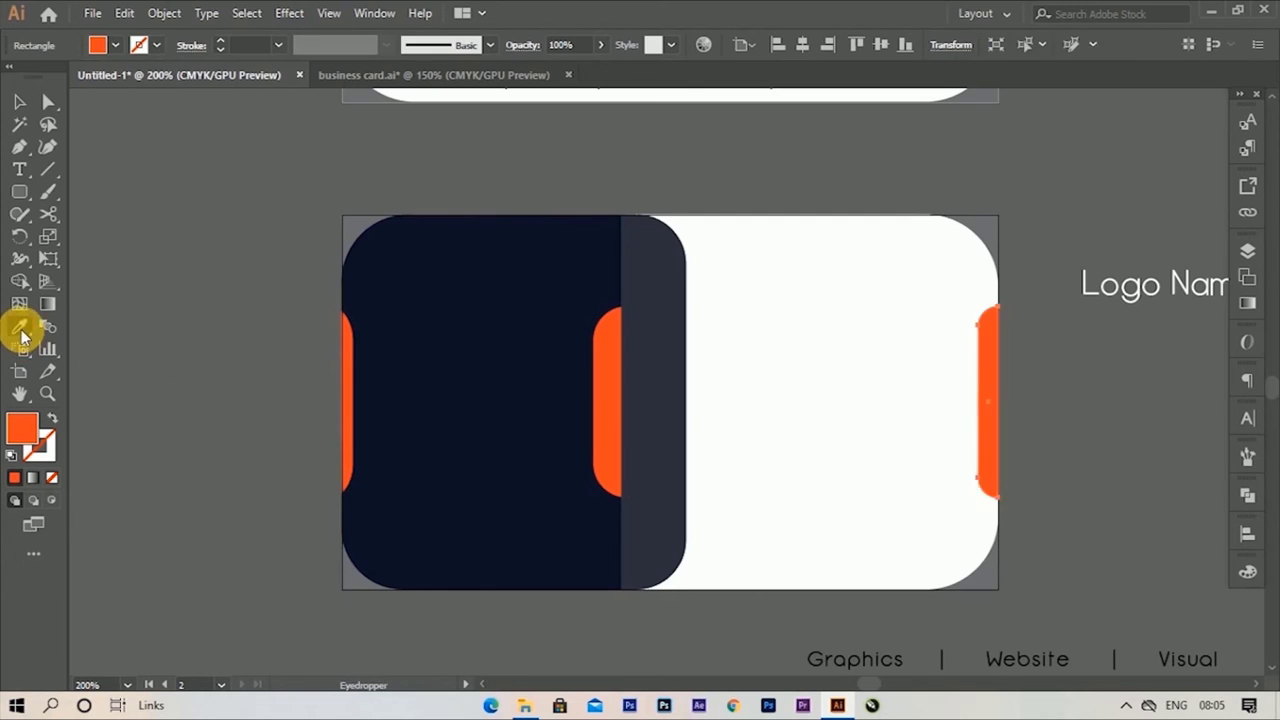
{"action": "left_click", "coordinate": [664, 430]}
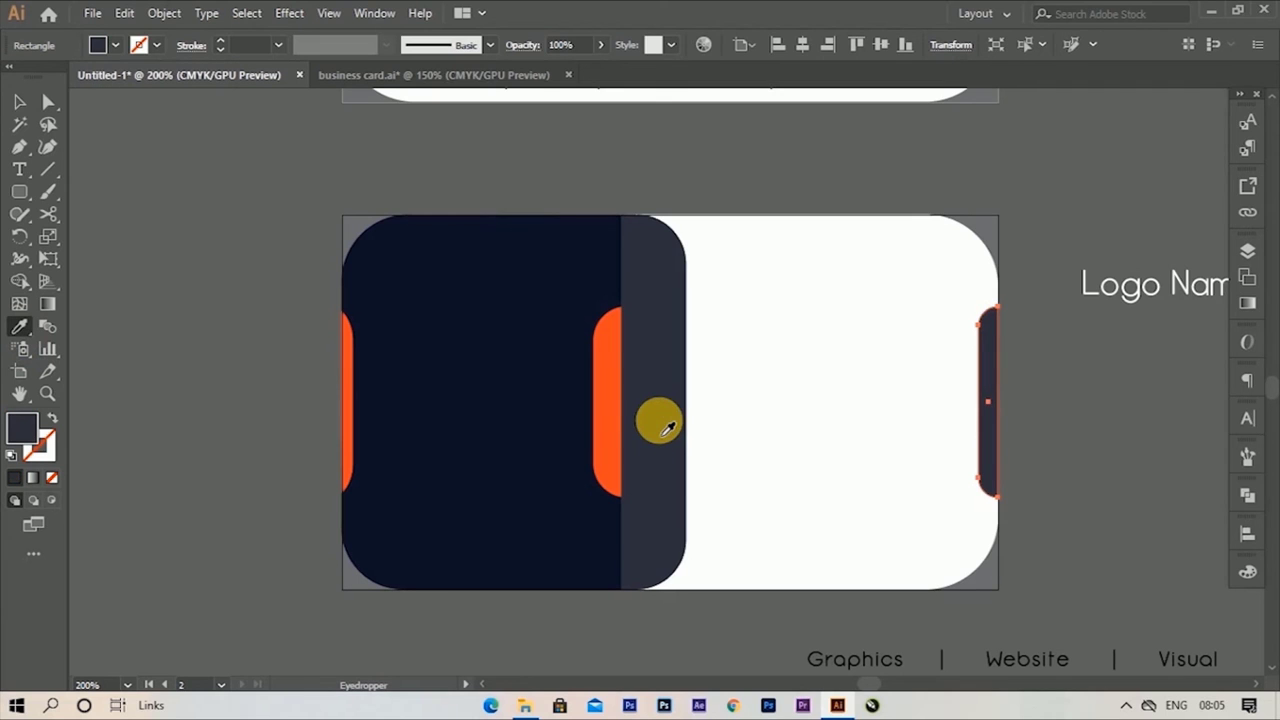
{"action": "left_click", "coordinate": [108, 45]}
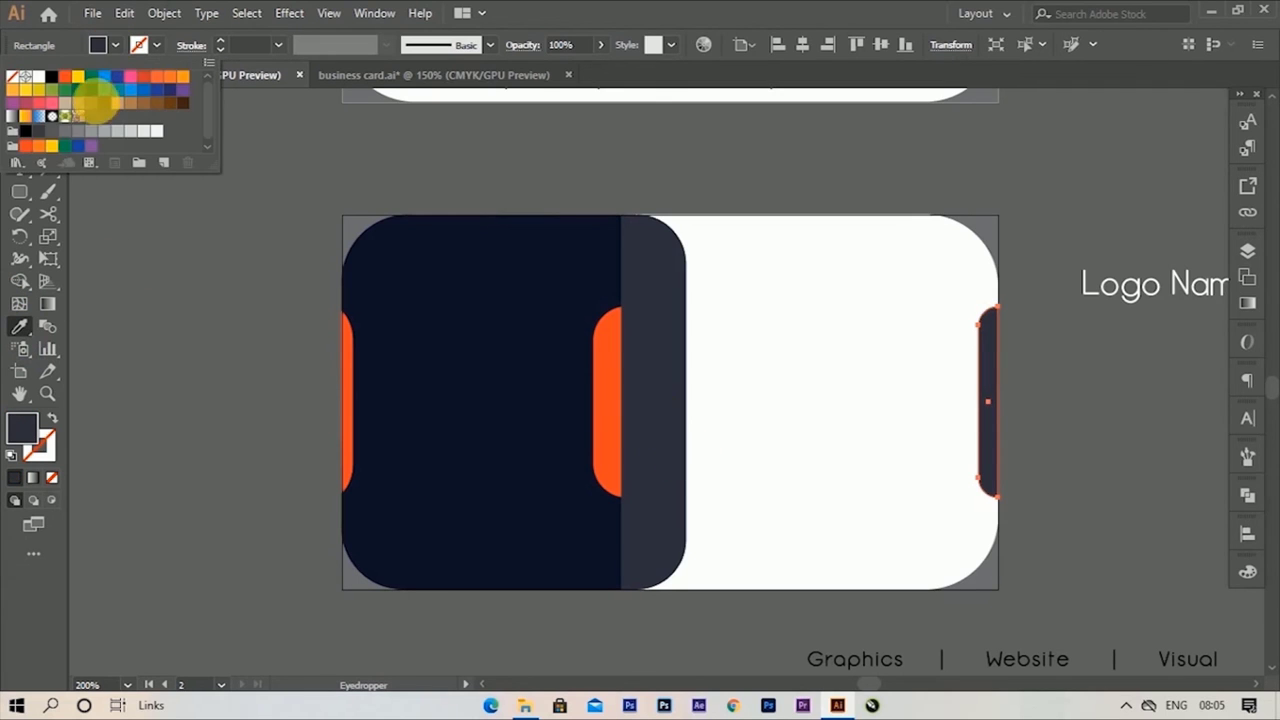
{"action": "left_click", "coordinate": [53, 131]}
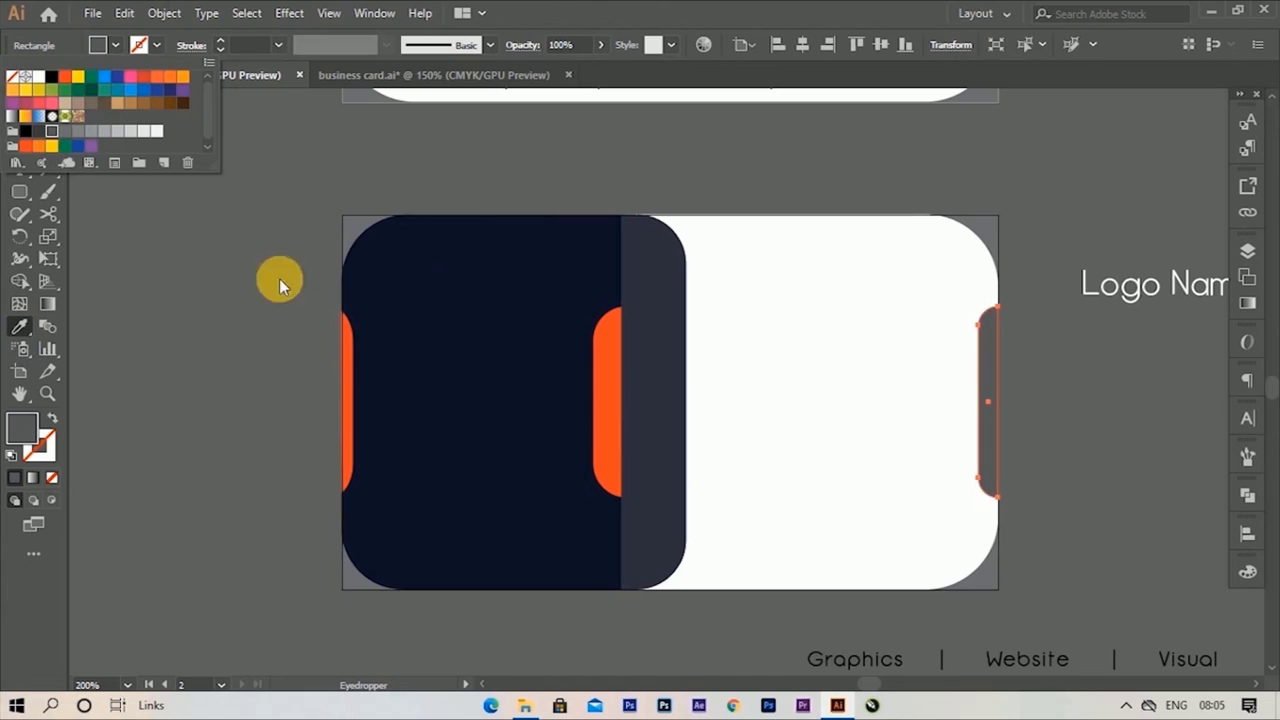
{"action": "left_click", "coordinate": [249, 204]}
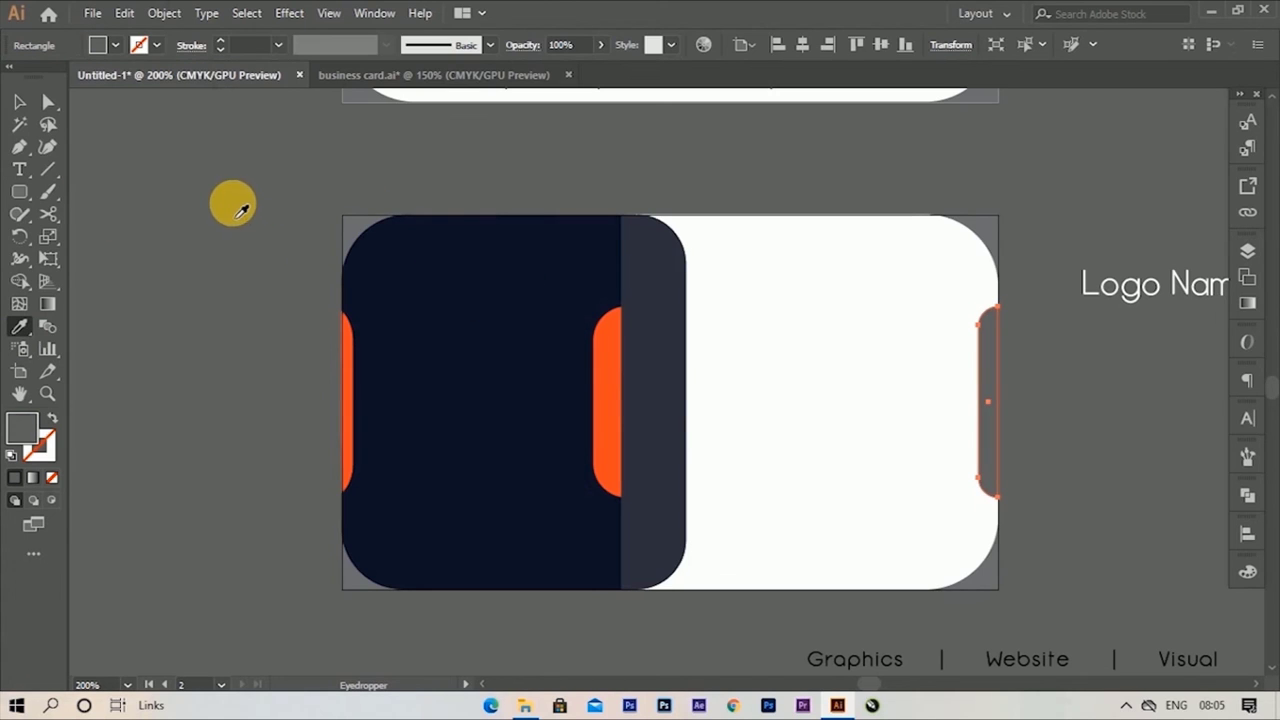
{"action": "left_click", "coordinate": [20, 101]}
{"action": "left_click", "coordinate": [120, 165]}
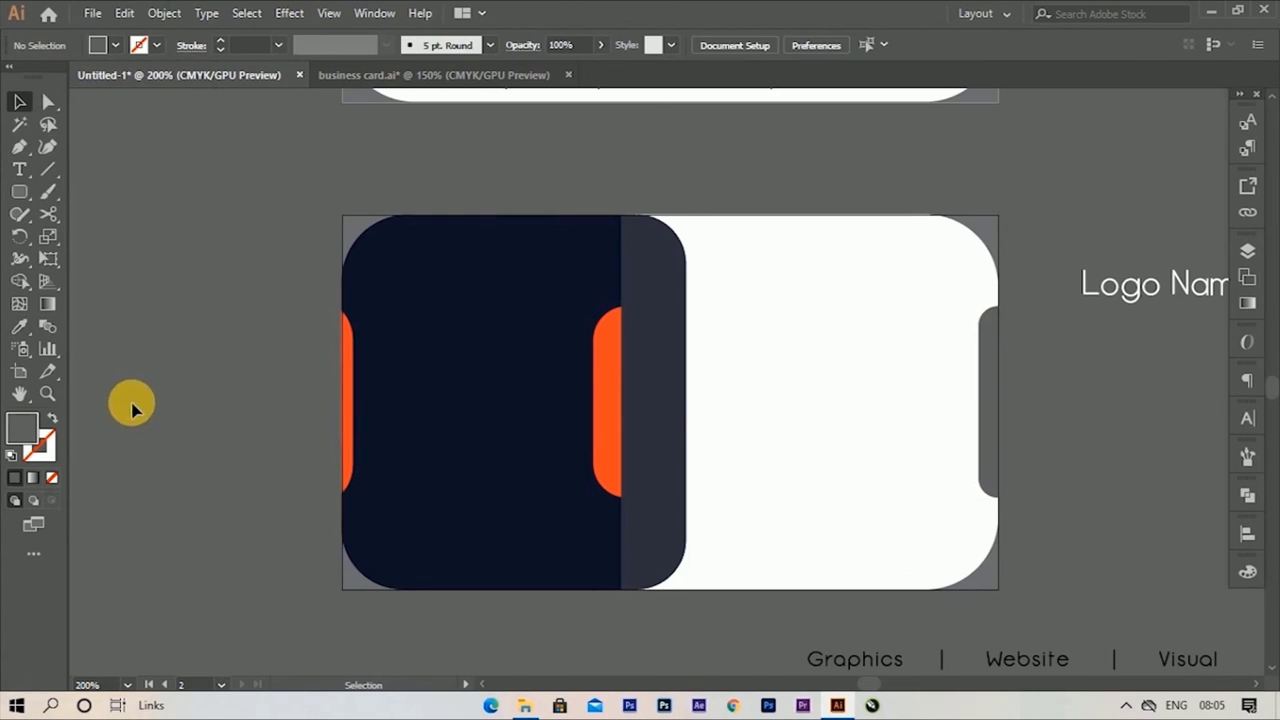
{"action": "key", "text": "ctrl+plus"}
{"action": "left_click", "coordinate": [18, 192]}
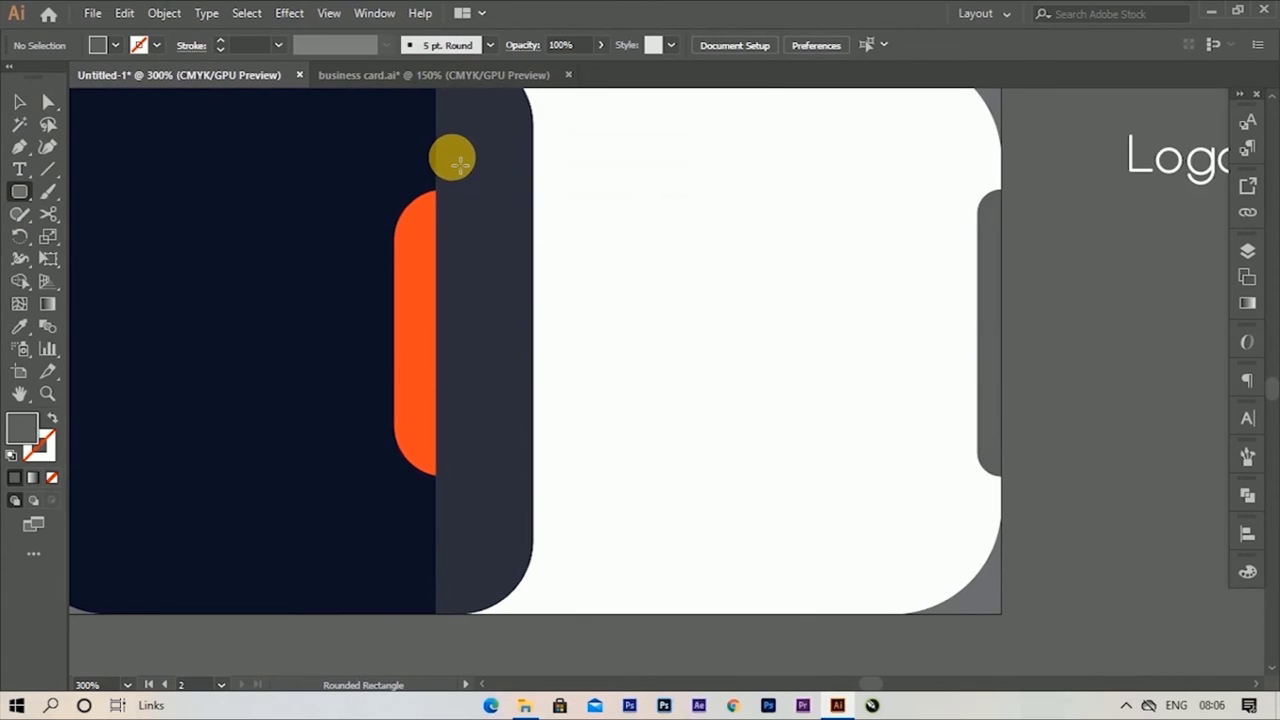
Step: Draw a tall rounded rectangle on the dark strip and fill it White
{"action": "left_click_drag", "start_coordinate": [458, 158], "coordinate": [513, 503]}
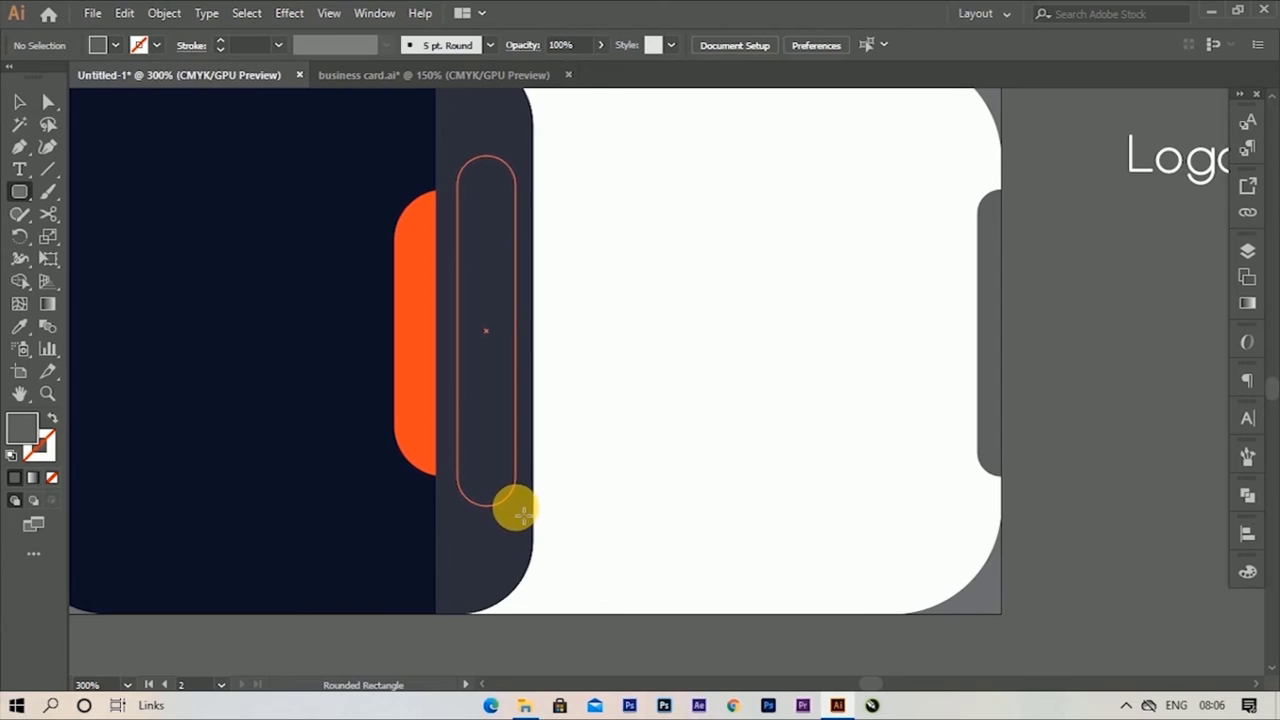
{"action": "left_click_drag", "start_coordinate": [520, 513], "coordinate": [515, 509]}
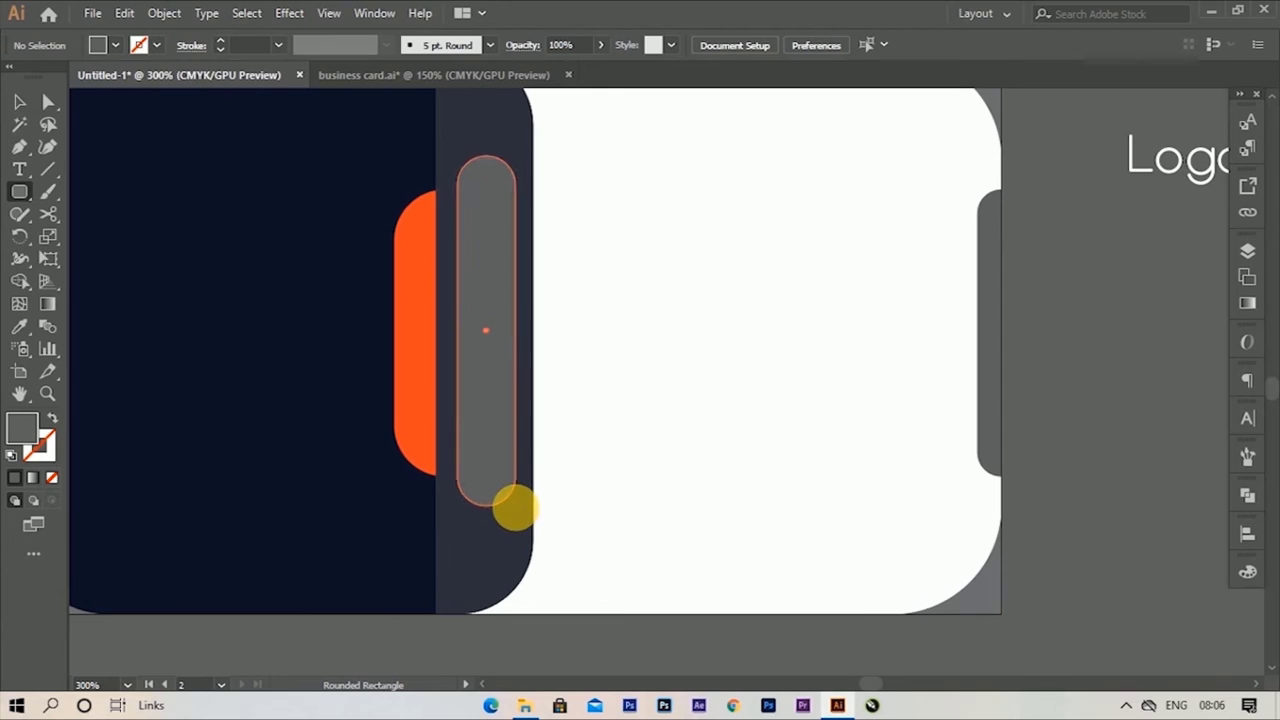
{"action": "left_click", "coordinate": [115, 45]}
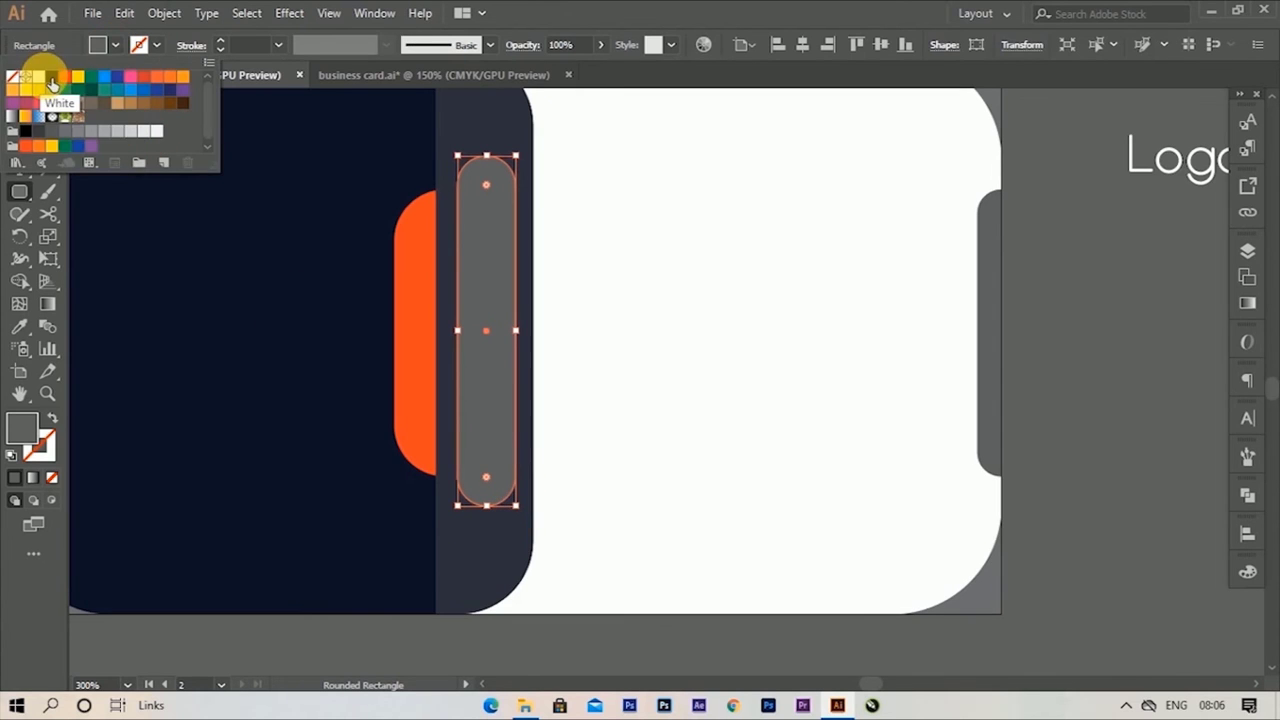
{"action": "left_click", "coordinate": [50, 80]}
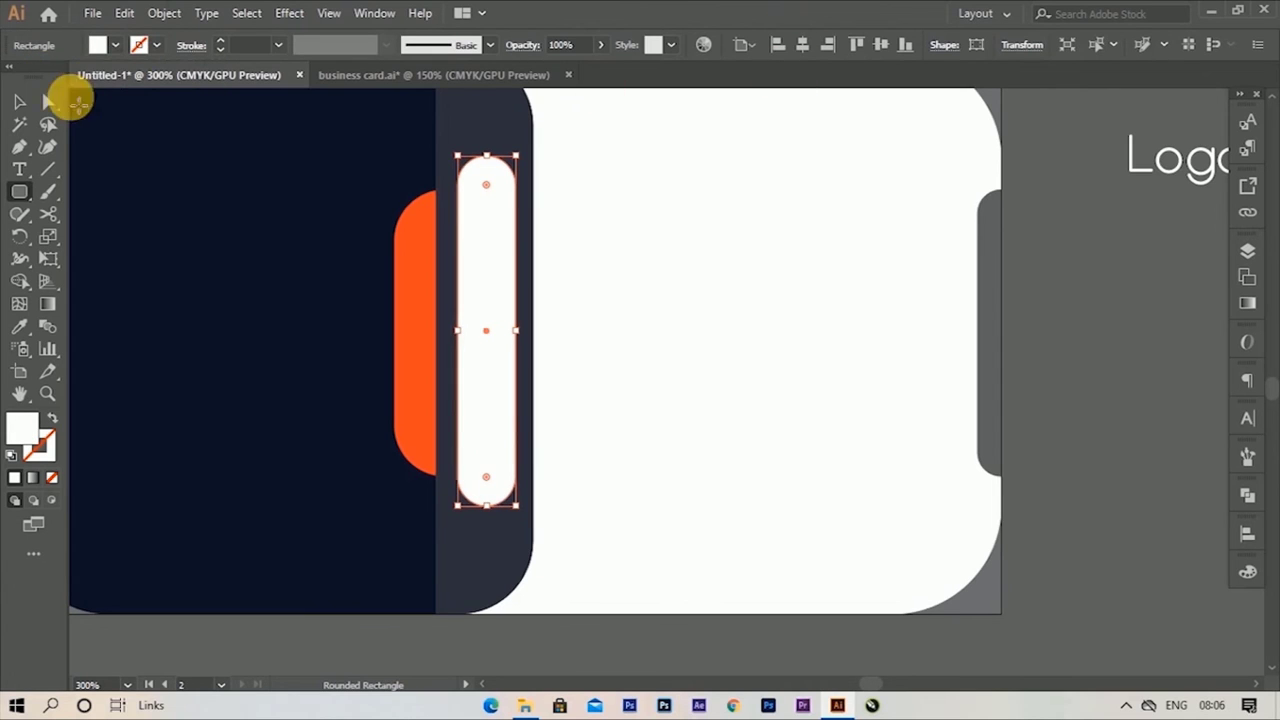
{"action": "left_click", "coordinate": [19, 101]}
{"action": "scroll", "coordinate": [503, 374], "scroll_direction": "down", "scroll_amount": 1}
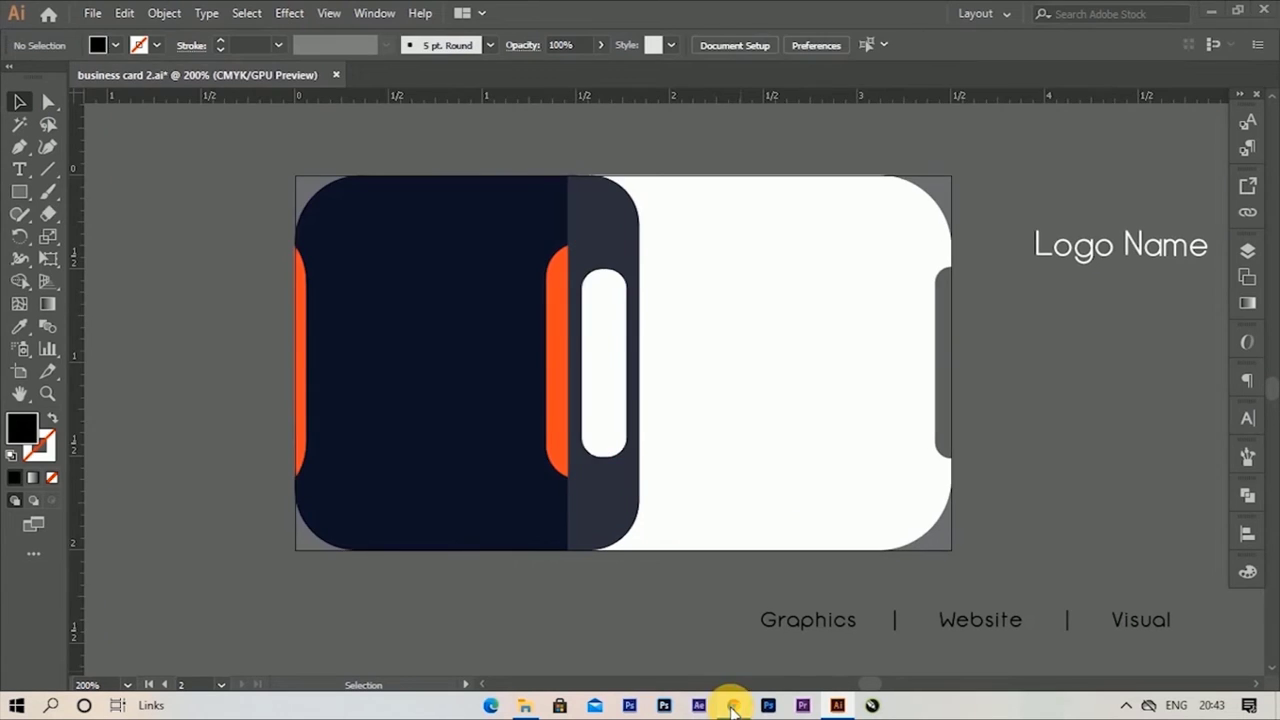
Step: Search 'font awesome chart' in Chrome and open the Font Awesome cheatsheet
{"action": "left_click", "coordinate": [731, 703]}
{"action": "type", "text": "font awesome chart"}
{"action": "key", "text": "Down"}
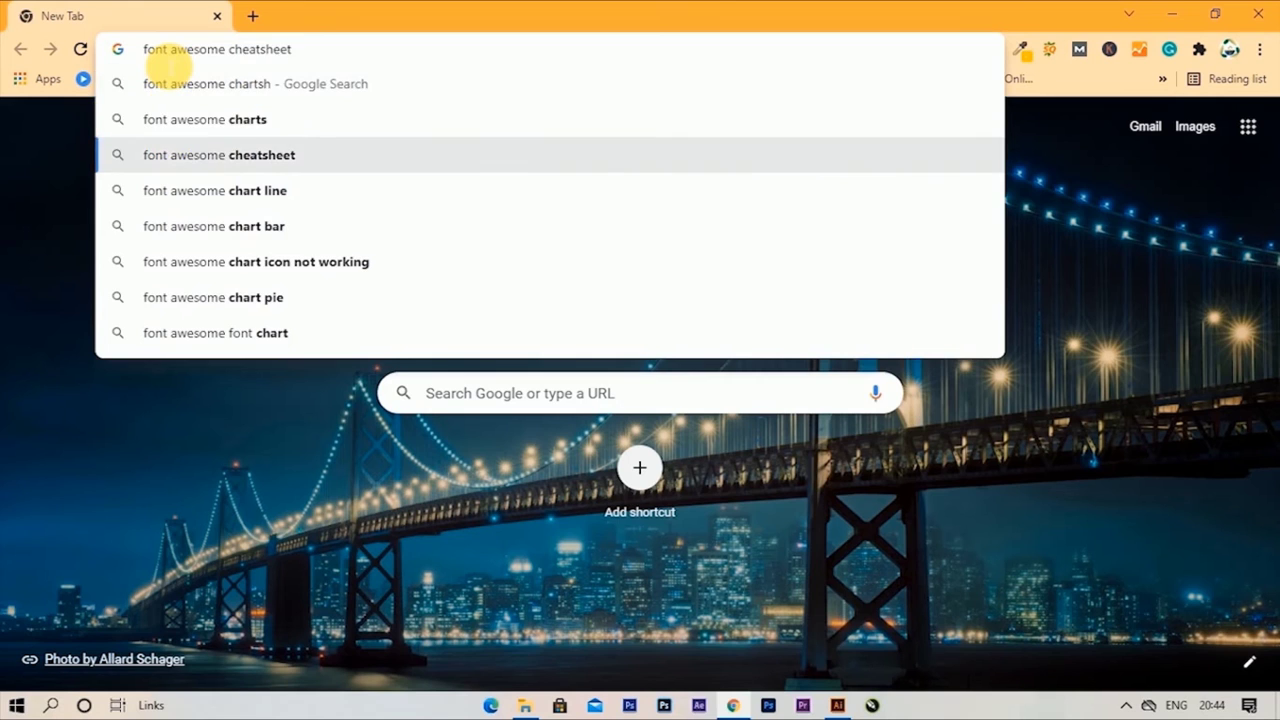
{"action": "key", "text": "Return"}
Step: Copy the phone-alt glyph from the cheatsheet and return to Illustrator
{"action": "scroll", "coordinate": [274, 304], "scroll_direction": "down", "scroll_amount": 1}
{"action": "scroll", "coordinate": [586, 423], "scroll_direction": "down", "scroll_amount": 3}
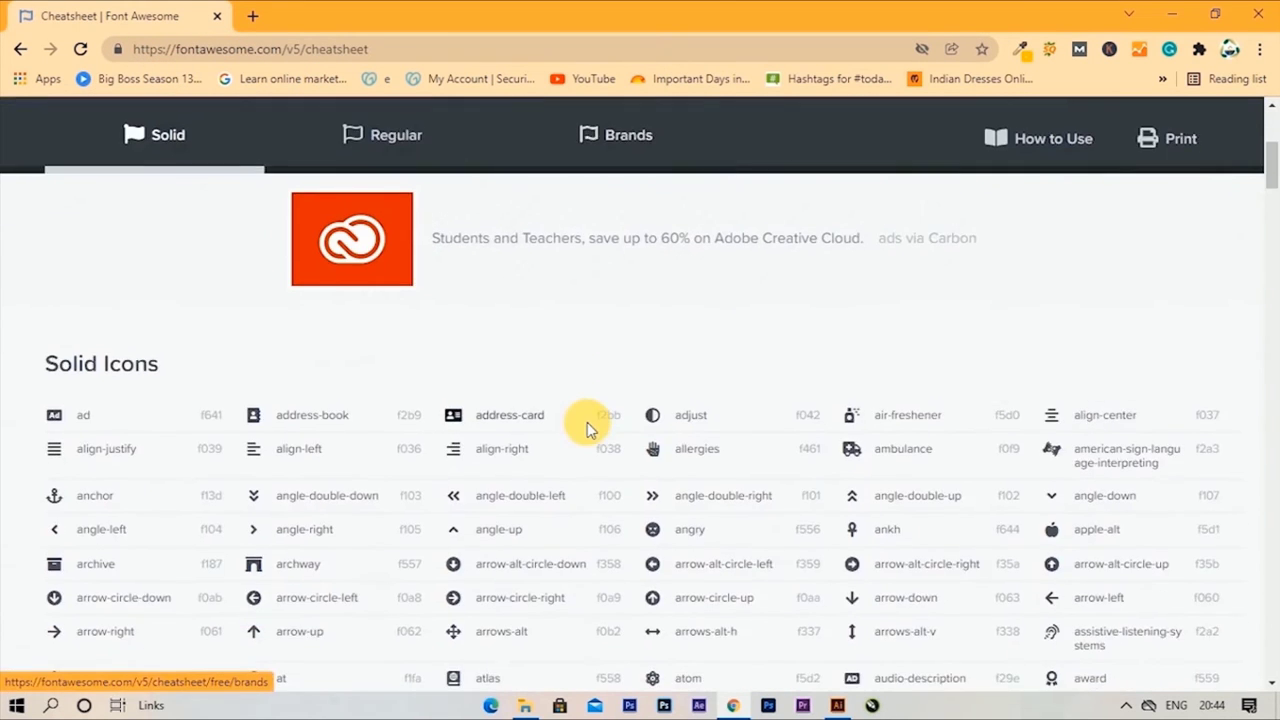
{"action": "scroll", "coordinate": [586, 423], "scroll_direction": "down", "scroll_amount": 1}
{"action": "scroll", "coordinate": [460, 510], "scroll_direction": "down", "scroll_amount": 15}
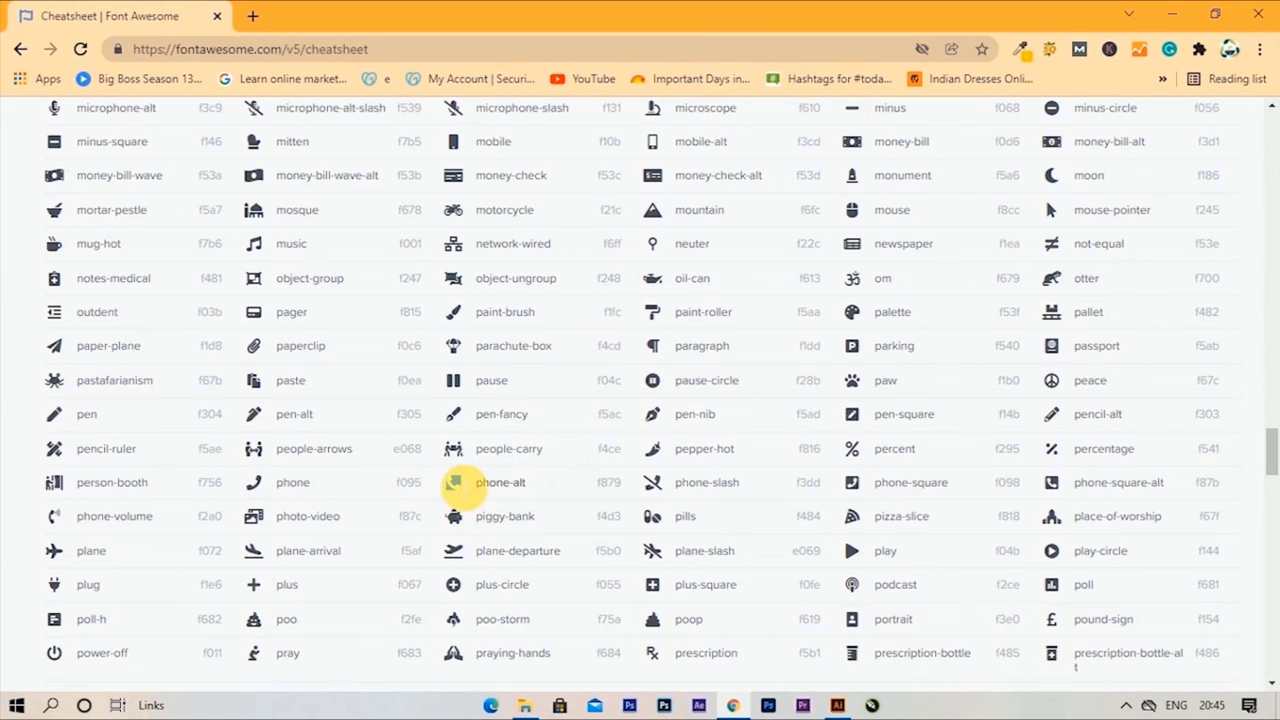
{"action": "right_click", "coordinate": [460, 486]}
{"action": "left_click", "coordinate": [698, 706]}
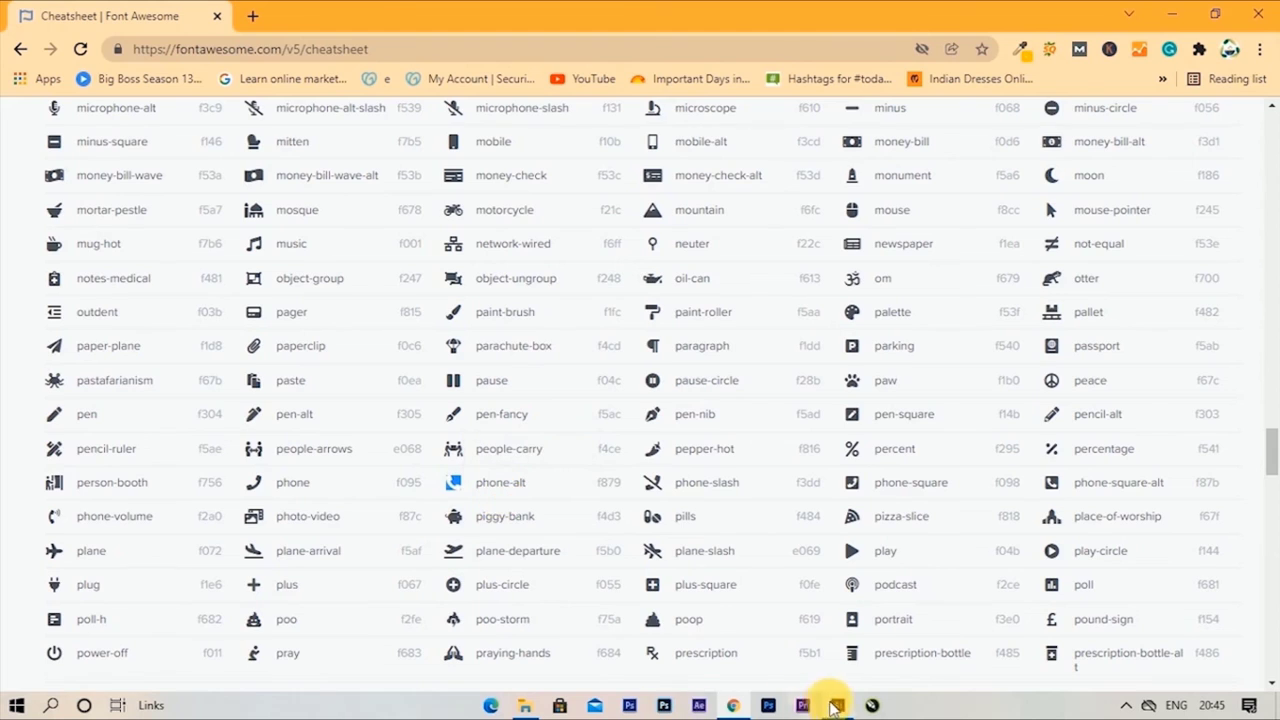
{"action": "left_click", "coordinate": [835, 704]}
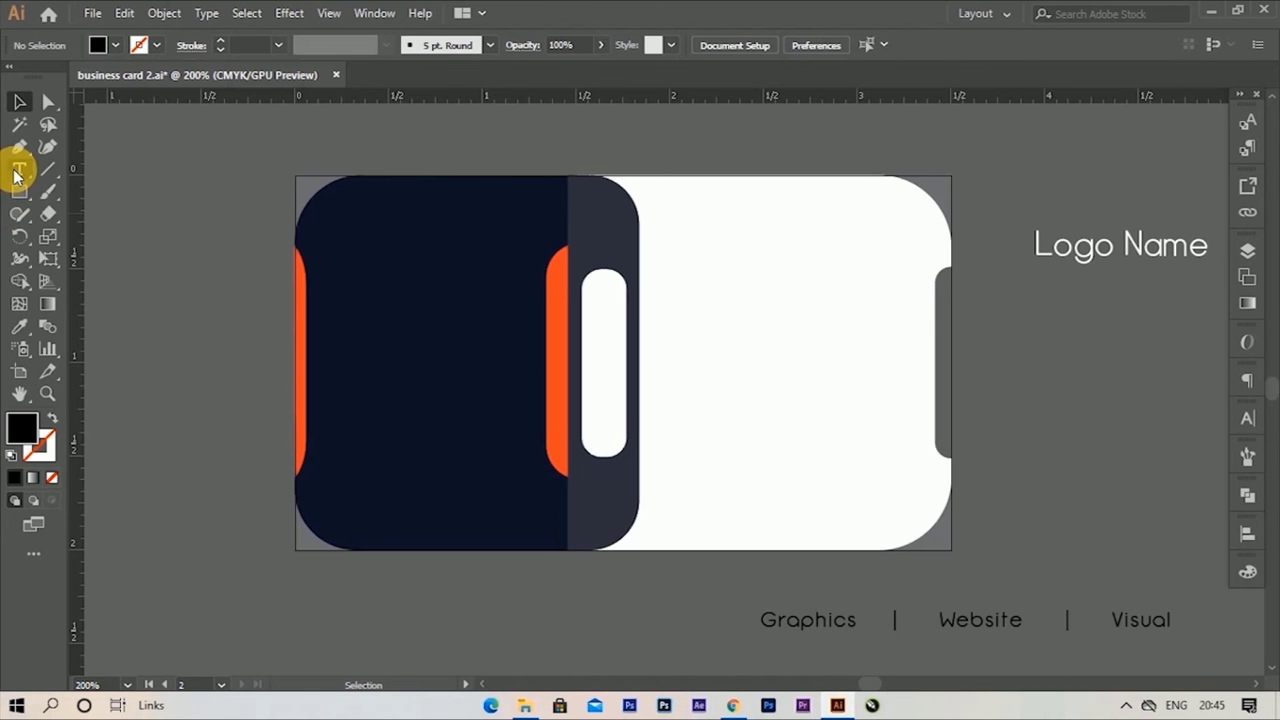
Step: Paste the phone glyph on the white side and set it to Font Awesome 5 Free Solid
{"action": "left_click", "coordinate": [19, 169]}
{"action": "left_click", "coordinate": [797, 318]}
{"action": "key", "text": "ctrl+v"}
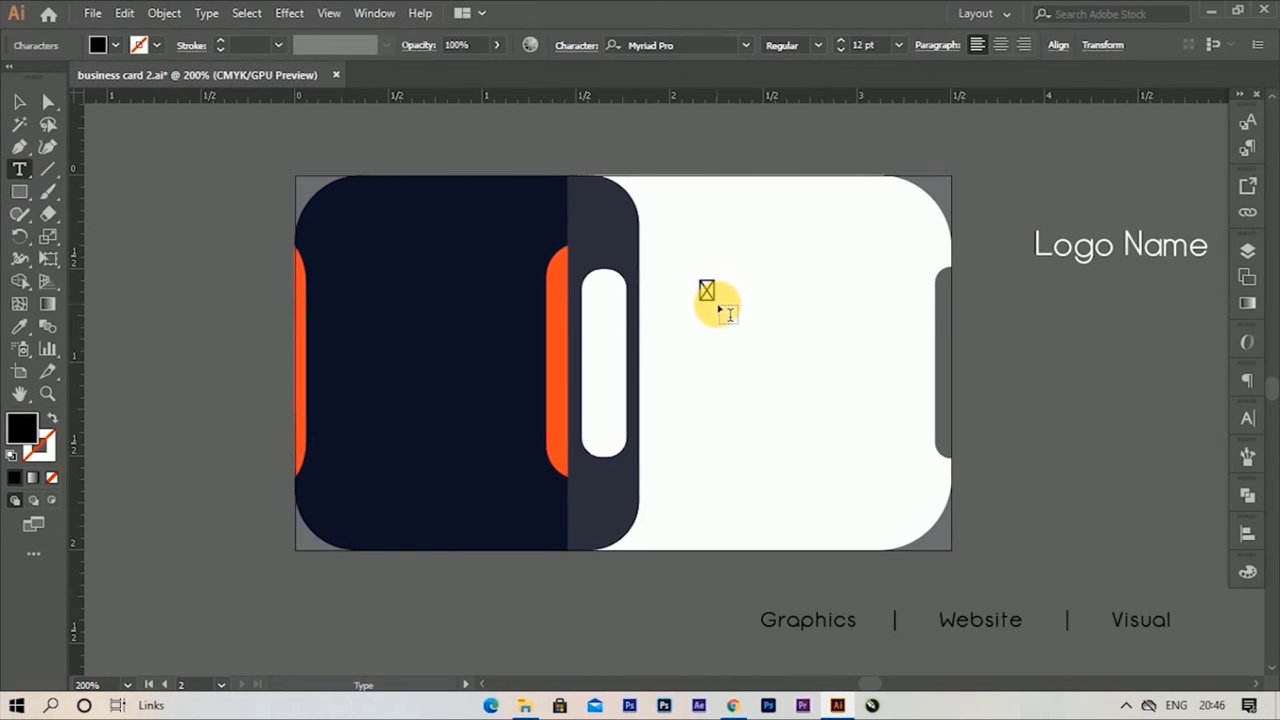
{"action": "left_click", "coordinate": [688, 50]}
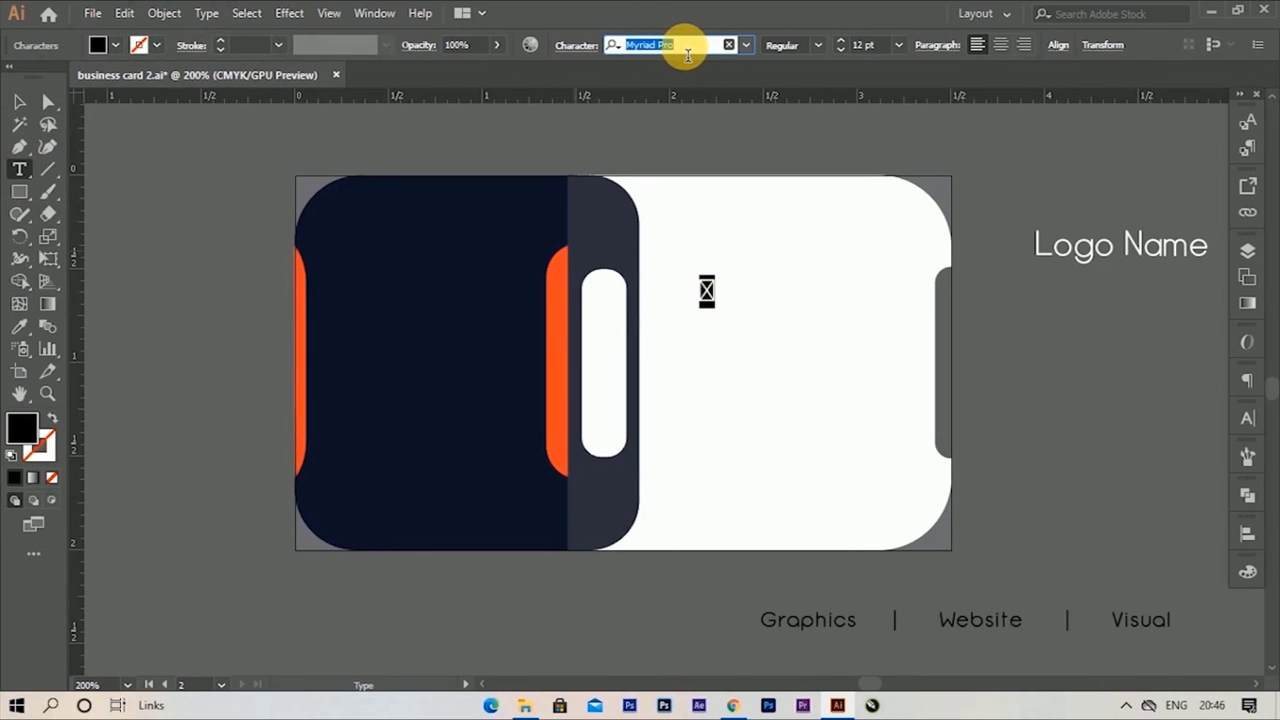
{"action": "type", "text": "font"}
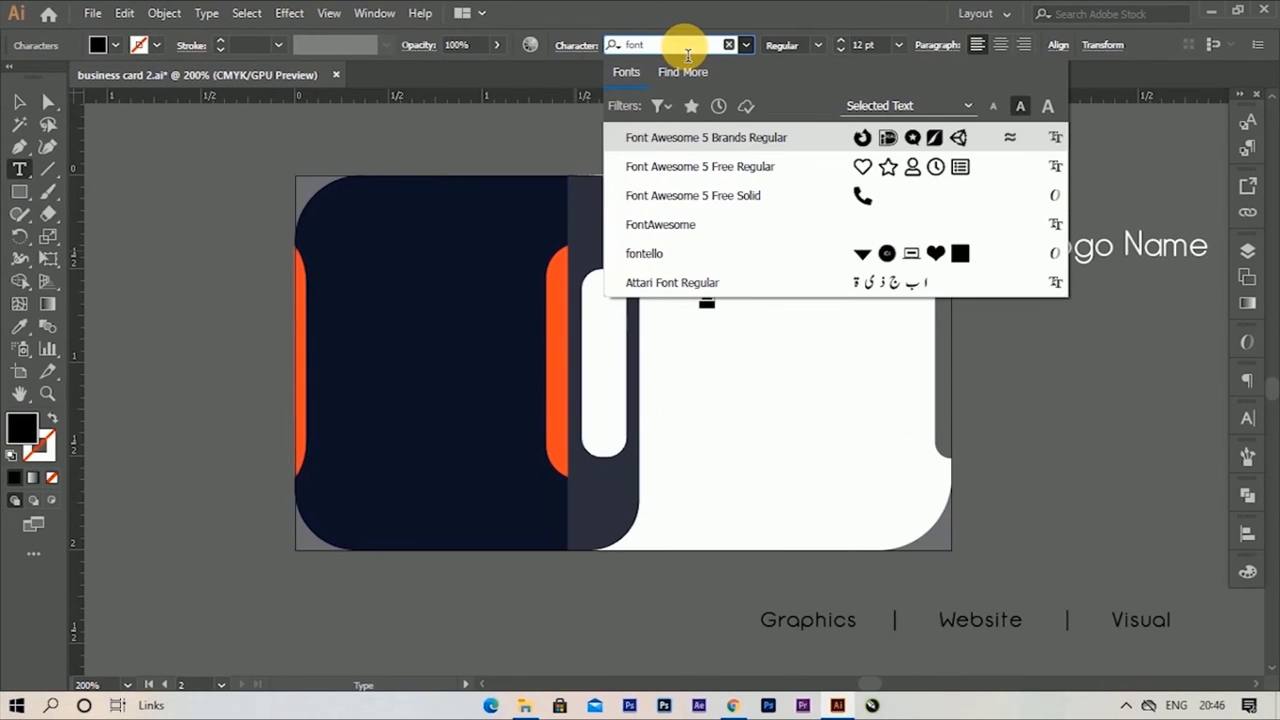
{"action": "left_click", "coordinate": [745, 195]}
Step: Move the phone icon left toward the dark panel
{"action": "left_click", "coordinate": [20, 103]}
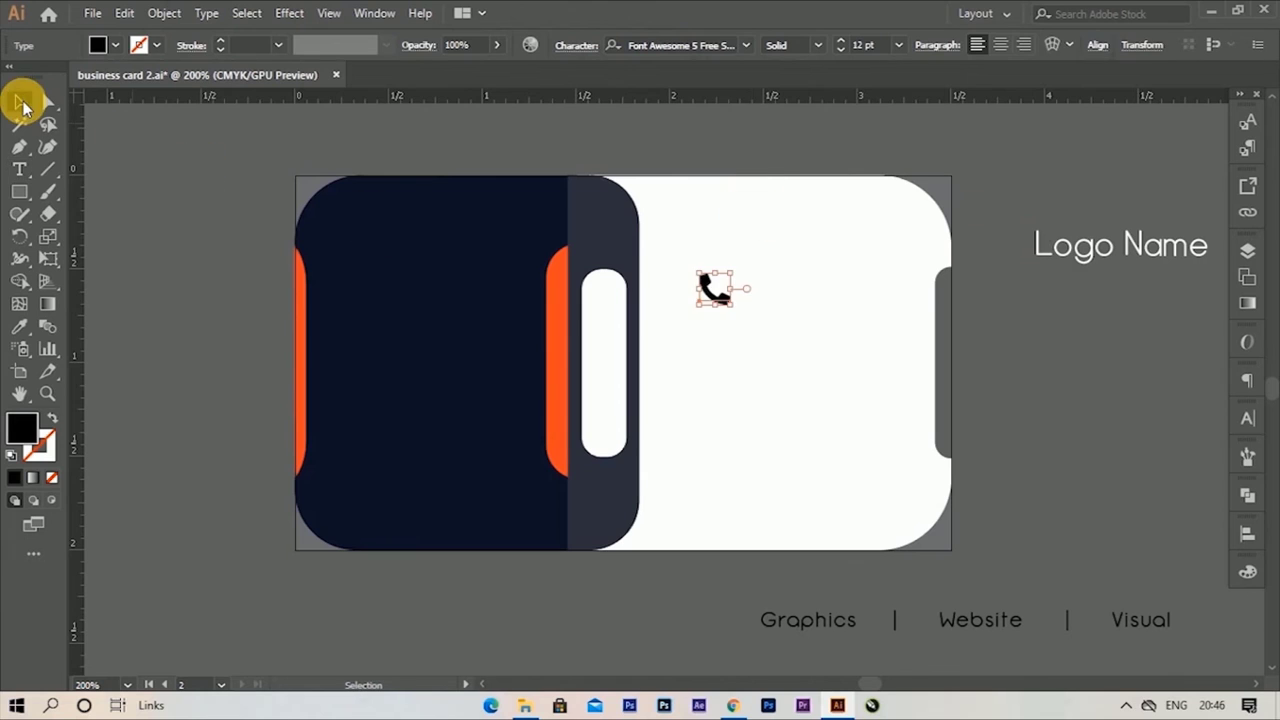
{"action": "left_click", "coordinate": [960, 330]}
{"action": "left_click", "coordinate": [718, 297]}
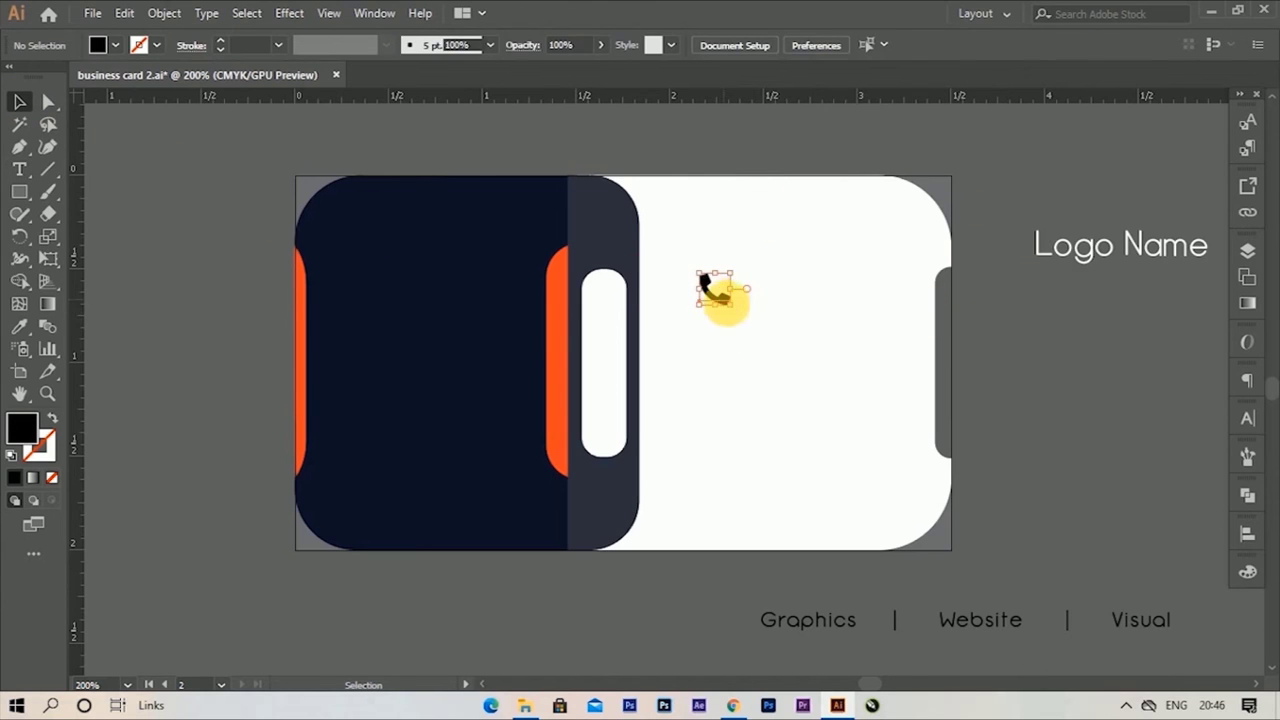
{"action": "scroll", "coordinate": [676, 322], "scroll_direction": "up", "scroll_amount": 2}
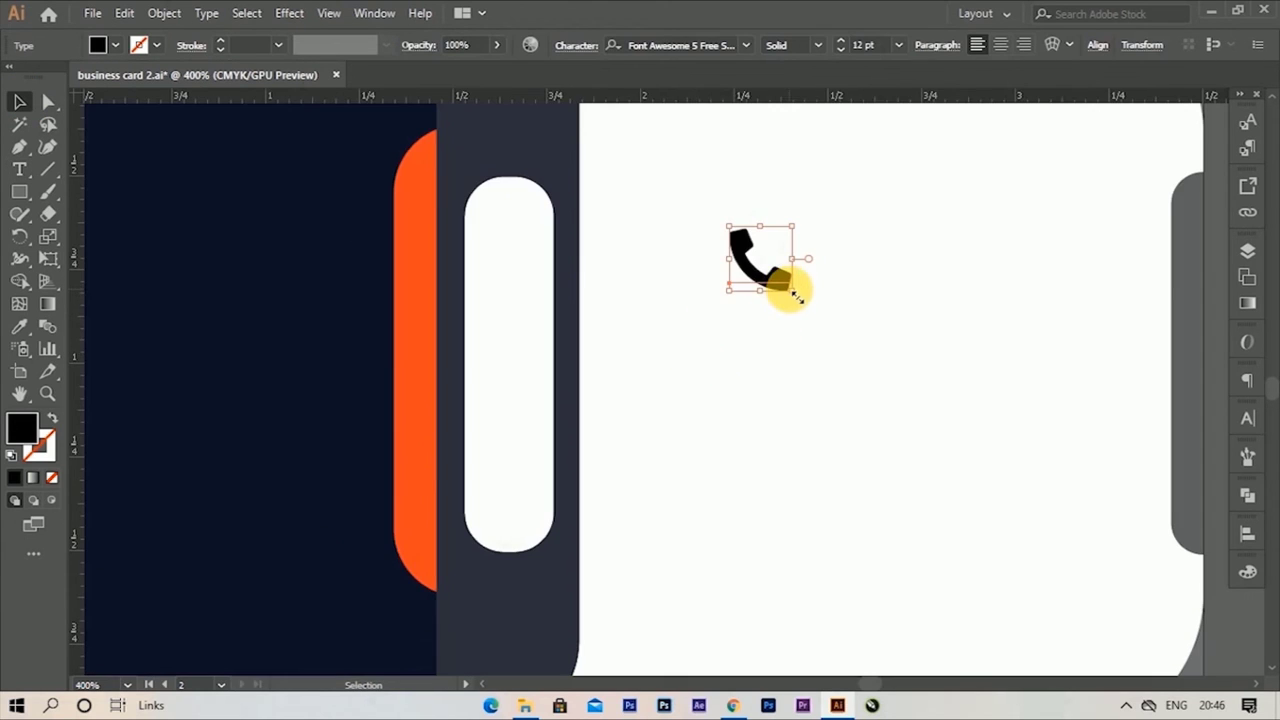
{"action": "left_click_drag", "start_coordinate": [757, 263], "coordinate": [654, 252]}
{"action": "left_click", "coordinate": [720, 308]}
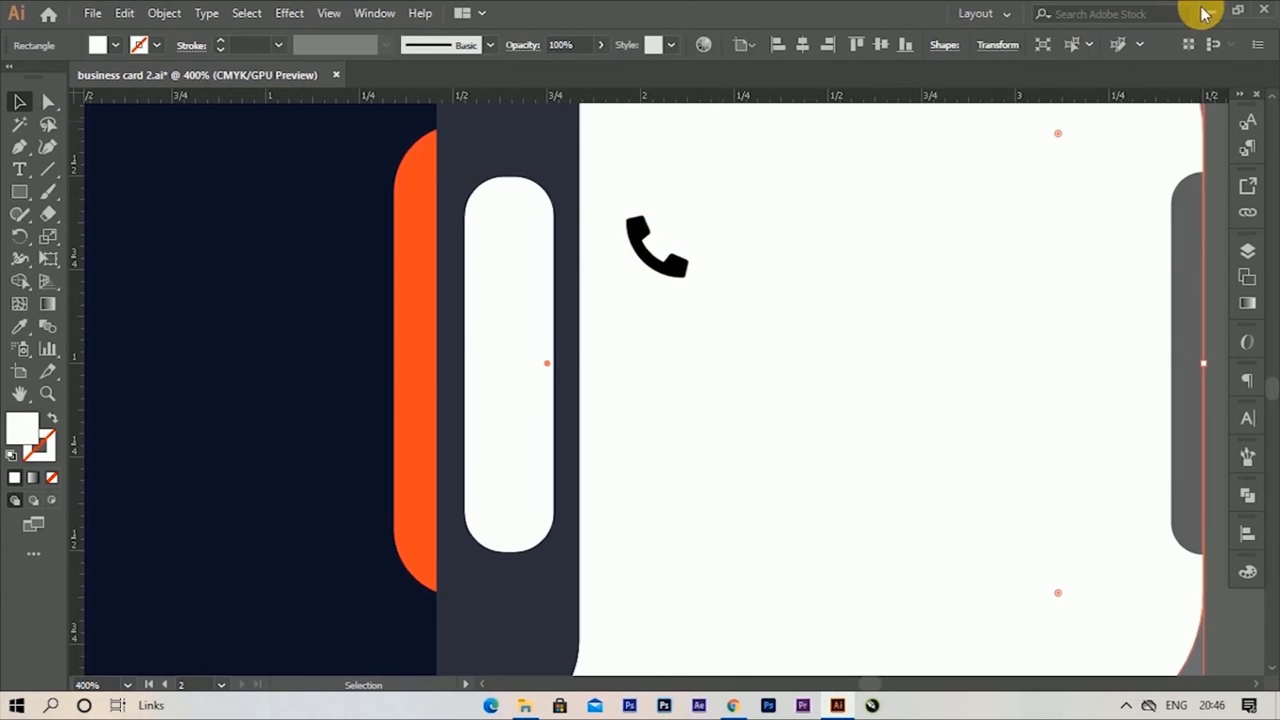
Step: Copy the map-marker-alt glyph and start a text object below the phone icon
{"action": "left_click", "coordinate": [1205, 13]}
{"action": "scroll", "coordinate": [971, 194], "scroll_direction": "up", "scroll_amount": 5}
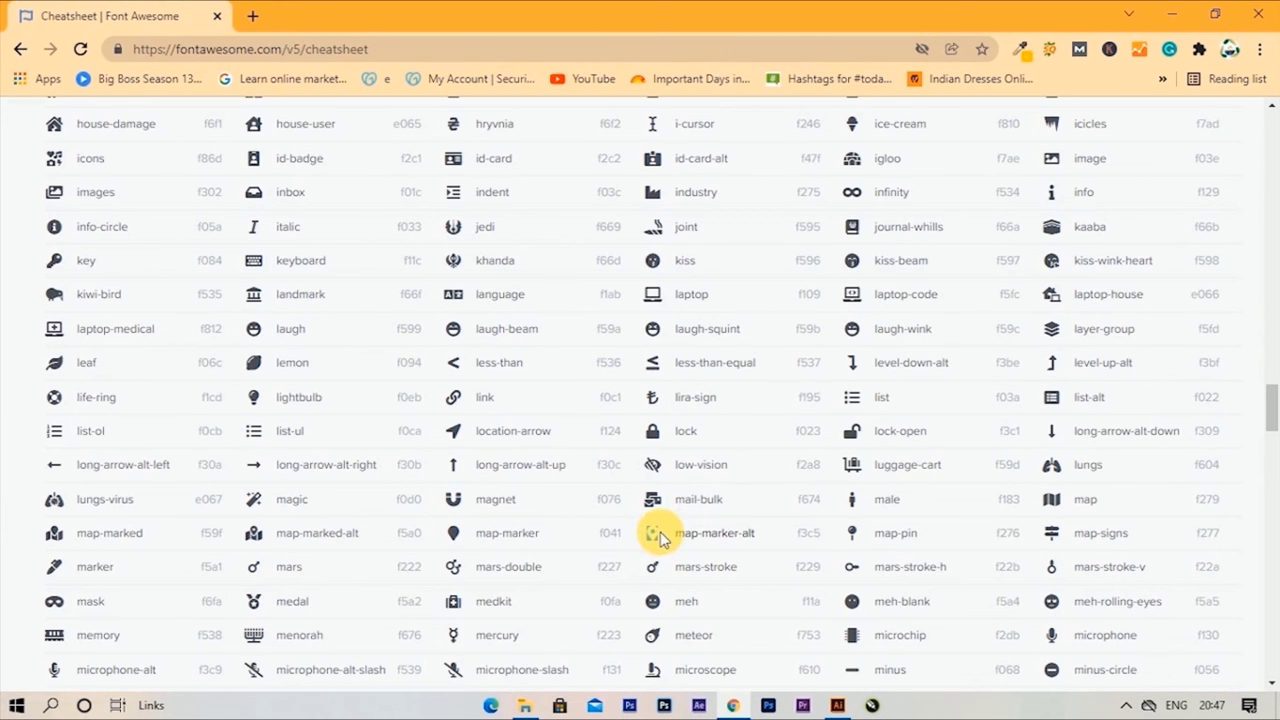
{"action": "double_click", "coordinate": [652, 533]}
{"action": "right_click", "coordinate": [654, 535]}
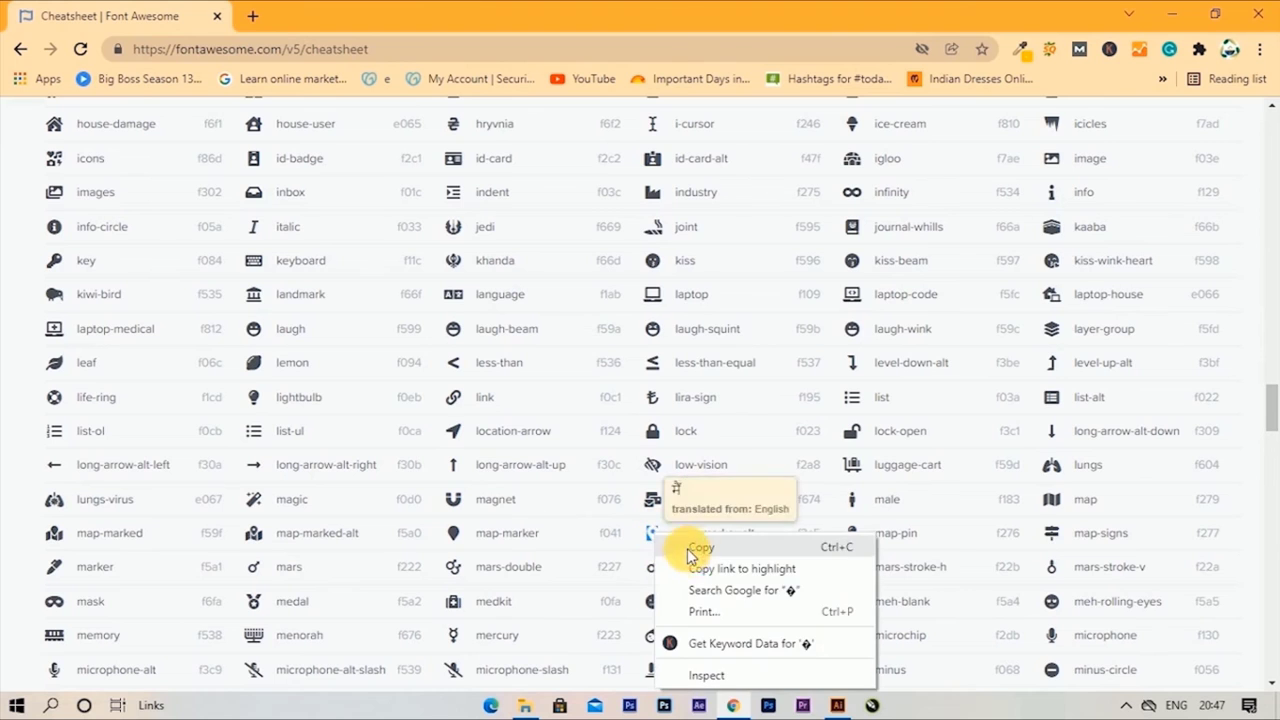
{"action": "left_click", "coordinate": [690, 548]}
{"action": "left_click", "coordinate": [838, 705]}
{"action": "key", "text": "t"}
{"action": "left_click", "coordinate": [700, 378]}
Step: Paste the map-marker glyph below the phone icon
{"action": "key", "text": "ctrl+v"}
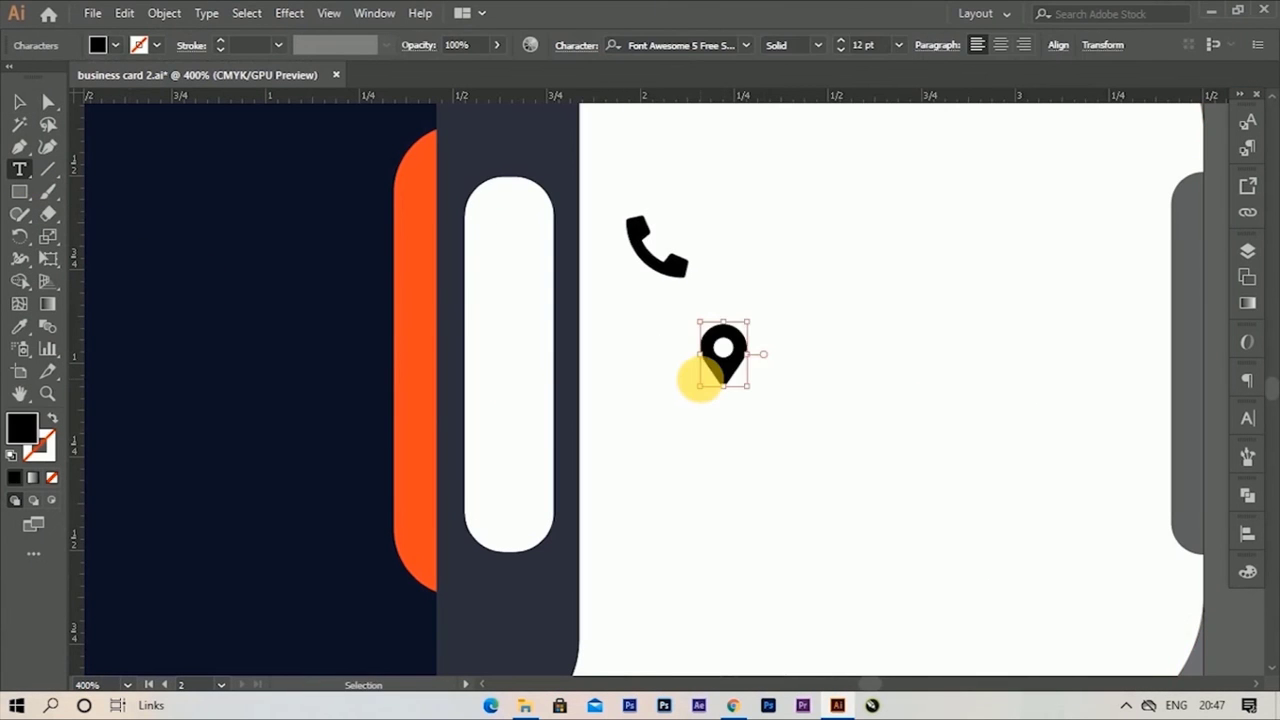
{"action": "left_click", "coordinate": [20, 100]}
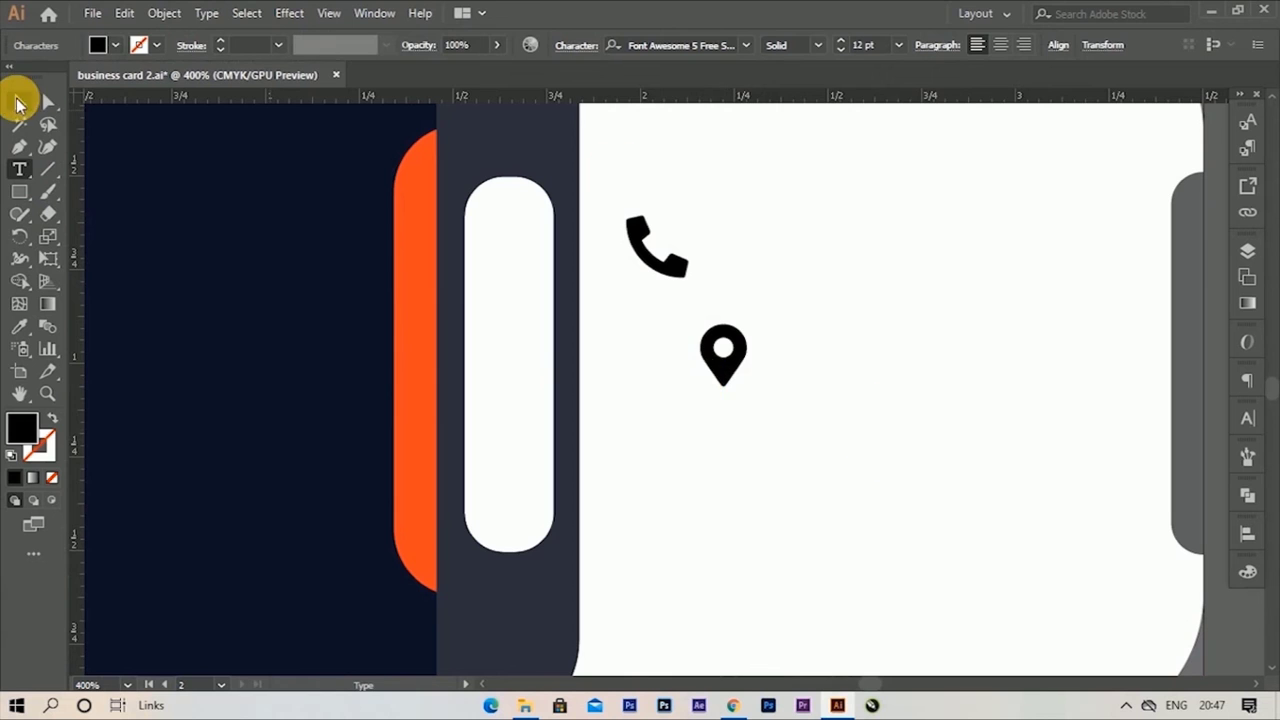
{"action": "left_click", "coordinate": [733, 706]}
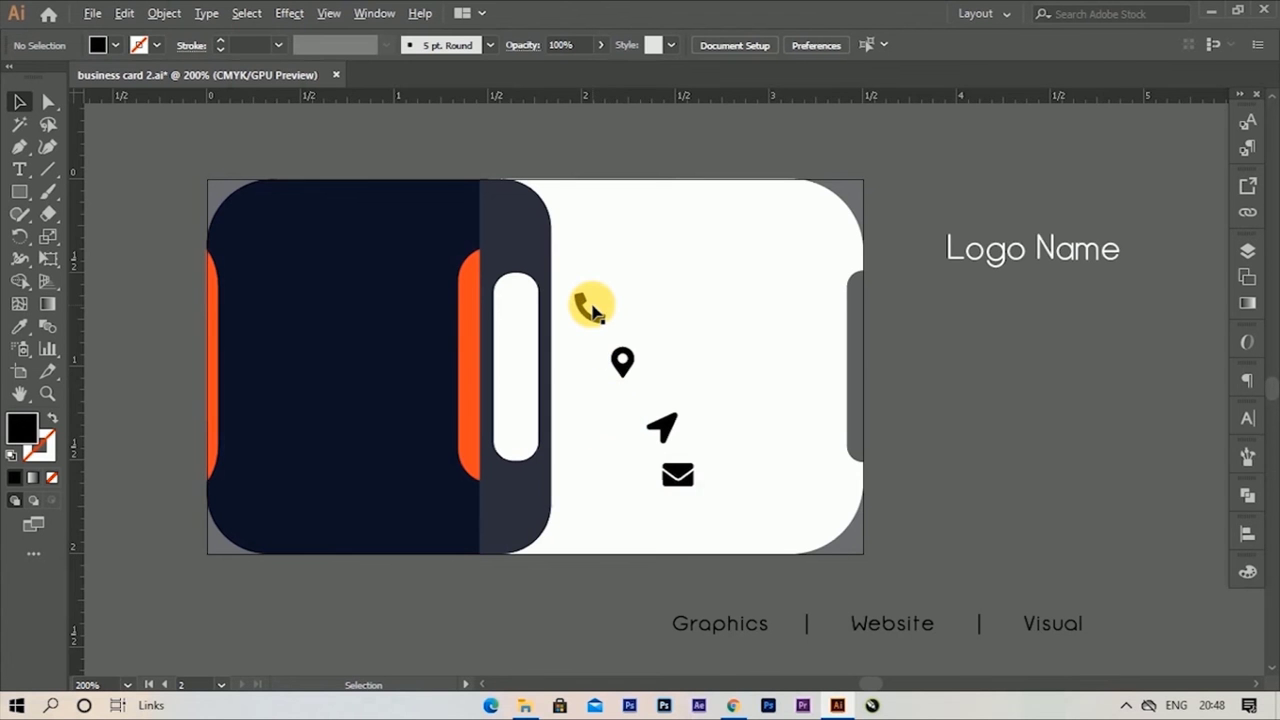
{"action": "scroll", "coordinate": [592, 310], "scroll_direction": "up", "scroll_amount": 3}
Step: Resize the phone icon to 5 pt and move the envelope icon into the white strip
{"action": "left_click", "coordinate": [610, 370]}
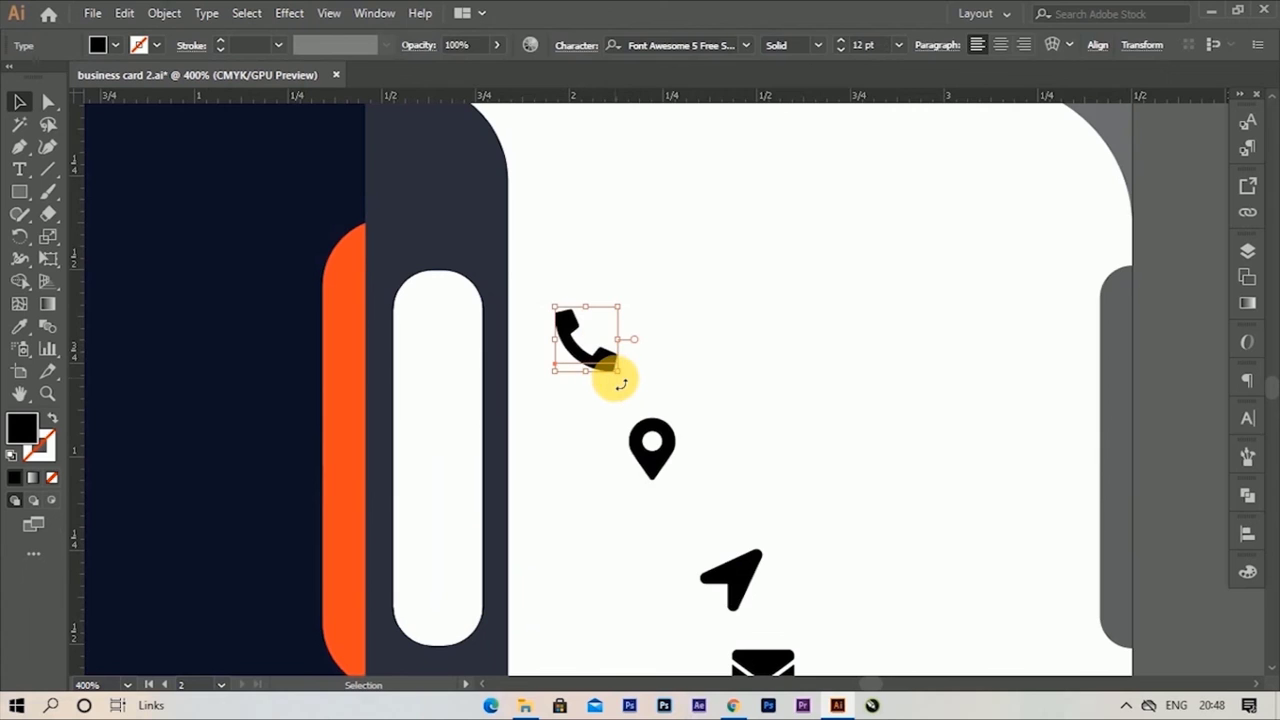
{"action": "left_click_drag", "start_coordinate": [620, 372], "coordinate": [601, 355]}
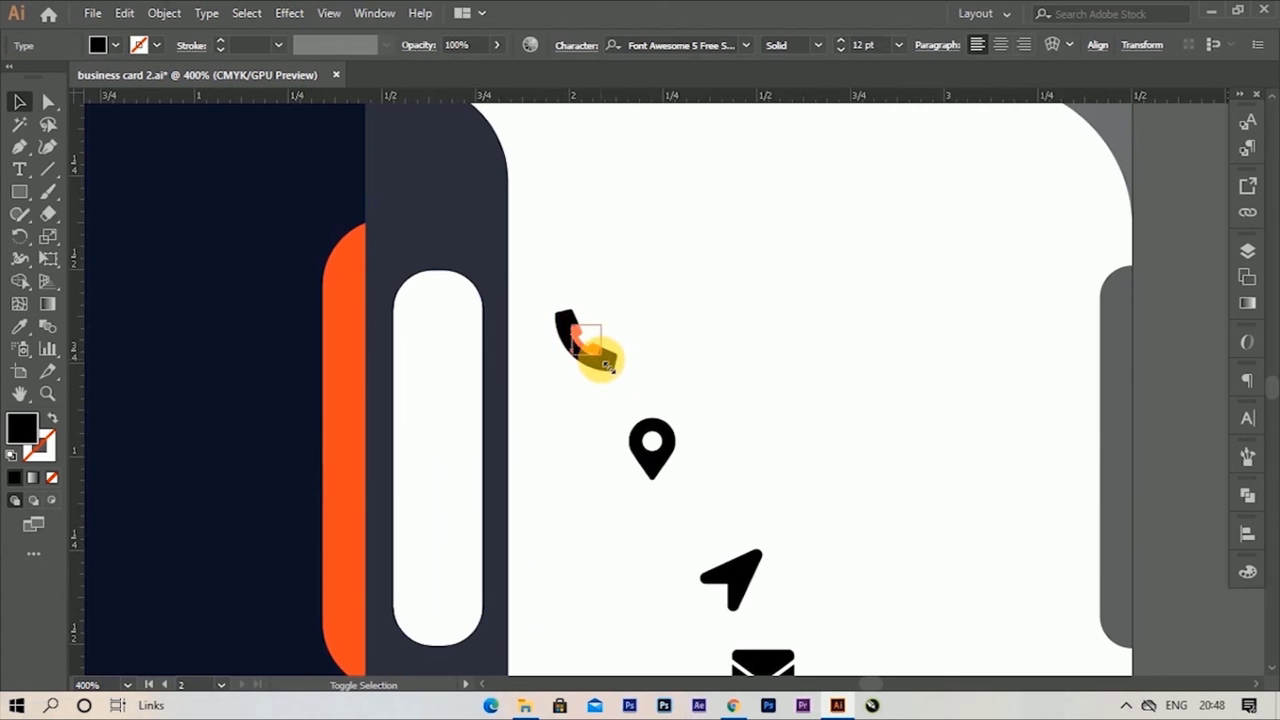
{"action": "left_click", "coordinate": [878, 45]}
{"action": "type", "text": "5.5"}
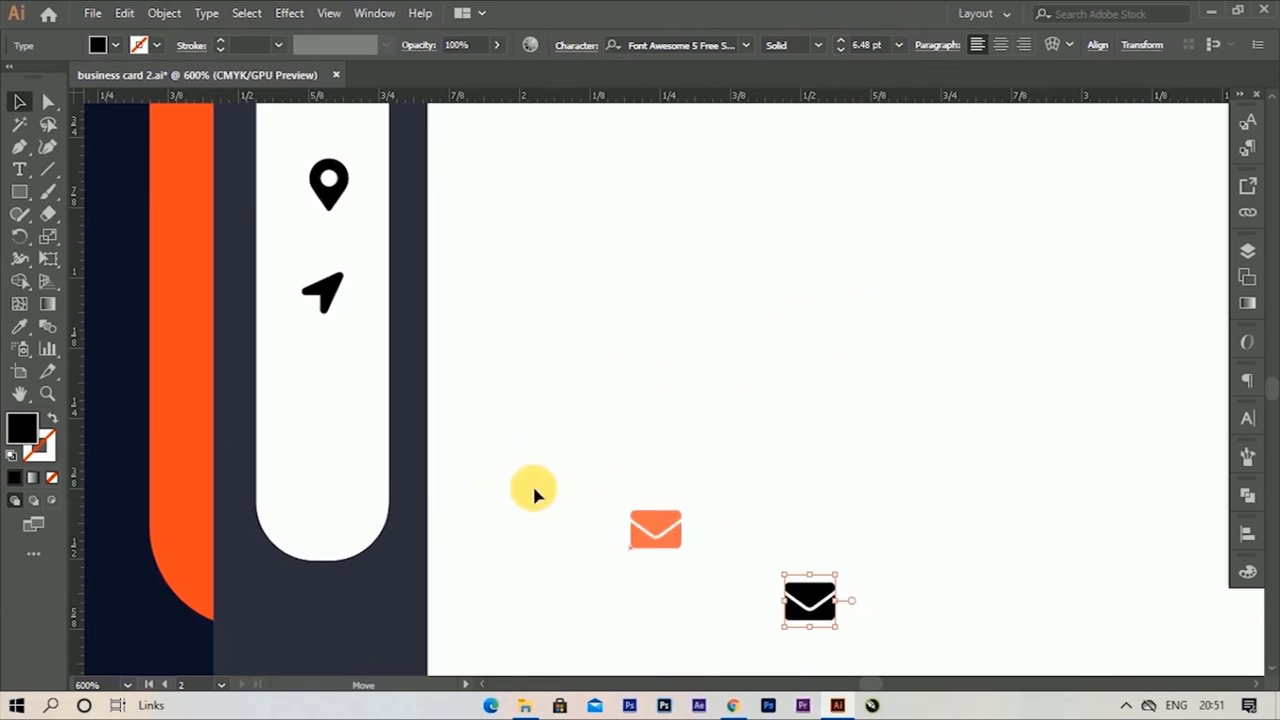
{"action": "left_click_drag", "start_coordinate": [534, 491], "coordinate": [335, 422]}
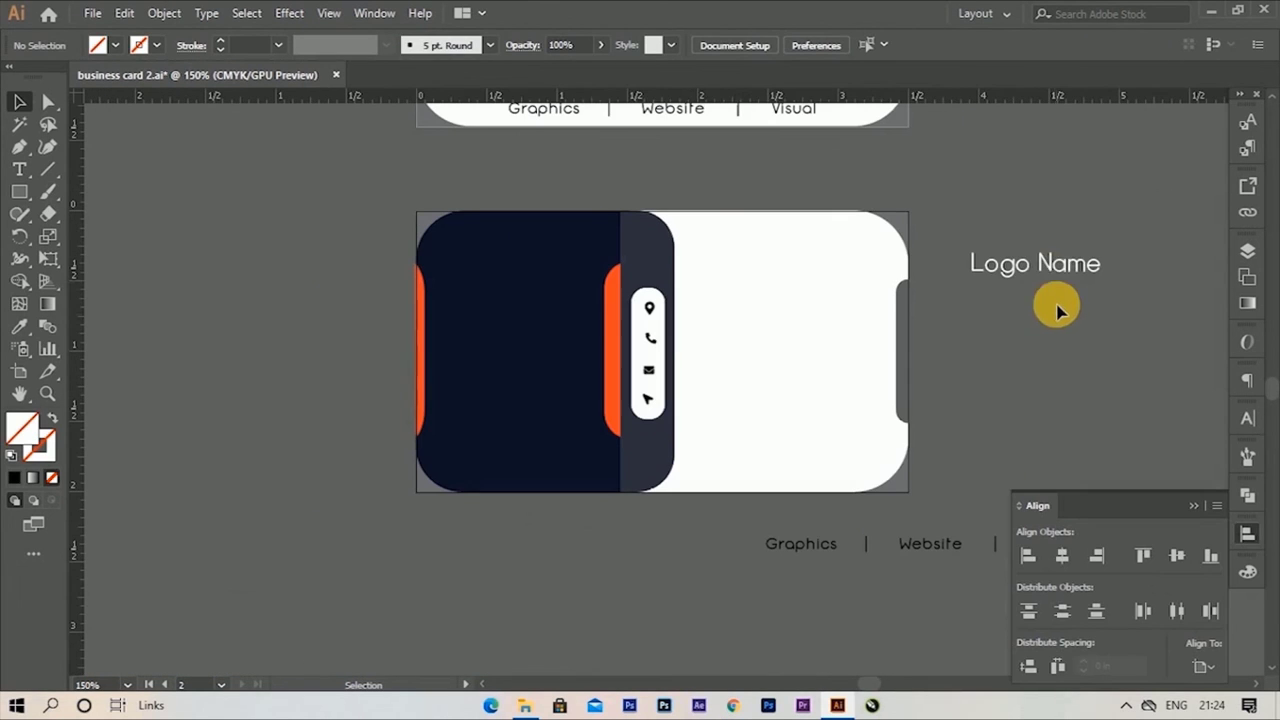
Step: Move the Logo Name text onto the navy panel and retype 'Logo' as 'Your'
{"action": "left_click", "coordinate": [1055, 268]}
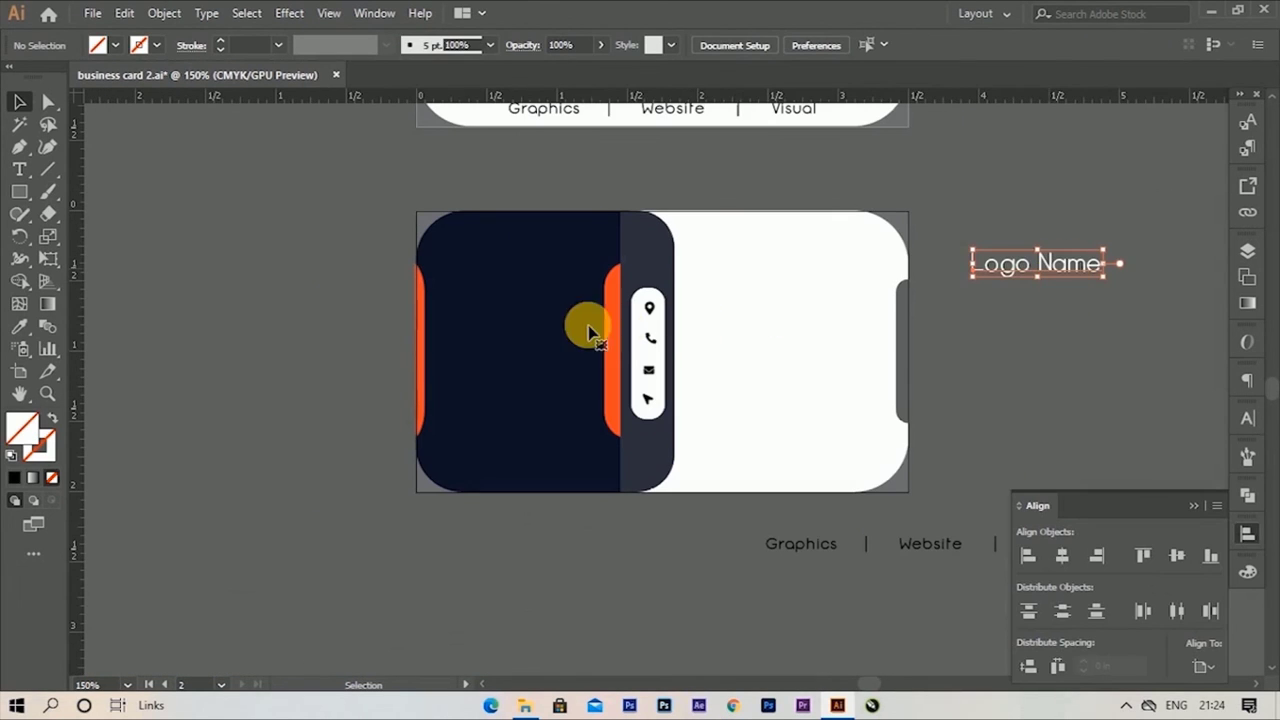
{"action": "left_click_drag", "start_coordinate": [620, 335], "coordinate": [555, 335]}
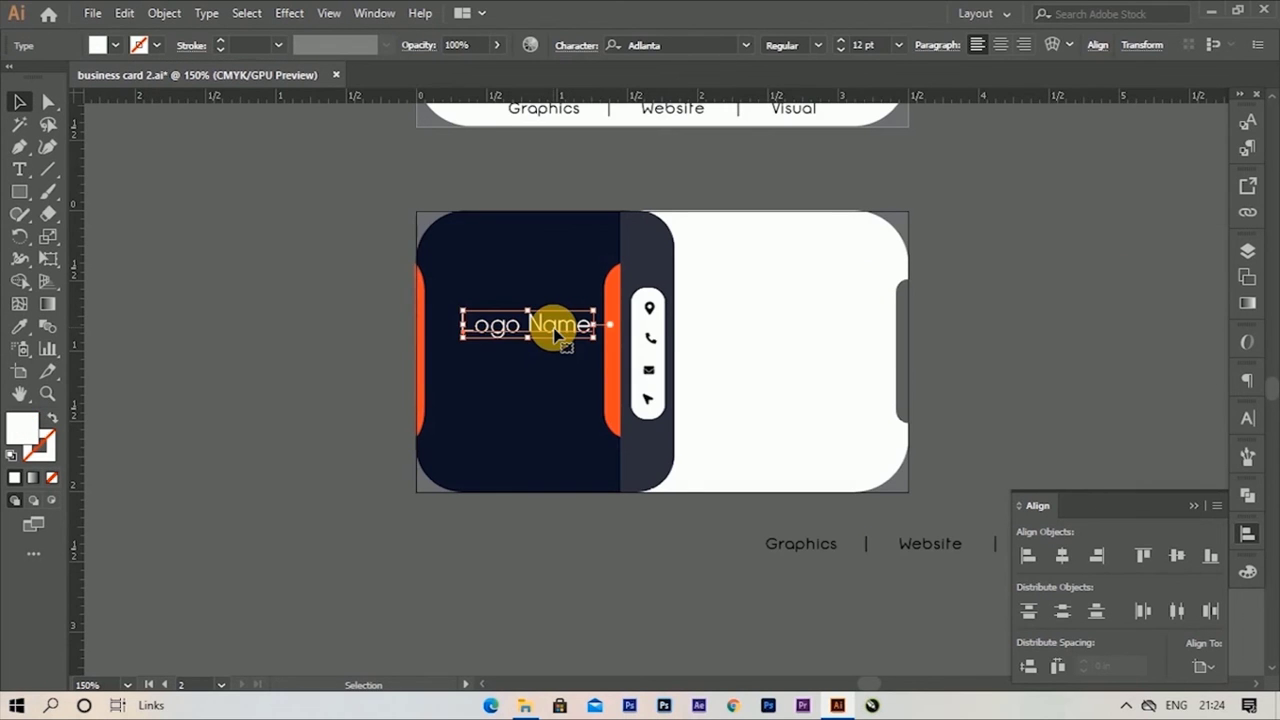
{"action": "scroll", "coordinate": [555, 345], "scroll_direction": "up", "scroll_amount": 1}
{"action": "key", "text": "Left"}
{"action": "key", "text": "Left"}
{"action": "key", "text": "Left"}
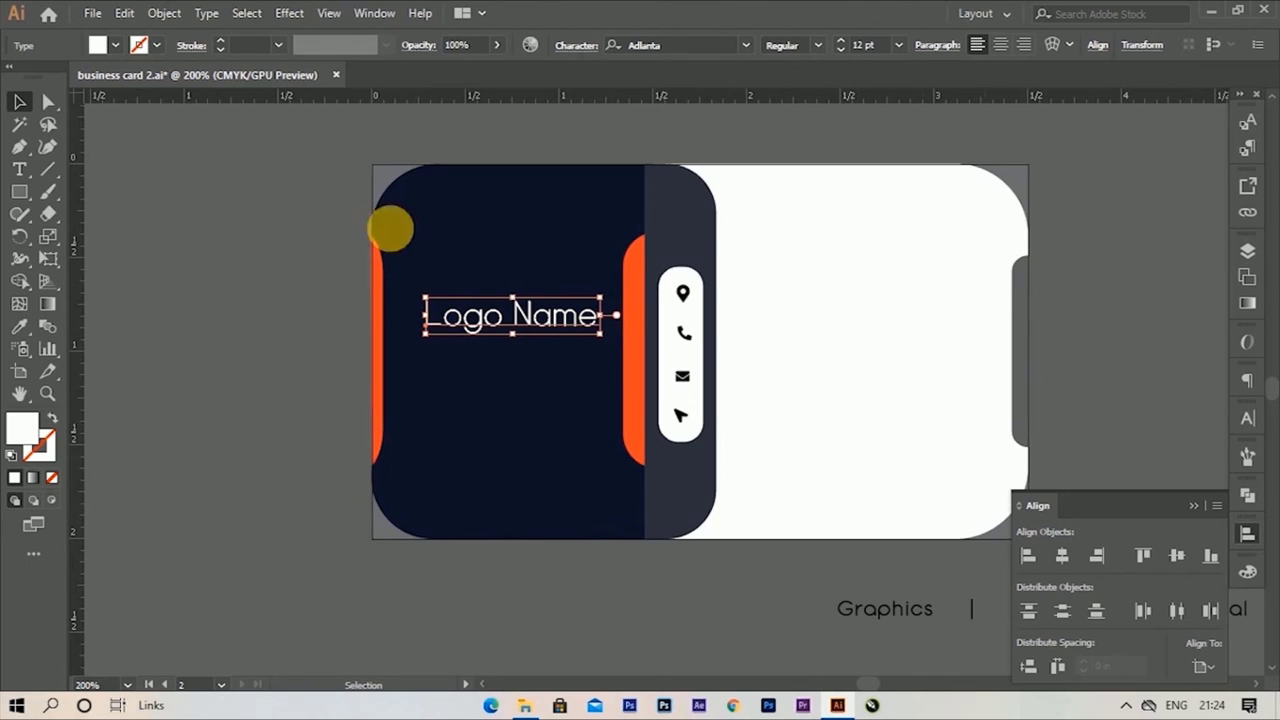
{"action": "left_click", "coordinate": [22, 170]}
{"action": "left_click_drag", "start_coordinate": [507, 320], "coordinate": [428, 318]}
{"action": "type", "text": "your"}
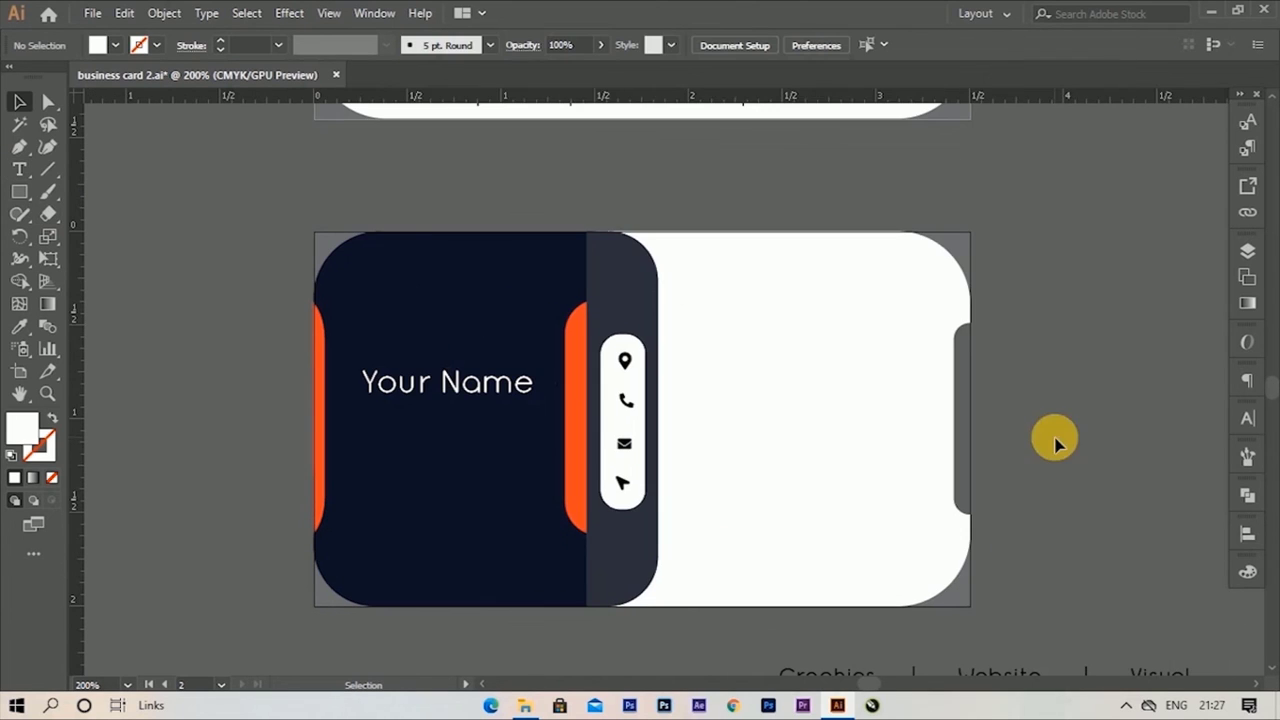
Step: Copy Your Name below itself, retype it as 'Graphic Design', and set it to 6 pt
{"action": "scroll", "coordinate": [440, 455], "scroll_direction": "up", "scroll_amount": 1}
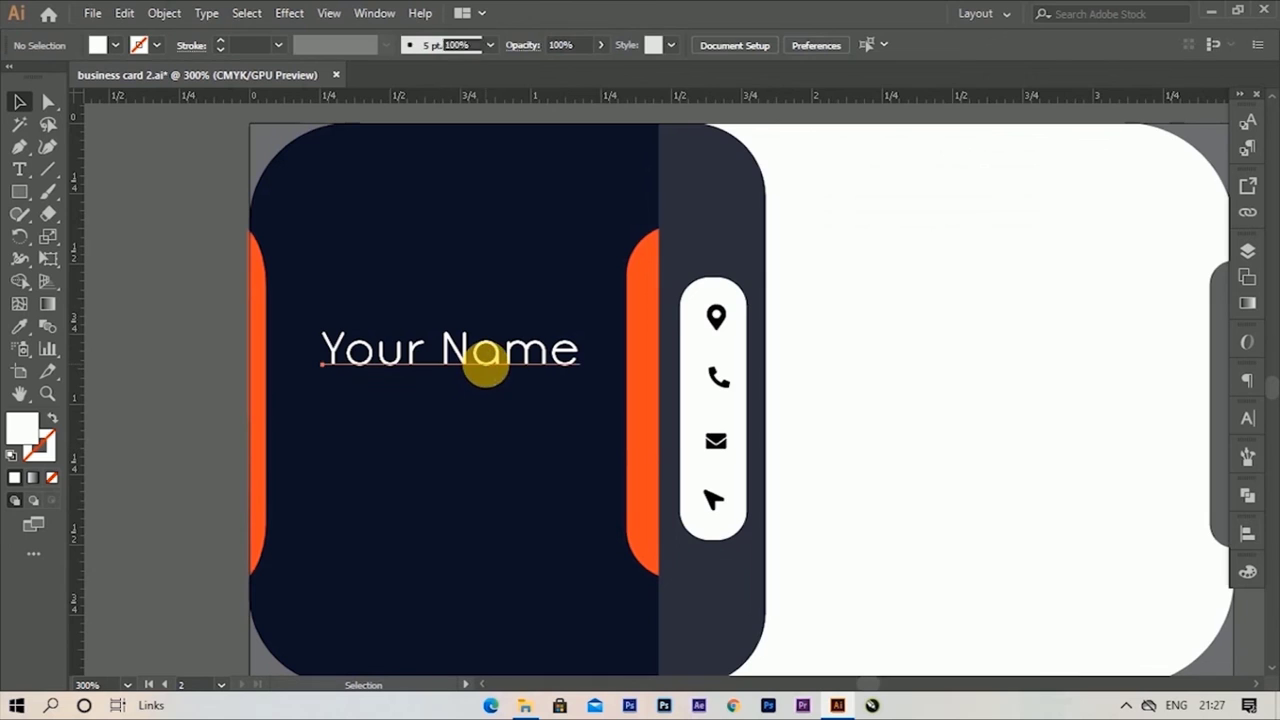
{"action": "left_click", "coordinate": [483, 366]}
{"action": "left_click_drag", "start_coordinate": [485, 444], "coordinate": [487, 440]}
{"action": "type", "text": "Graphic"}
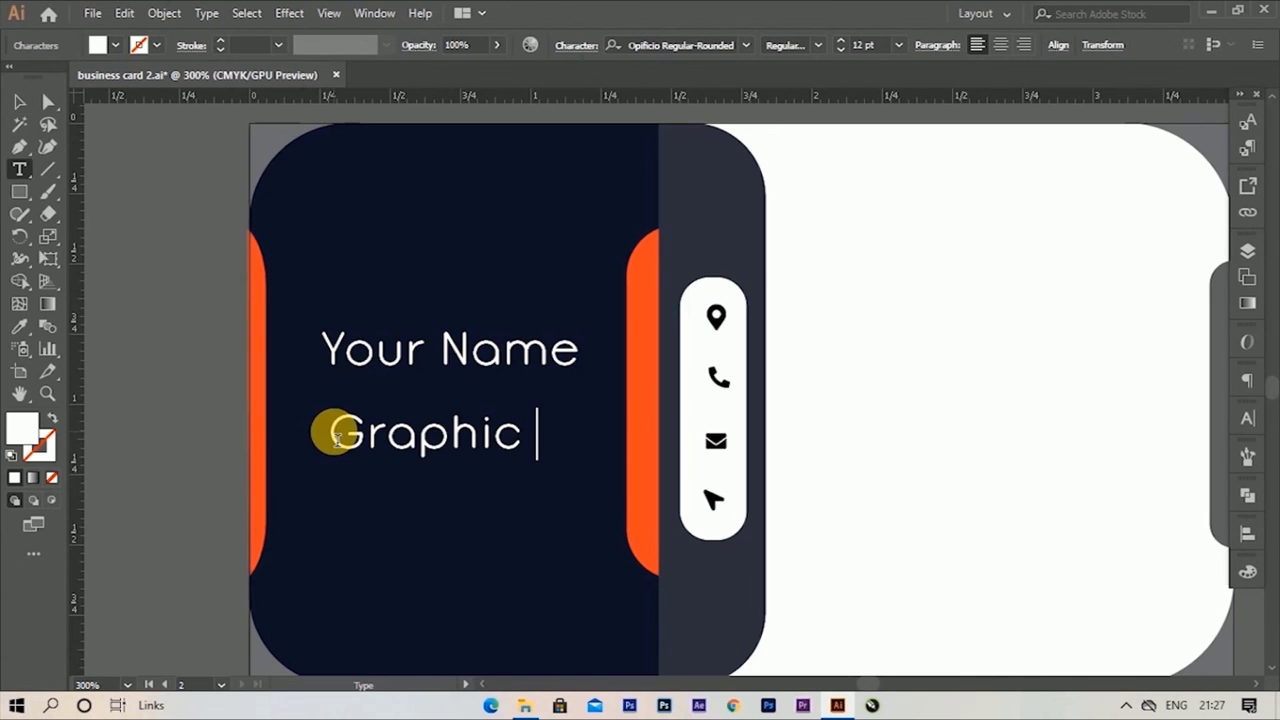
{"action": "type", "text": "Design"}
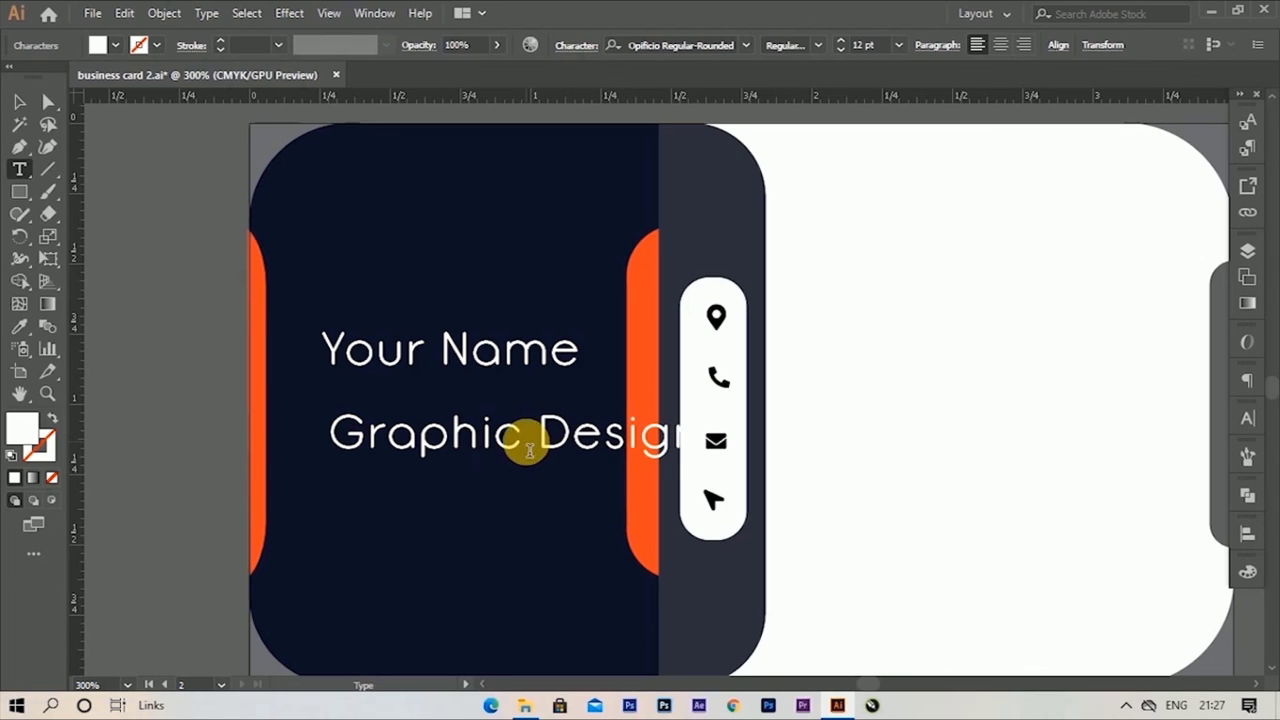
{"action": "triple_click", "coordinate": [523, 437]}
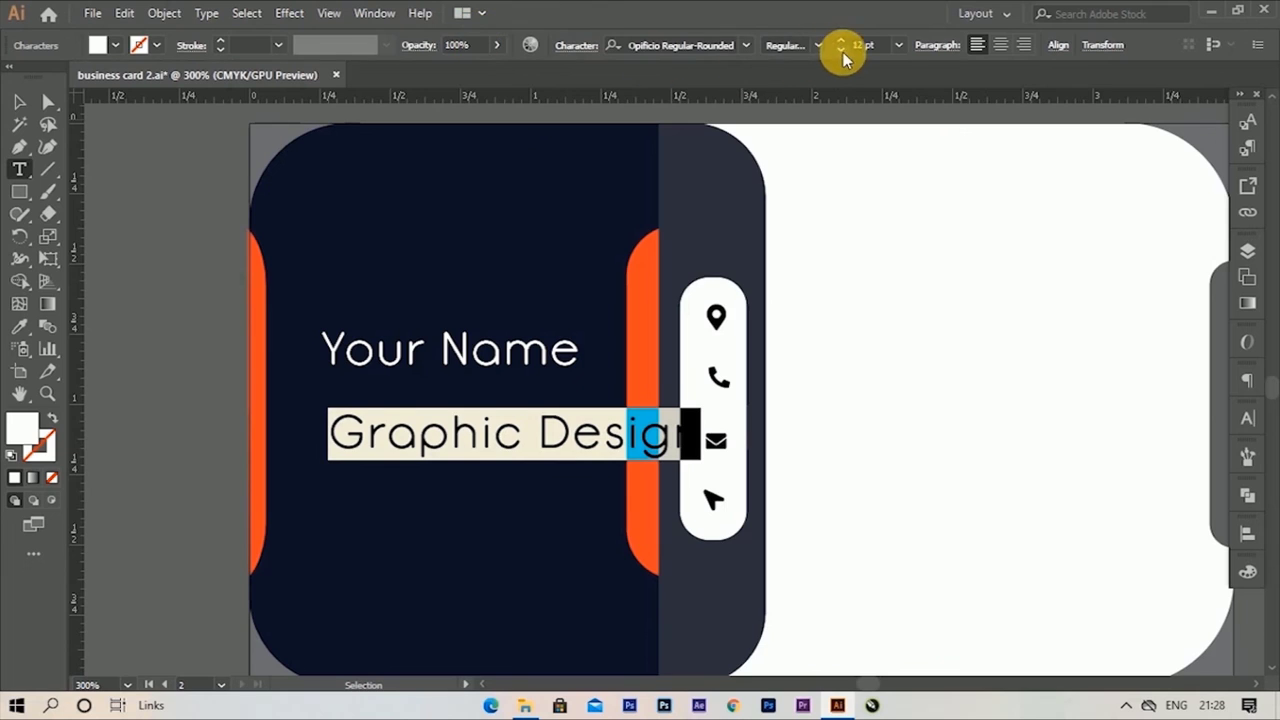
{"action": "left_click", "coordinate": [839, 51]}
{"action": "left_click", "coordinate": [839, 51]}
{"action": "left_click", "coordinate": [839, 51]}
{"action": "left_click", "coordinate": [19, 101]}
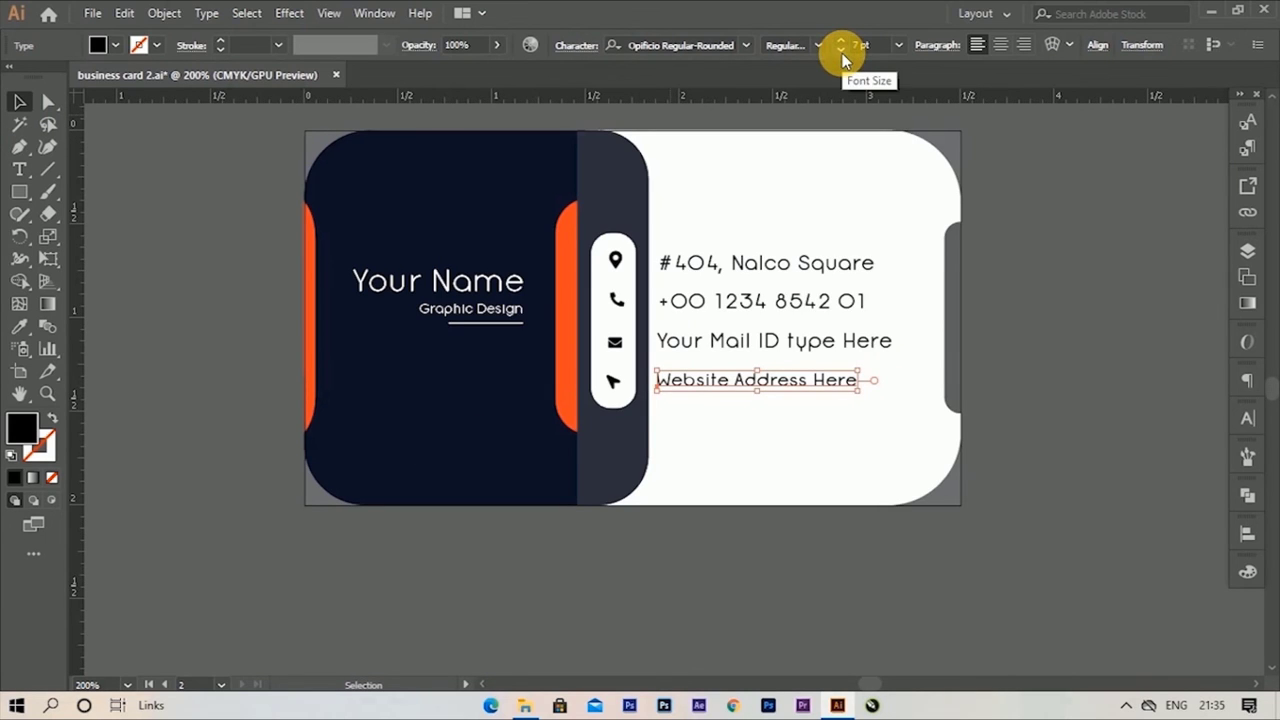
Step: Set the four contact text lines to 7 pt
{"action": "left_click", "coordinate": [798, 341]}
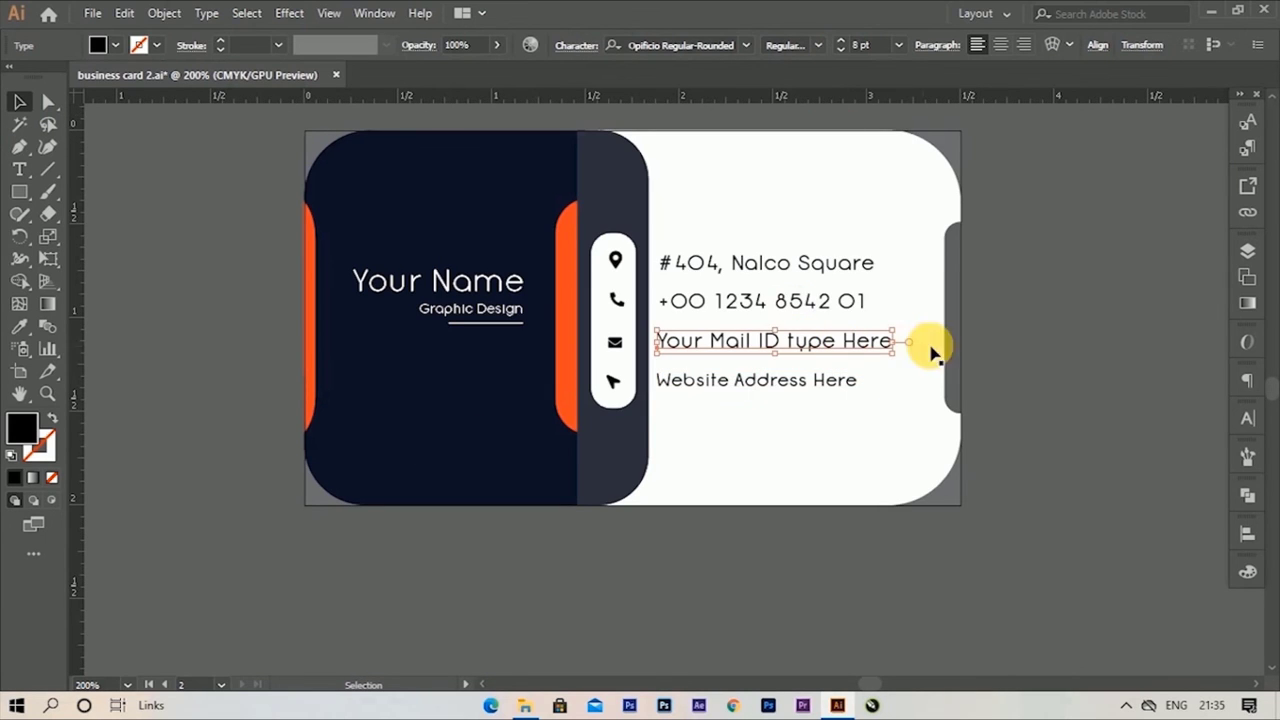
{"action": "left_click", "coordinate": [841, 50]}
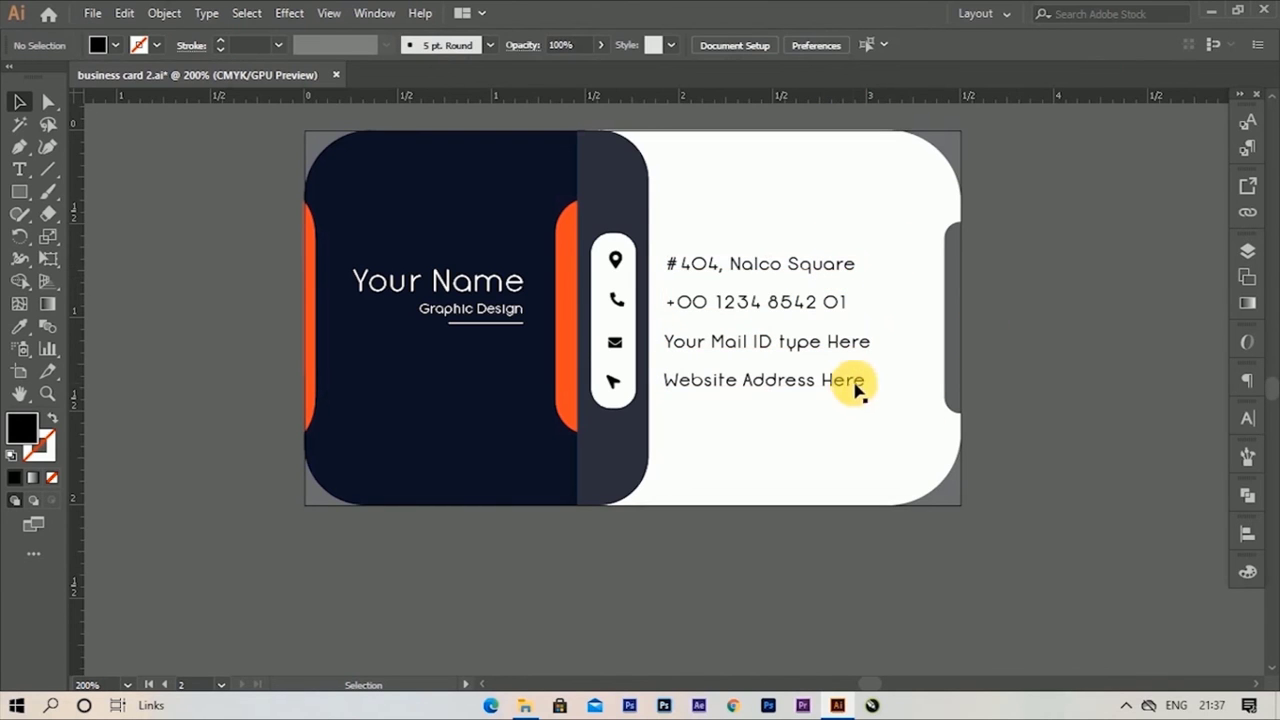
{"action": "left_click", "coordinate": [860, 386]}
{"action": "left_click", "coordinate": [1043, 363]}
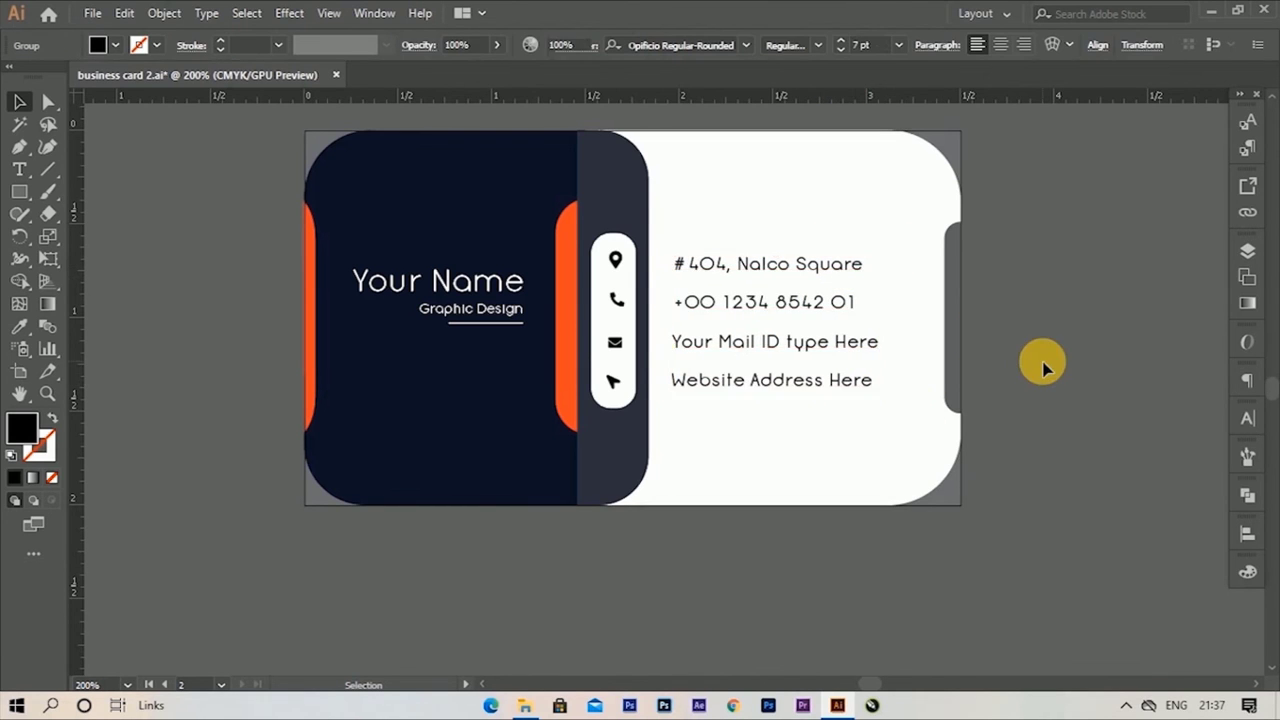
Step: Zoom out to view both finished business cards
{"action": "key", "text": "ctrl+minus"}
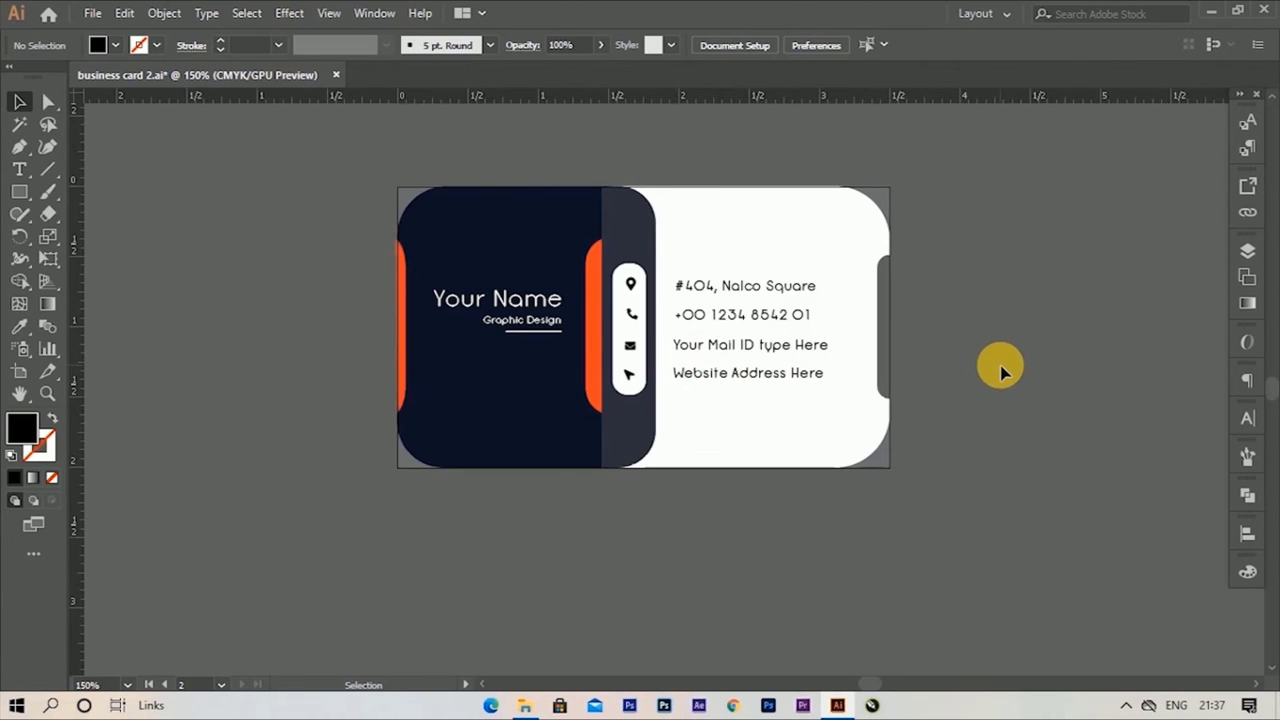
{"action": "scroll", "coordinate": [1000, 370], "scroll_direction": "down", "scroll_amount": 1, "text": "alt"}
{"action": "scroll", "coordinate": [1000, 370], "scroll_direction": "down", "scroll_amount": 1, "text": "alt"}
{"action": "scroll", "coordinate": [1010, 368], "scroll_direction": "up", "scroll_amount": 1}
{"action": "scroll", "coordinate": [1013, 370], "scroll_direction": "up", "scroll_amount": 1, "text": "alt"}
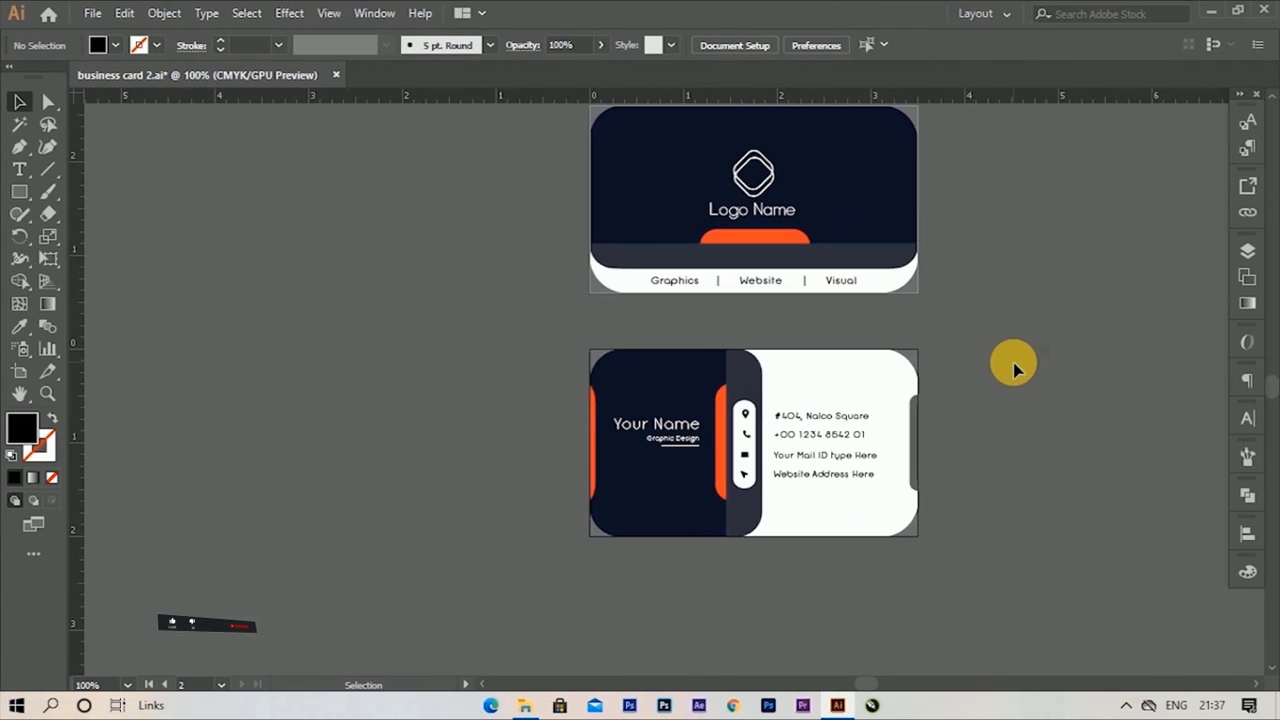
{"action": "key", "text": "ctrl+minus"}
Step: Draw a new portrait artboard to the right of the cards
{"action": "left_click", "coordinate": [19, 371]}
{"action": "mouse_move", "coordinate": [623, 181]}
{"action": "left_mouse_down"}
{"action": "mouse_move", "coordinate": [705, 323]}
{"action": "mouse_move", "coordinate": [849, 485]}
{"action": "left_mouse_up"}
{"action": "left_click", "coordinate": [19, 101]}
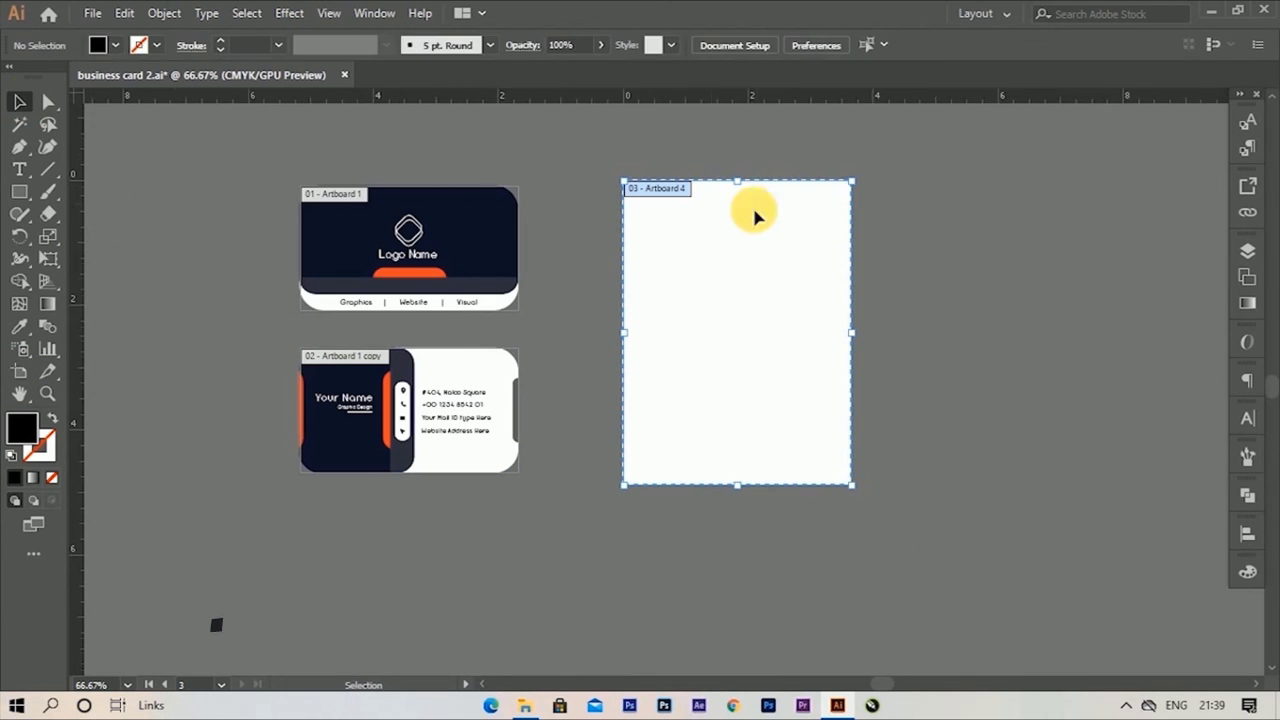
{"action": "scroll", "coordinate": [500, 240], "scroll_direction": "up", "scroll_amount": 1, "text": "alt"}
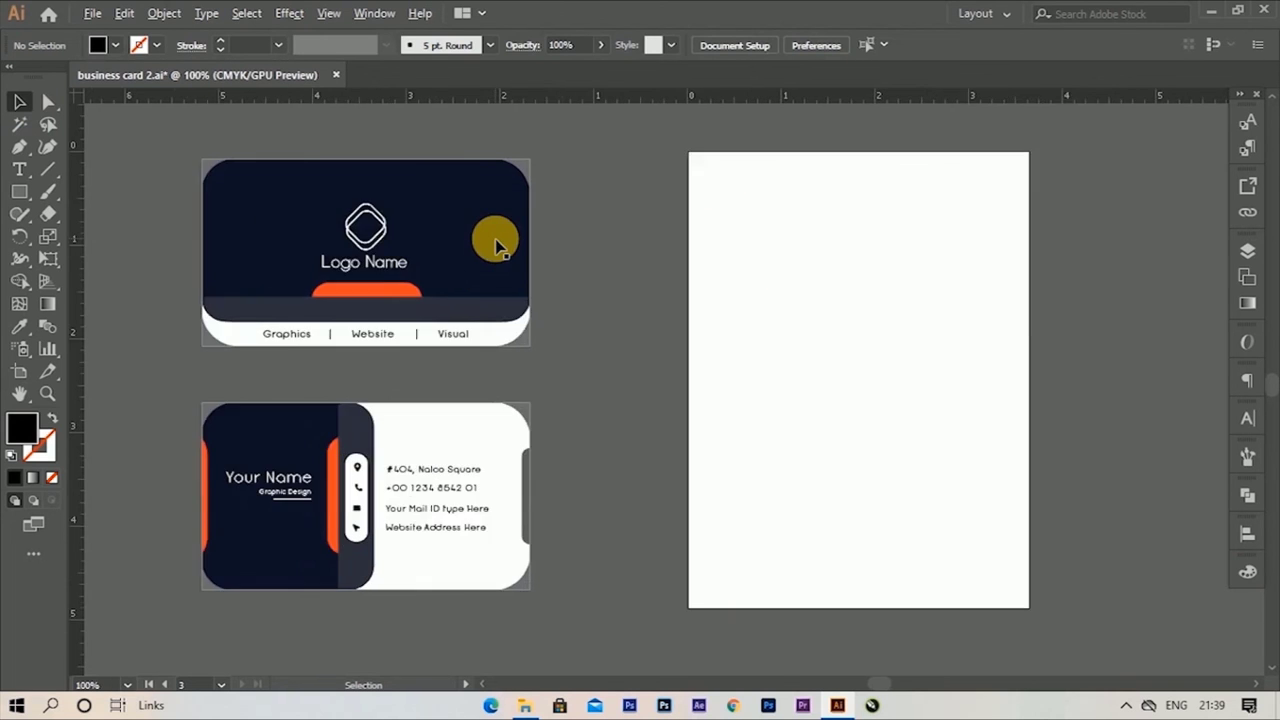
{"action": "scroll", "coordinate": [543, 246], "scroll_direction": "up", "scroll_amount": 1, "text": "alt"}
{"action": "scroll", "coordinate": [540, 250], "scroll_direction": "down", "scroll_amount": 1, "text": "alt"}
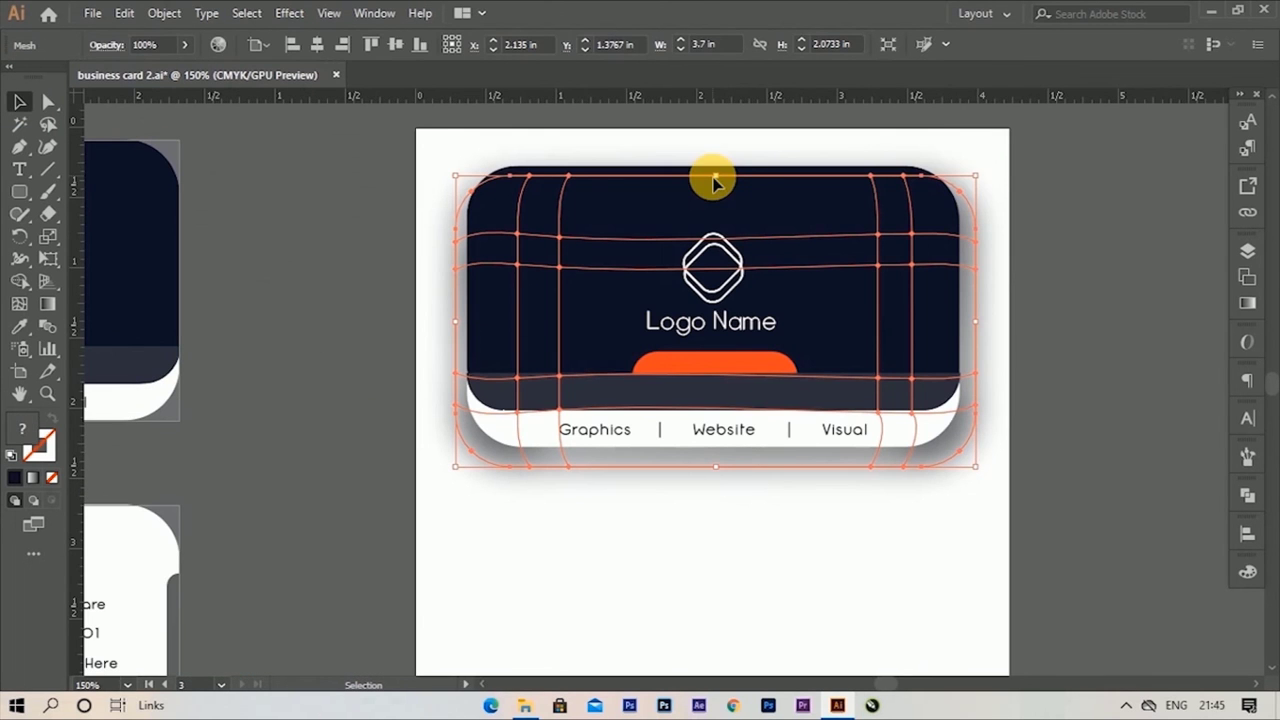
Step: Narrow the shadow mesh and place a copy of it below the front card
{"action": "left_click_drag", "start_coordinate": [980, 325], "coordinate": [963, 324]}
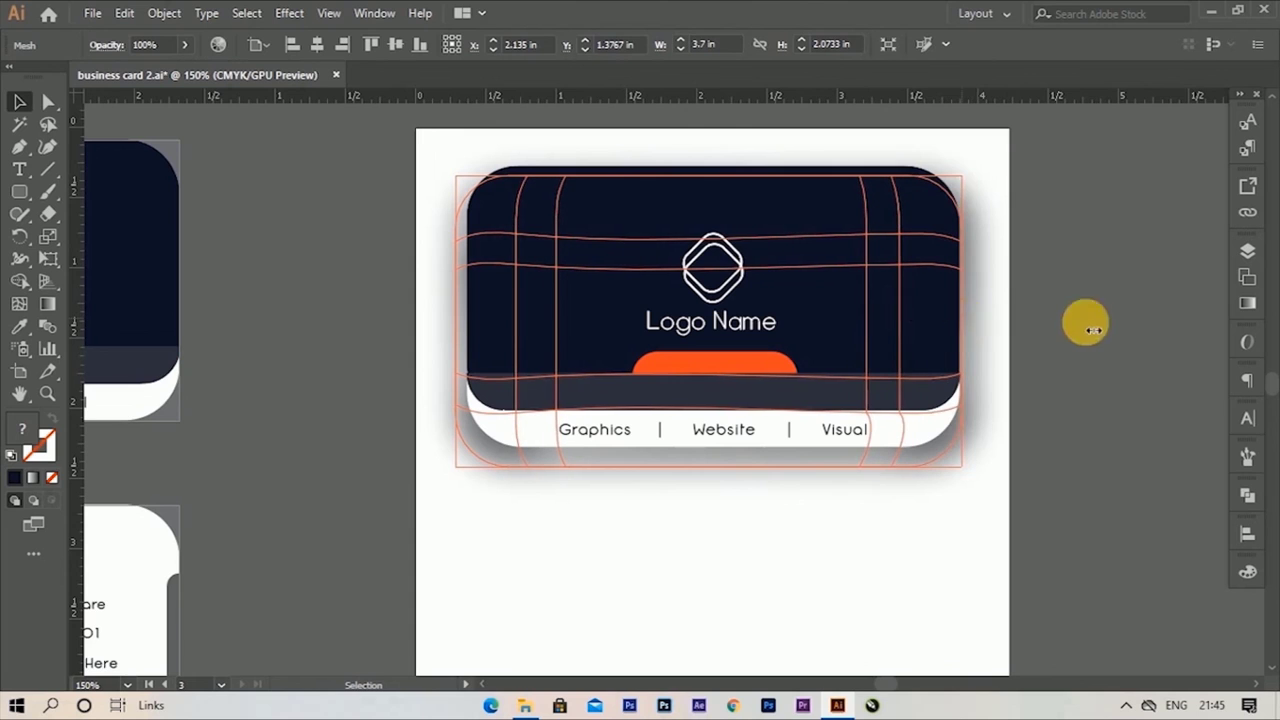
{"action": "left_click_drag", "start_coordinate": [462, 330], "coordinate": [476, 333]}
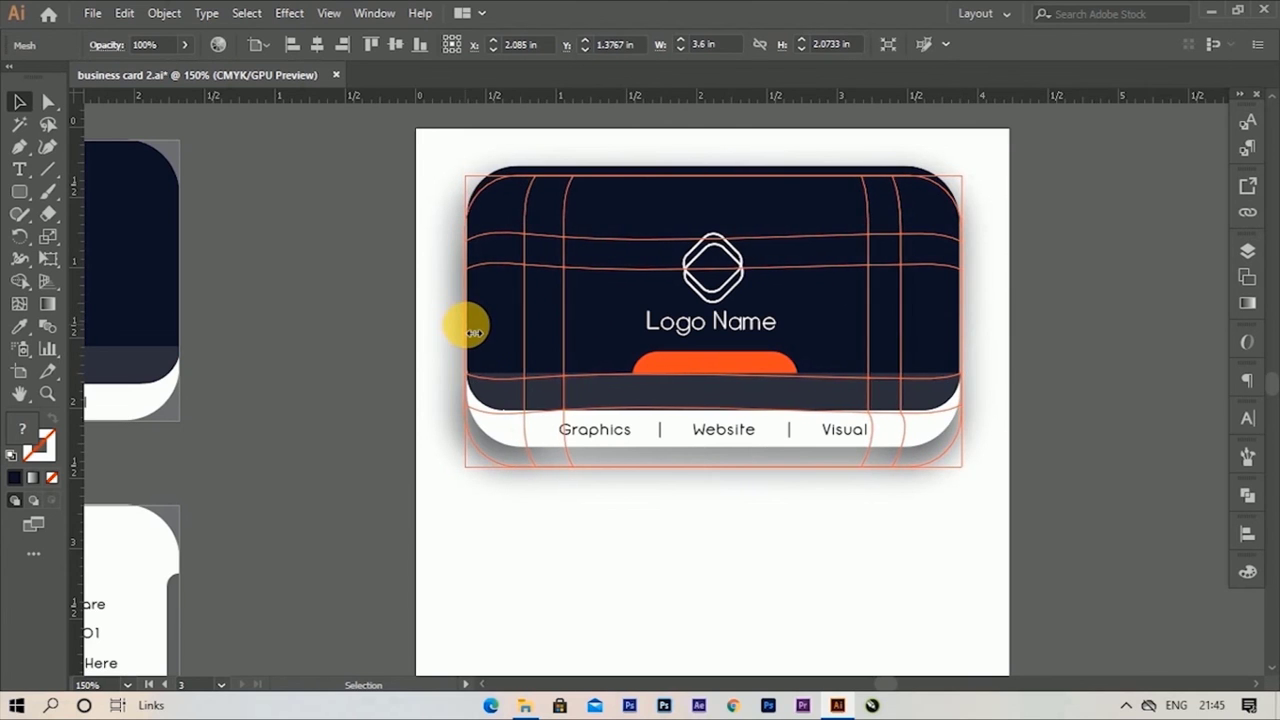
{"action": "left_click", "coordinate": [1114, 309]}
{"action": "key", "text": "ctrl+minus"}
{"action": "left_click_drag", "start_coordinate": [764, 294], "coordinate": [772, 515]}
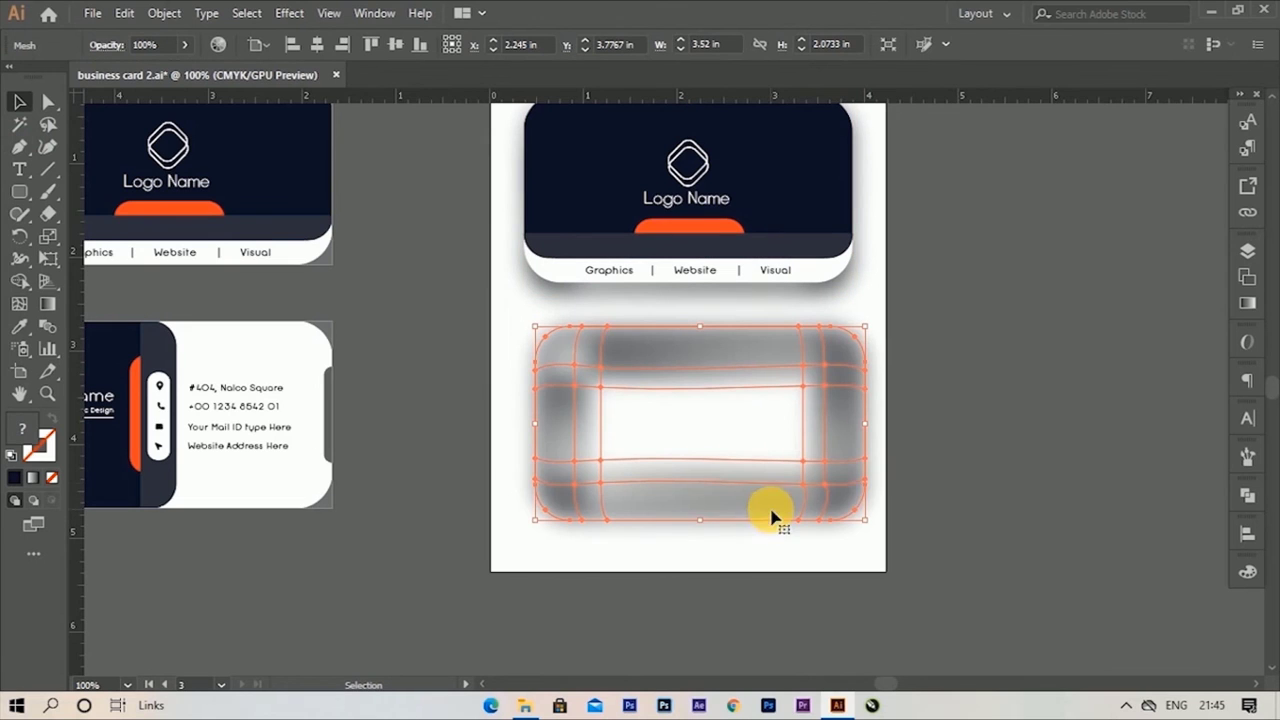
{"action": "left_click", "coordinate": [971, 455]}
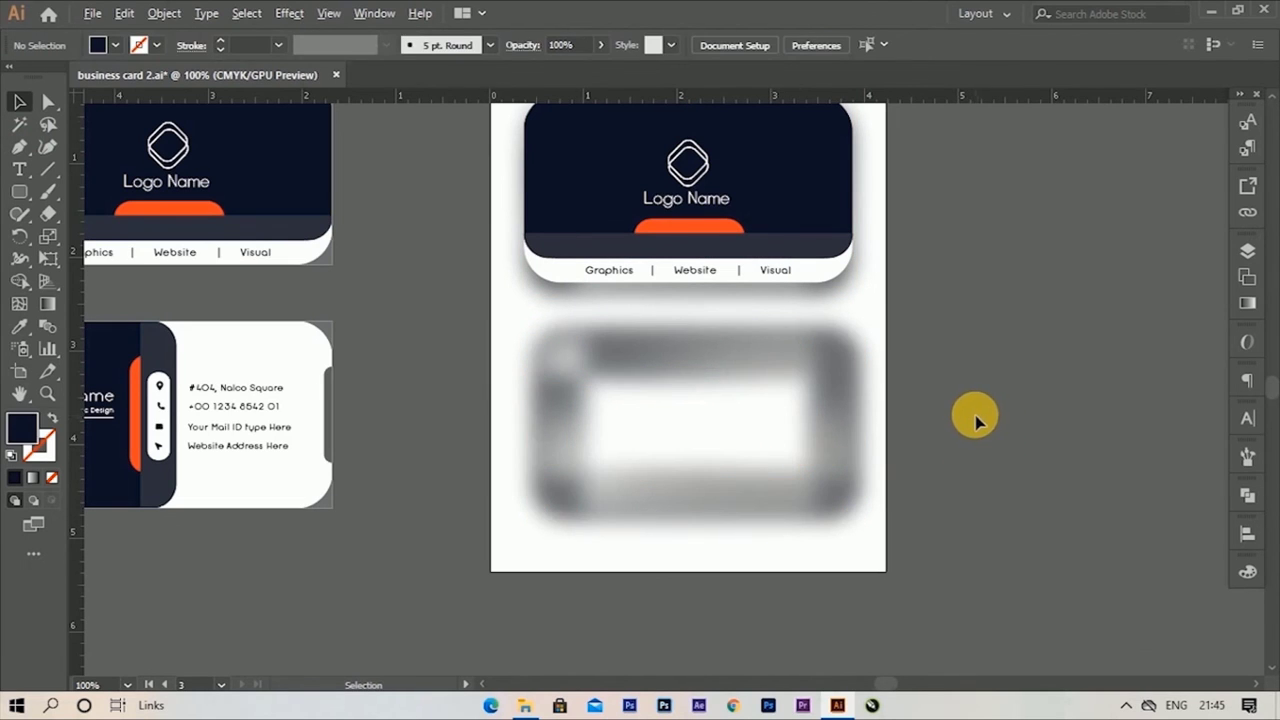
Step: Group the back card's objects and place a copy onto the lower shadow
{"action": "scroll", "coordinate": [971, 420], "scroll_direction": "down", "scroll_amount": 1}
{"action": "left_click_drag", "start_coordinate": [566, 349], "coordinate": [300, 506]}
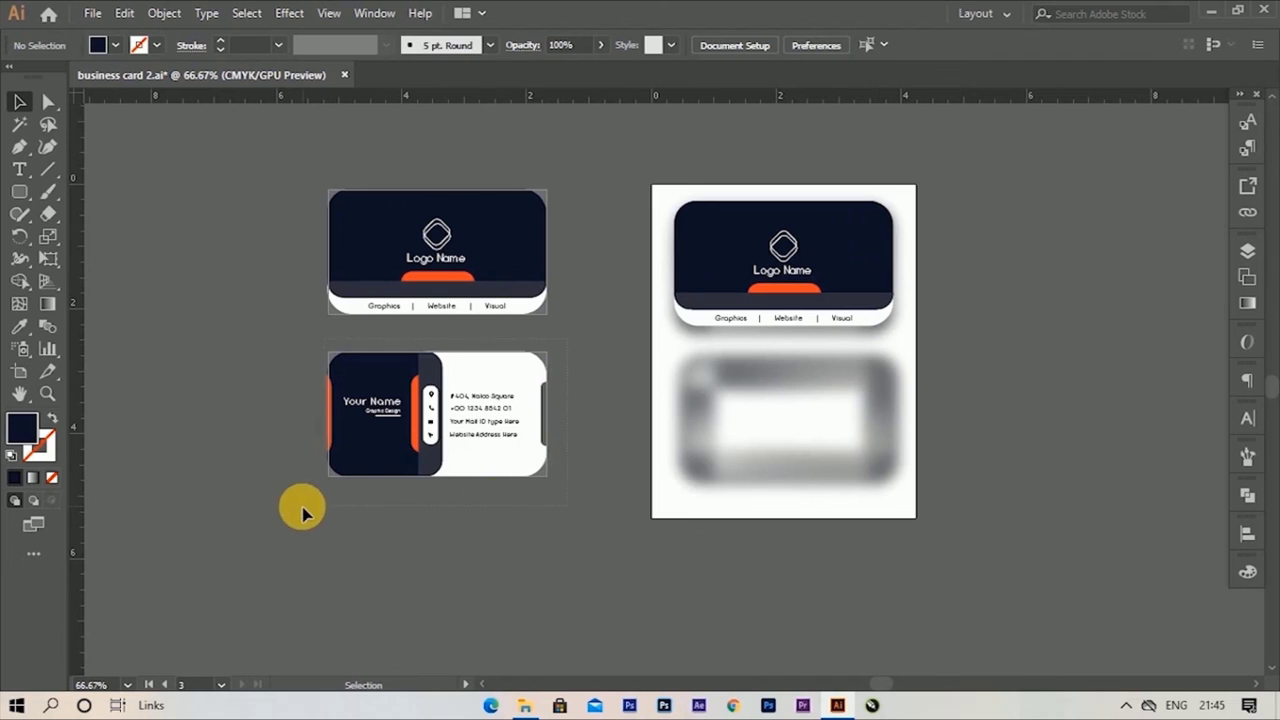
{"action": "key", "text": "ctrl+g"}
{"action": "left_click_drag", "start_coordinate": [423, 429], "coordinate": [787, 450]}
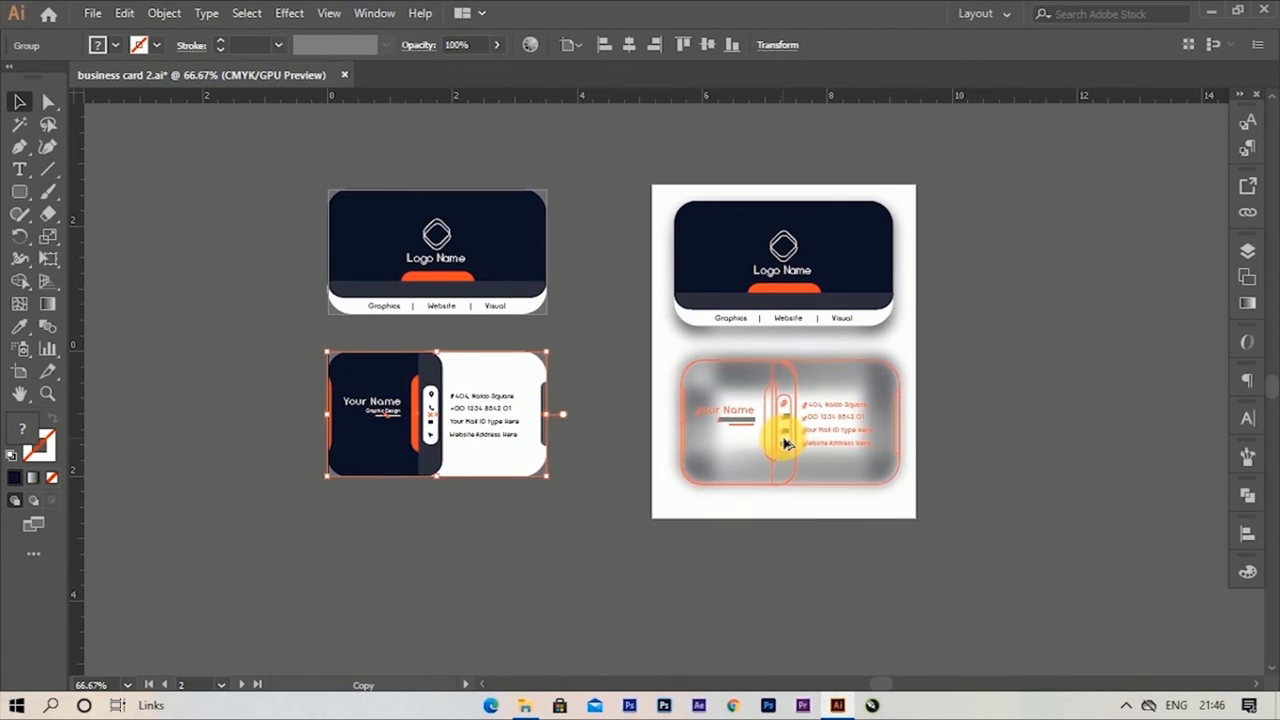
{"action": "left_click_drag", "start_coordinate": [787, 450], "coordinate": [783, 440]}
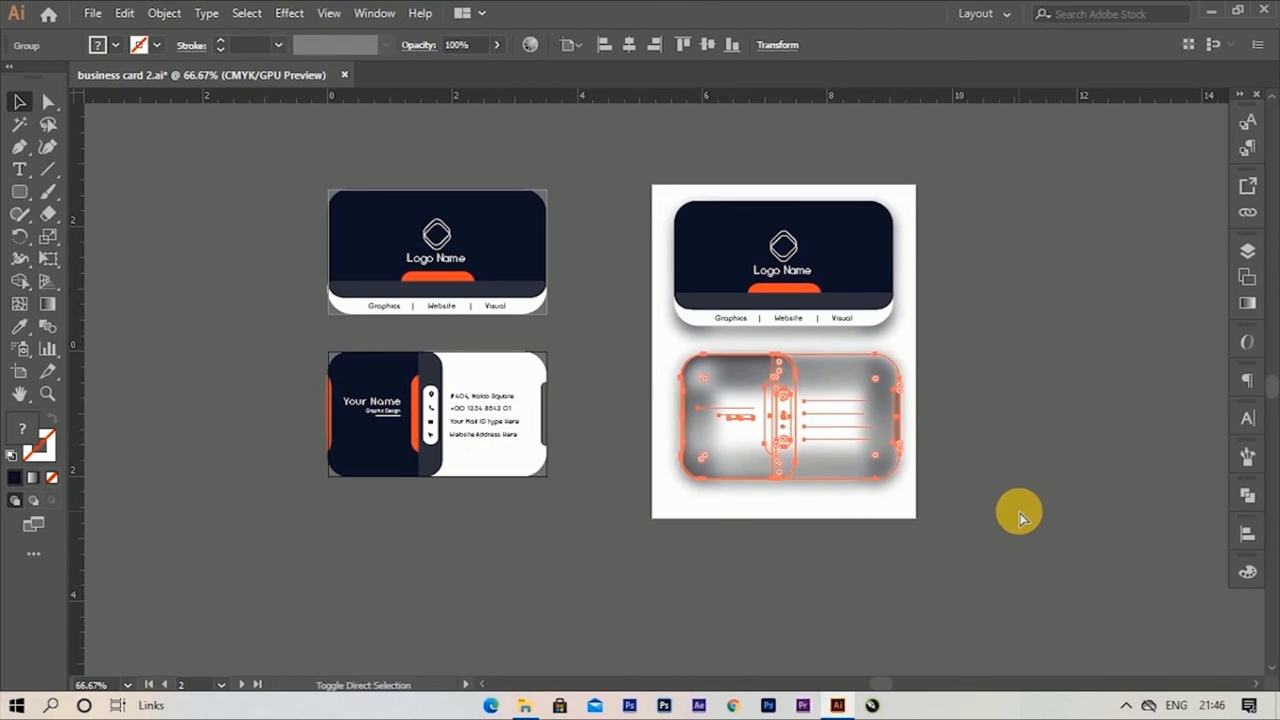
{"action": "left_click", "coordinate": [1060, 497]}
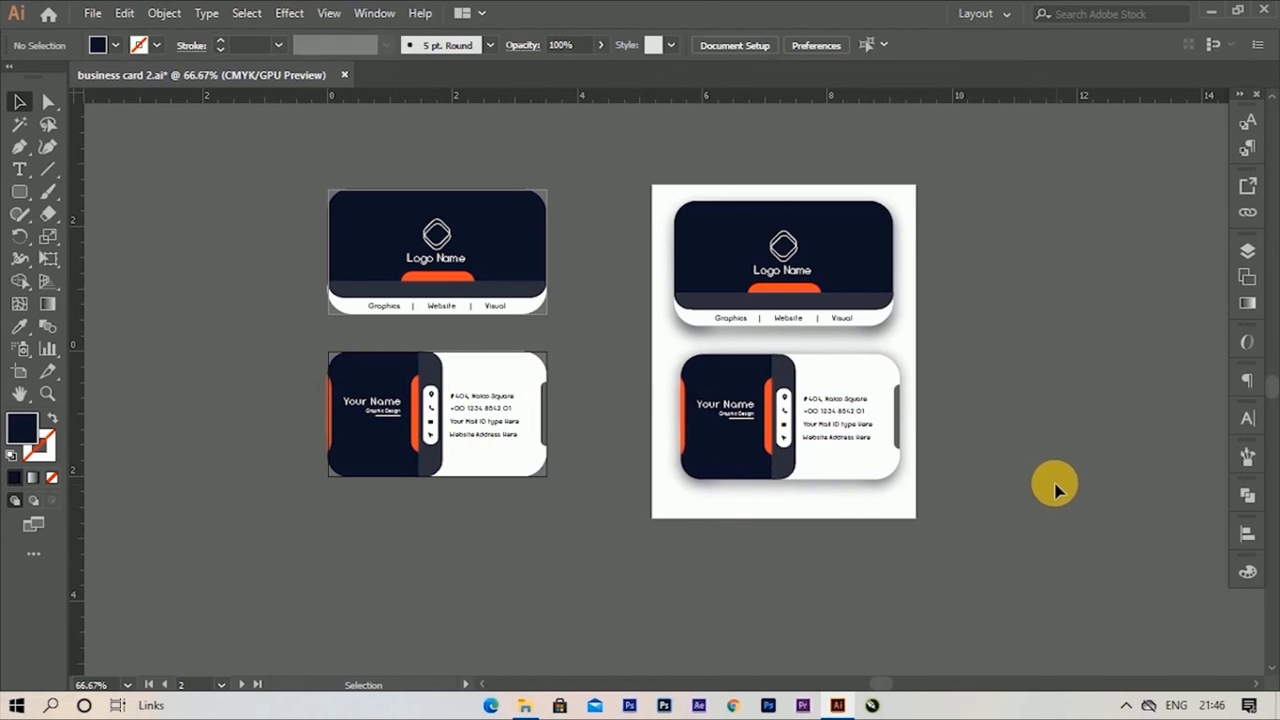
{"action": "scroll", "coordinate": [1000, 395], "scroll_direction": "up", "scroll_amount": 1}
{"action": "scroll", "coordinate": [960, 400], "scroll_direction": "up", "scroll_amount": 1}
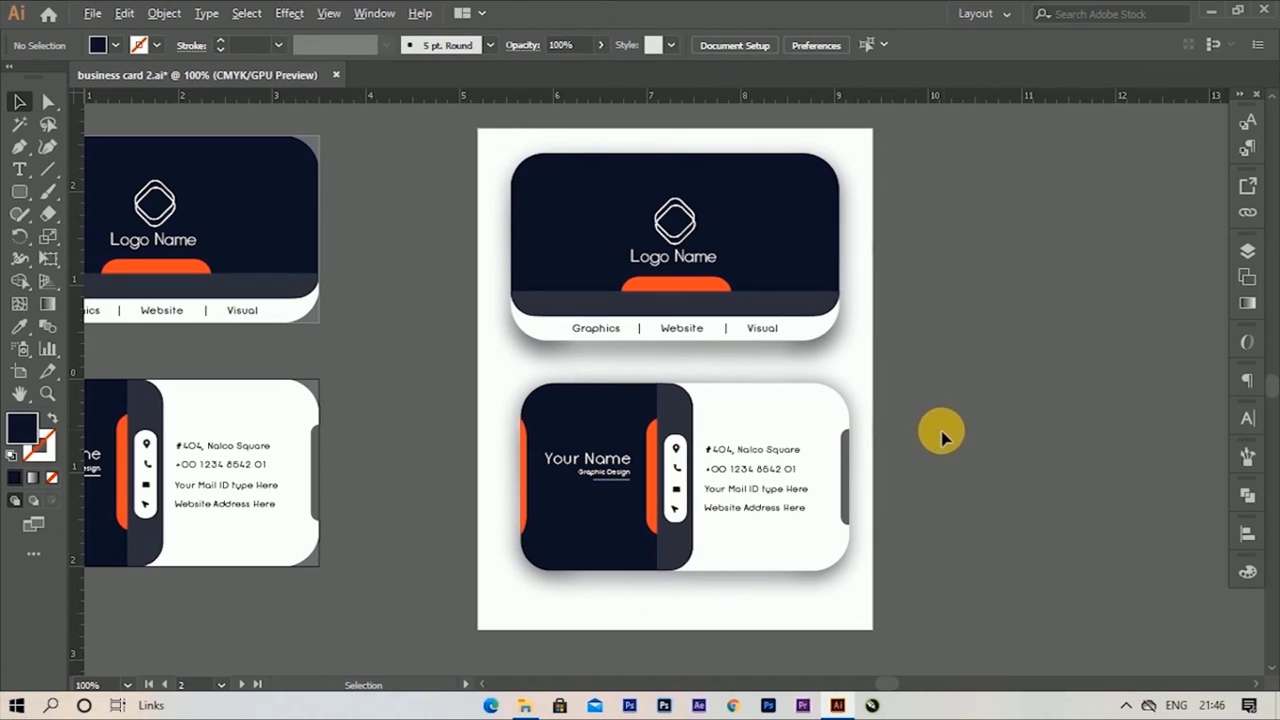
Step: Collapse the Tools panel into a single column to widen the view of the mockup page
{"action": "left_click", "coordinate": [10, 67]}
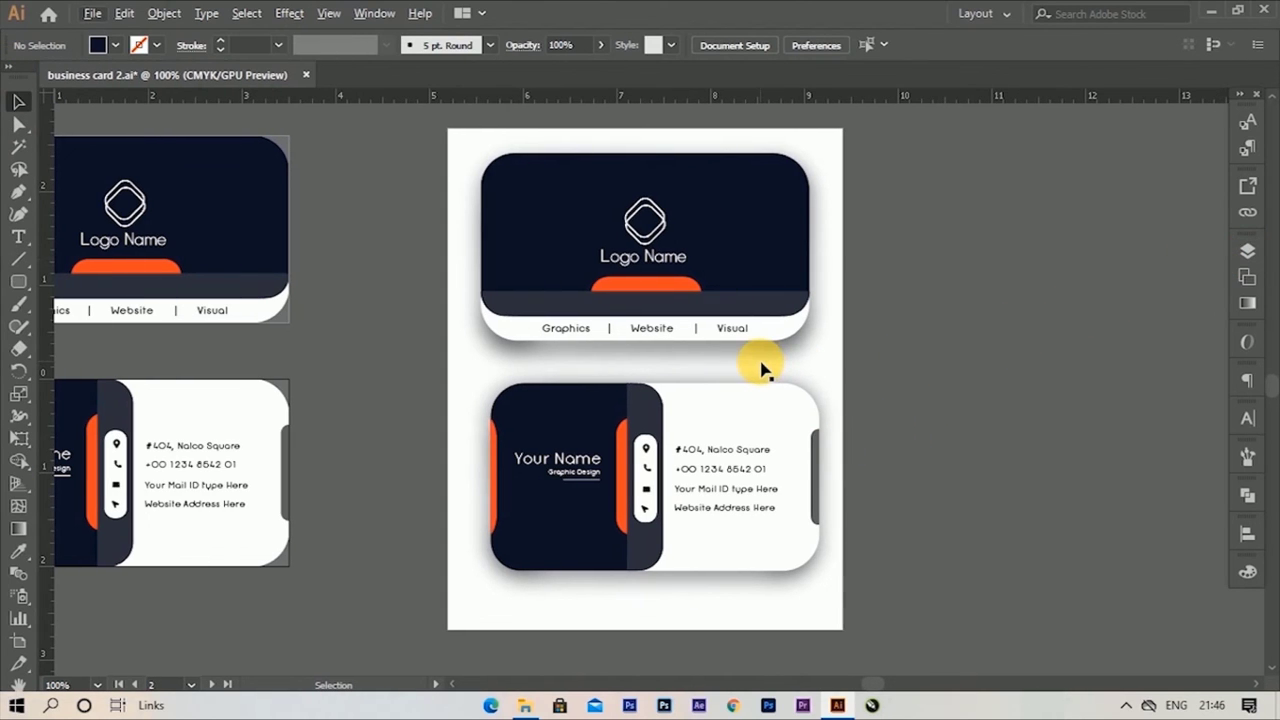
{"action": "scroll", "coordinate": [743, 435], "scroll_direction": "up", "scroll_amount": 1}
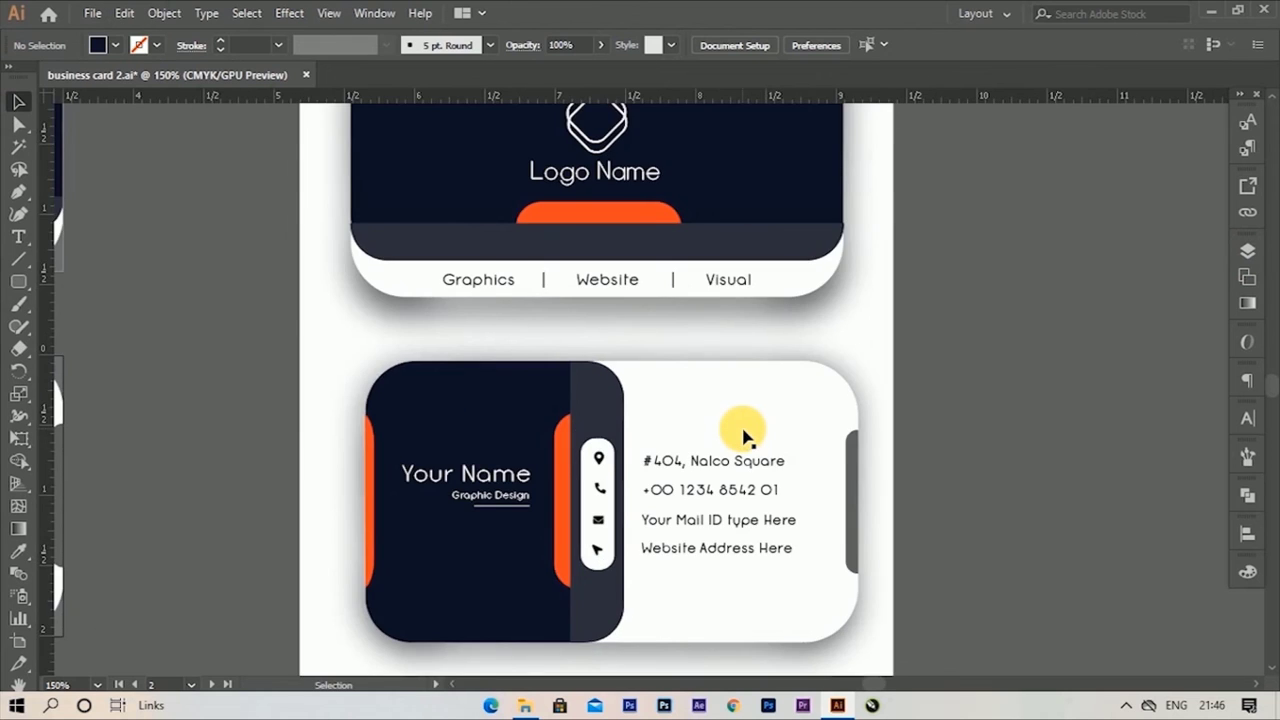
{"action": "scroll", "coordinate": [743, 435], "scroll_direction": "down", "scroll_amount": 1}
{"action": "scroll", "coordinate": [743, 435], "scroll_direction": "down", "scroll_amount": 1}
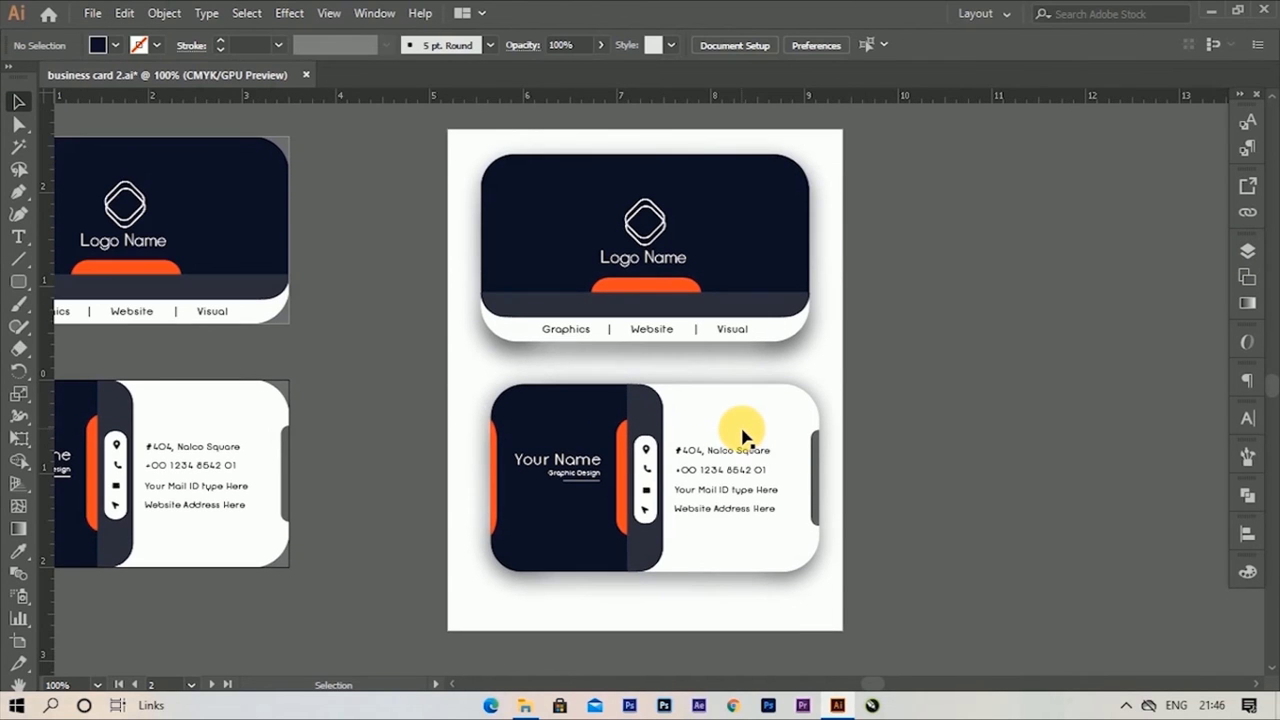
Step: Scroll through the mockup to review the front card above the back card with contact details
{"action": "scroll", "coordinate": [697, 306], "scroll_direction": "up", "scroll_amount": 1}
{"action": "scroll", "coordinate": [680, 309], "scroll_direction": "up", "scroll_amount": 3}
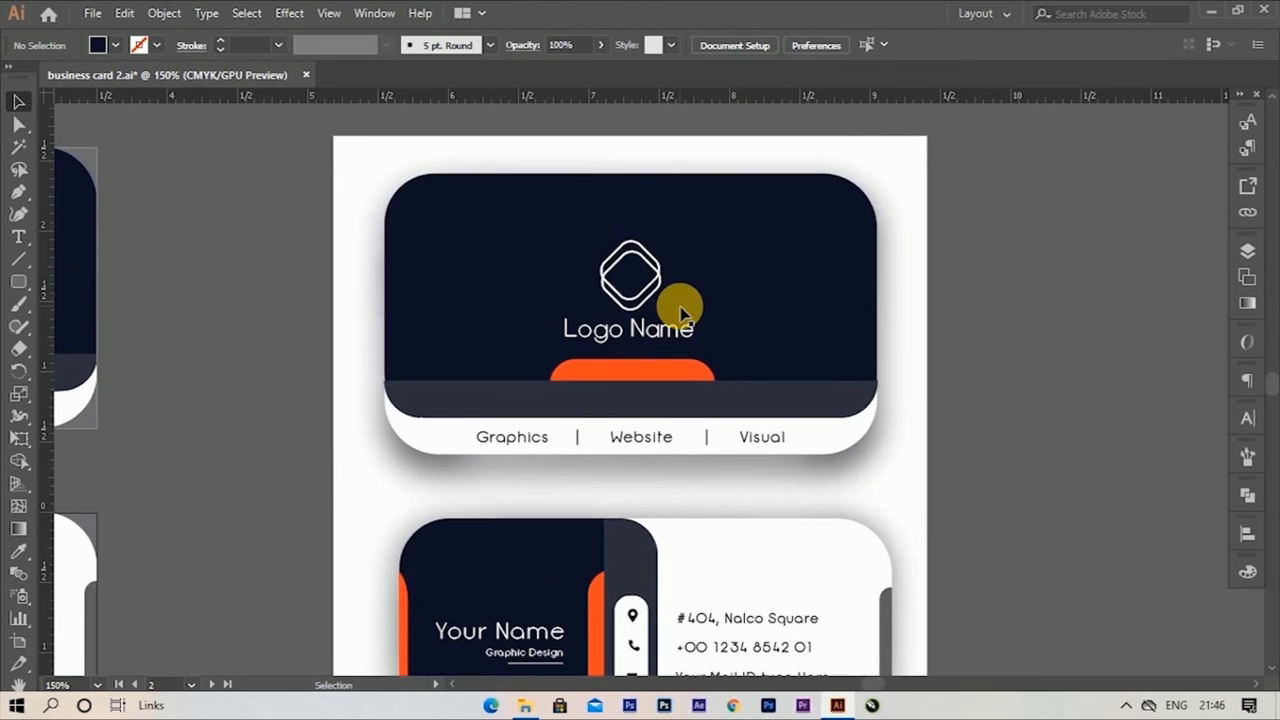
{"action": "scroll", "coordinate": [682, 312], "scroll_direction": "up", "scroll_amount": 1}
{"action": "scroll", "coordinate": [682, 312], "scroll_direction": "down", "scroll_amount": 2}
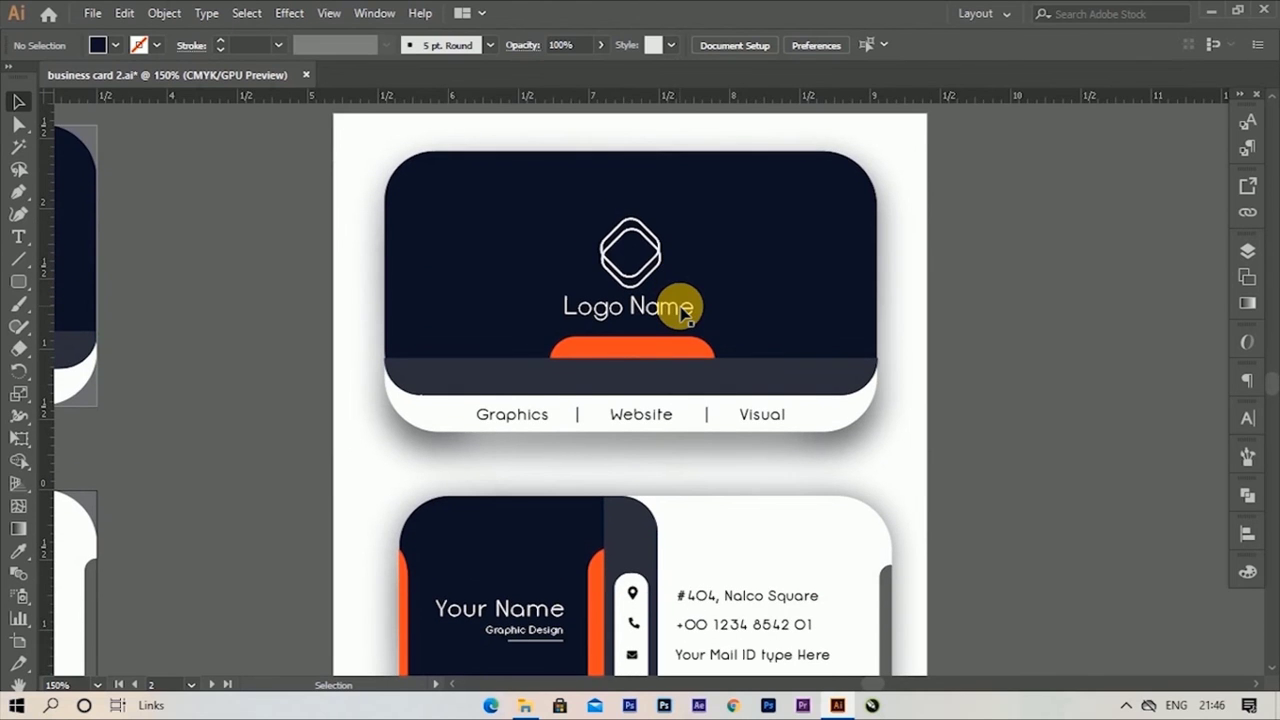
{"action": "scroll", "coordinate": [680, 310], "scroll_direction": "down", "scroll_amount": 2}
{"action": "scroll", "coordinate": [684, 309], "scroll_direction": "down", "scroll_amount": 3}
{"action": "scroll", "coordinate": [920, 340], "scroll_direction": "down", "scroll_amount": 1}
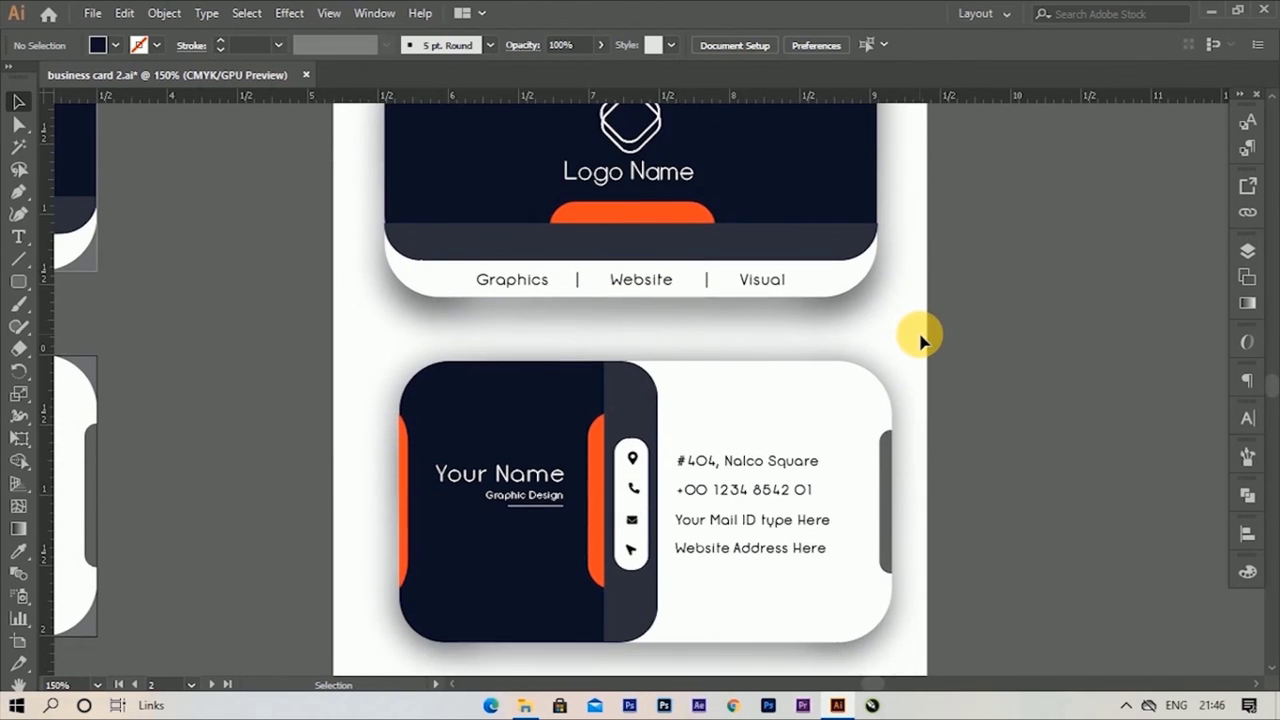
{"action": "scroll", "coordinate": [920, 340], "scroll_direction": "down", "scroll_amount": 1}
{"action": "scroll", "coordinate": [920, 340], "scroll_direction": "down", "scroll_amount": 2}
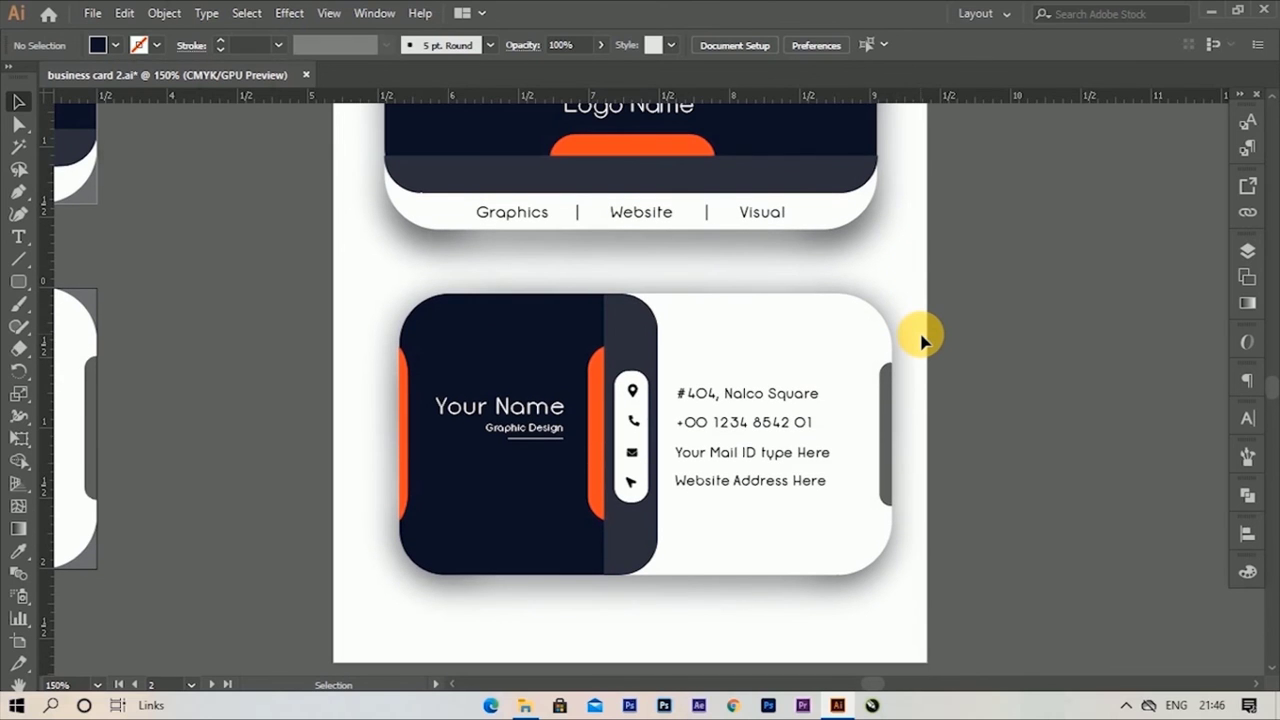
{"action": "scroll", "coordinate": [922, 341], "scroll_direction": "down", "scroll_amount": 3}
{"action": "scroll", "coordinate": [922, 341], "scroll_direction": "down", "scroll_amount": 2}
{"action": "scroll", "coordinate": [922, 341], "scroll_direction": "down", "scroll_amount": 1}
{"action": "scroll", "coordinate": [895, 350], "scroll_direction": "up", "scroll_amount": 3}
{"action": "scroll", "coordinate": [870, 358], "scroll_direction": "down", "scroll_amount": 1}
{"action": "scroll", "coordinate": [806, 357], "scroll_direction": "up", "scroll_amount": 1}
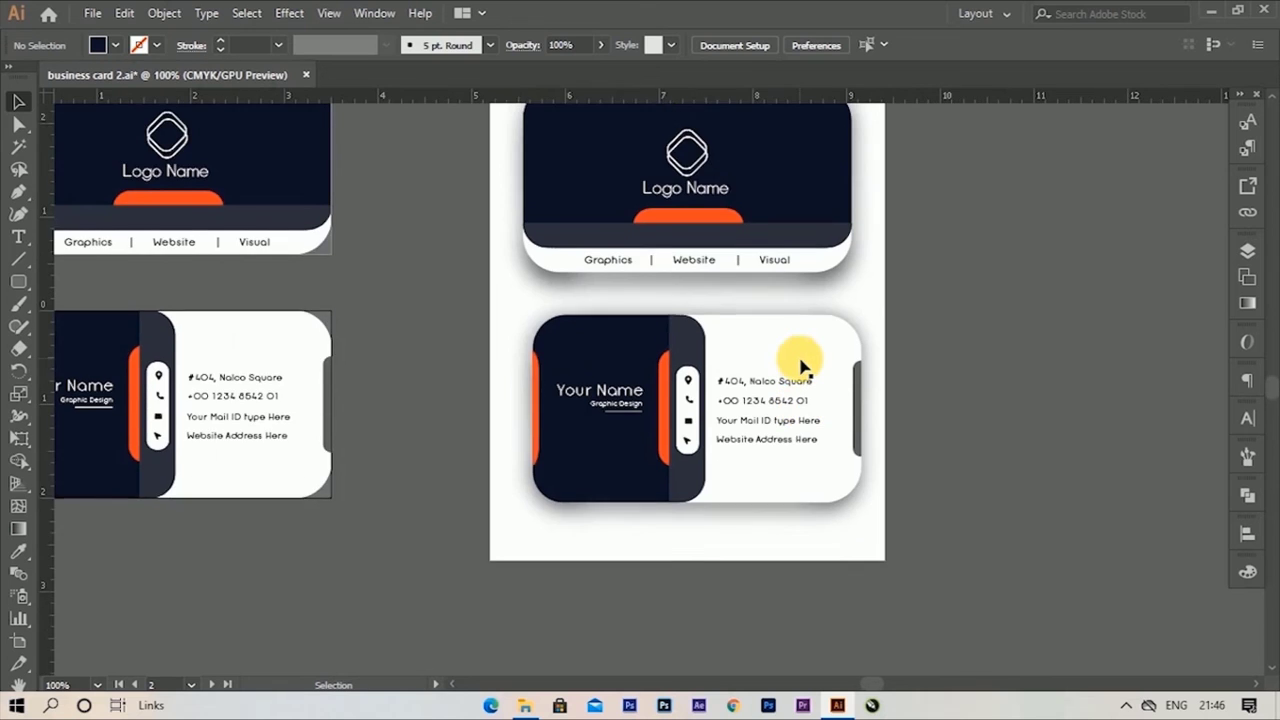
{"action": "scroll", "coordinate": [806, 357], "scroll_direction": "up", "scroll_amount": 1}
{"action": "scroll", "coordinate": [800, 365], "scroll_direction": "up", "scroll_amount": 1}
{"action": "scroll", "coordinate": [800, 365], "scroll_direction": "up", "scroll_amount": 1}
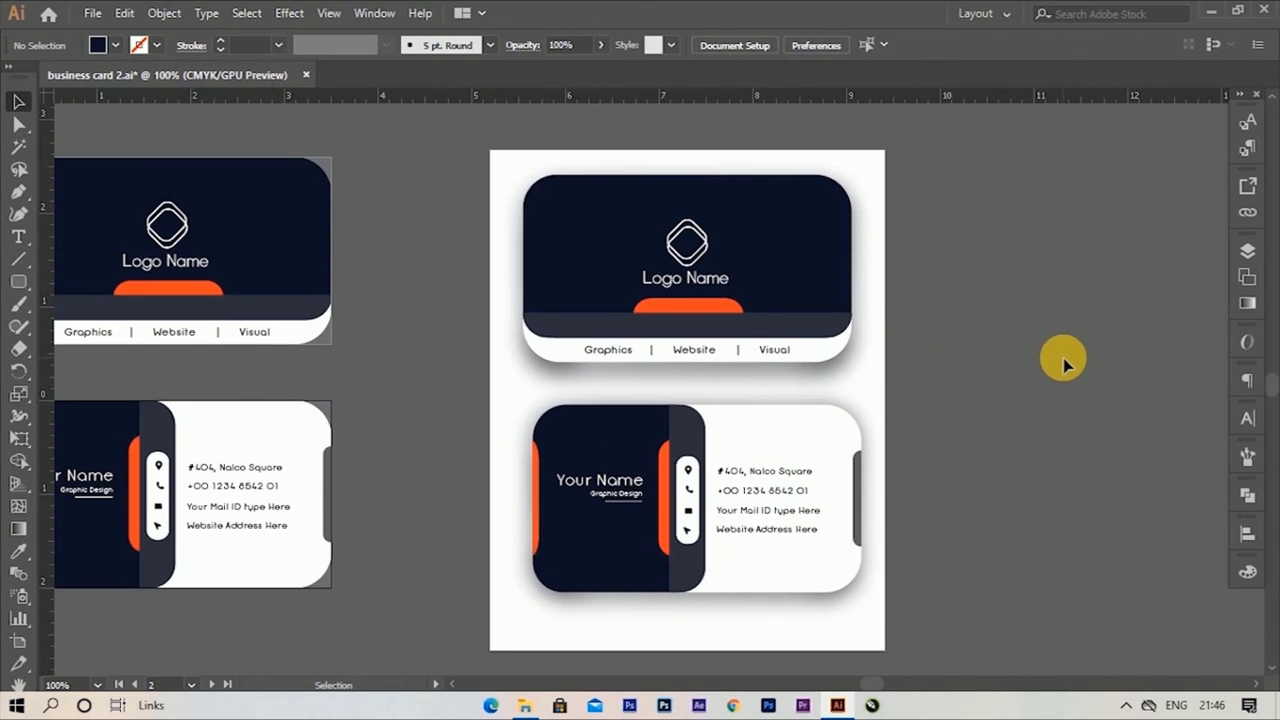